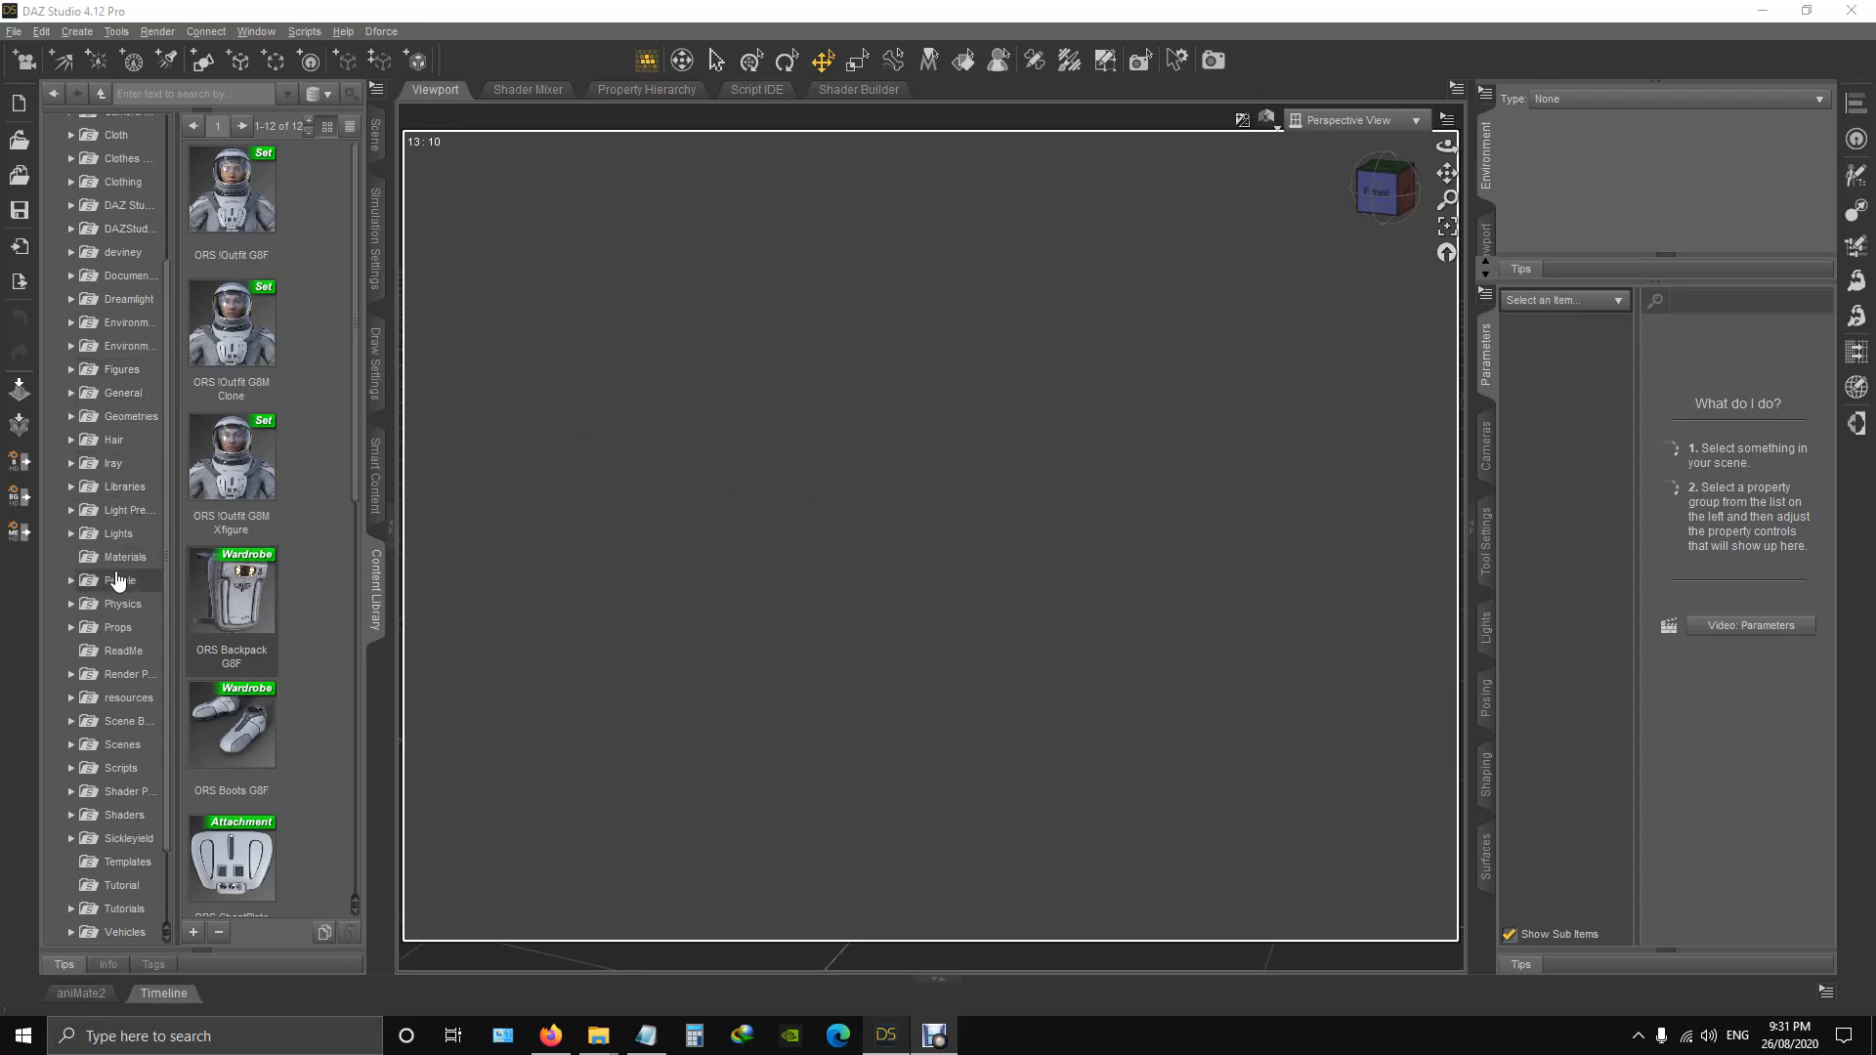
Browse the content library to the Clothing folder under People > Genesis 8 Female.
scroll(118, 583, down, 2)
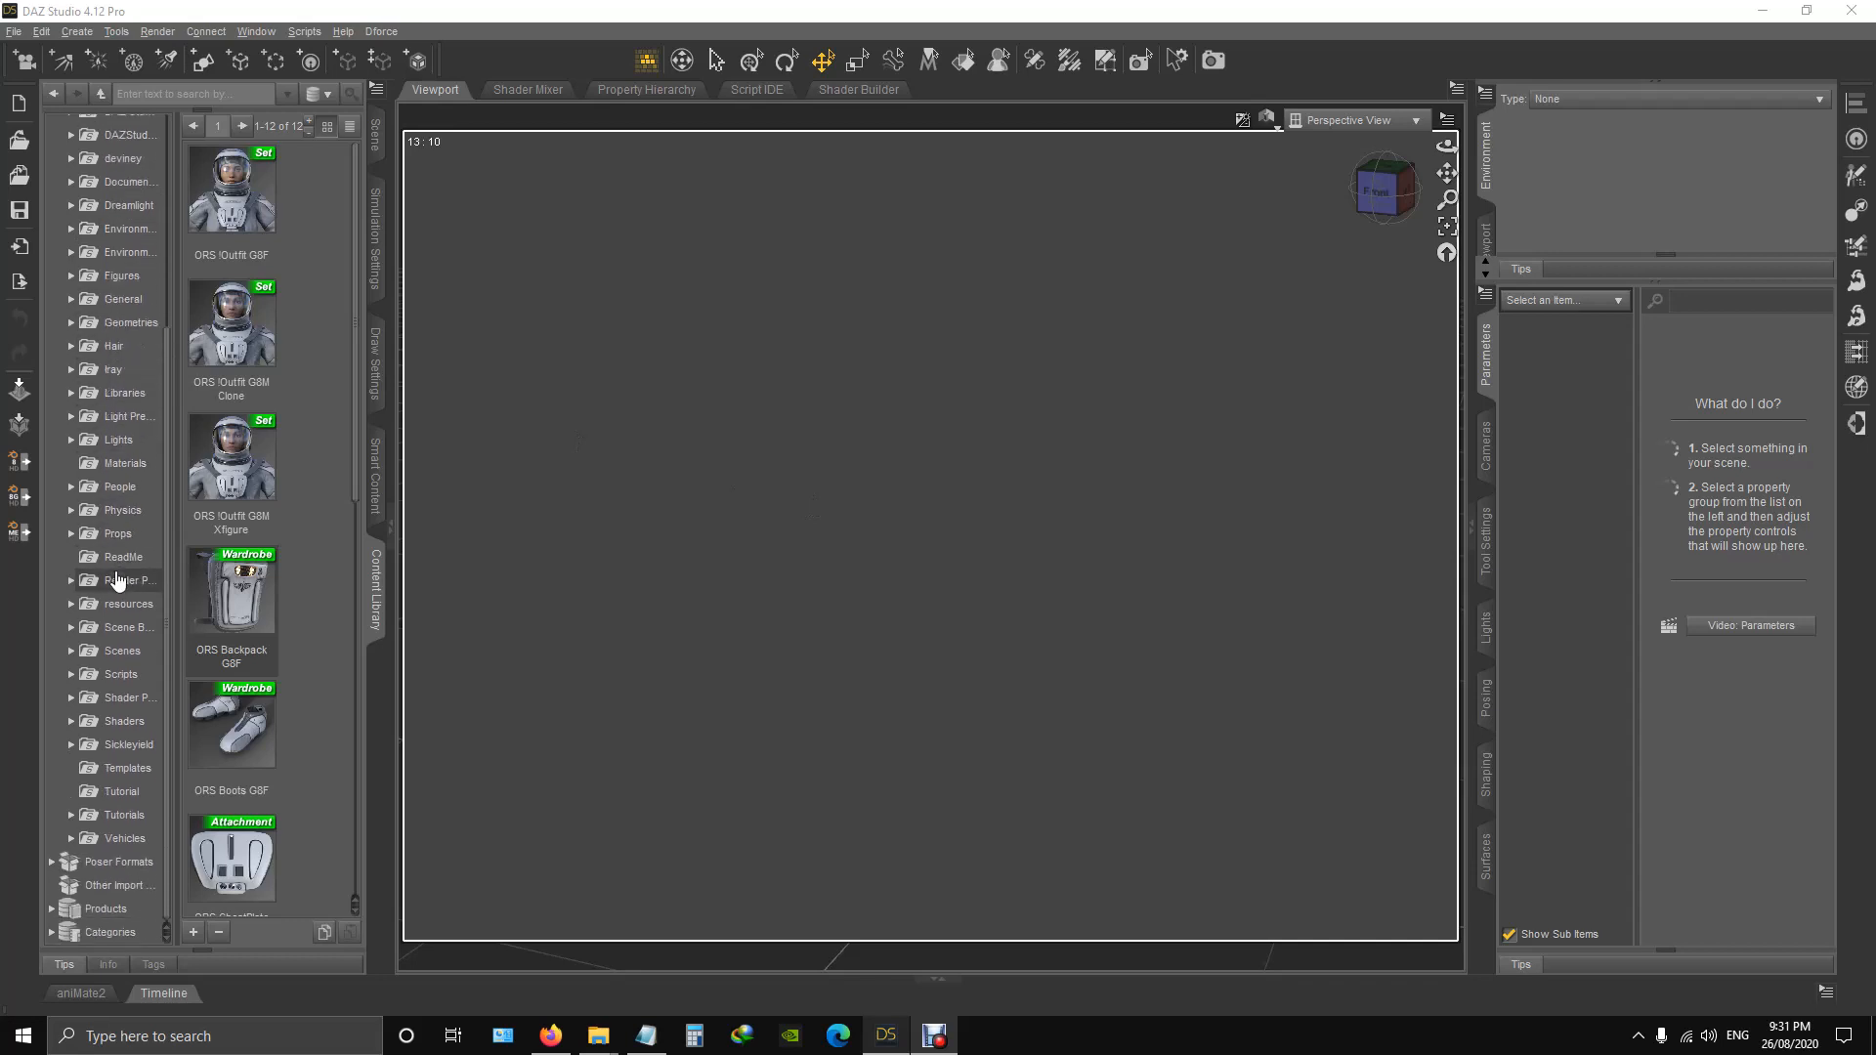
click(73, 488)
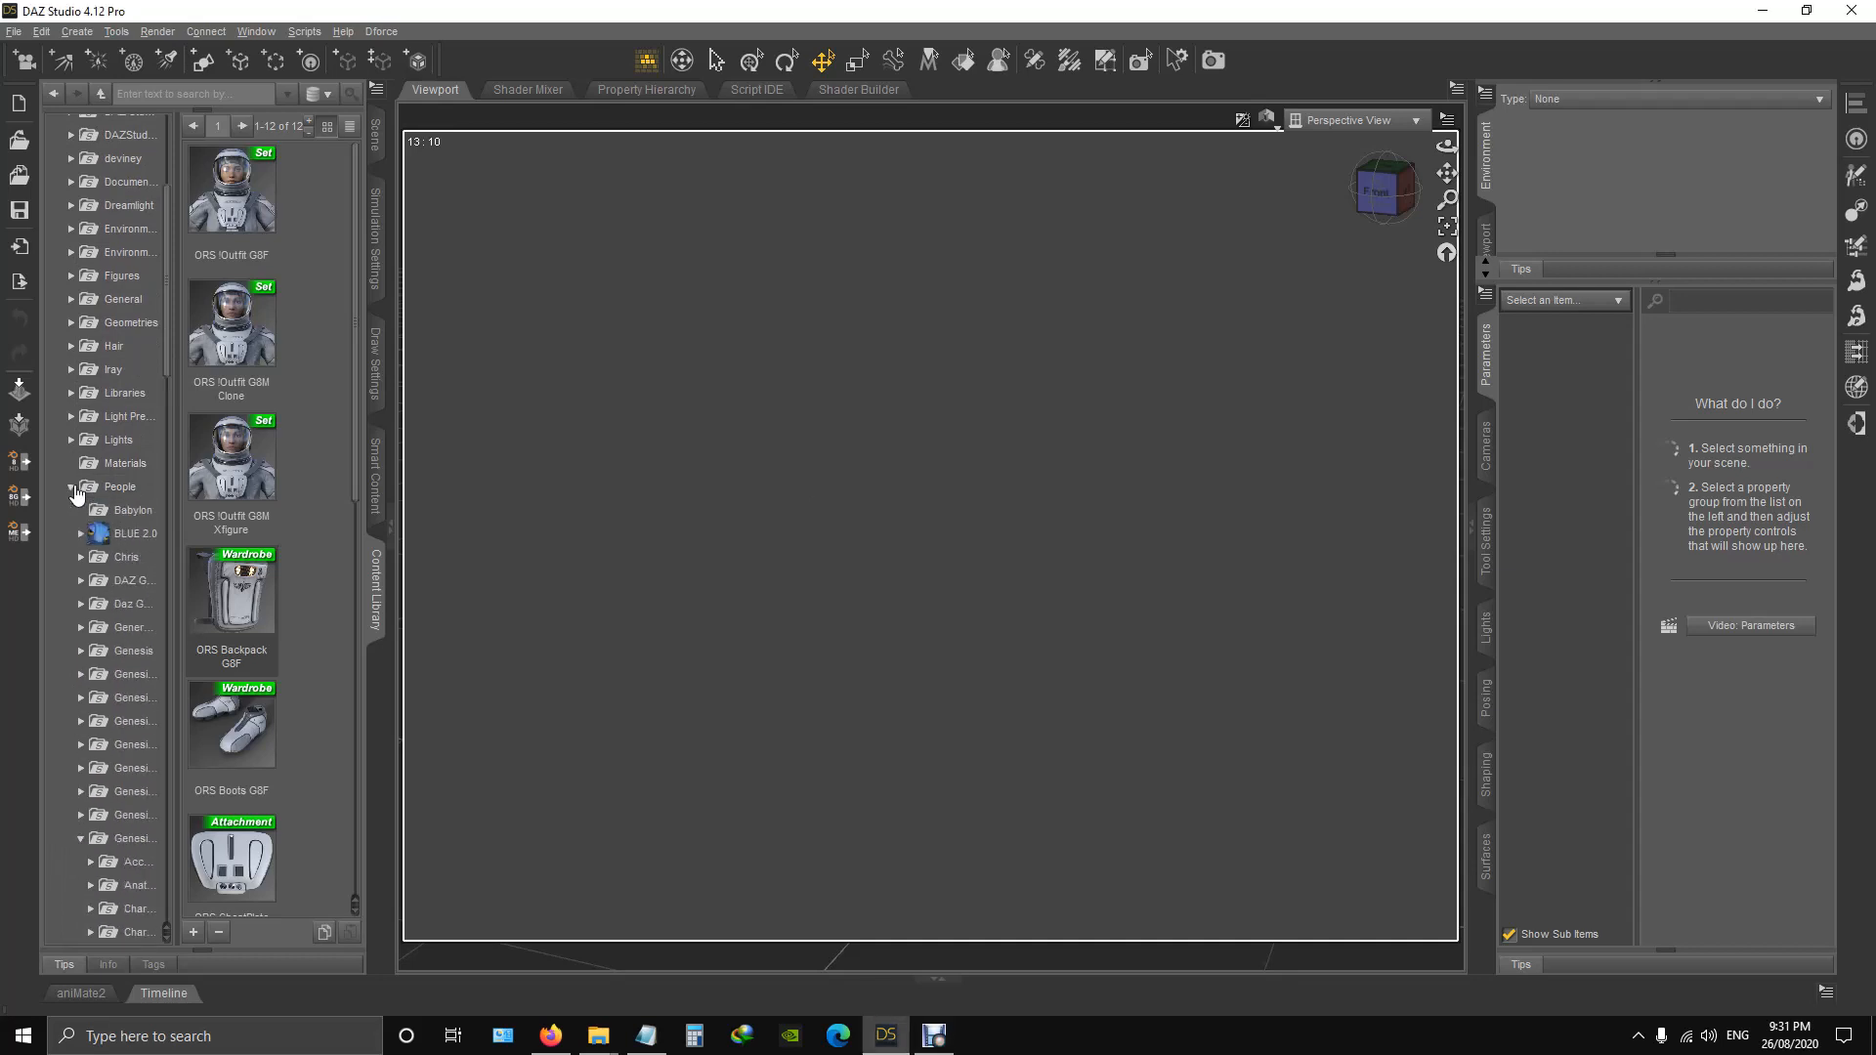
scroll(78, 493, down, 3)
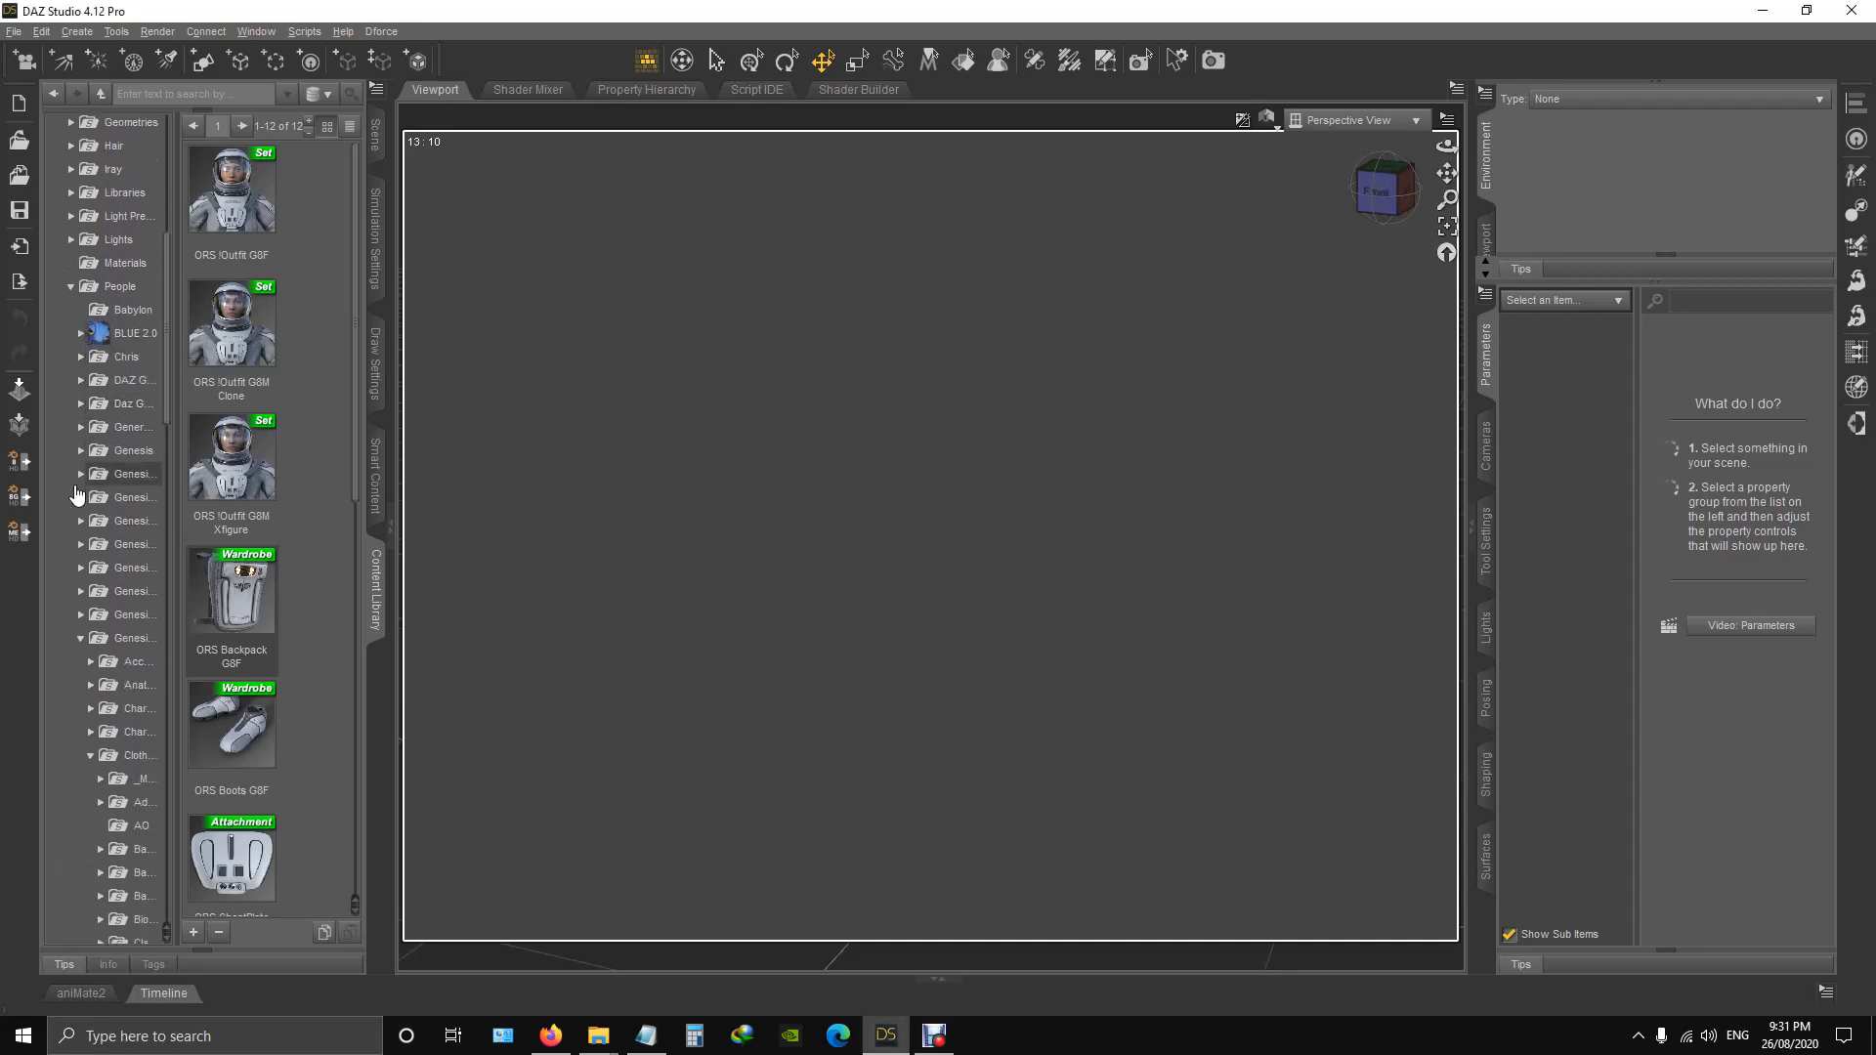
click(137, 643)
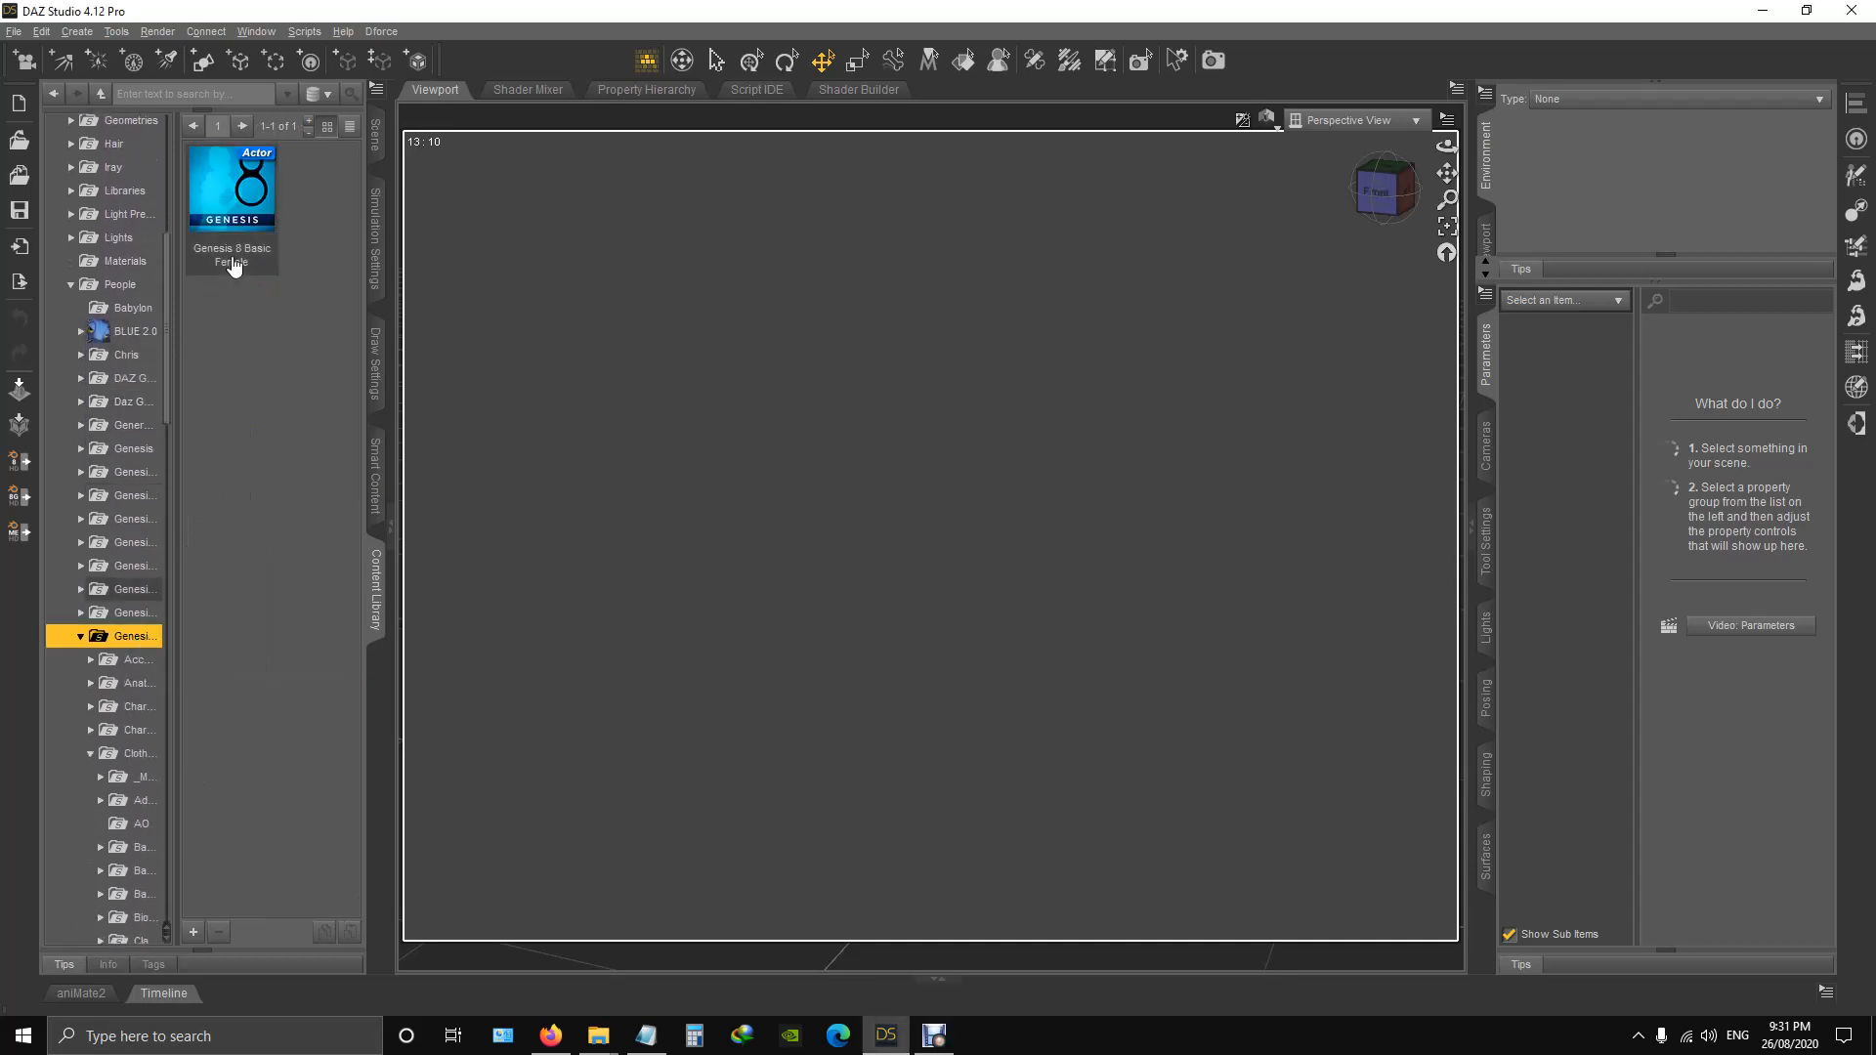
scroll(141, 430, down, 3)
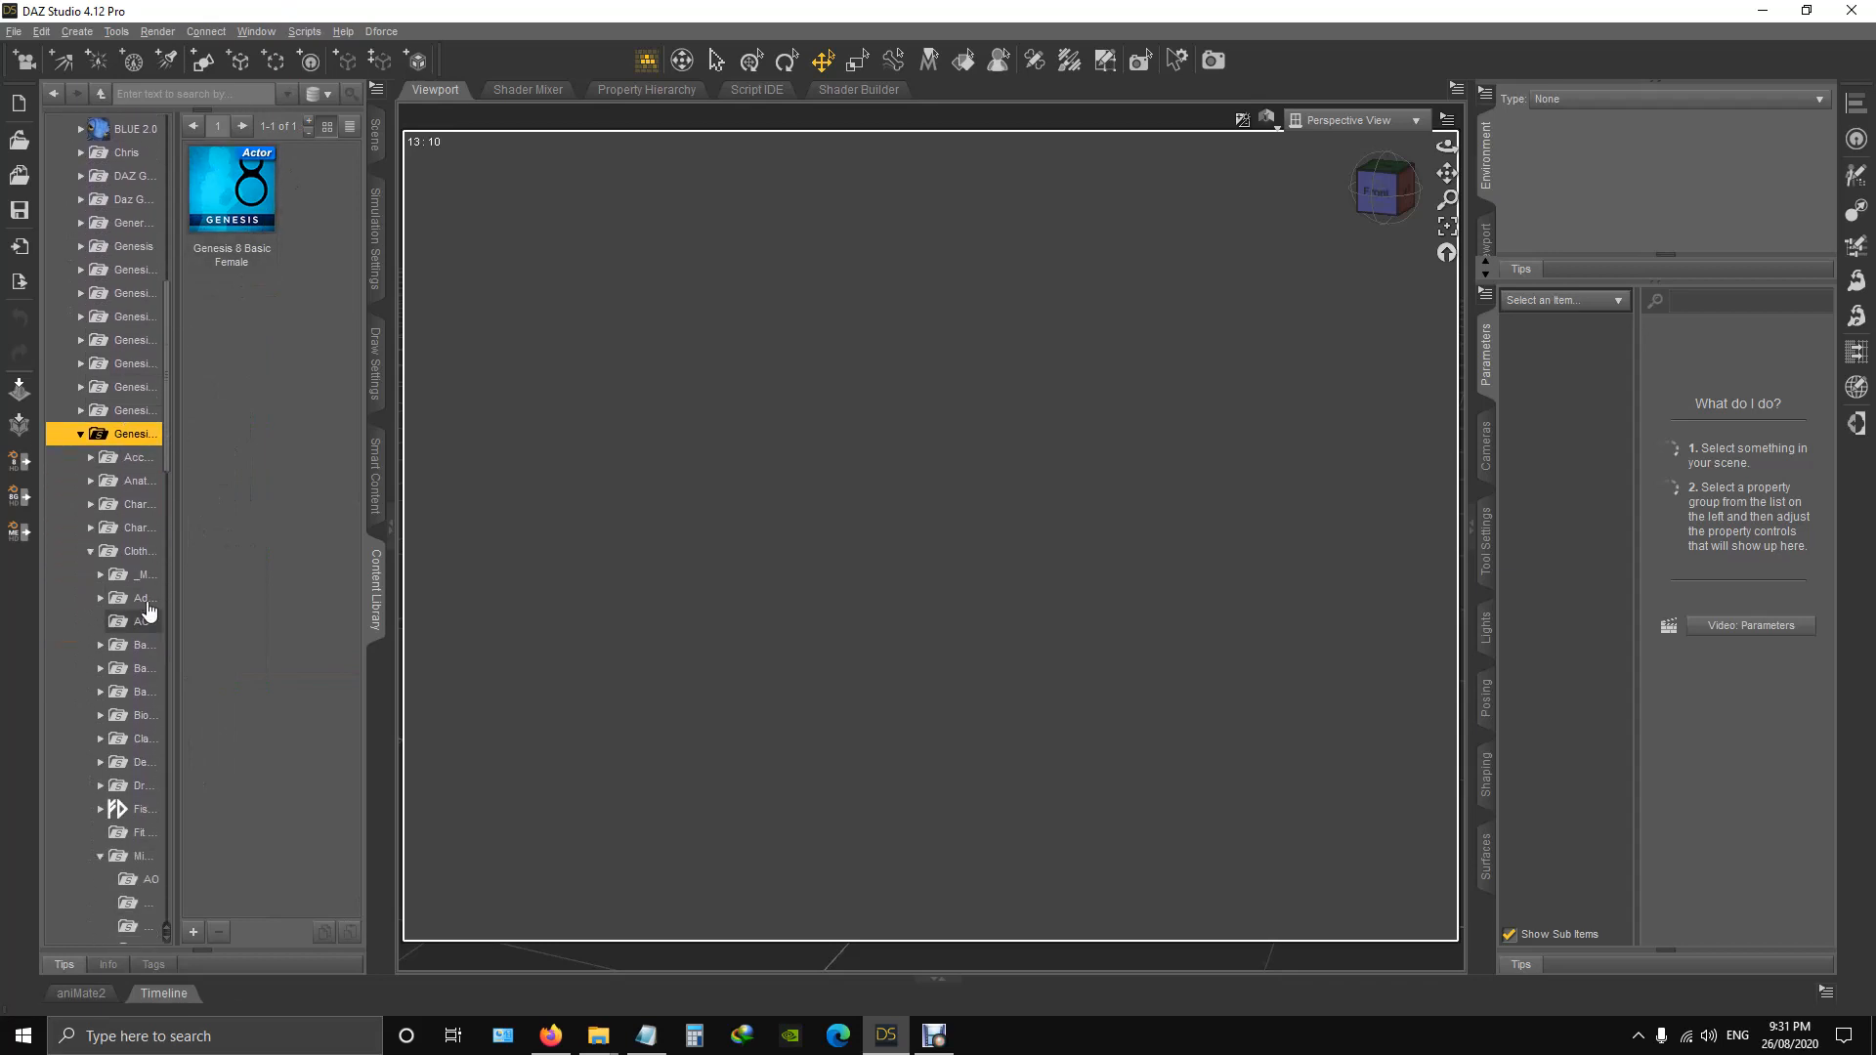
click(147, 553)
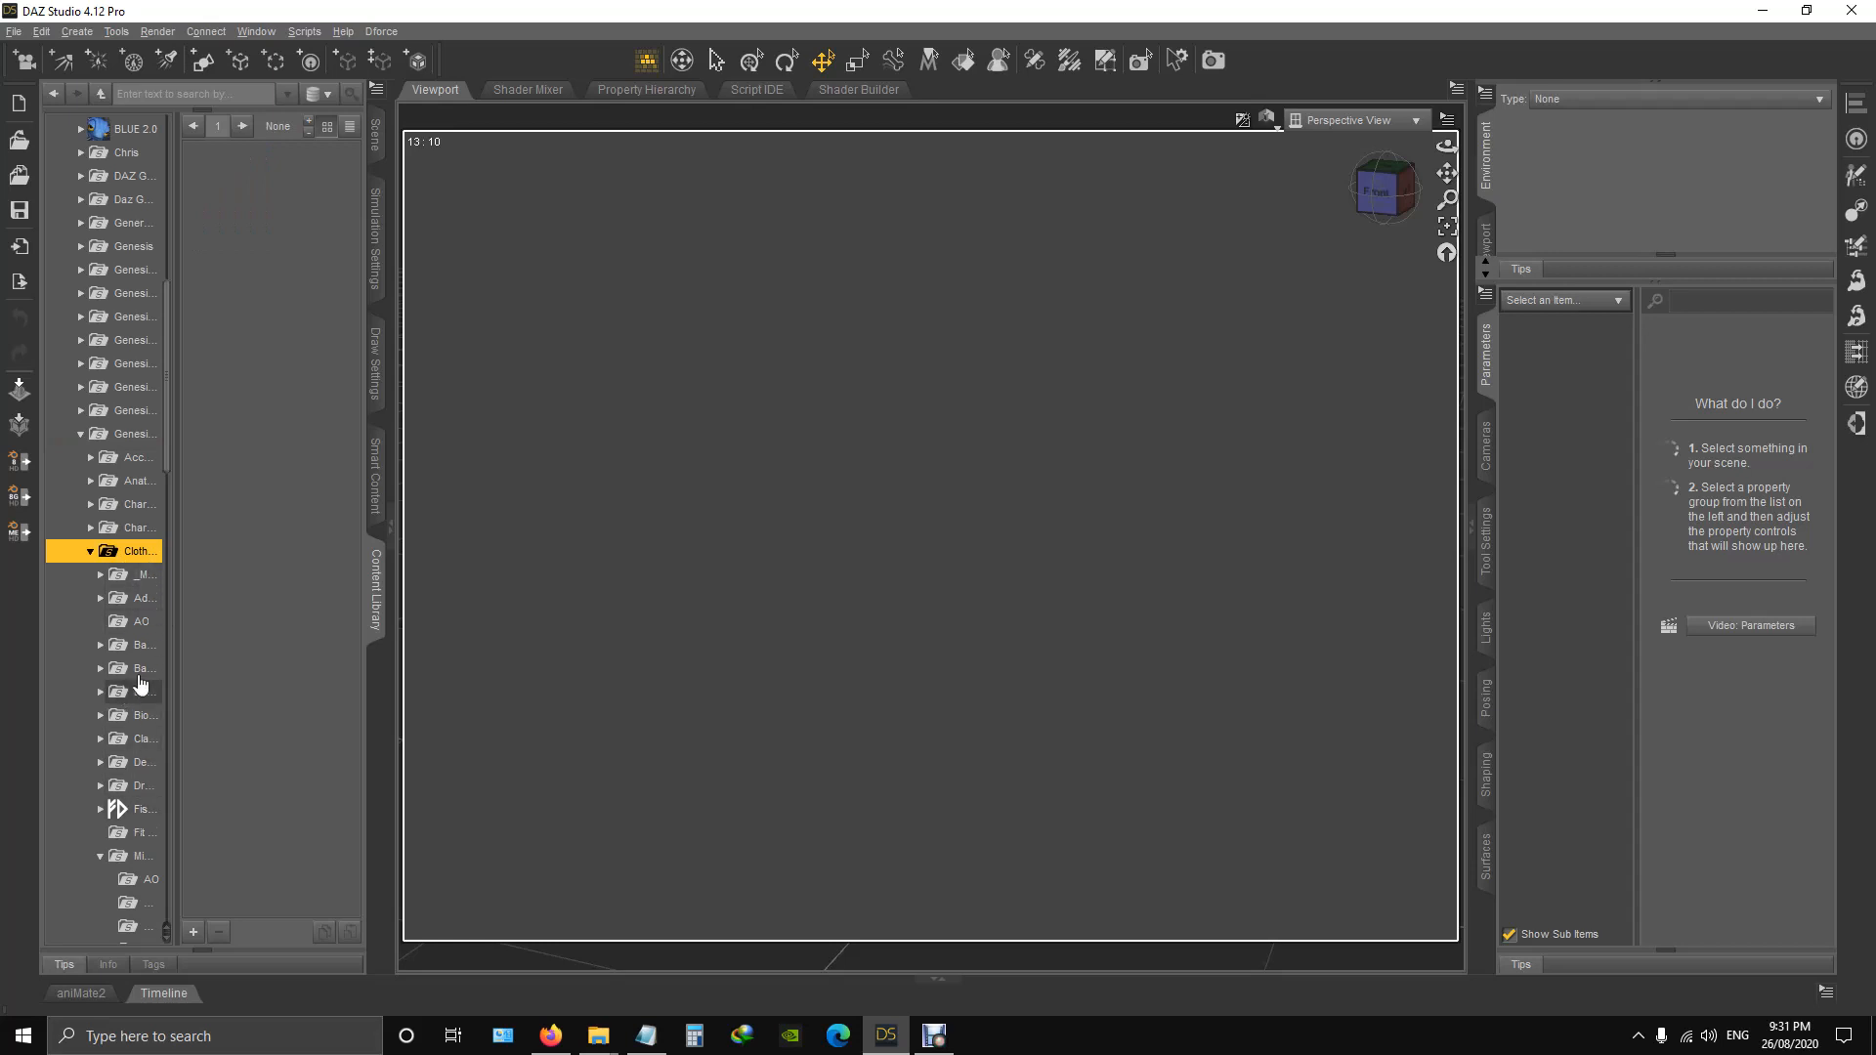
Widen the folder tree and open the Orbital suit folder inside Midnight_stories.
scroll(139, 846, down, 2)
click(144, 723)
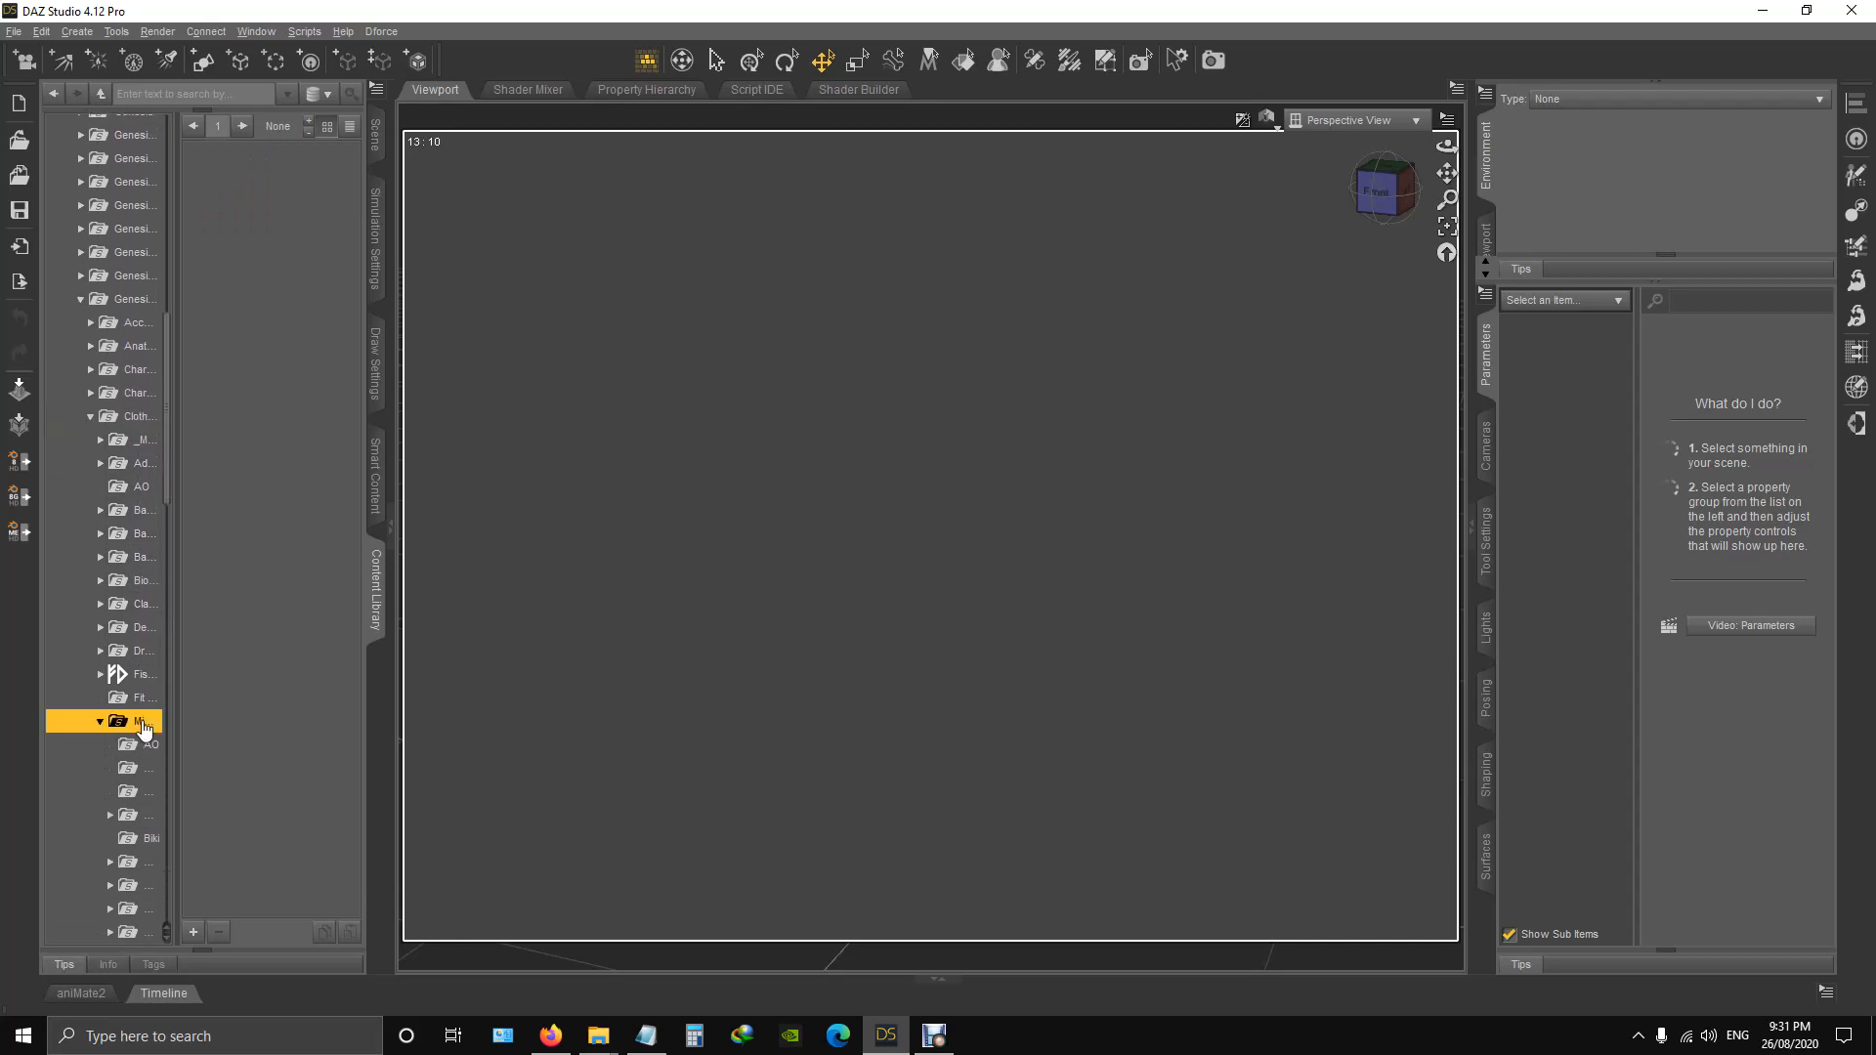
scroll(144, 723, down, 4)
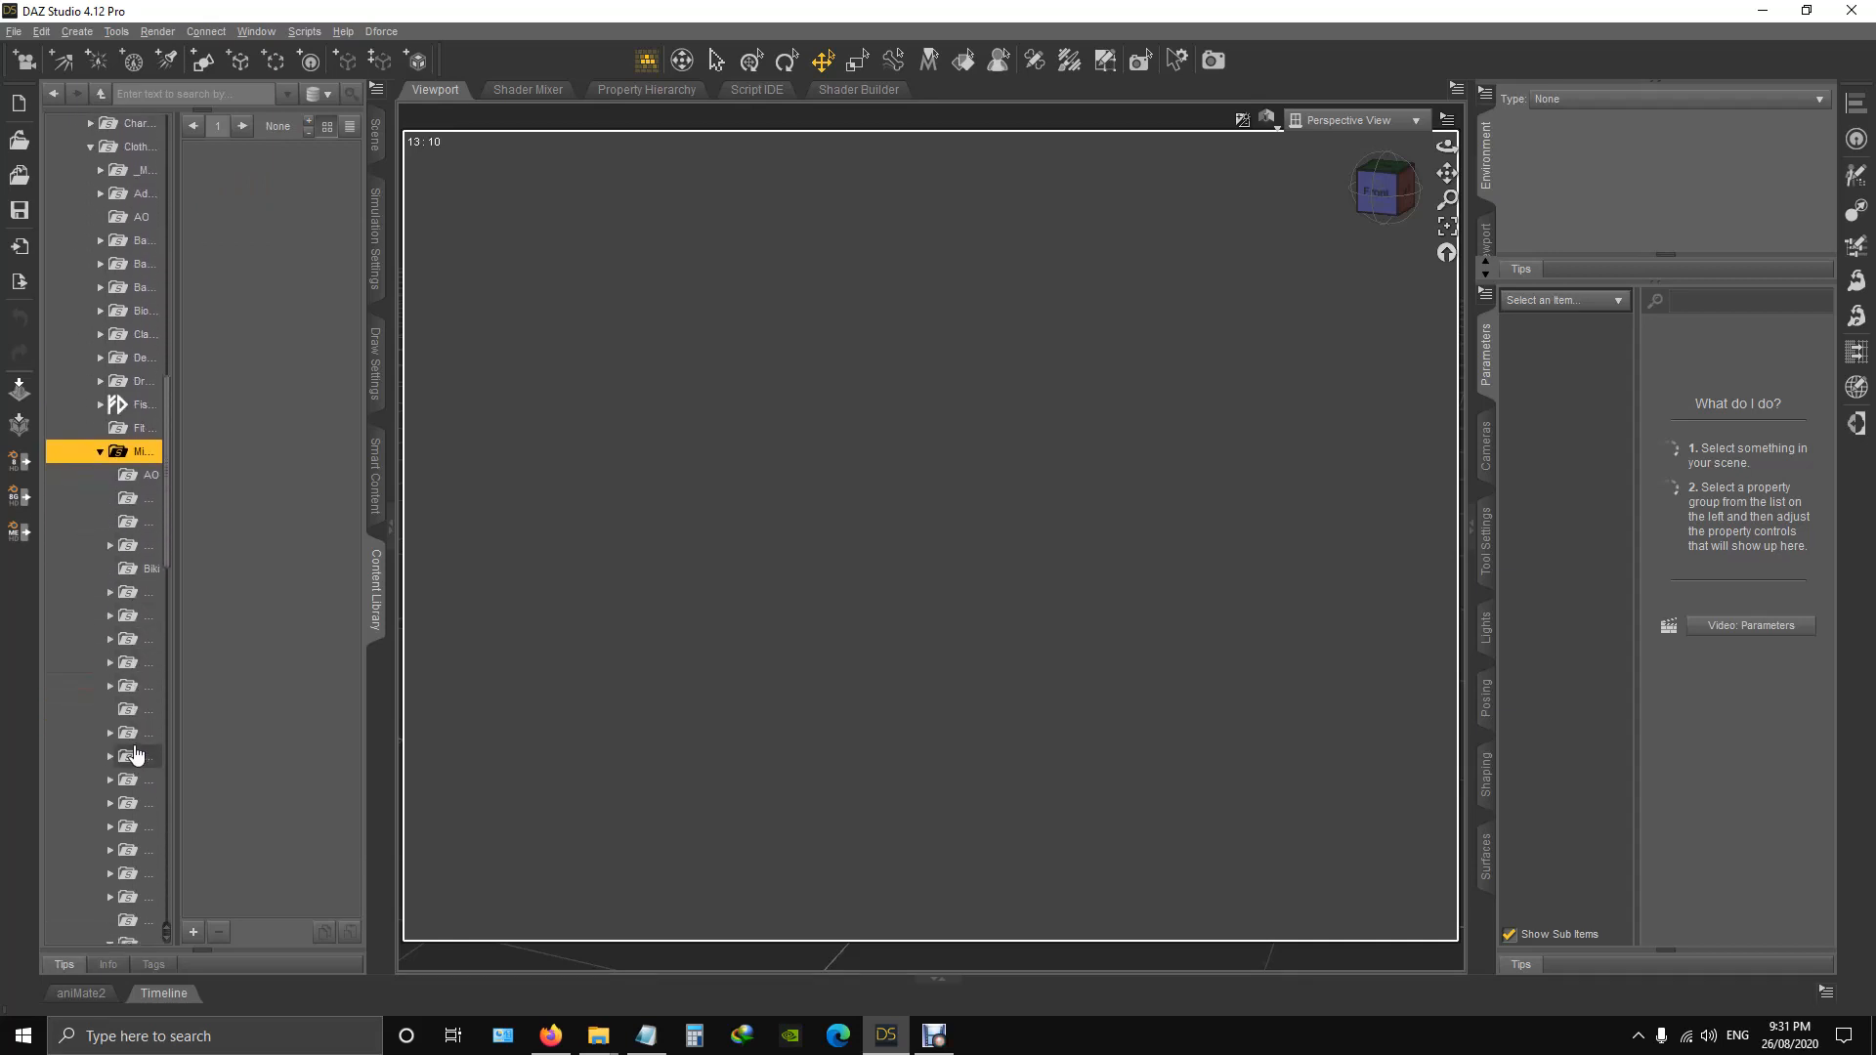
drag(178, 689, 243, 687)
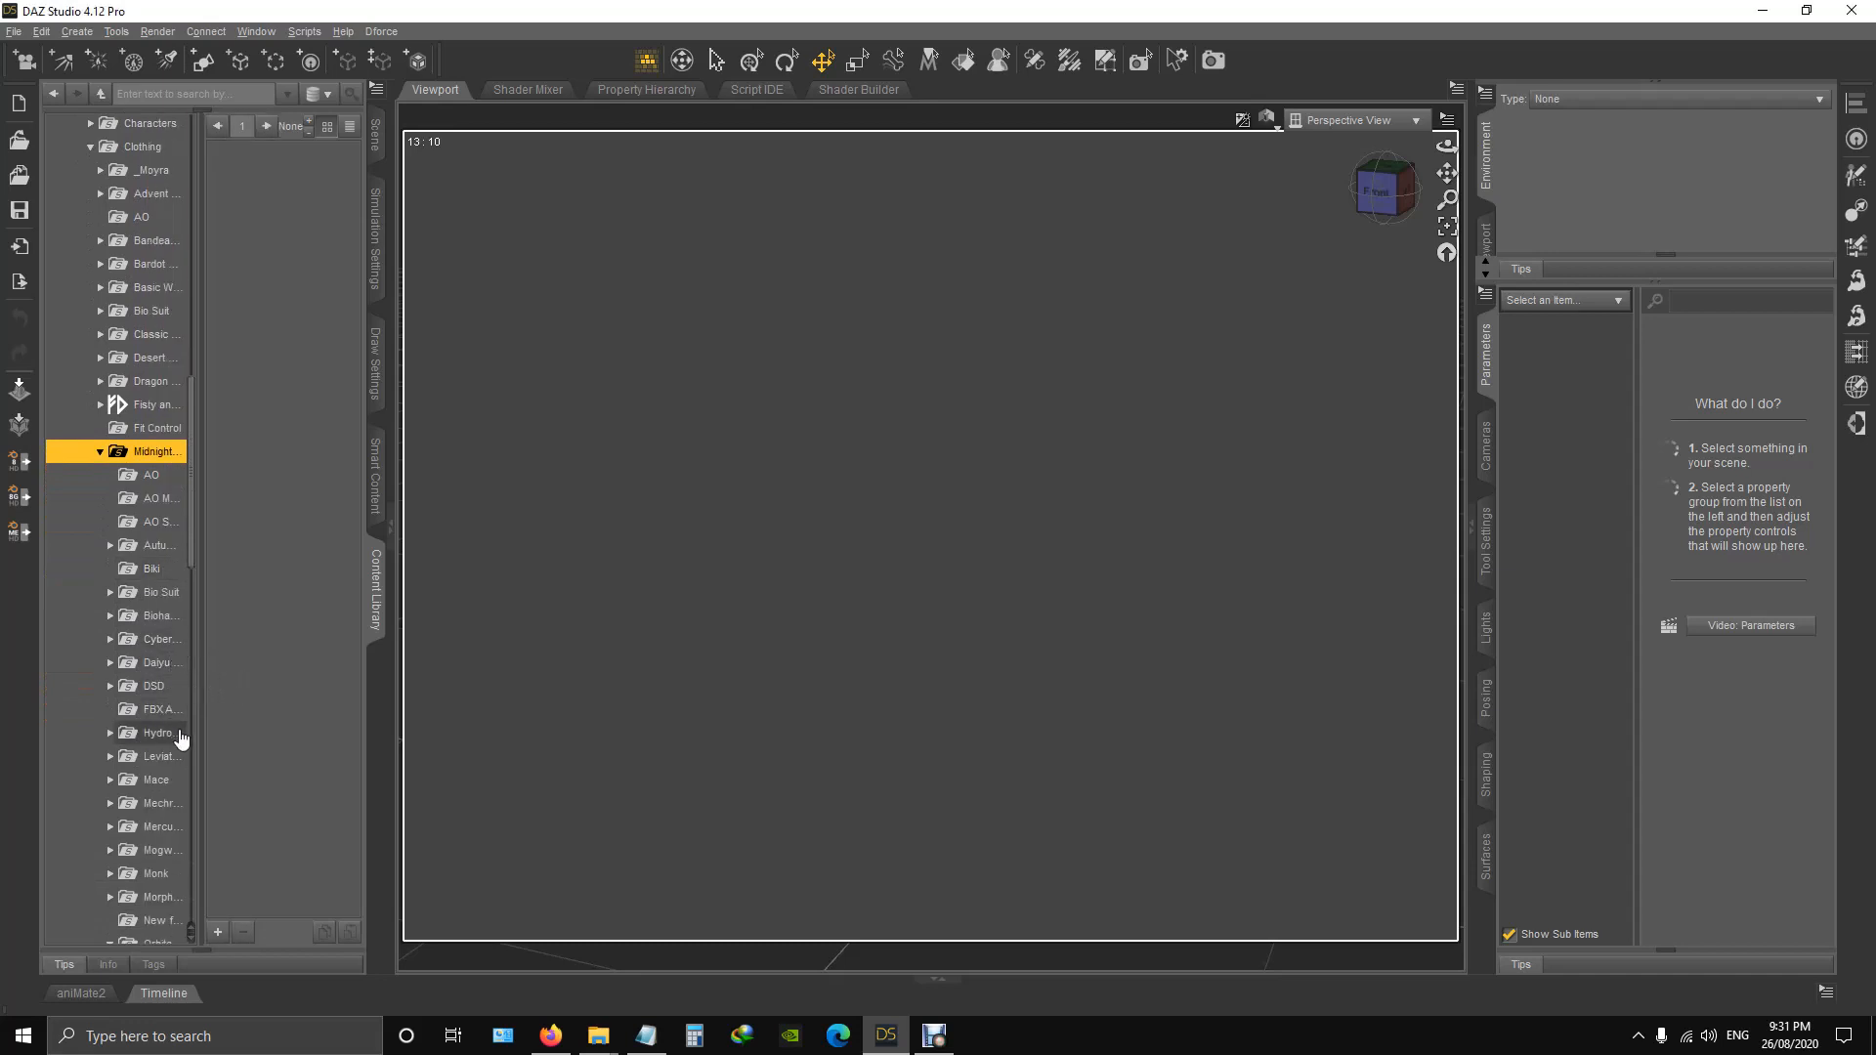
scroll(151, 803, down, 3)
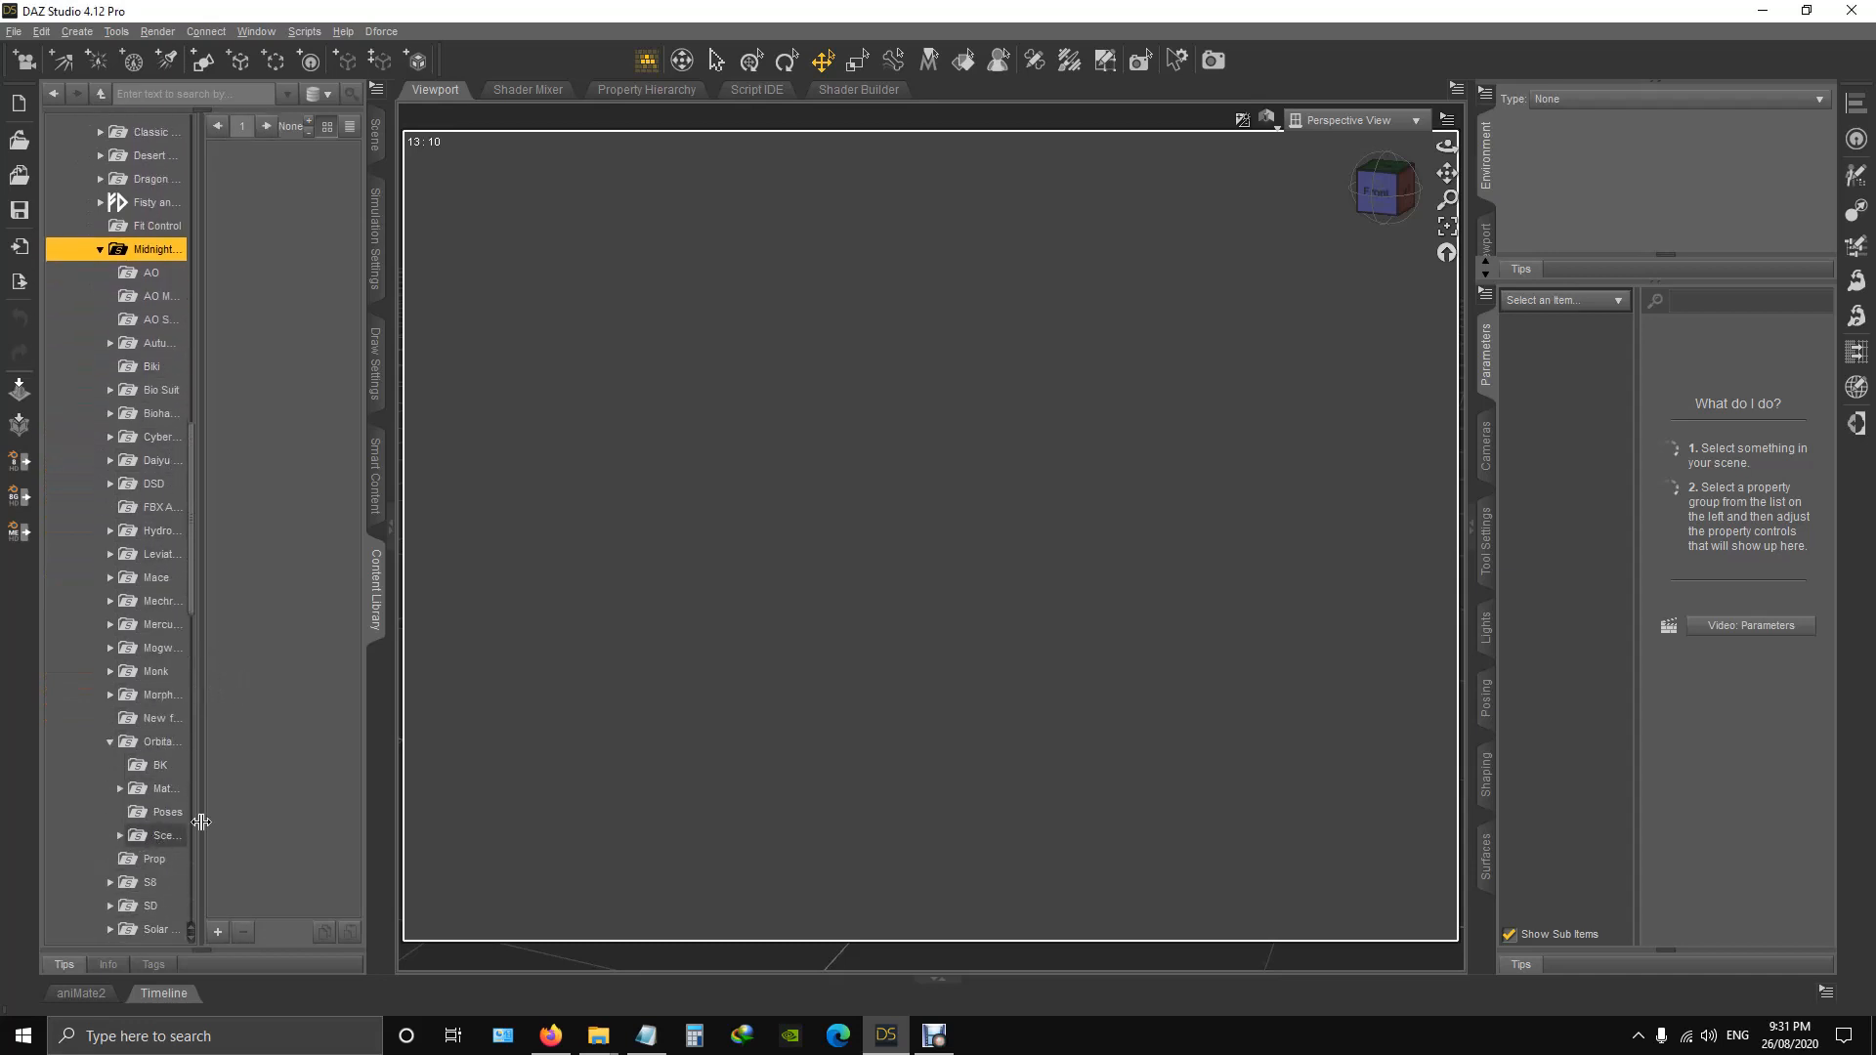
click(166, 743)
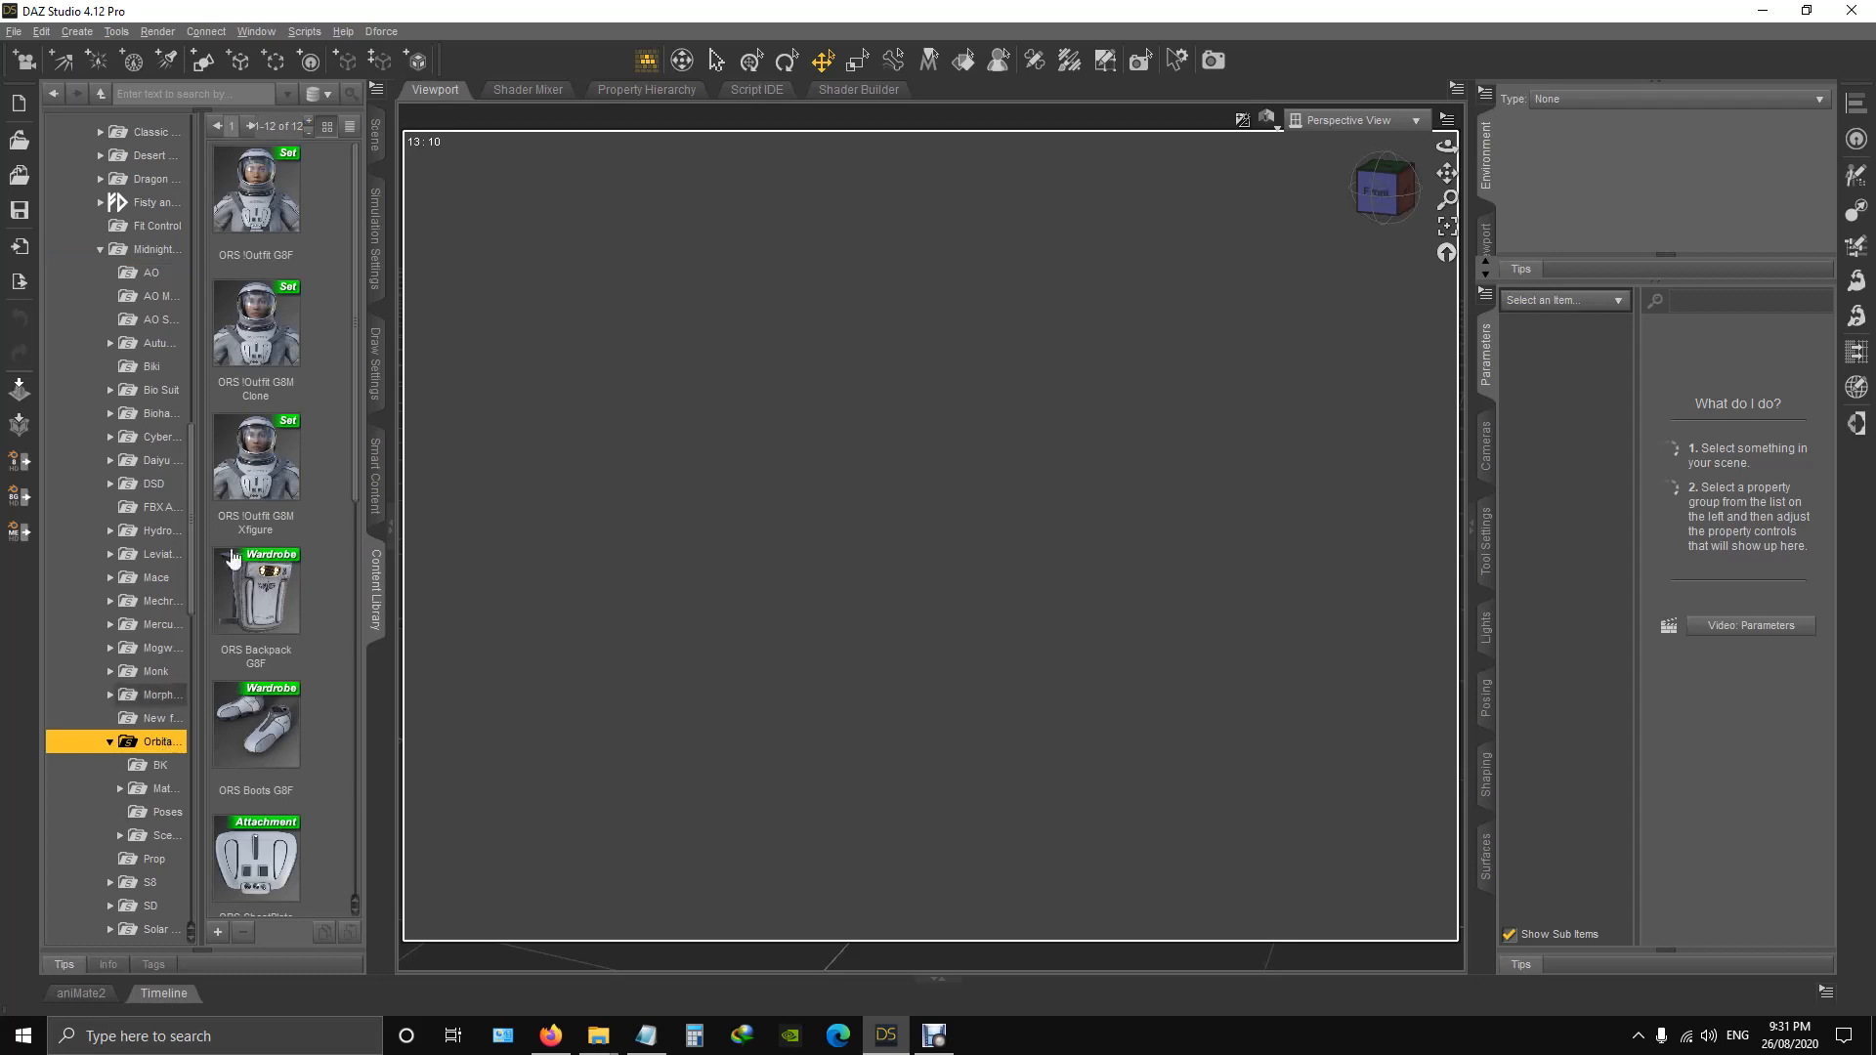
Look through the outfit sets, wardrobe pieces and attachments in the Orbital suit folder.
scroll(291, 496, down, 10)
scroll(291, 497, up, 10)
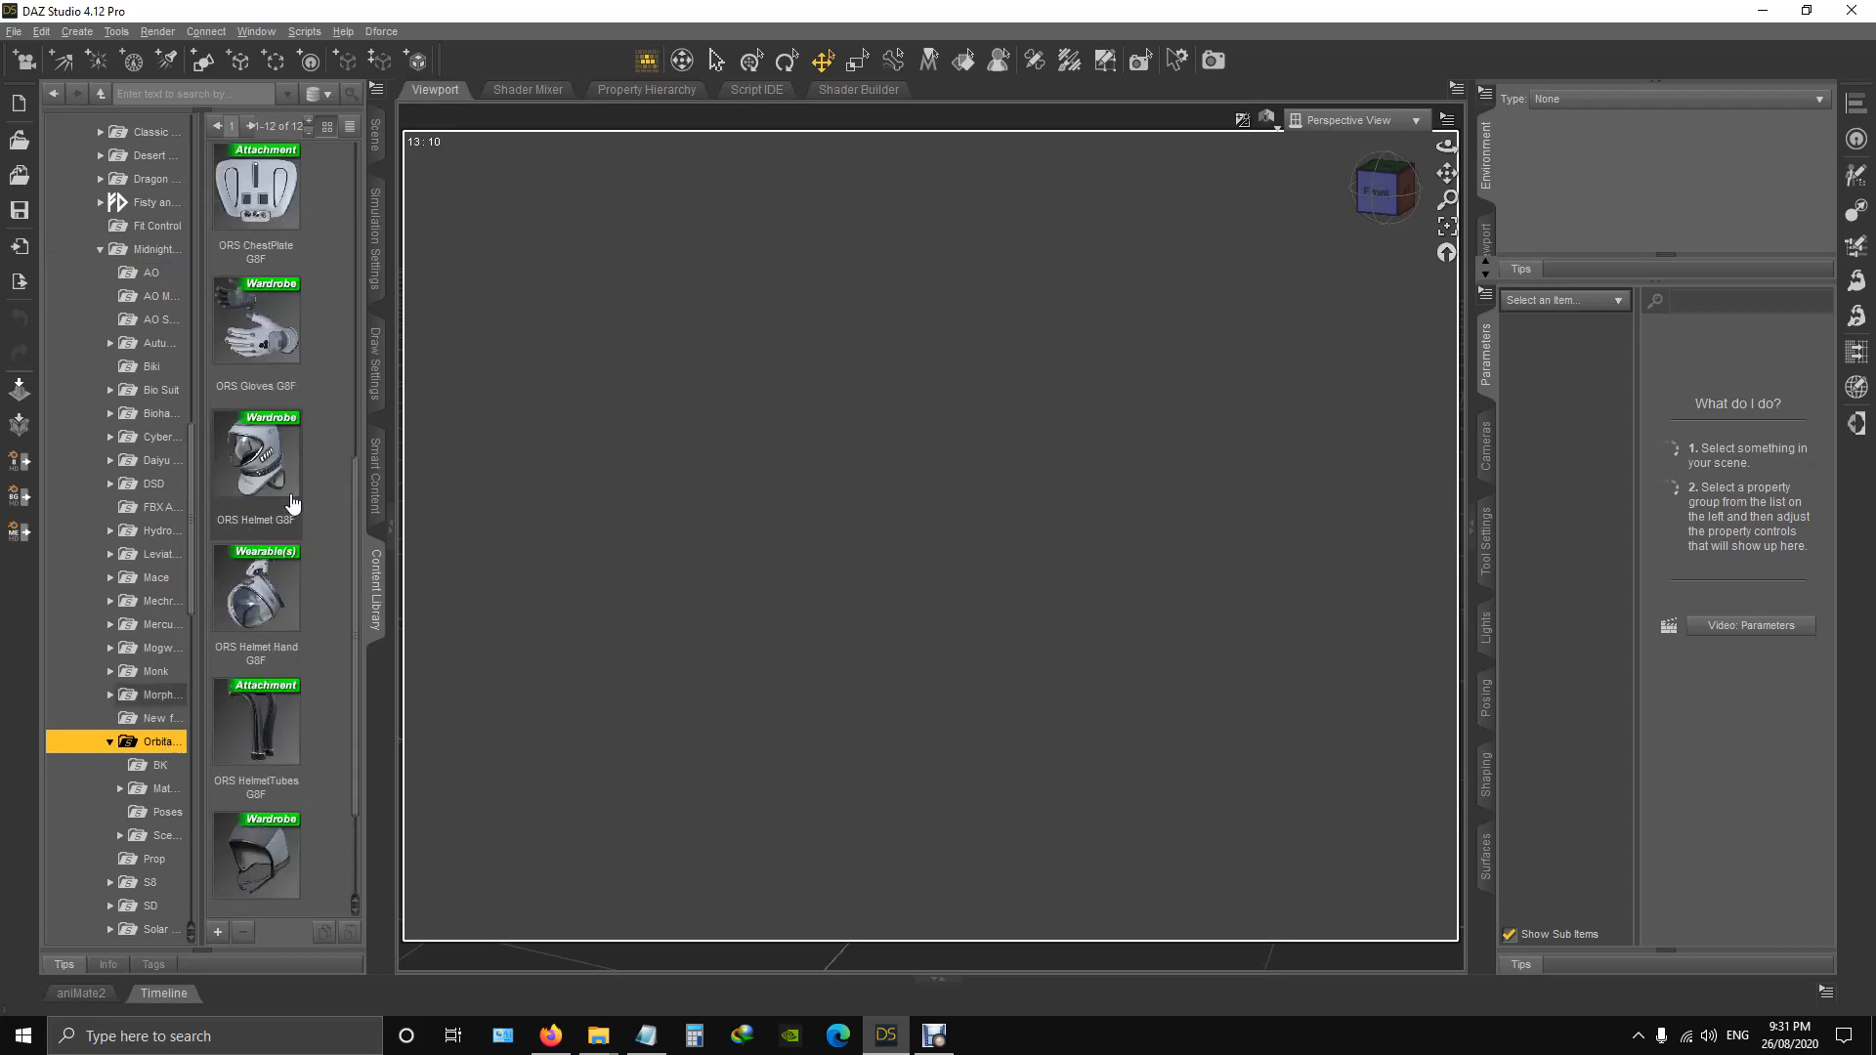
scroll(298, 523, down, 5)
scroll(298, 528, up, 5)
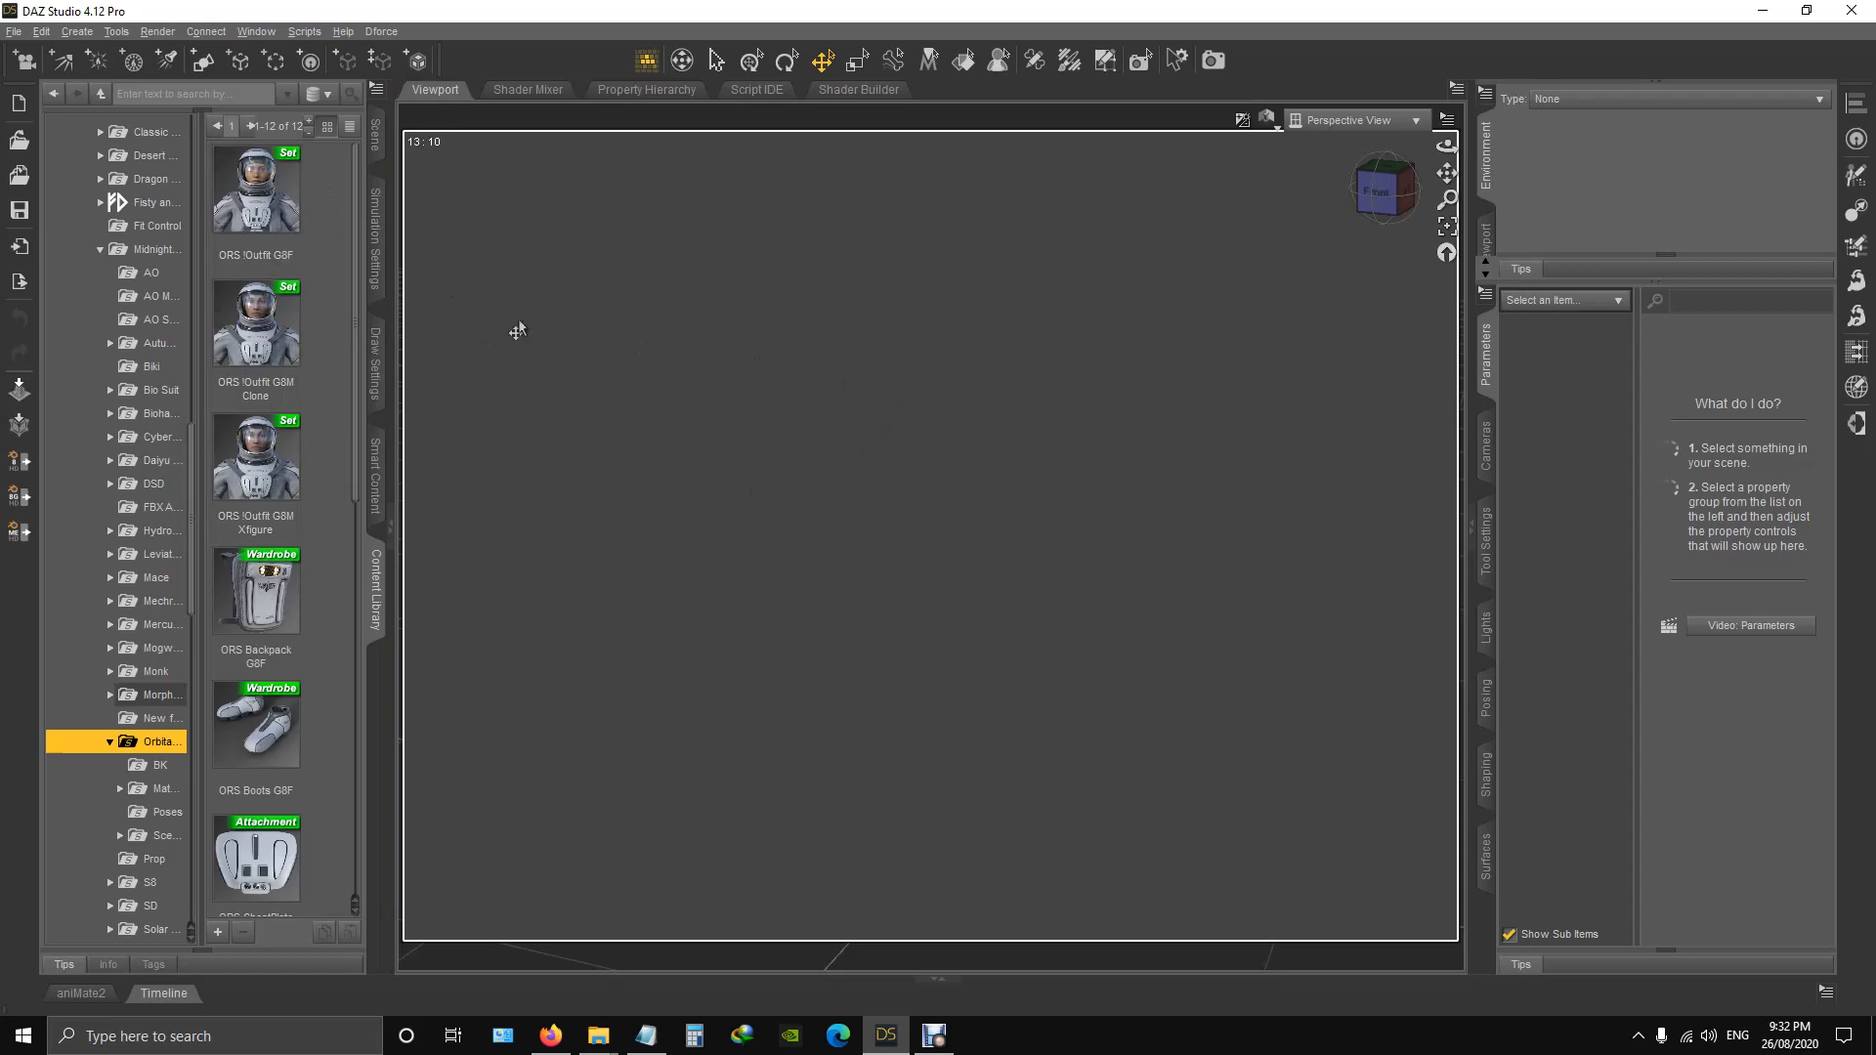
scroll(256, 586, down, 6)
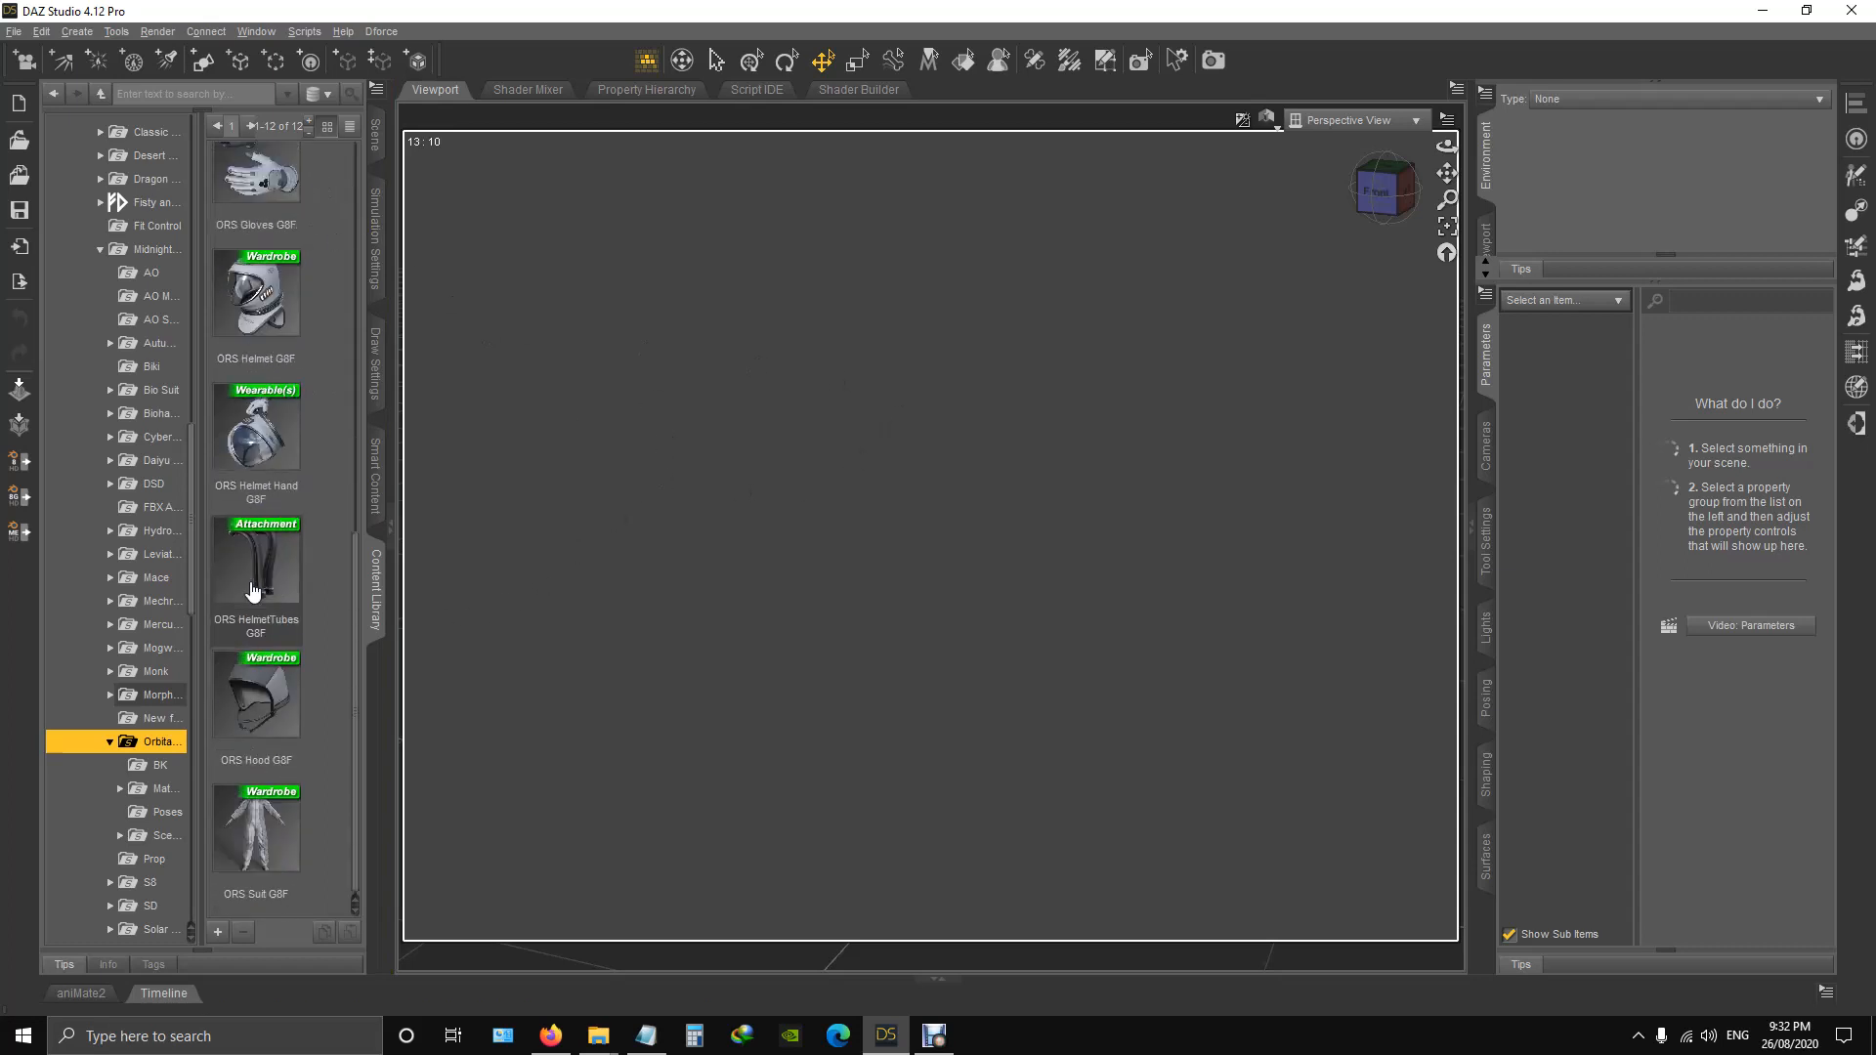
scroll(253, 592, up, 11)
scroll(253, 592, down, 10)
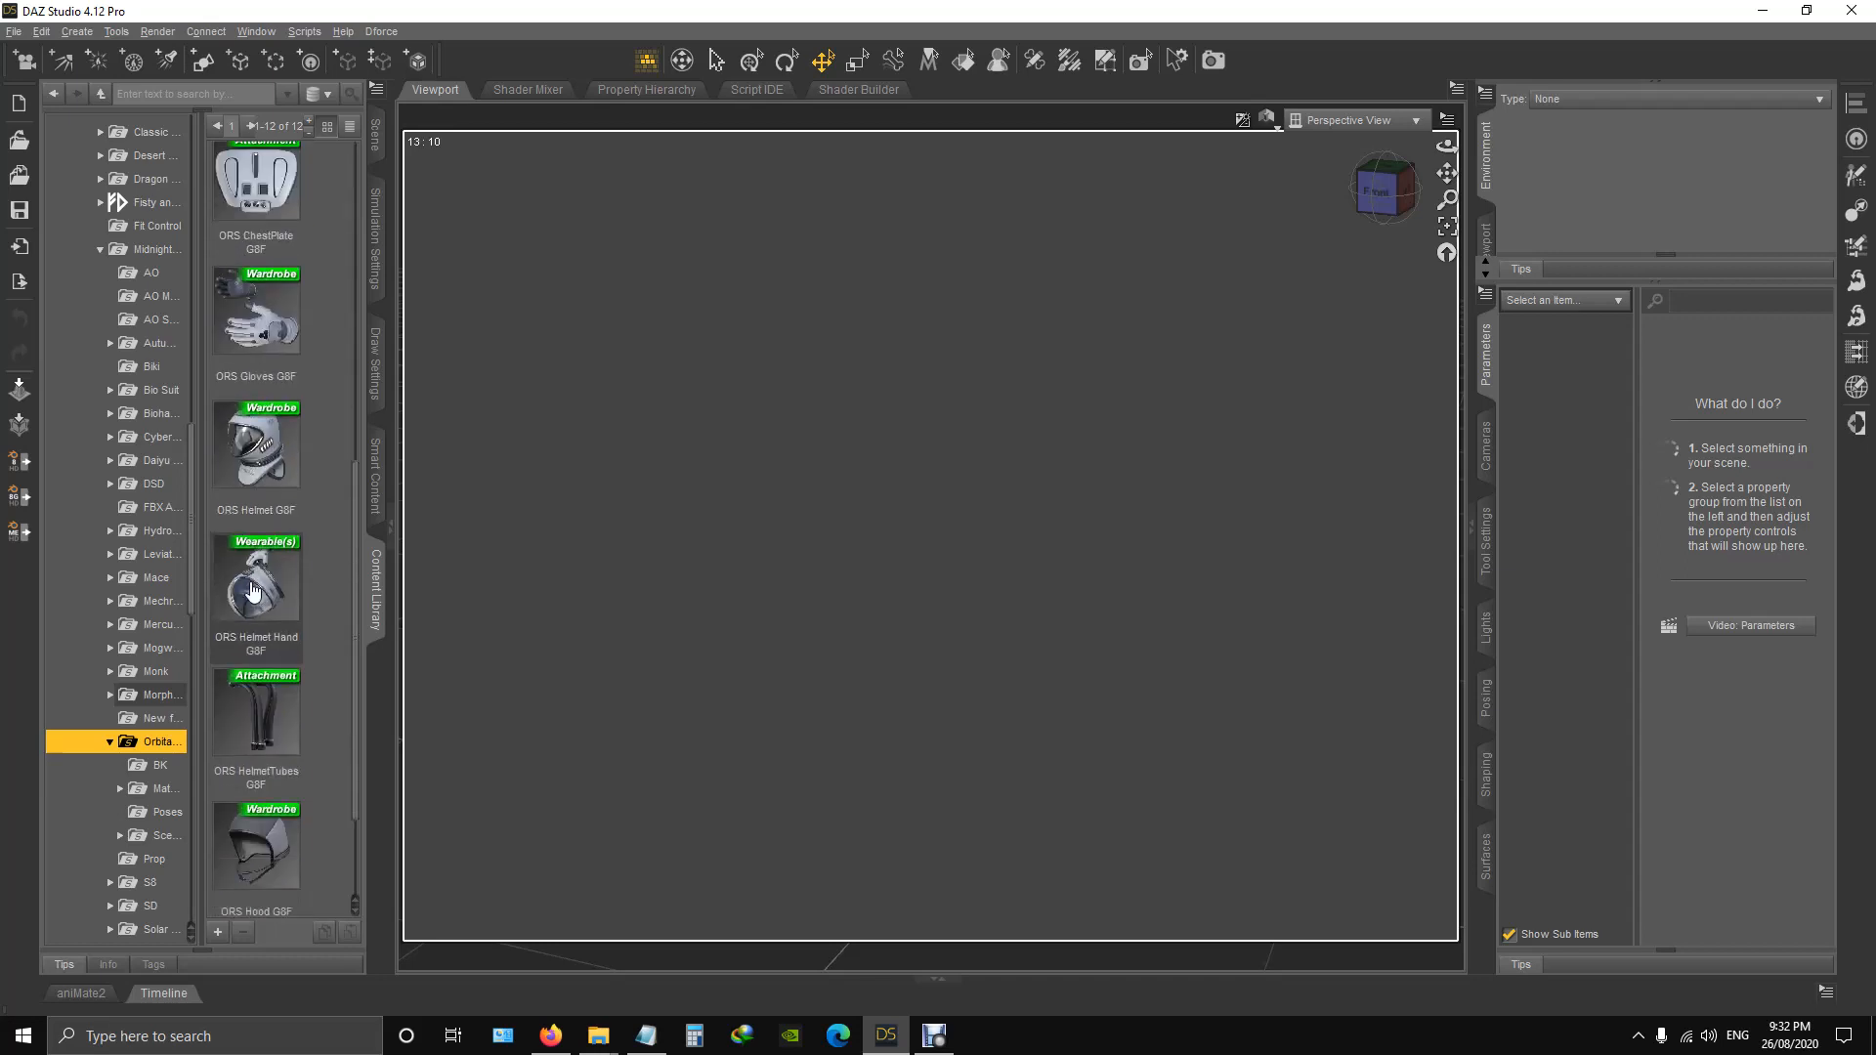
scroll(253, 592, up, 5)
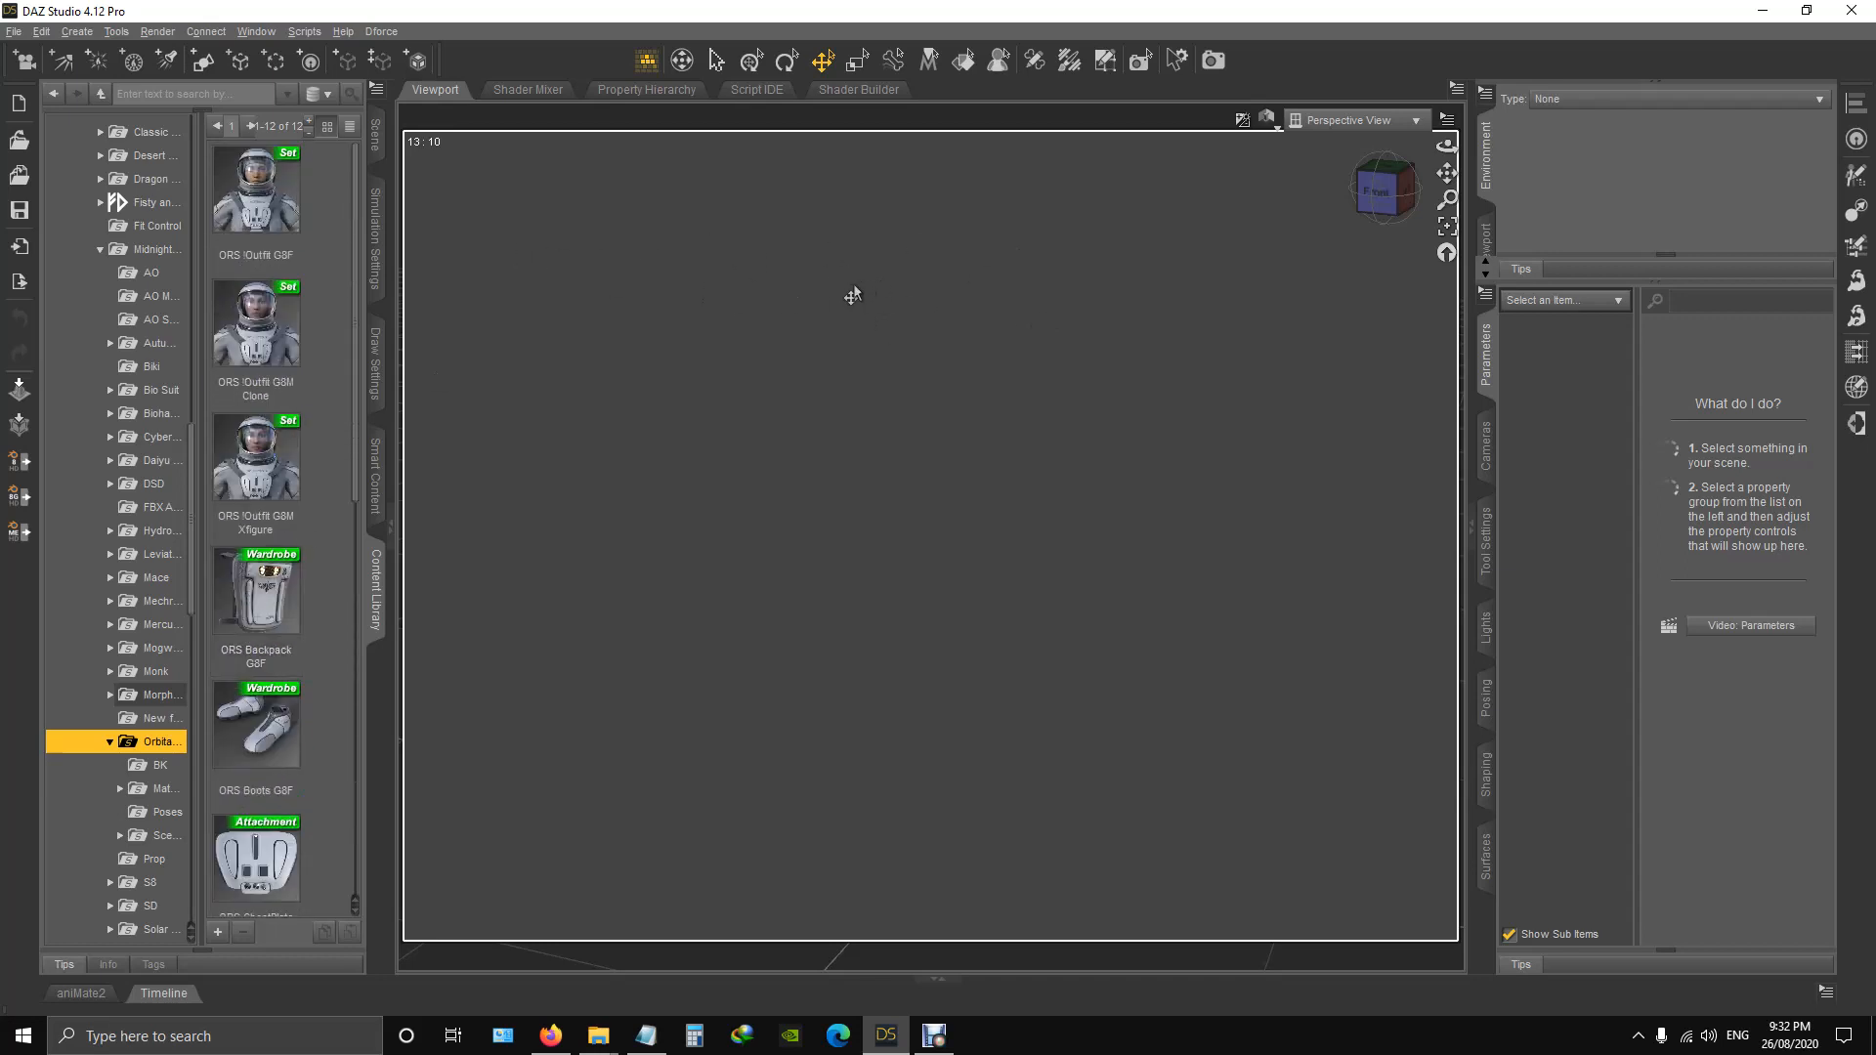
scroll(298, 635, down, 5)
scroll(252, 472, up, 4)
scroll(252, 472, up, 1)
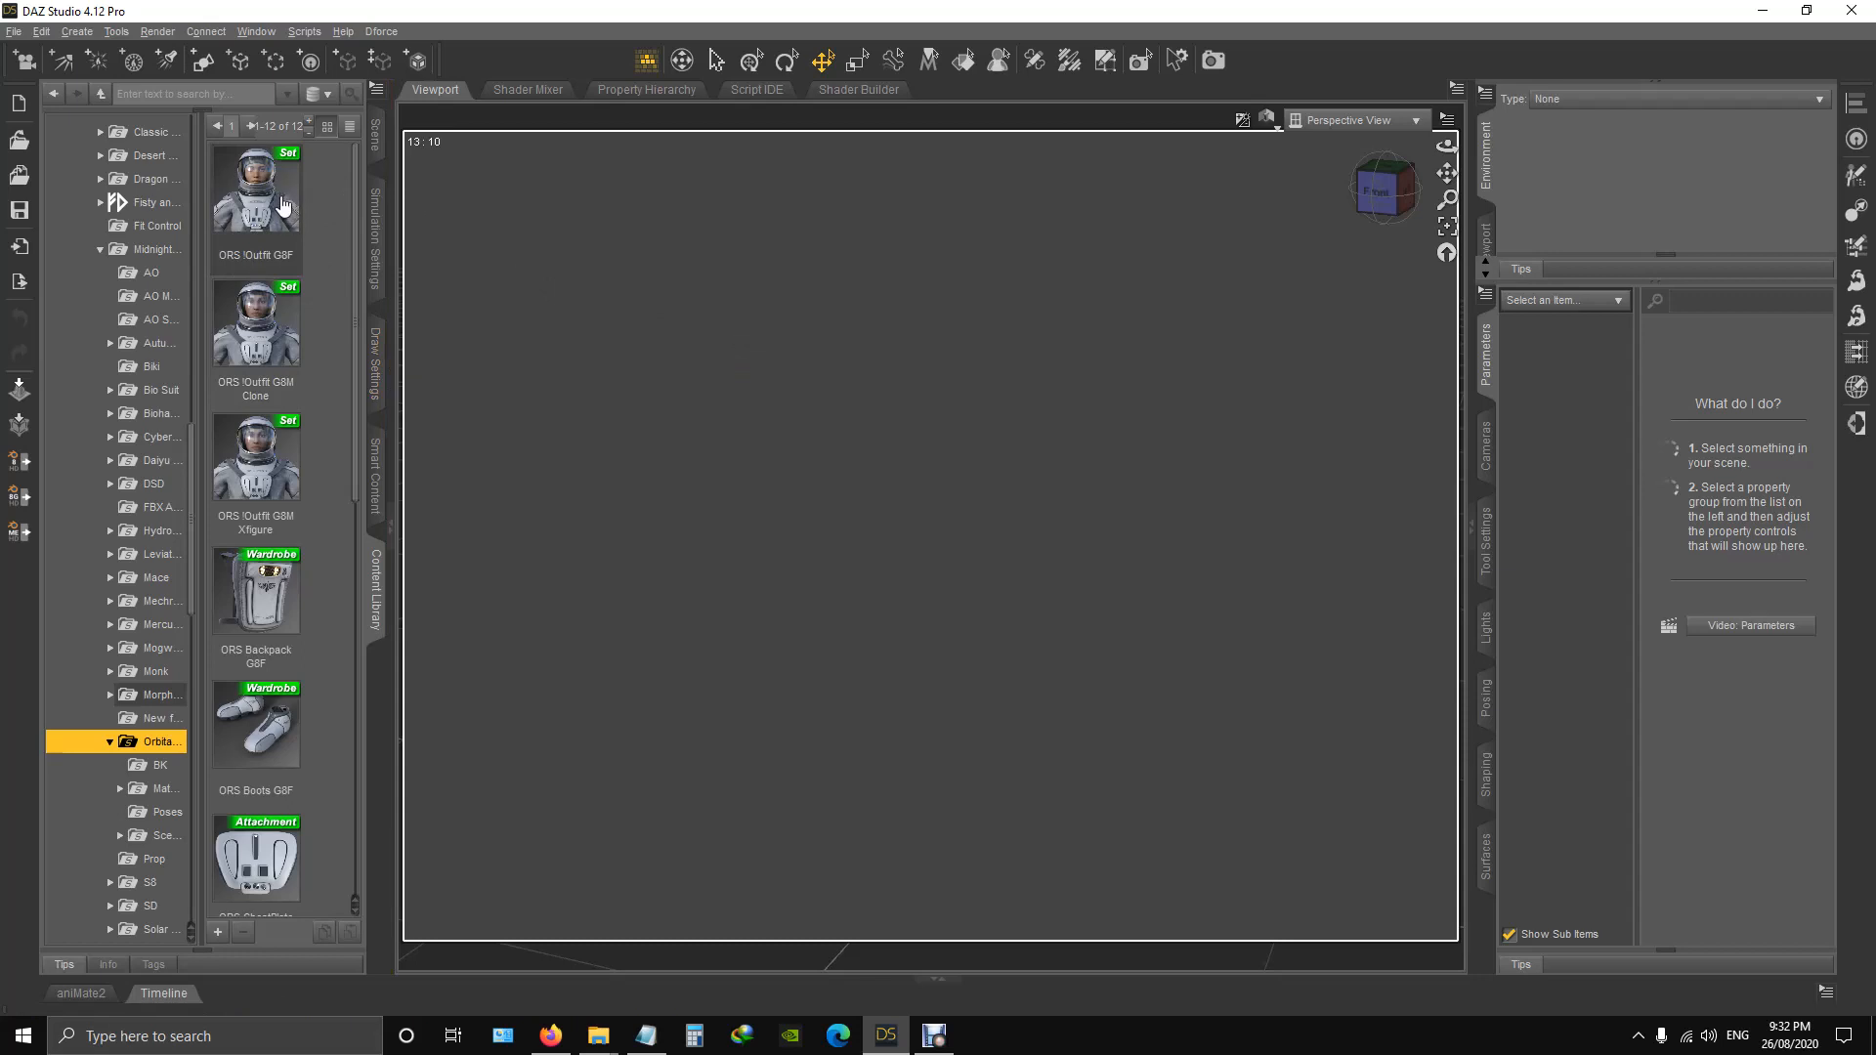
Load the complete ORS !Outfit G8F set into the empty scene.
mouse_move(270, 175)
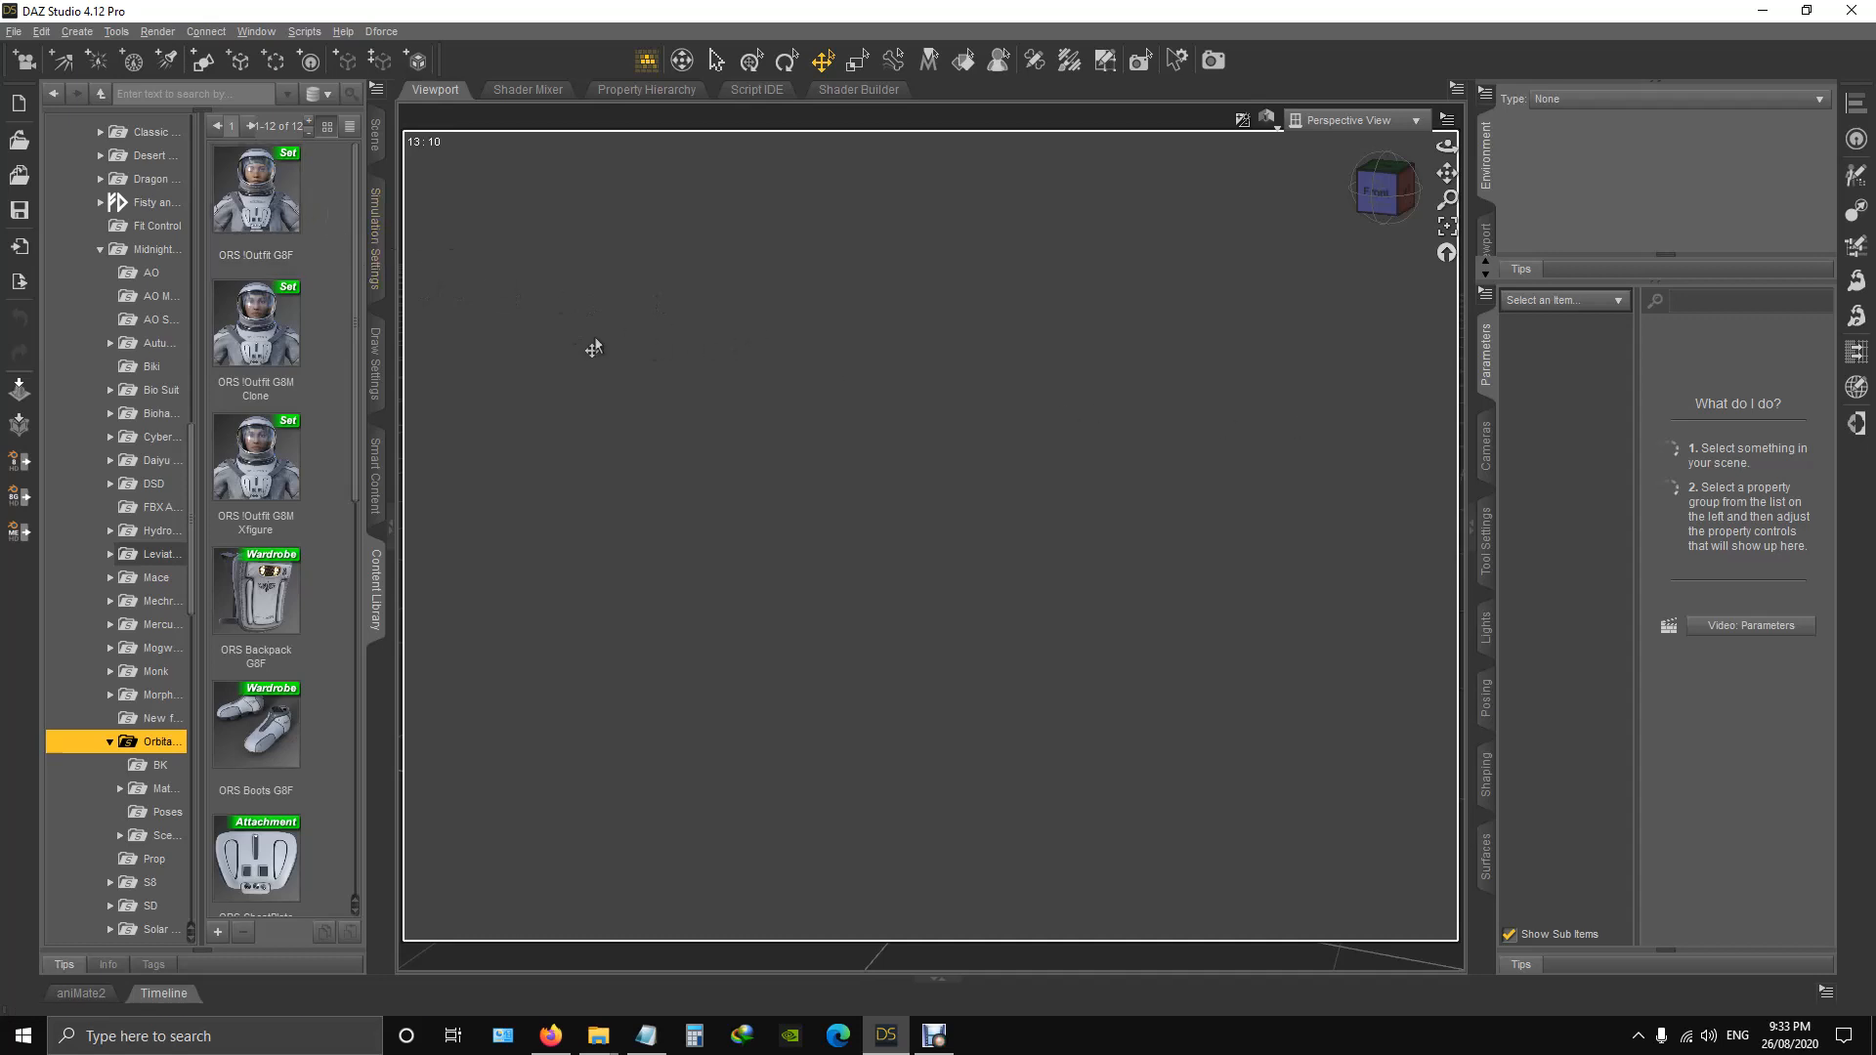
mouse_move(271, 337)
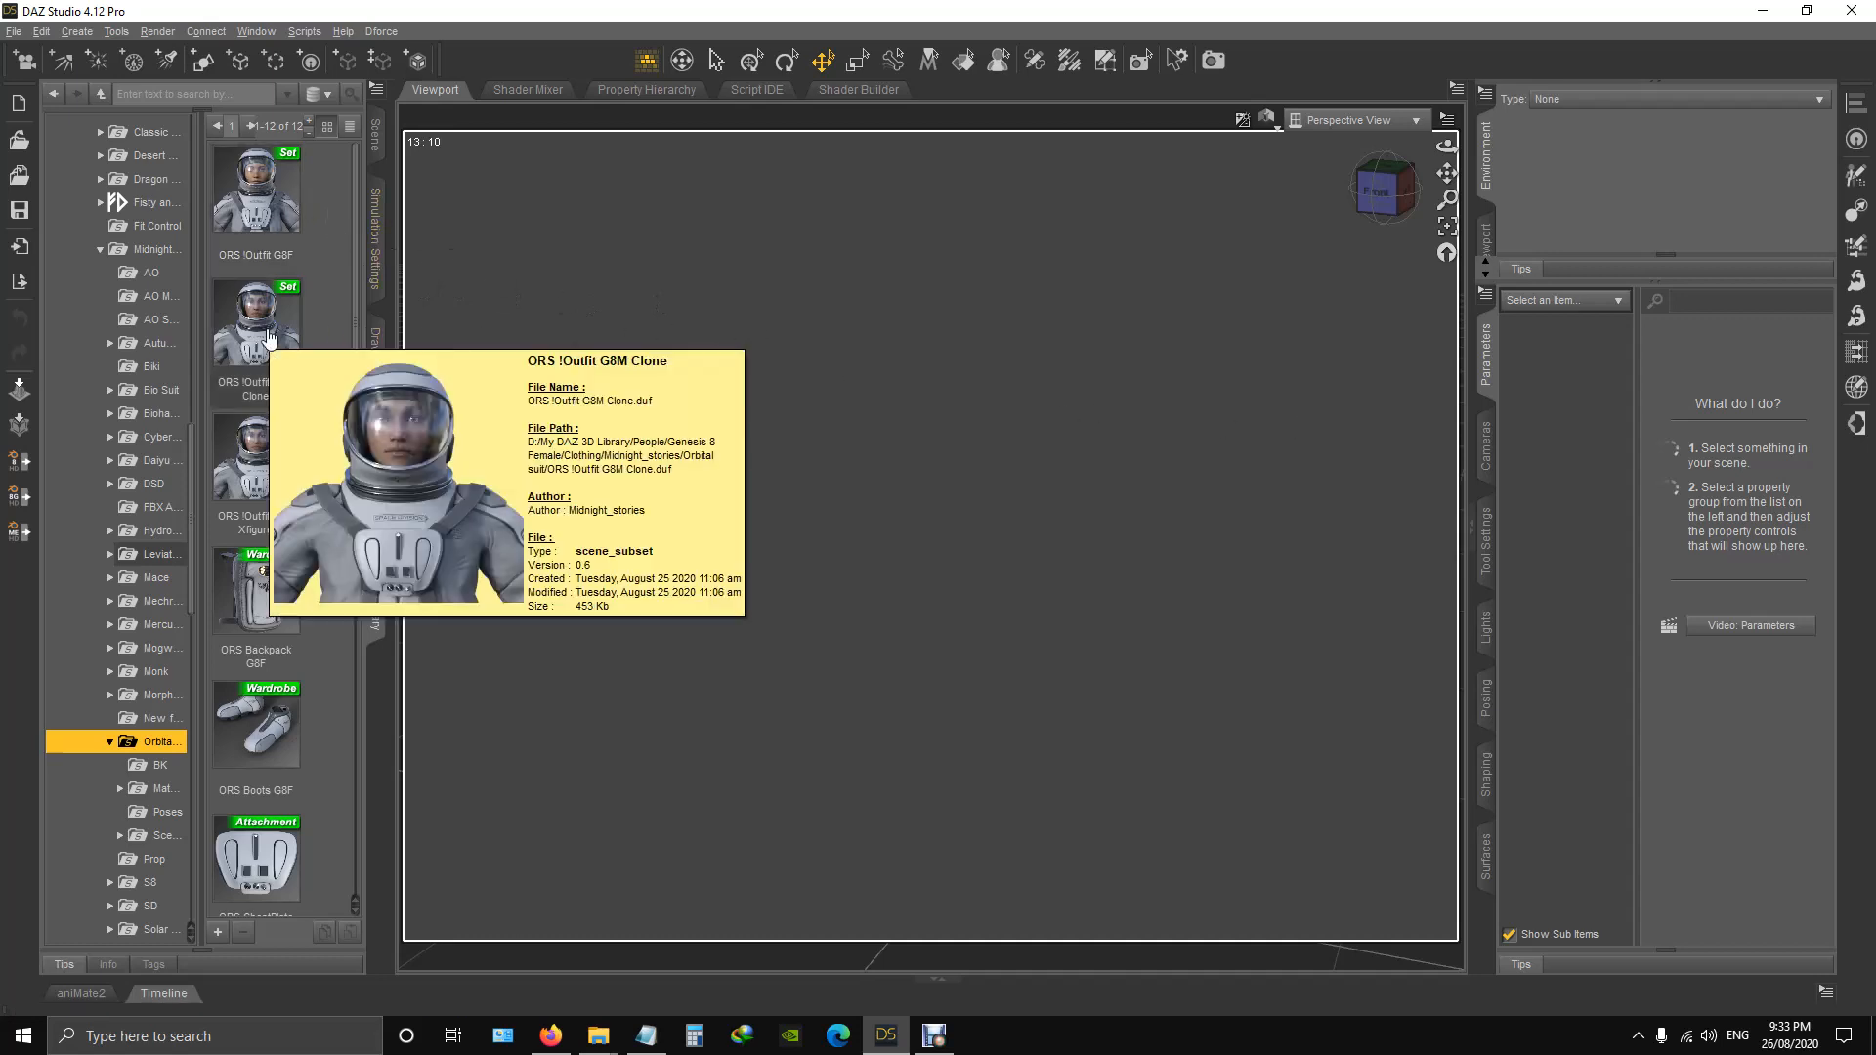
mouse_move(251, 452)
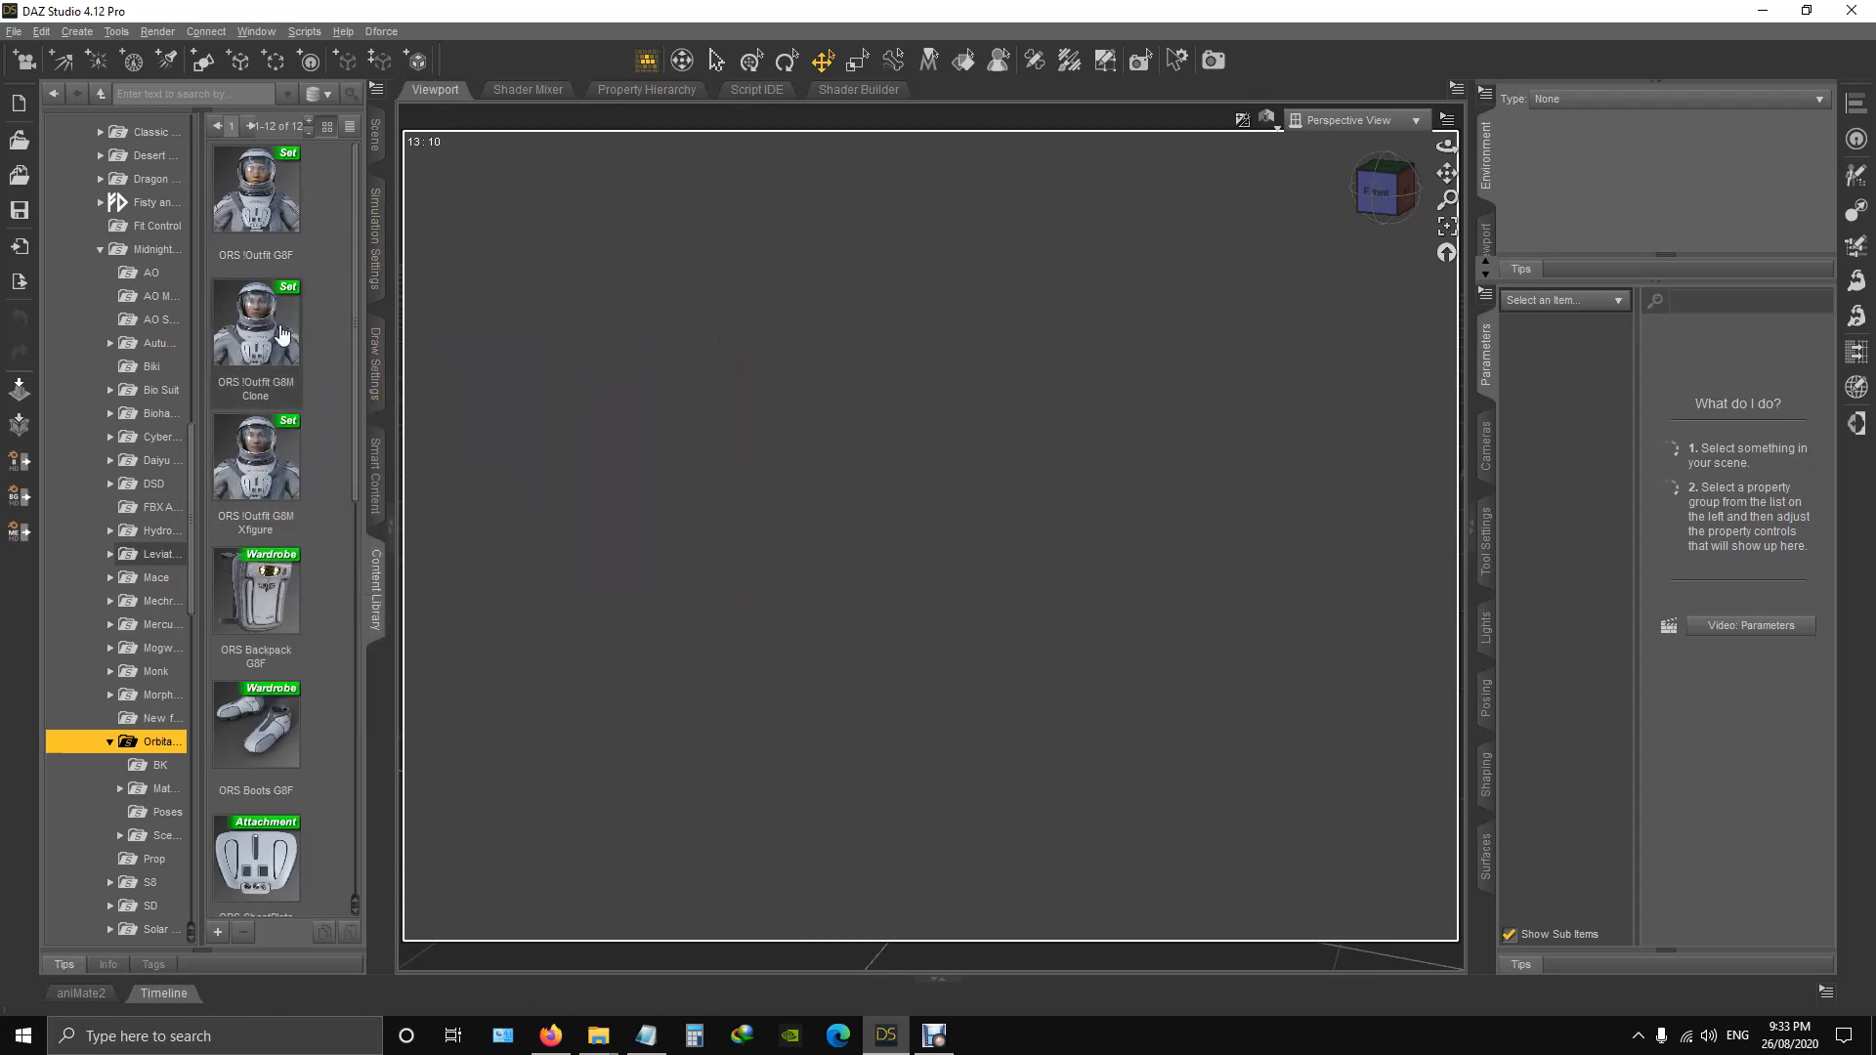
mouse_move(256, 525)
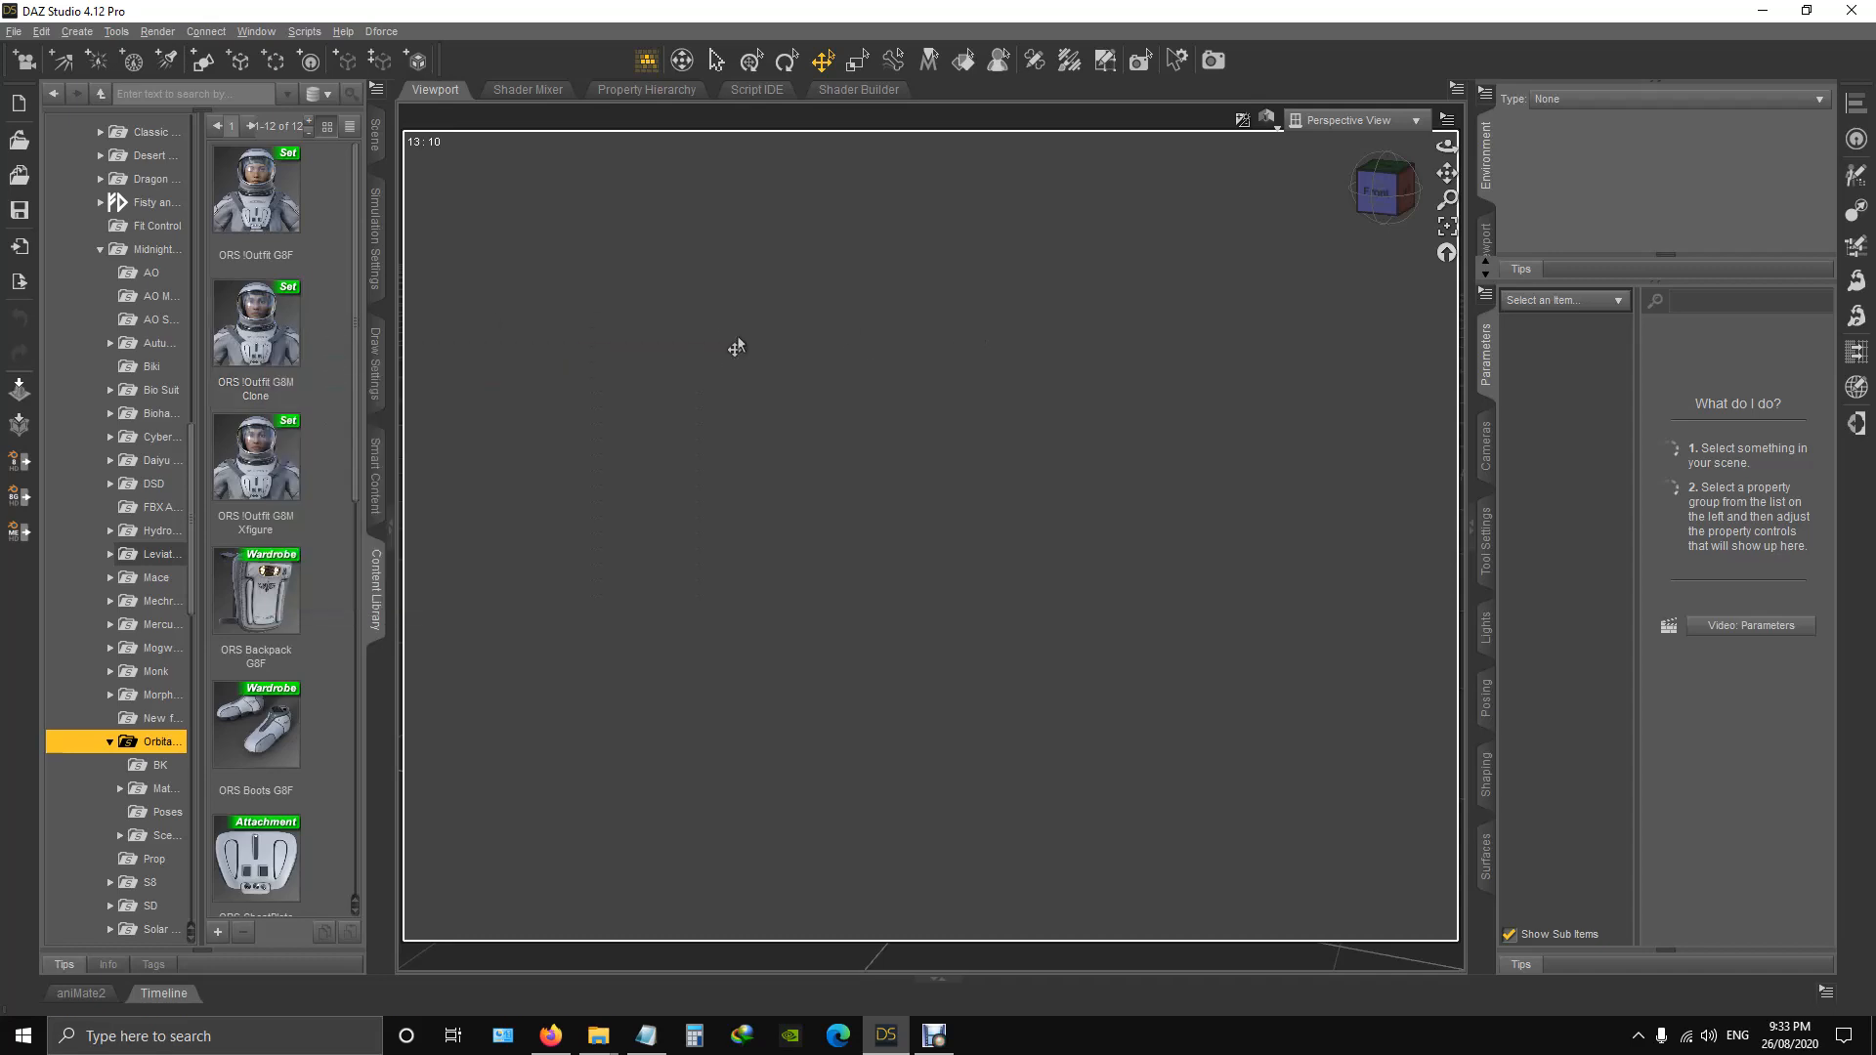
mouse_move(252, 203)
double_click(256, 185)
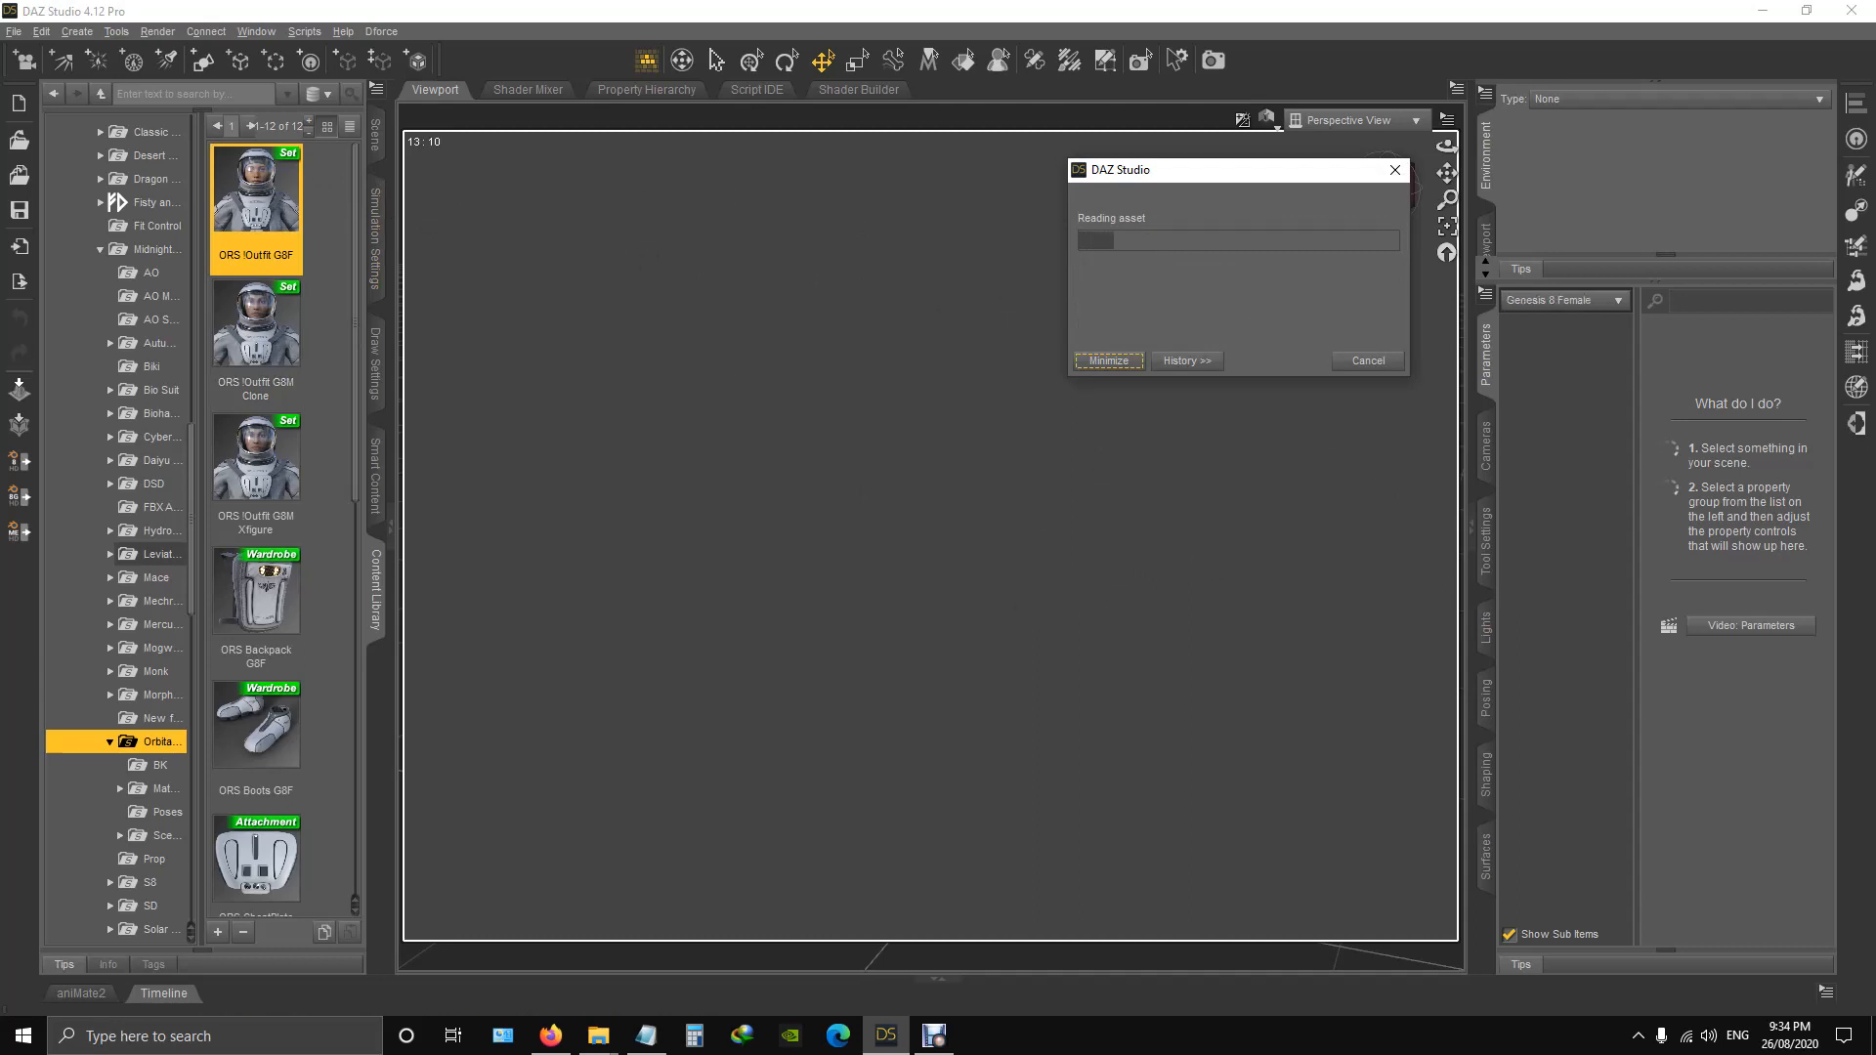
Select the ORS Backpack G8F in the scene hierarchy and show its Actor shaping morphs.
mouse_move(1380, 187)
mouse_down()
mouse_move(1435, 173)
mouse_move(1384, 186)
mouse_up()
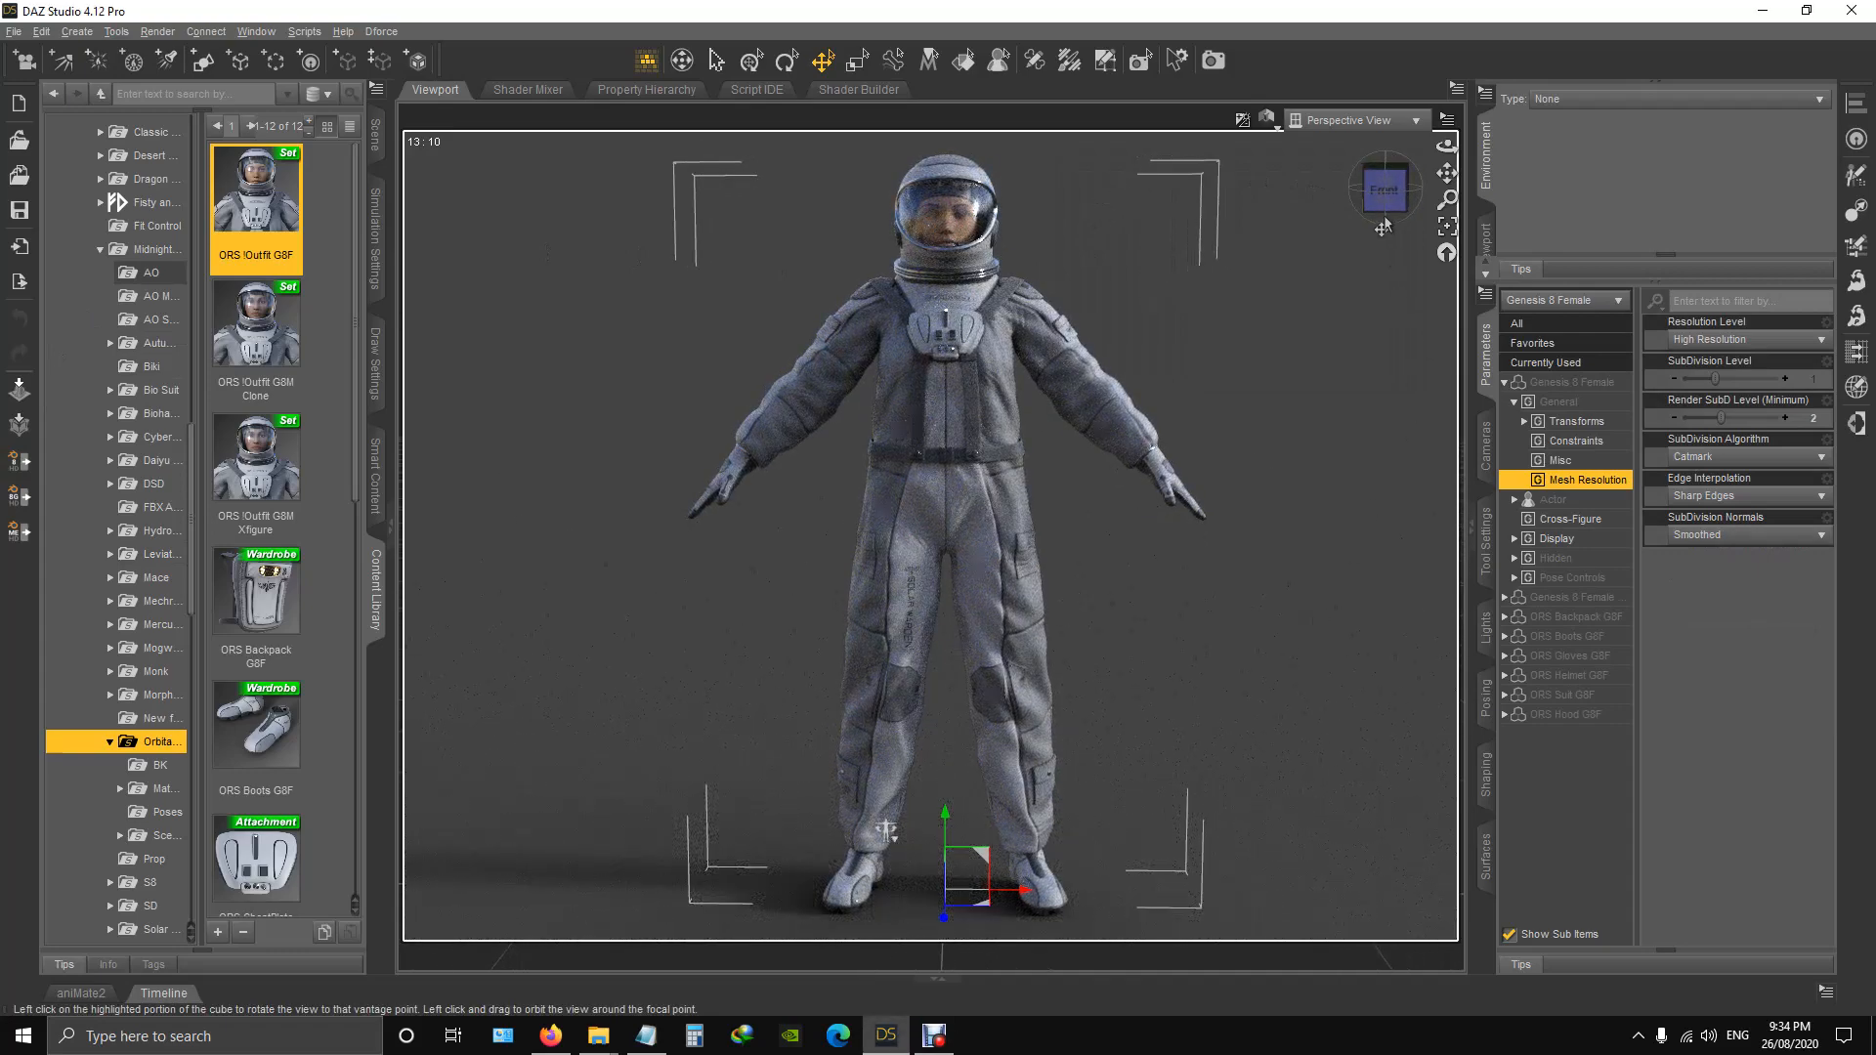
drag(1393, 203, 1284, 211)
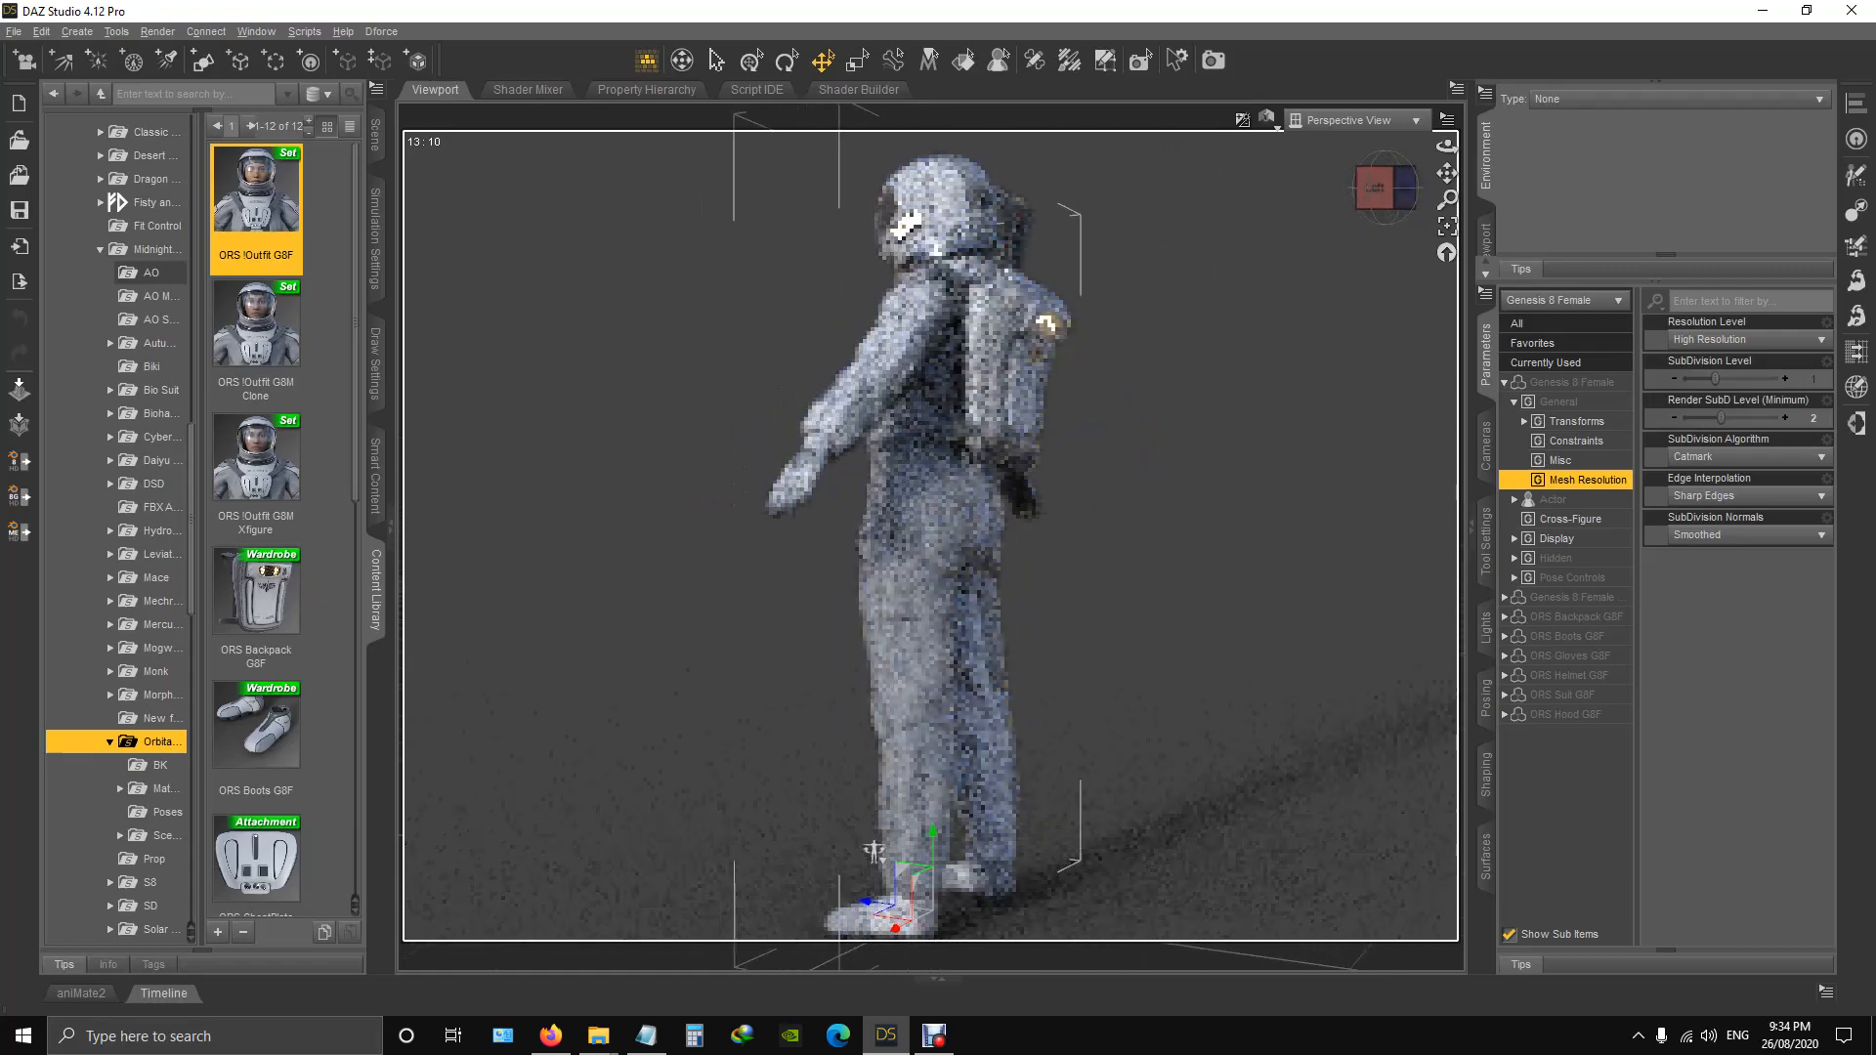
click(1377, 188)
drag(684, 161, 752, 155)
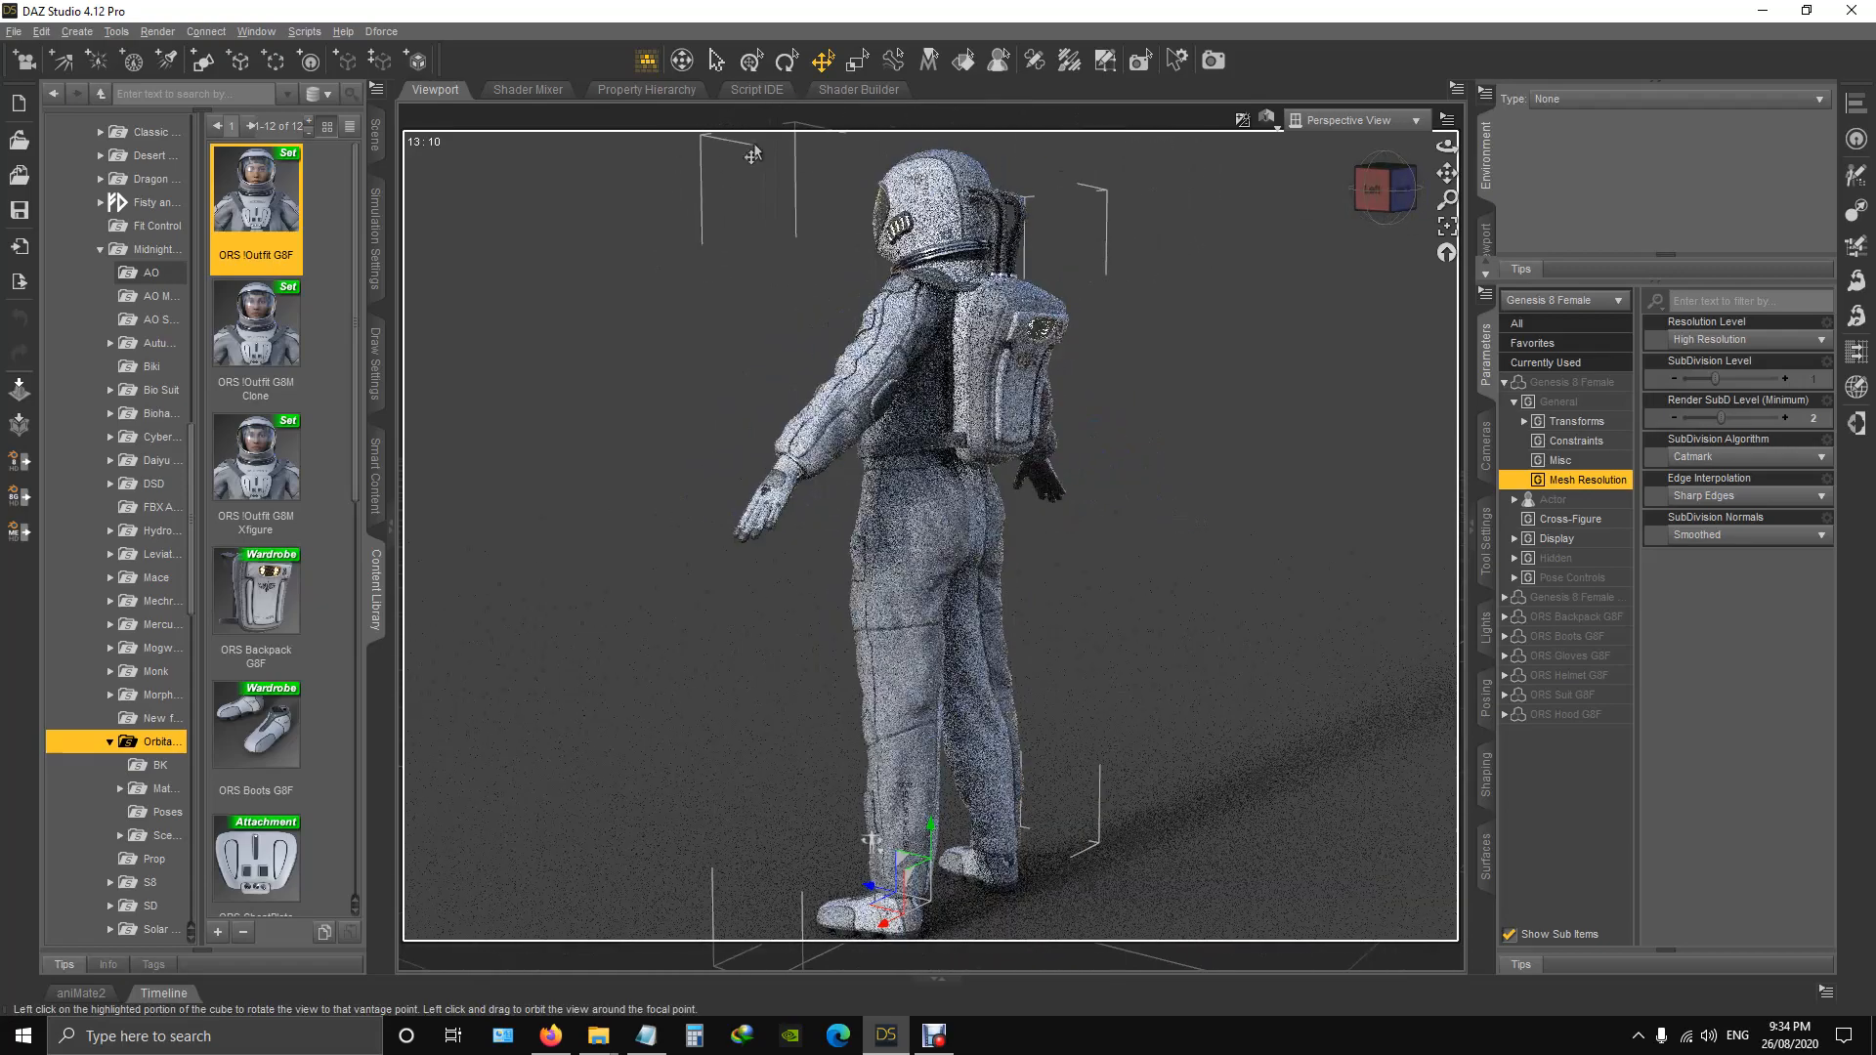
click(924, 454)
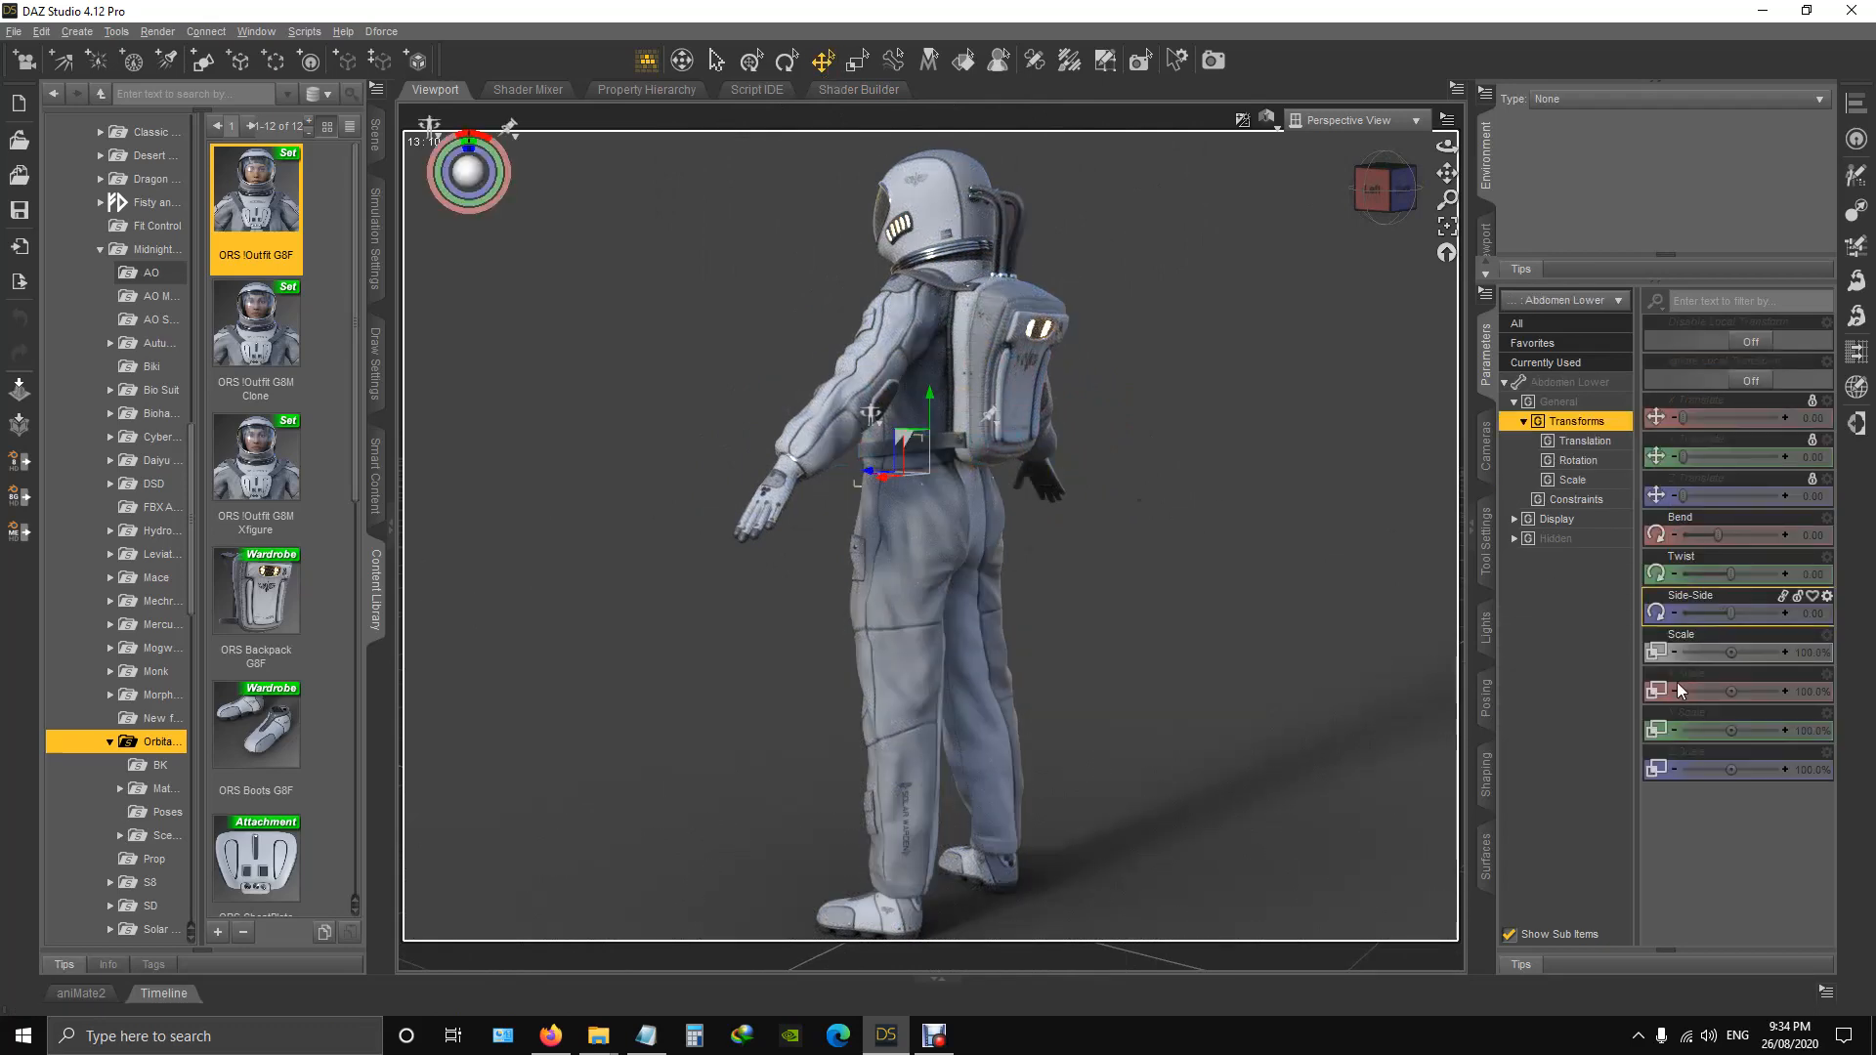
click(1488, 776)
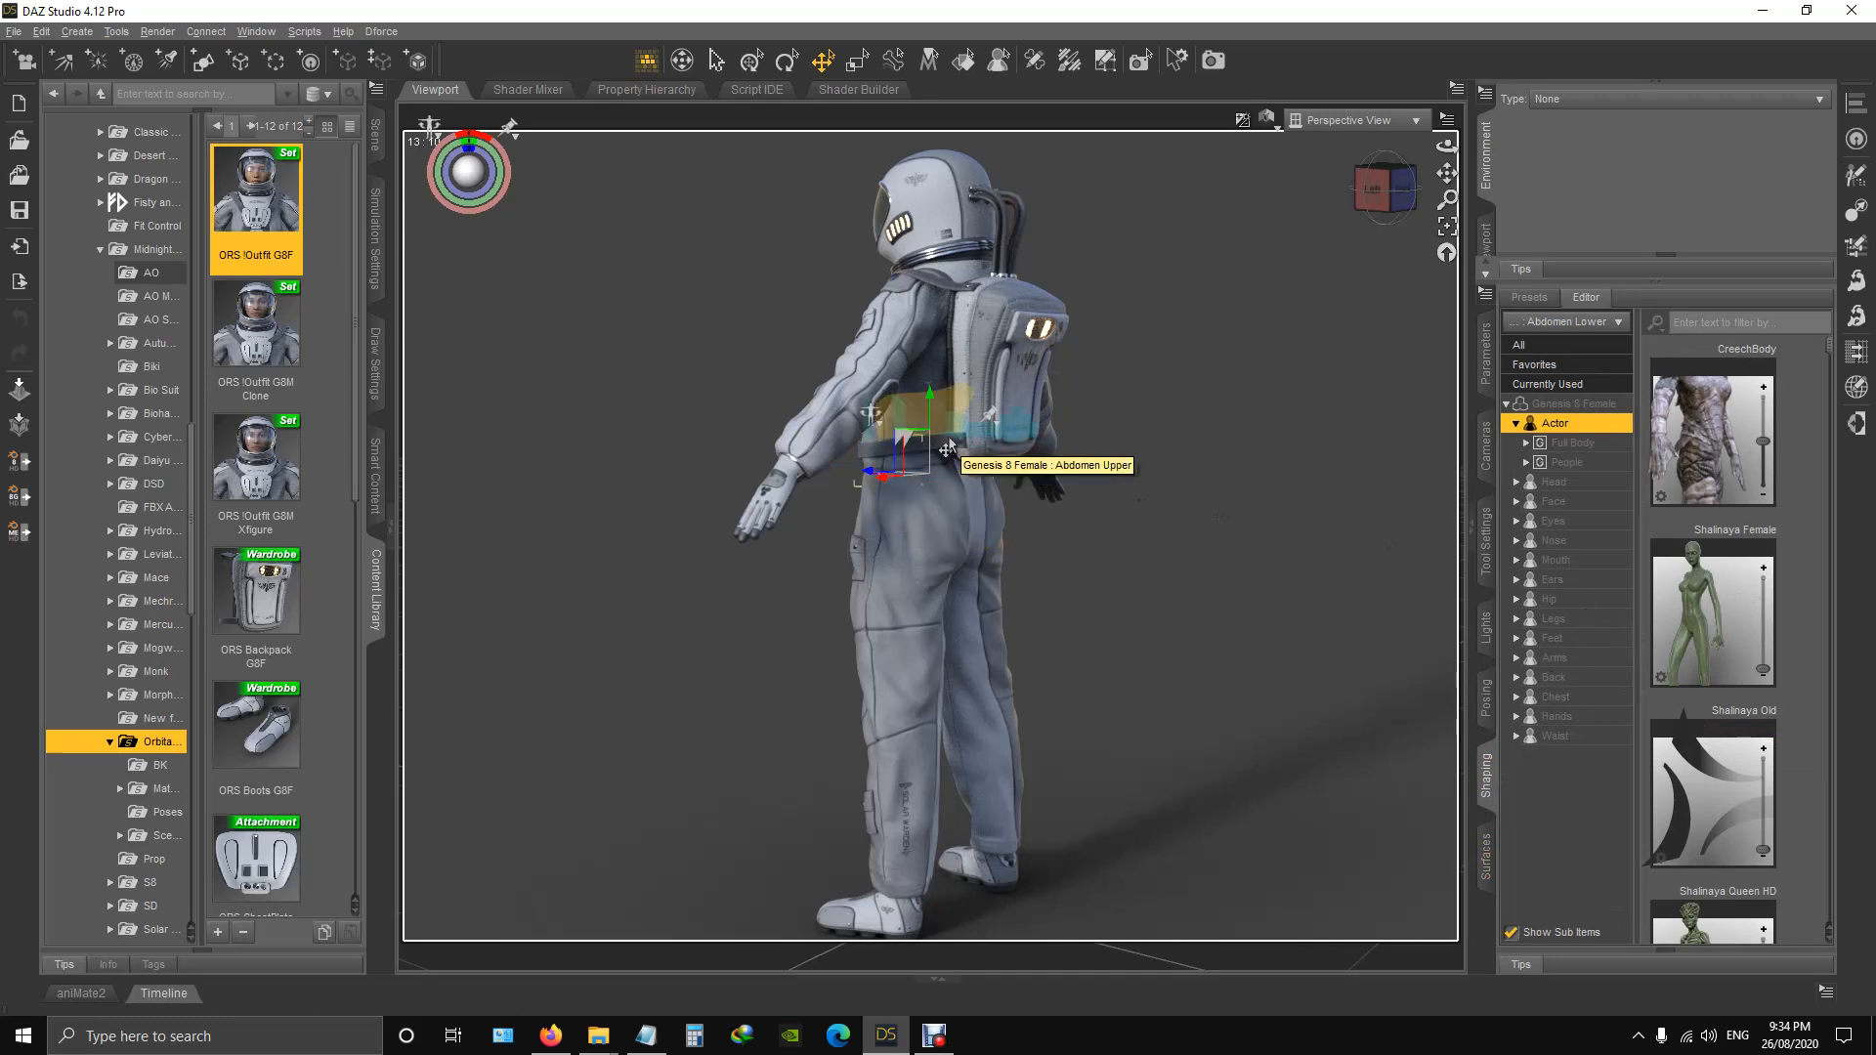
click(374, 130)
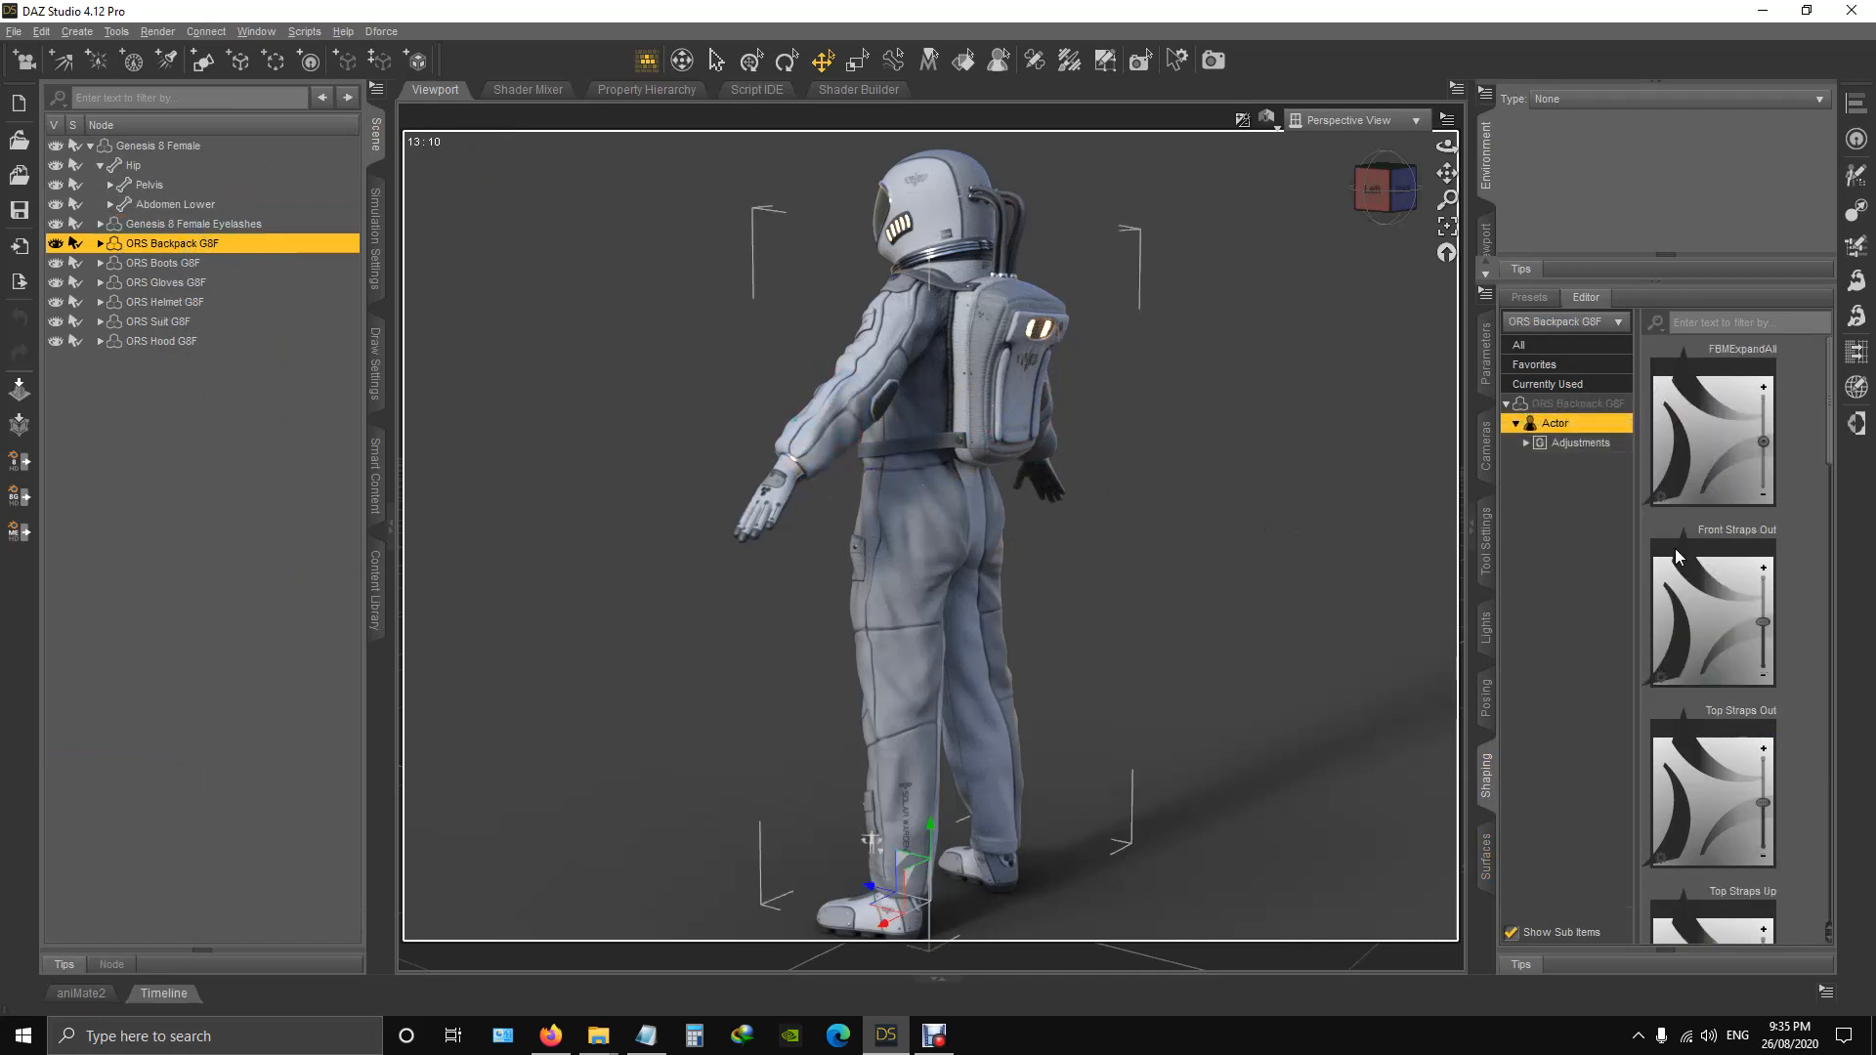
Examine the backpack's strap adjustment morphs and view the suited figure from the front and behind.
scroll(1759, 440, down, 5)
scroll(1738, 518, down, 6)
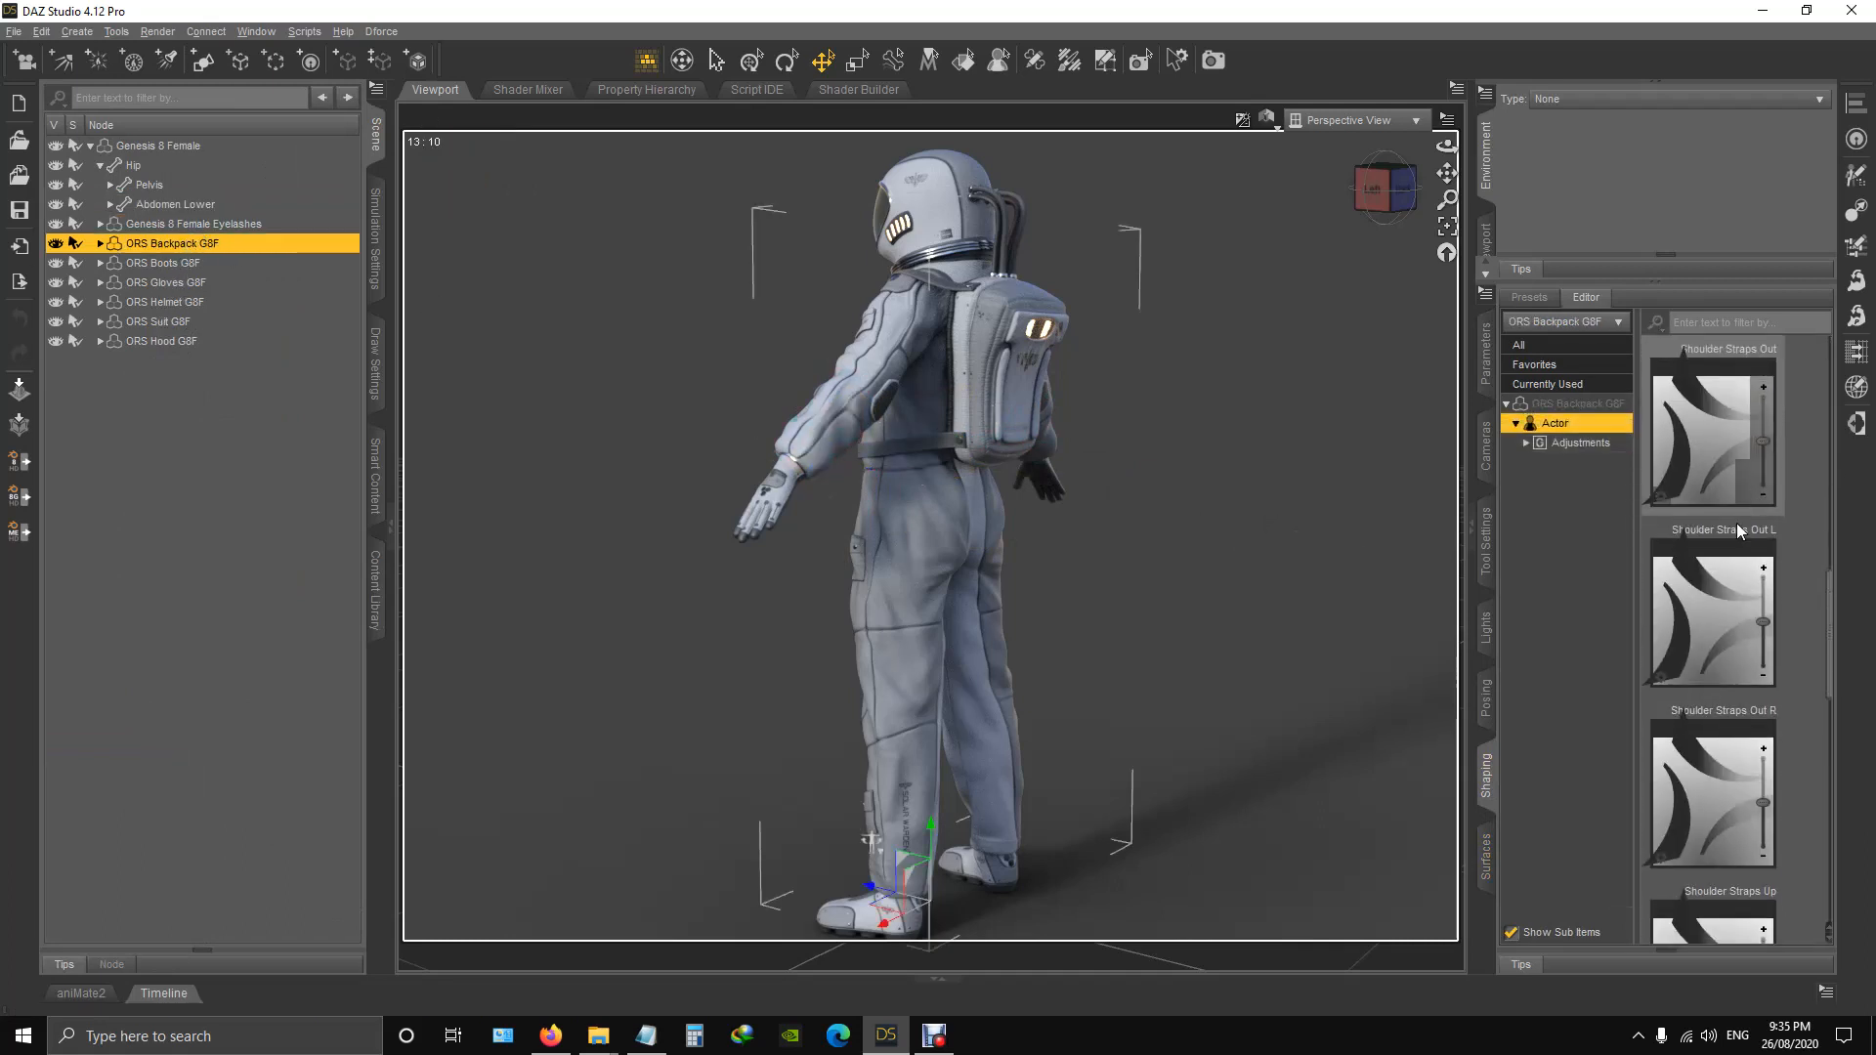
scroll(1739, 750, down, 1)
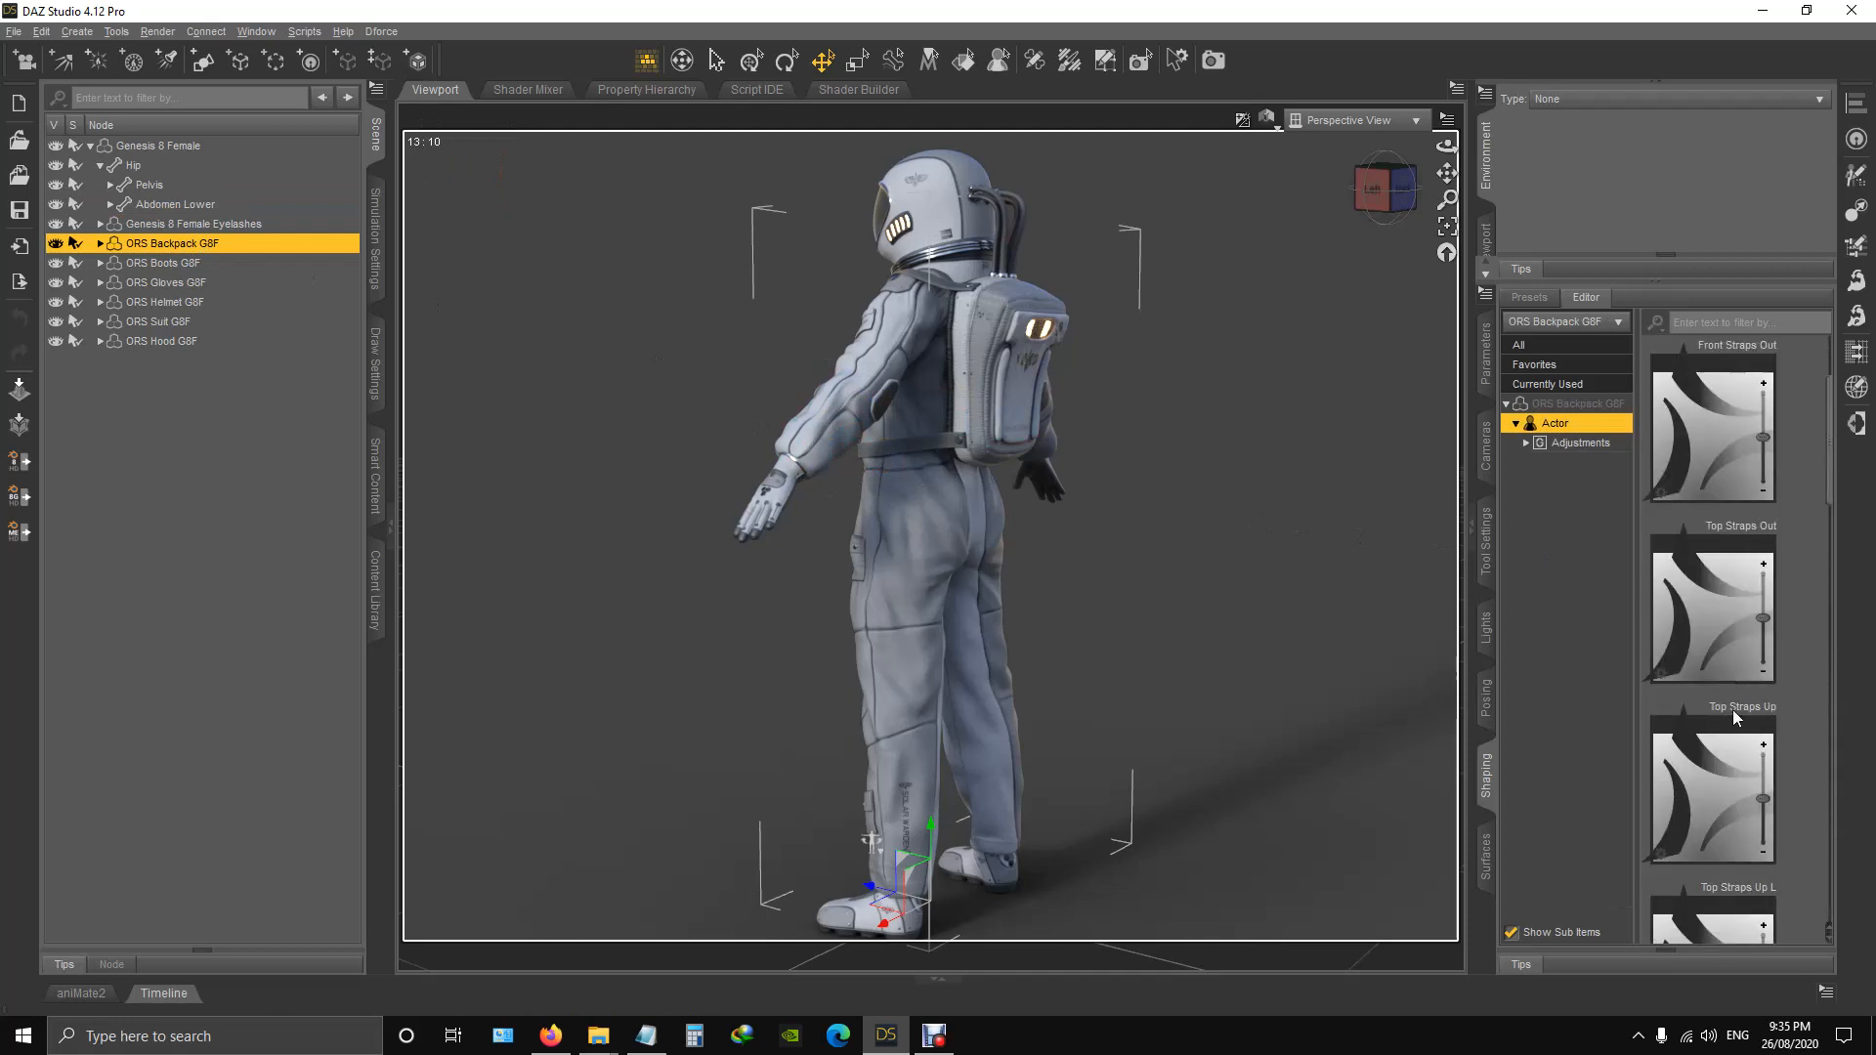
scroll(1732, 584, up, 5)
scroll(1727, 559, down, 3)
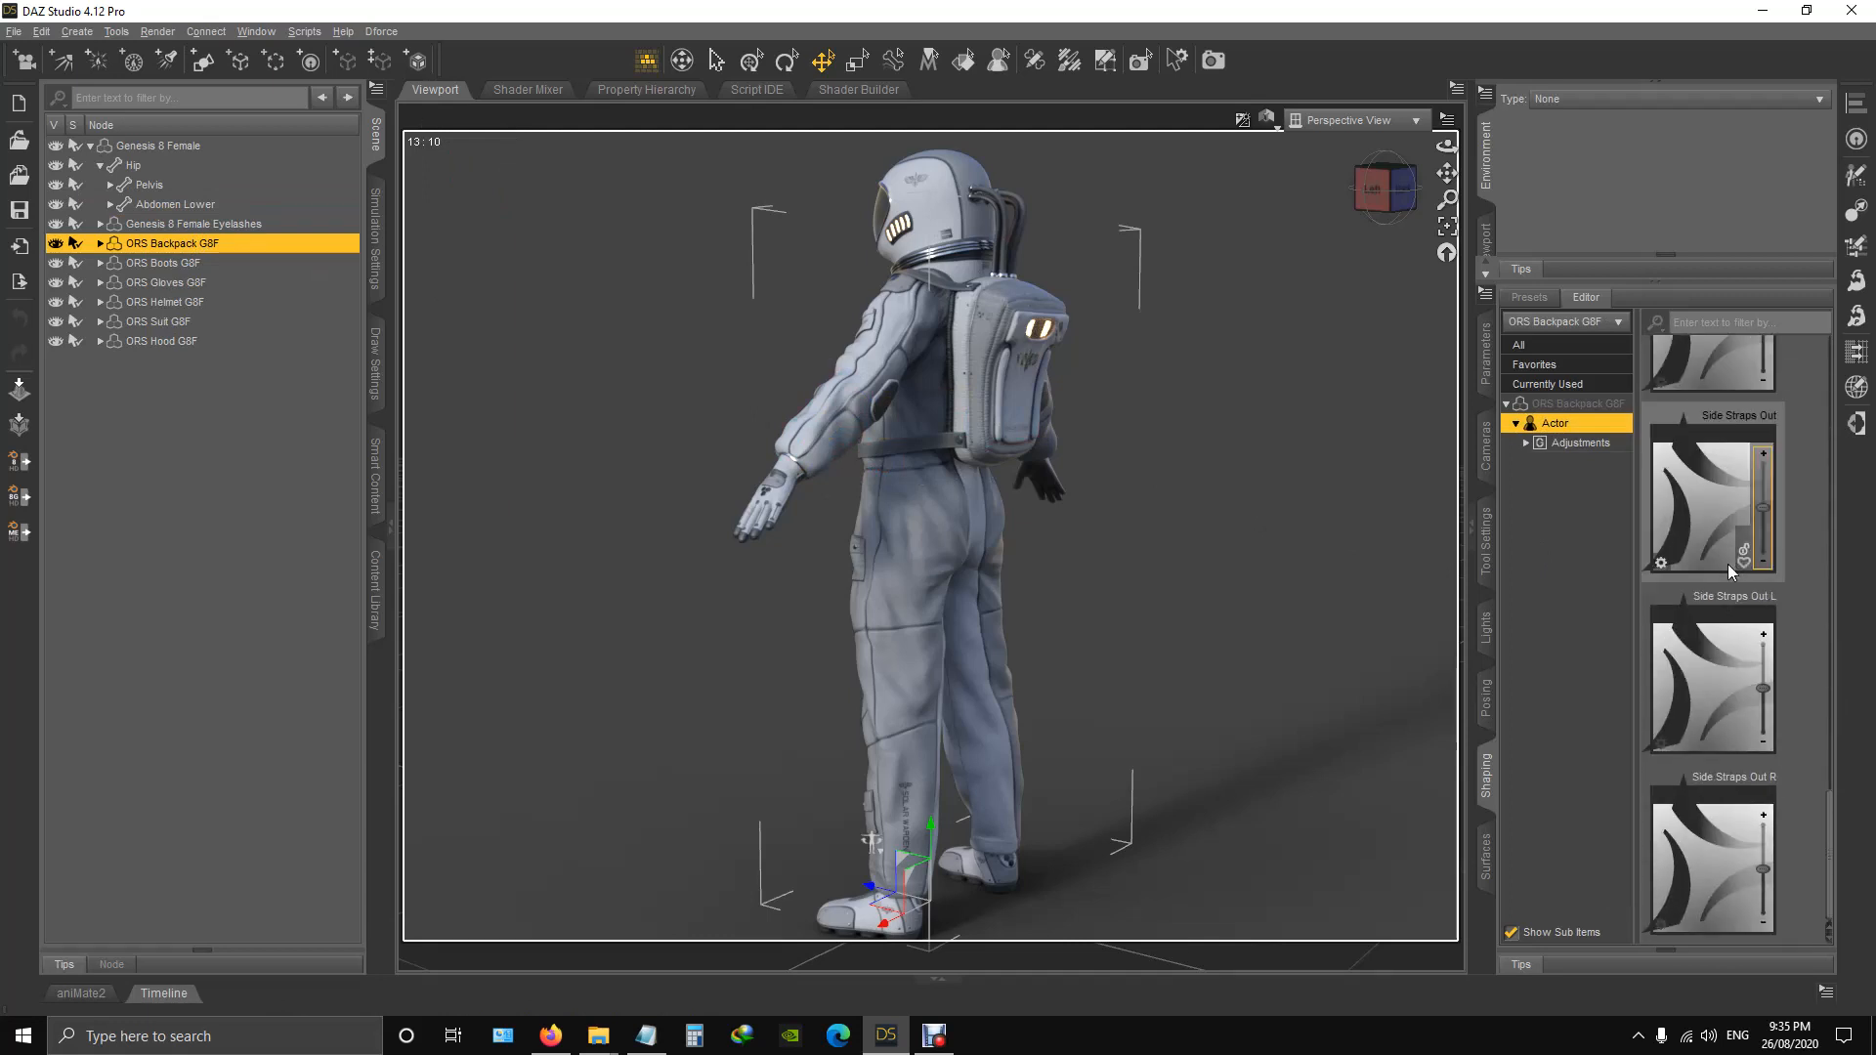
scroll(1733, 471, down, 3)
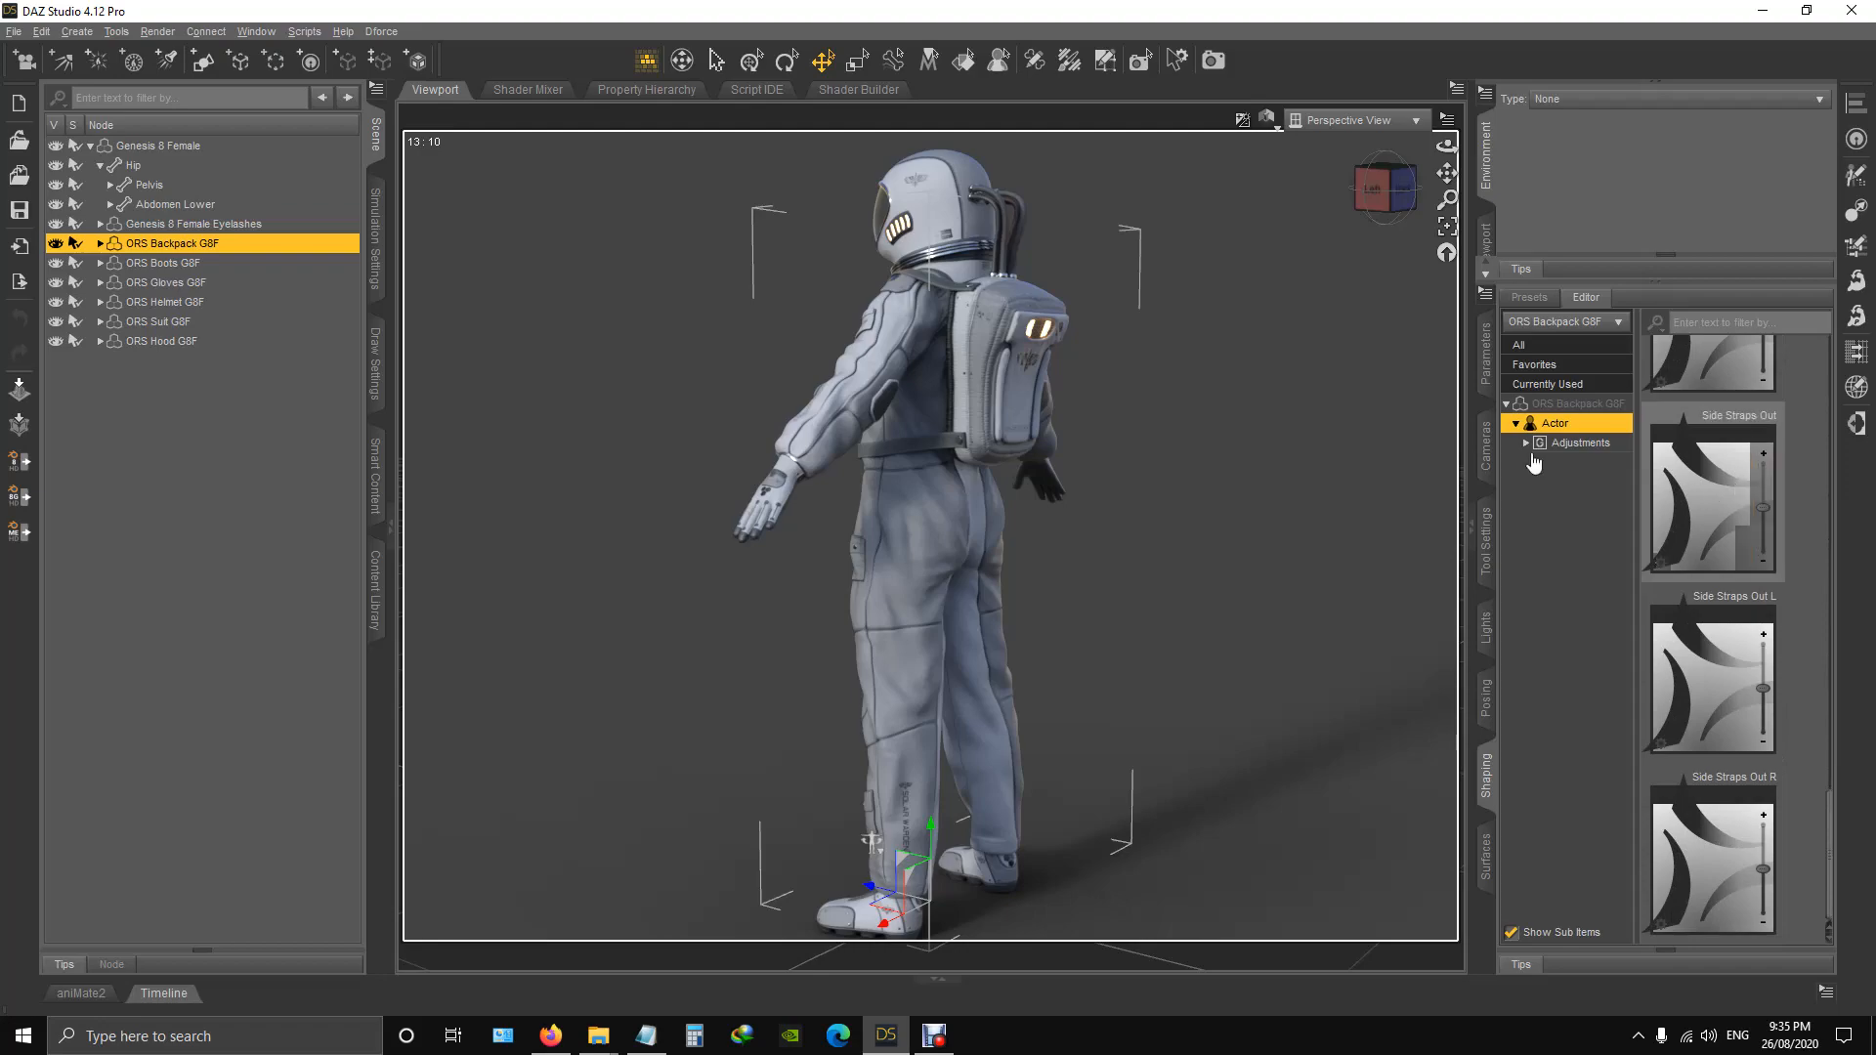
click(1396, 196)
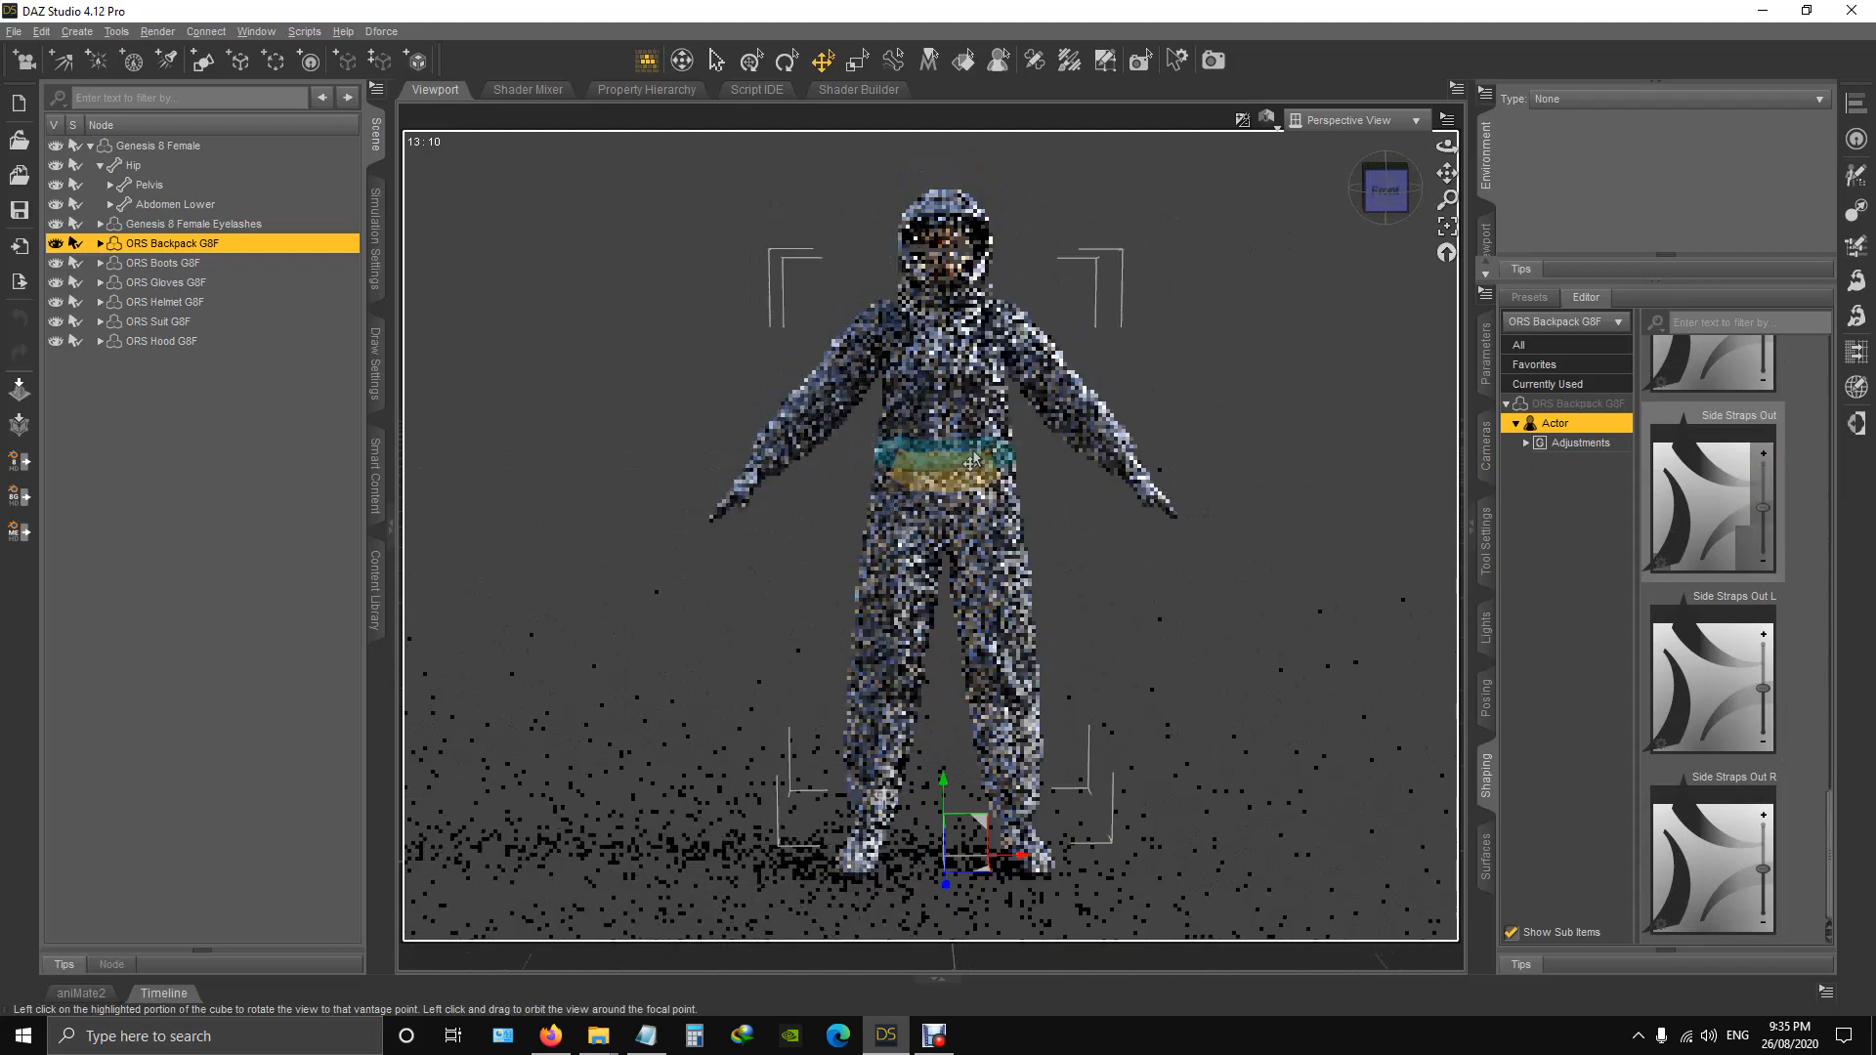
drag(1391, 198, 1207, 217)
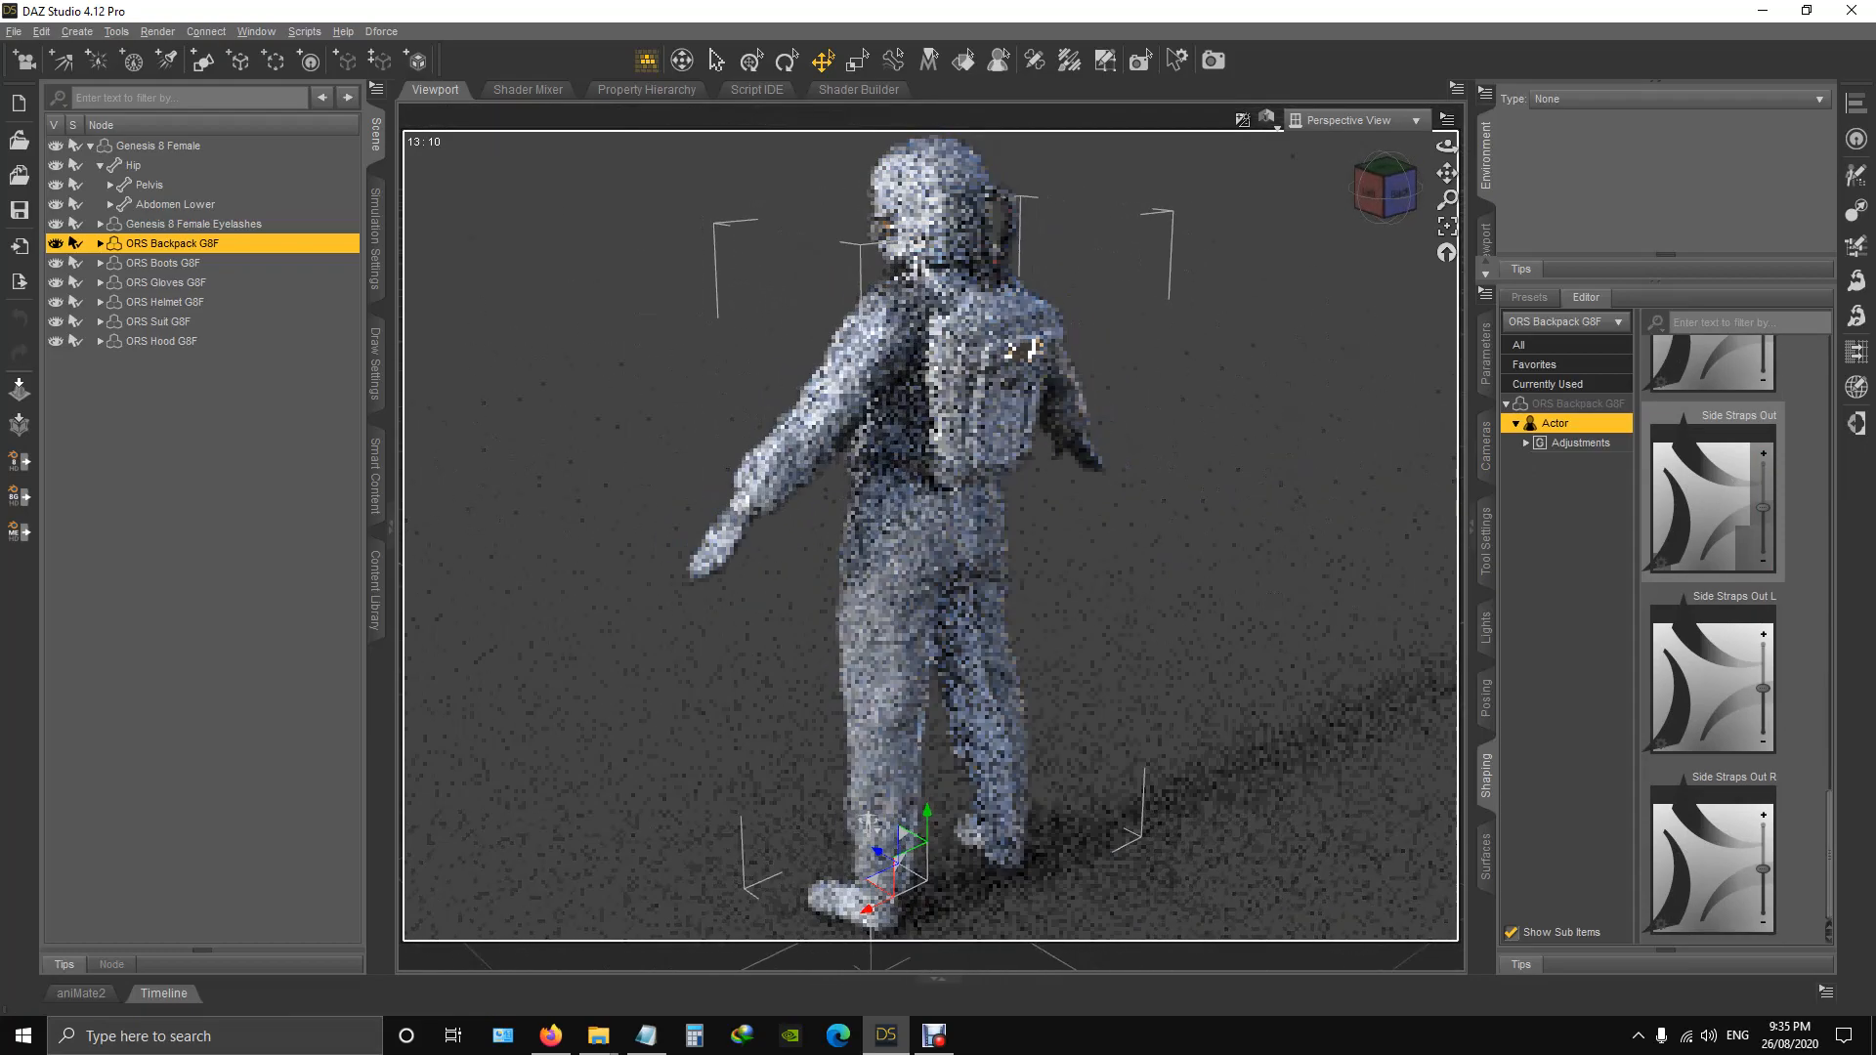
scroll(1185, 389, up, 3)
scroll(1190, 428, down, 3)
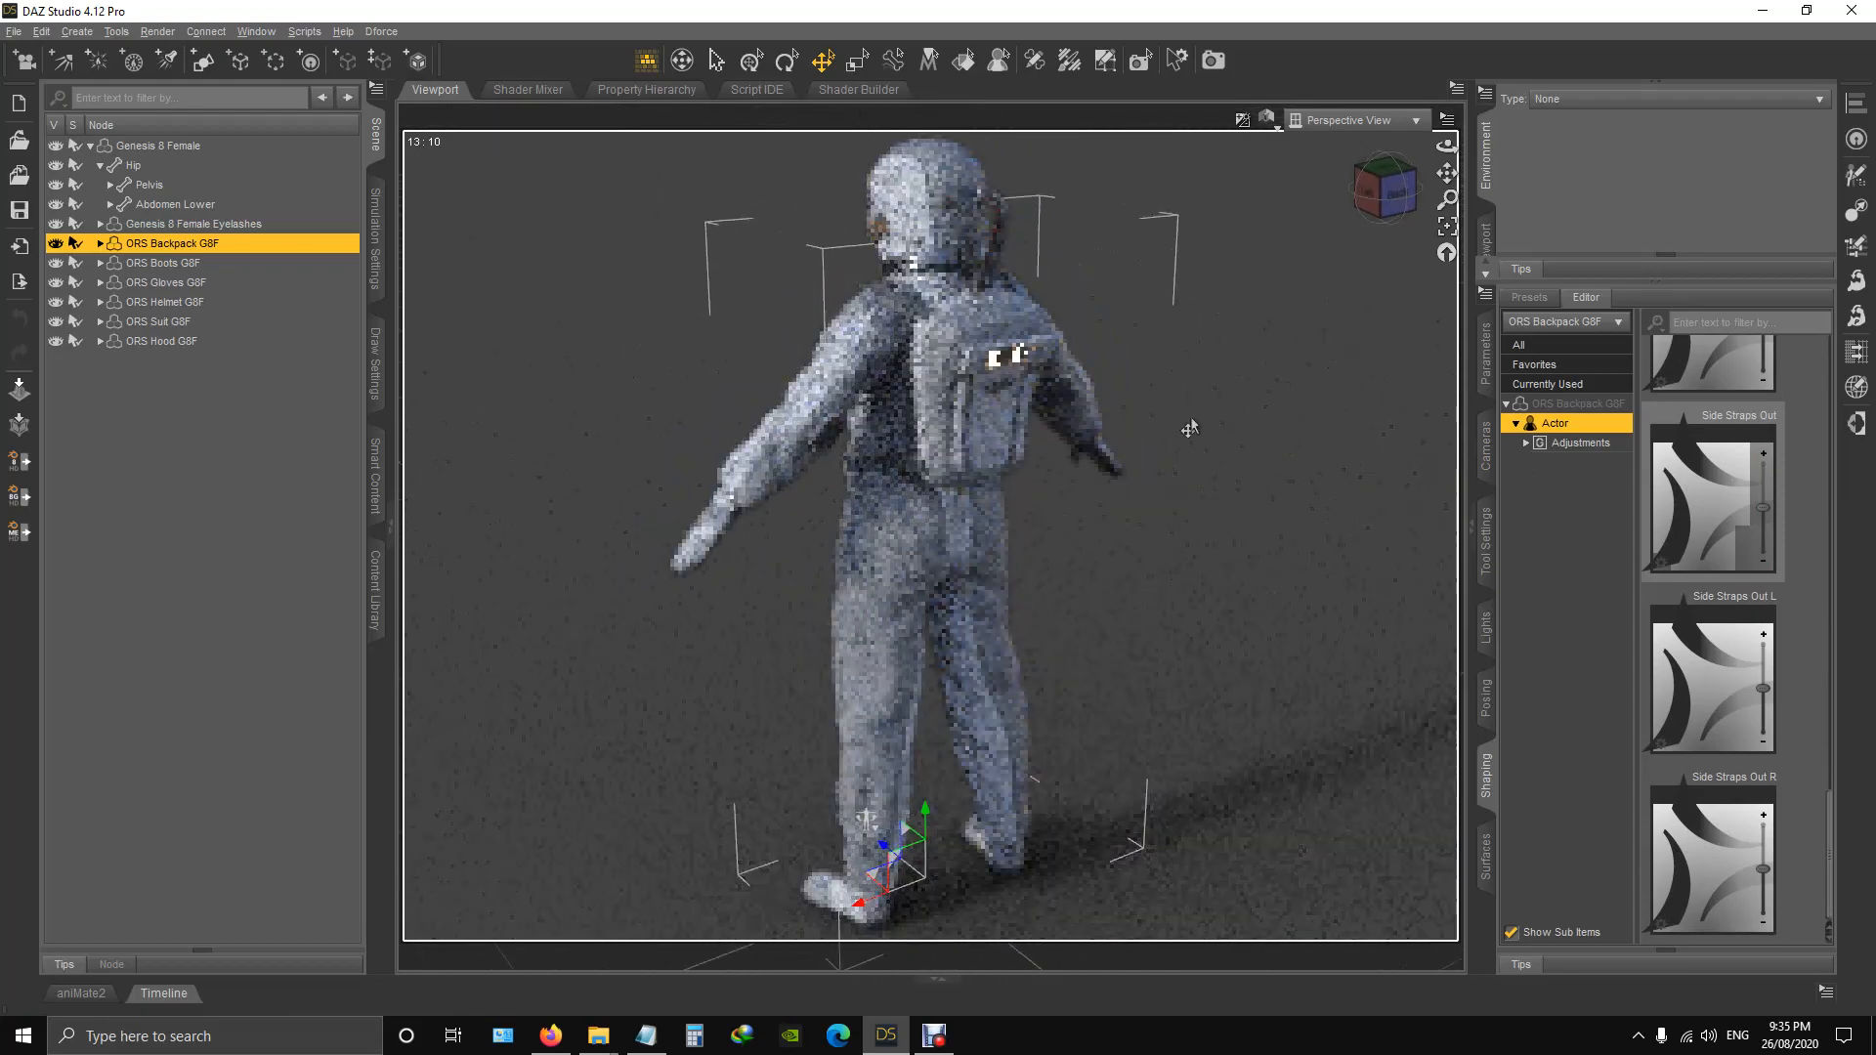
Select the figure's left collar, set its Bend to 25, and lower it to -7.53.
drag(1397, 203, 1533, 209)
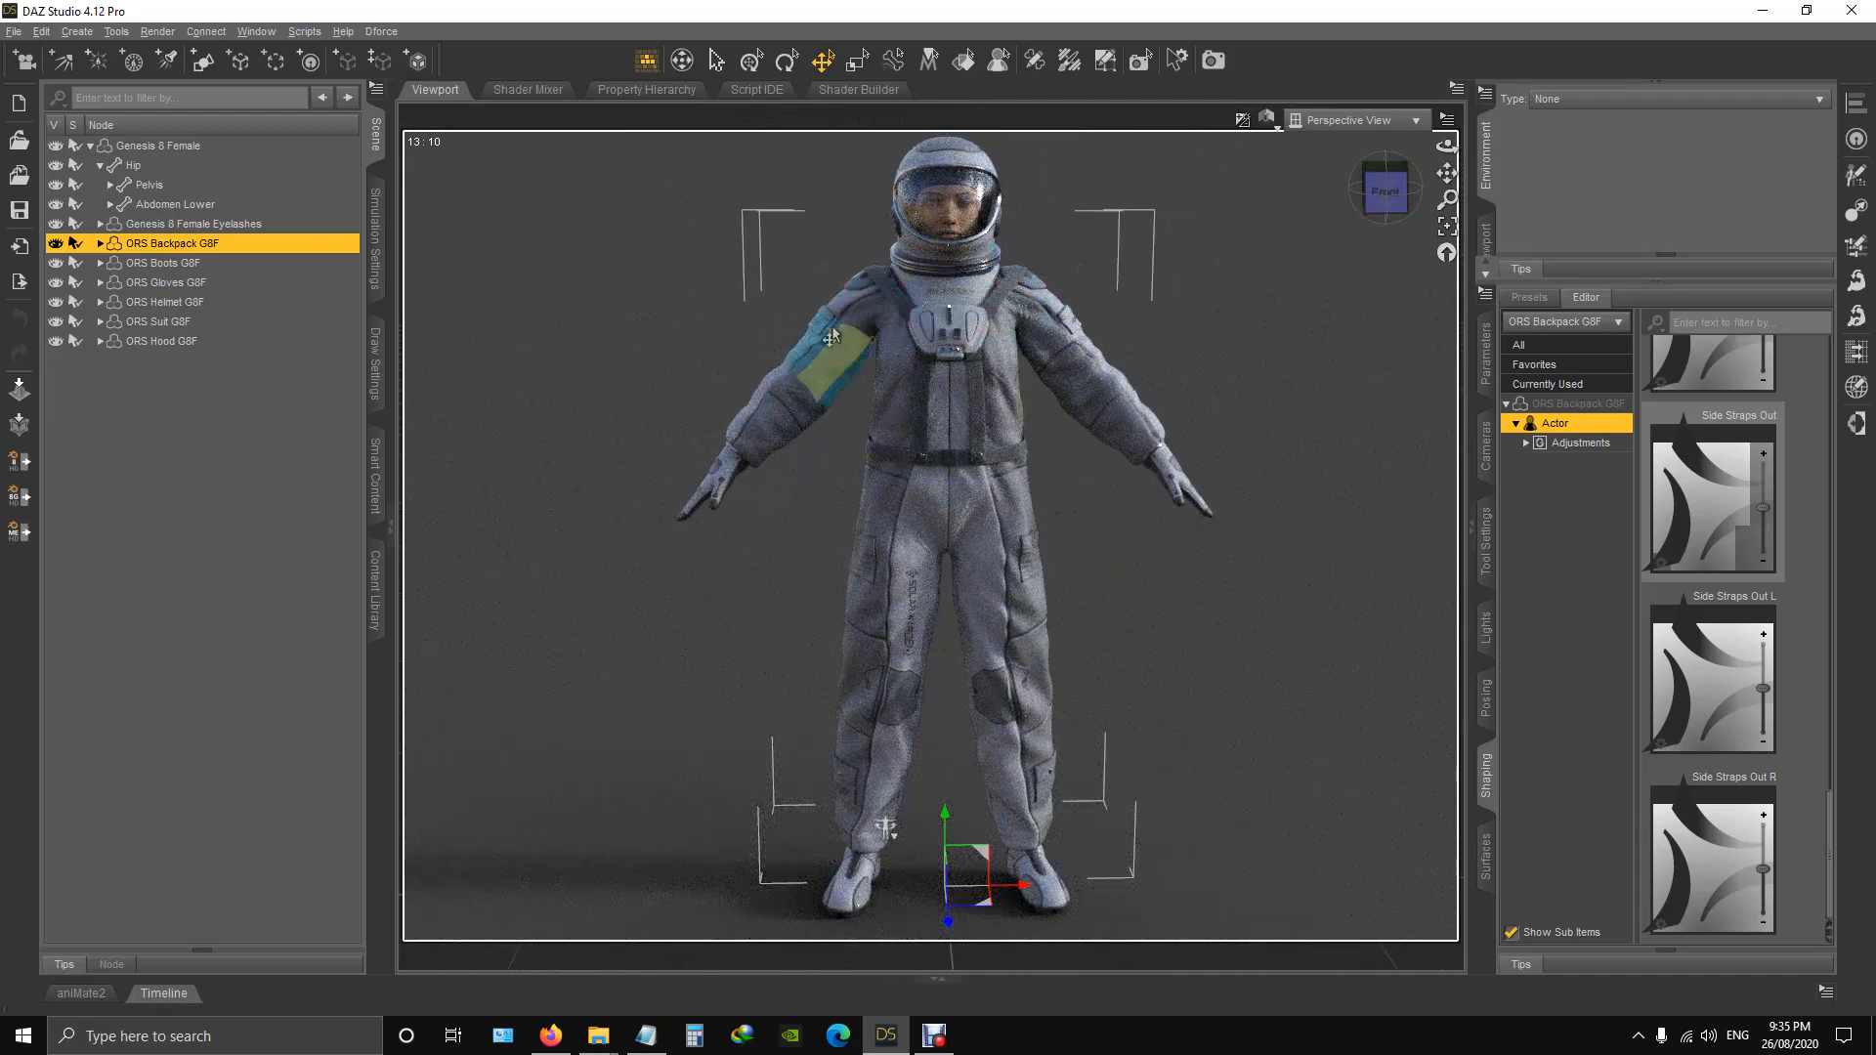
click(1031, 316)
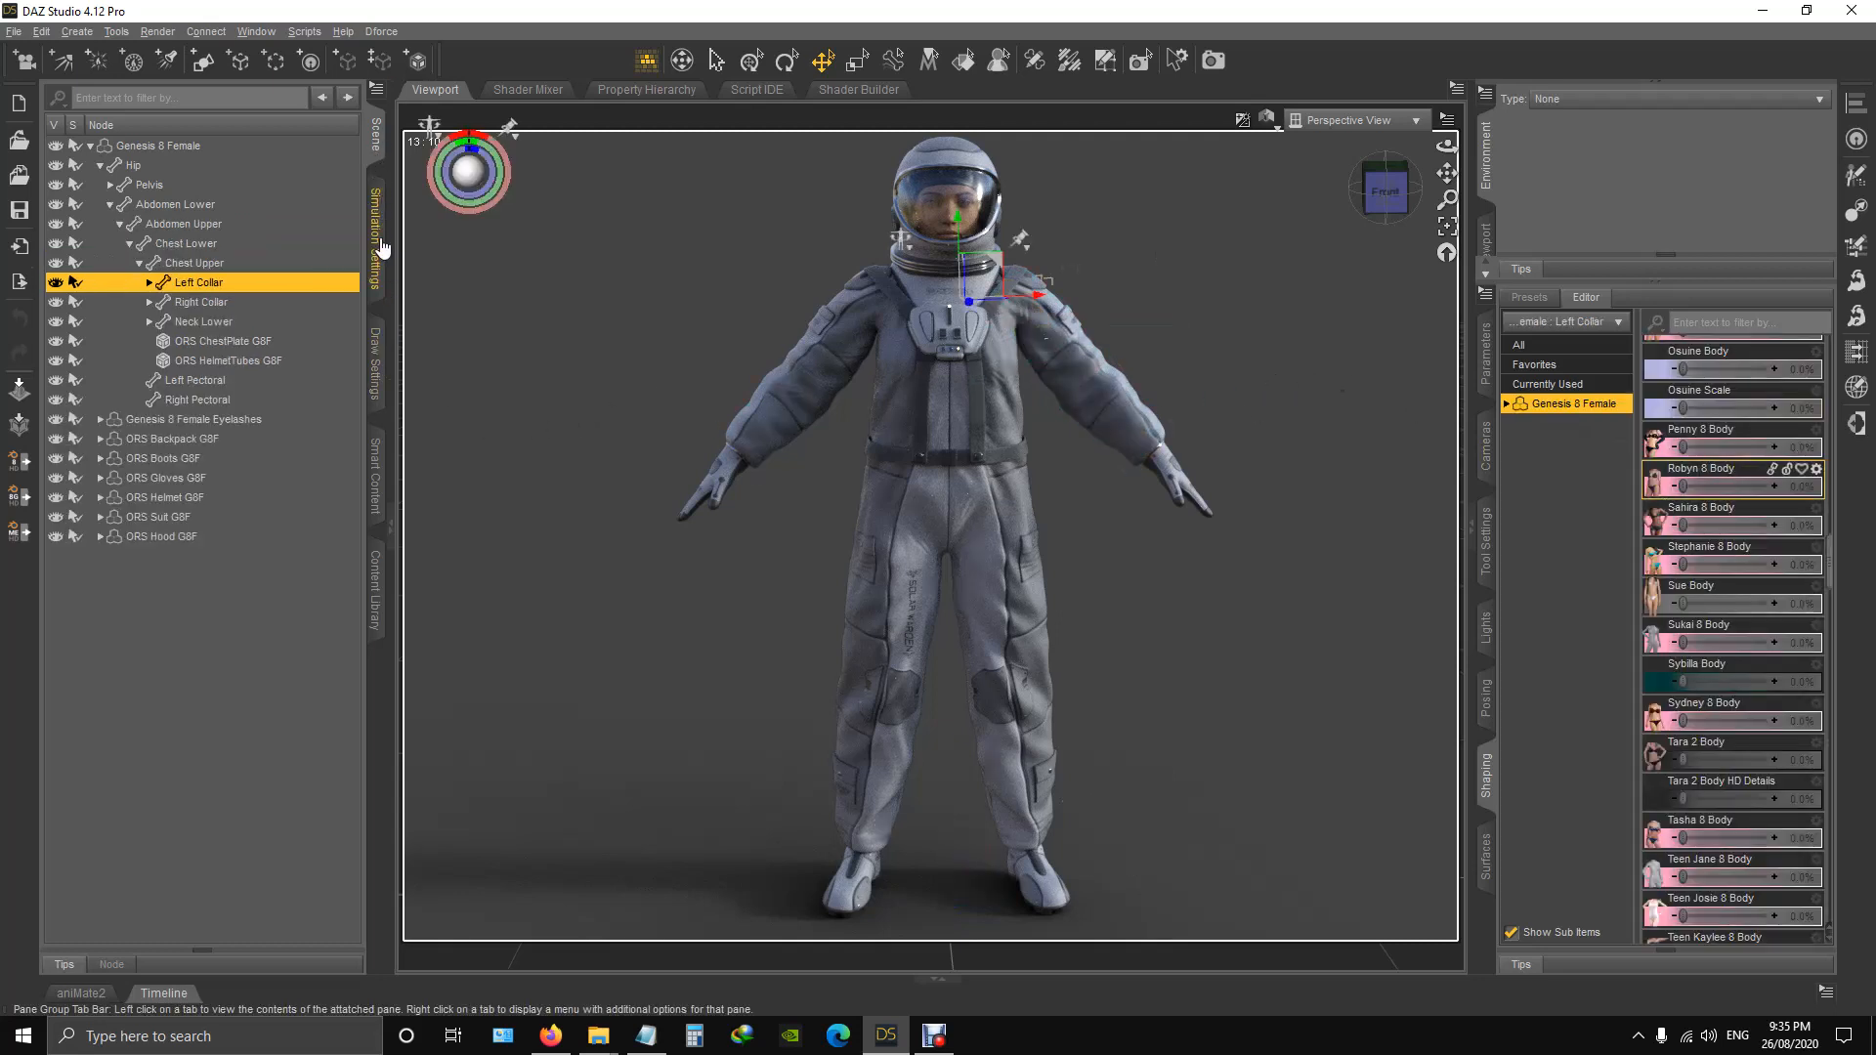
click(1485, 354)
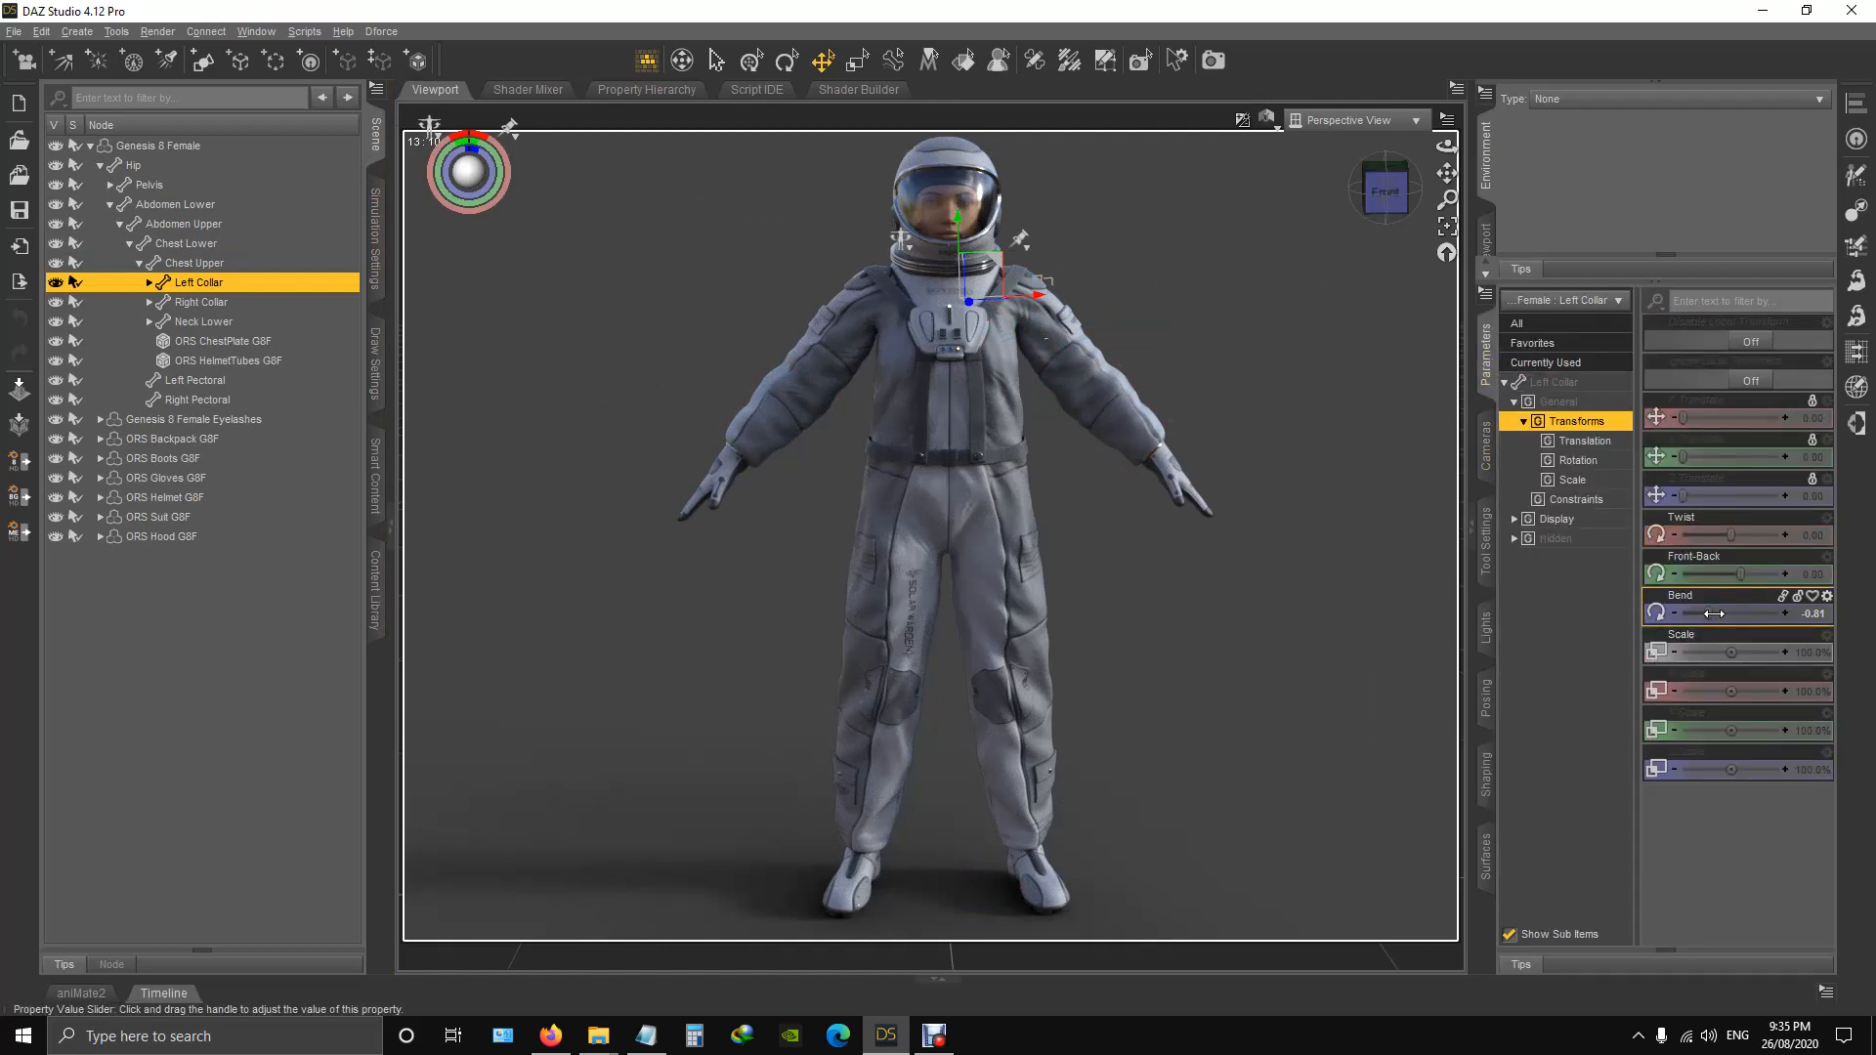
drag(1714, 613, 1857, 617)
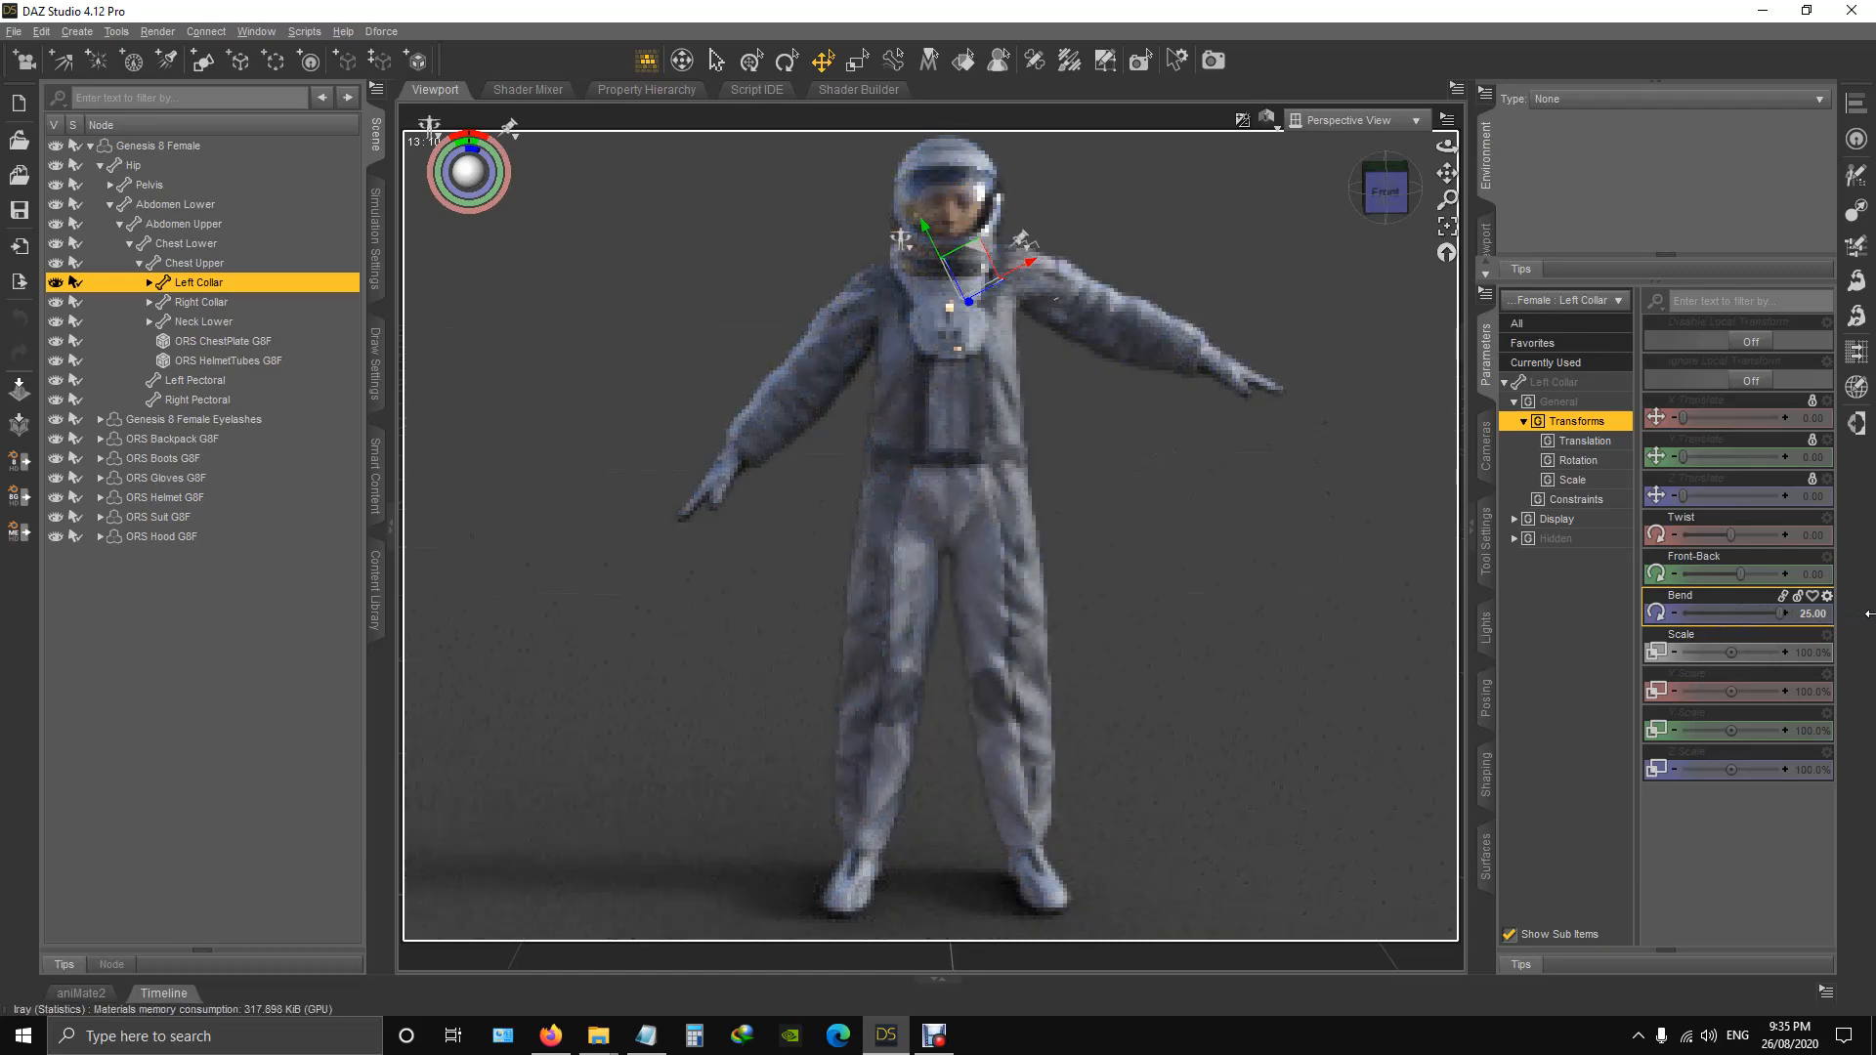
drag(1702, 624, 1684, 628)
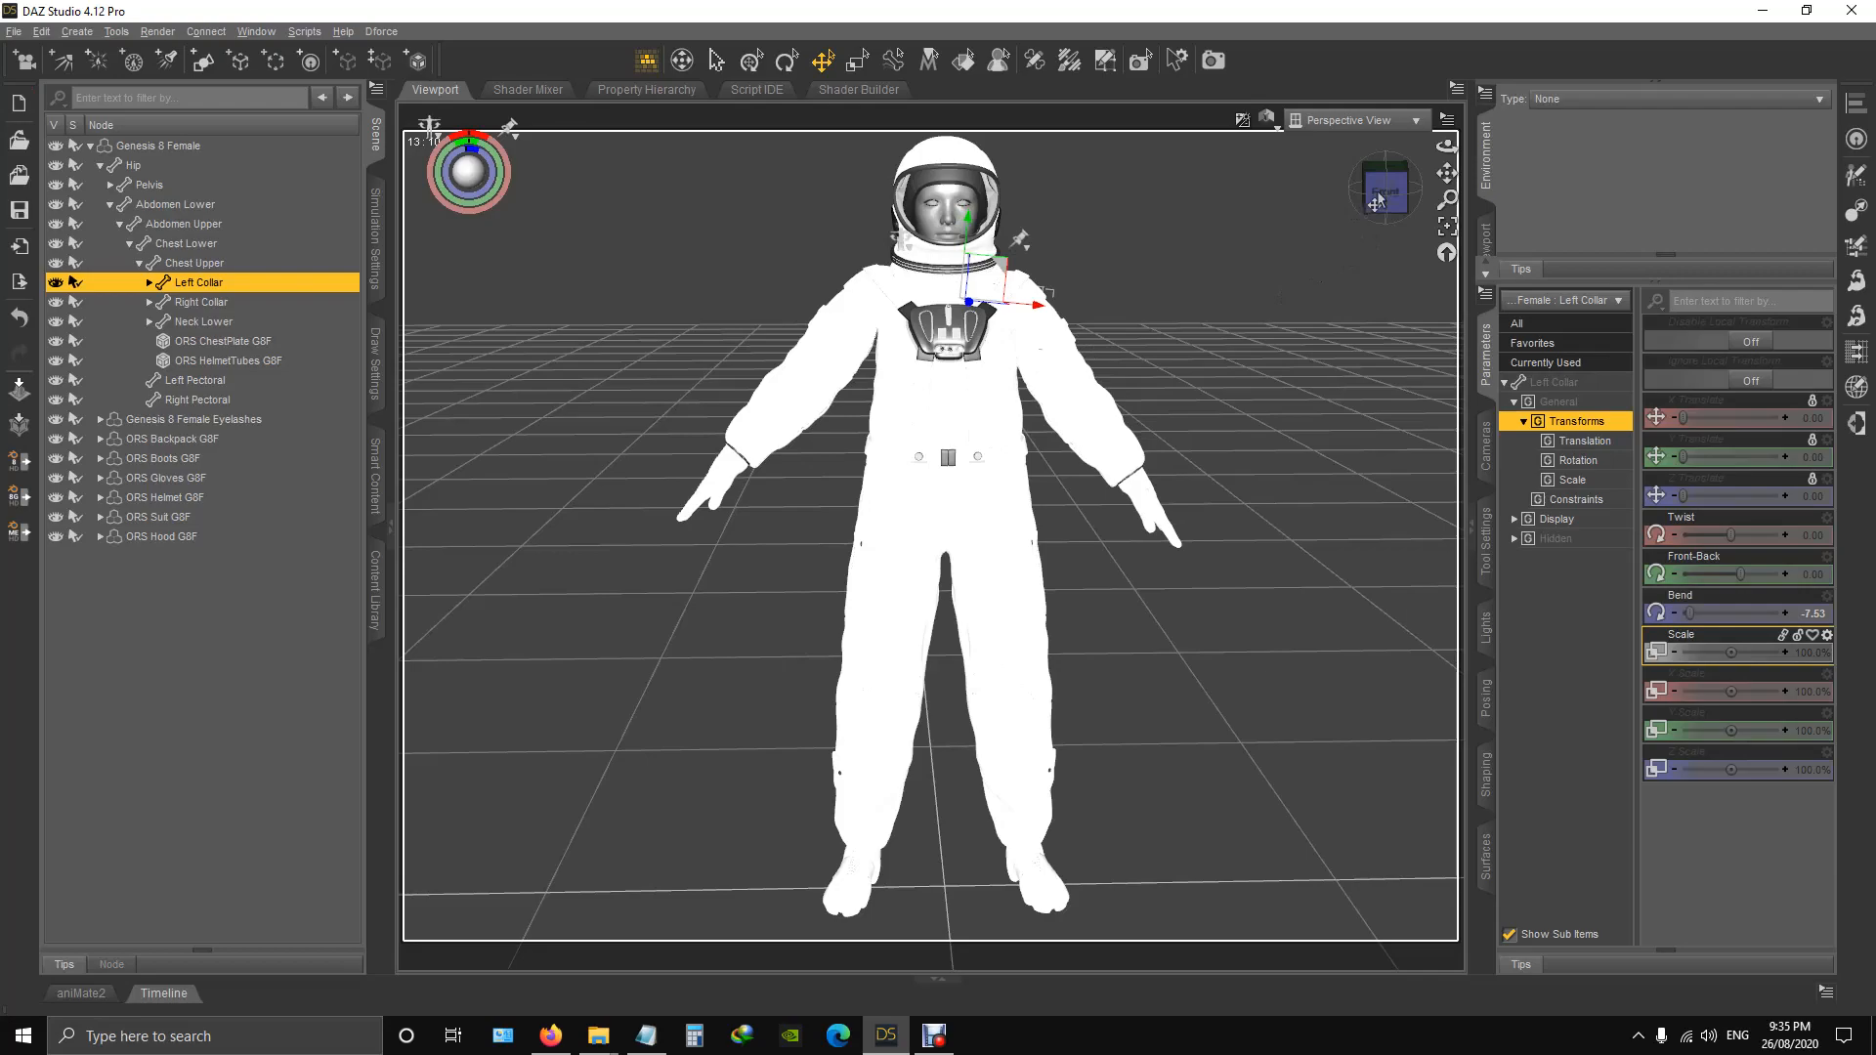
drag(1385, 192, 1345, 209)
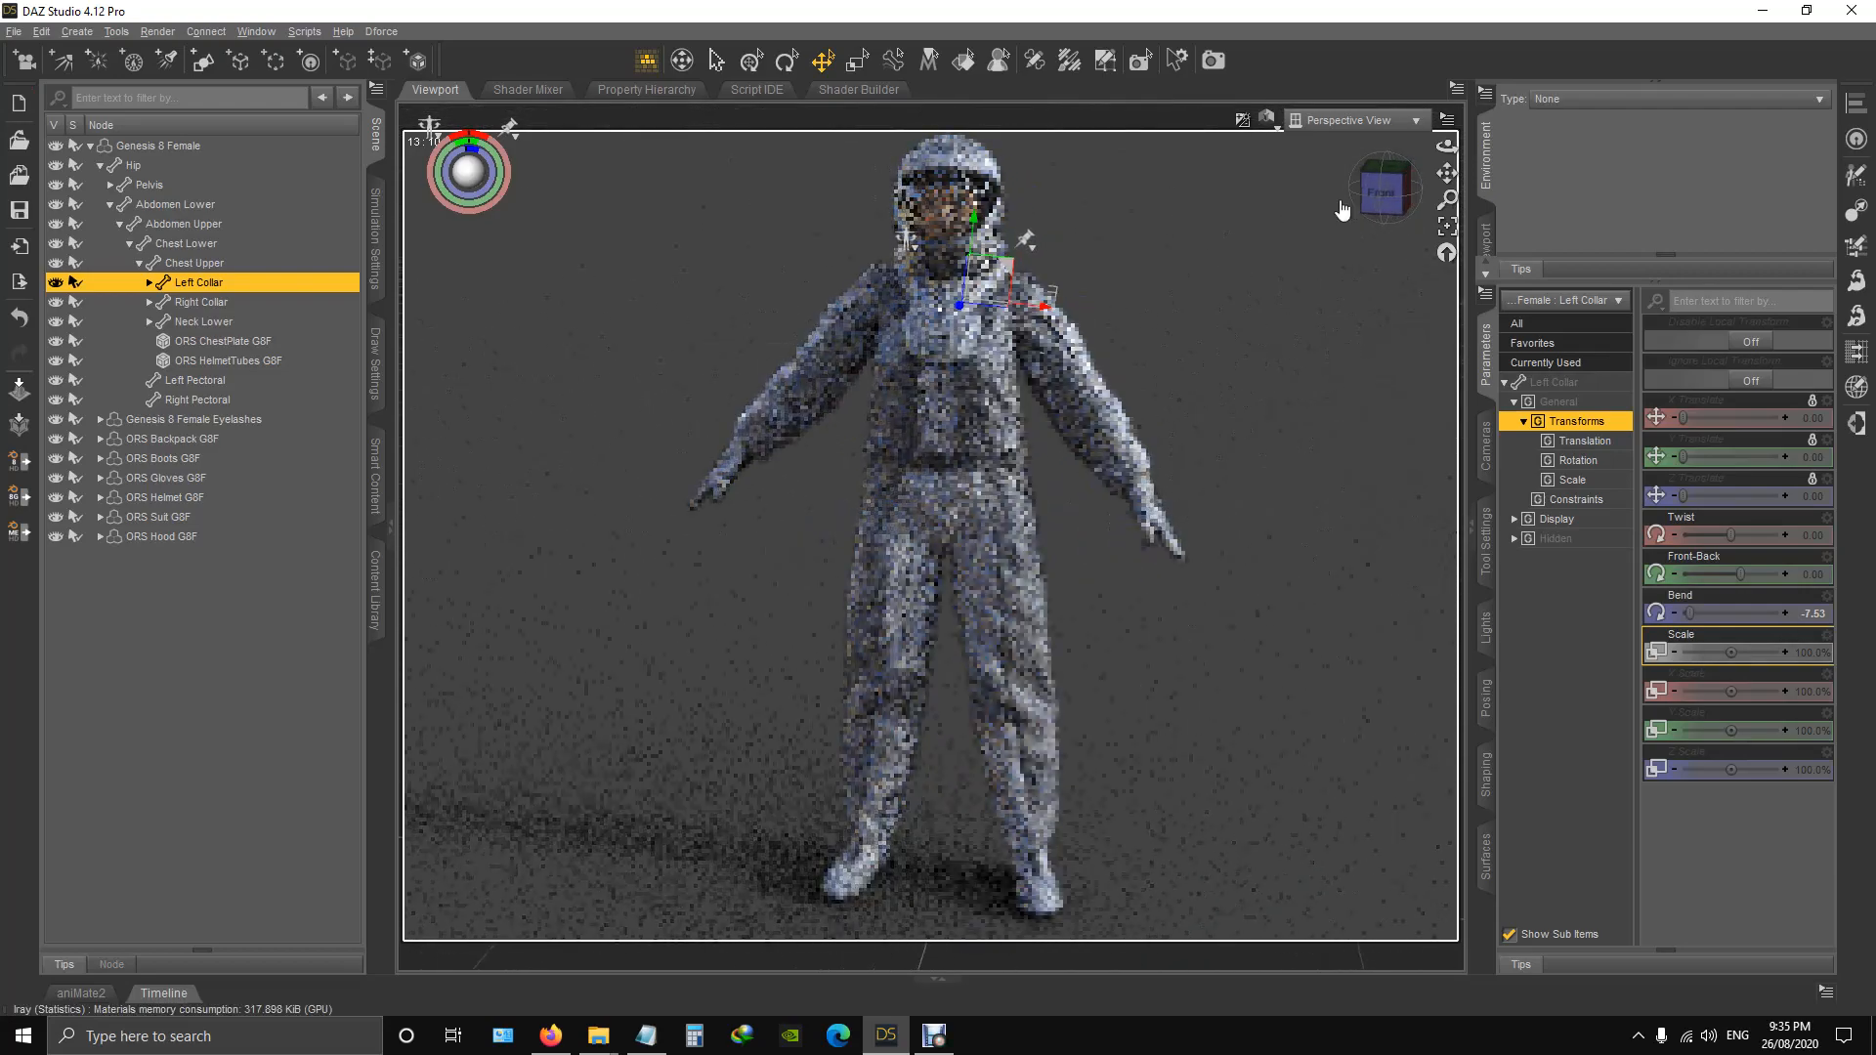
Set the head's Bend to -15 and view the helmet from the side and front.
click(947, 223)
mouse_move(1718, 534)
mouse_down()
mouse_move(1868, 536)
mouse_move(1104, 545)
mouse_up()
drag(904, 527, 798, 529)
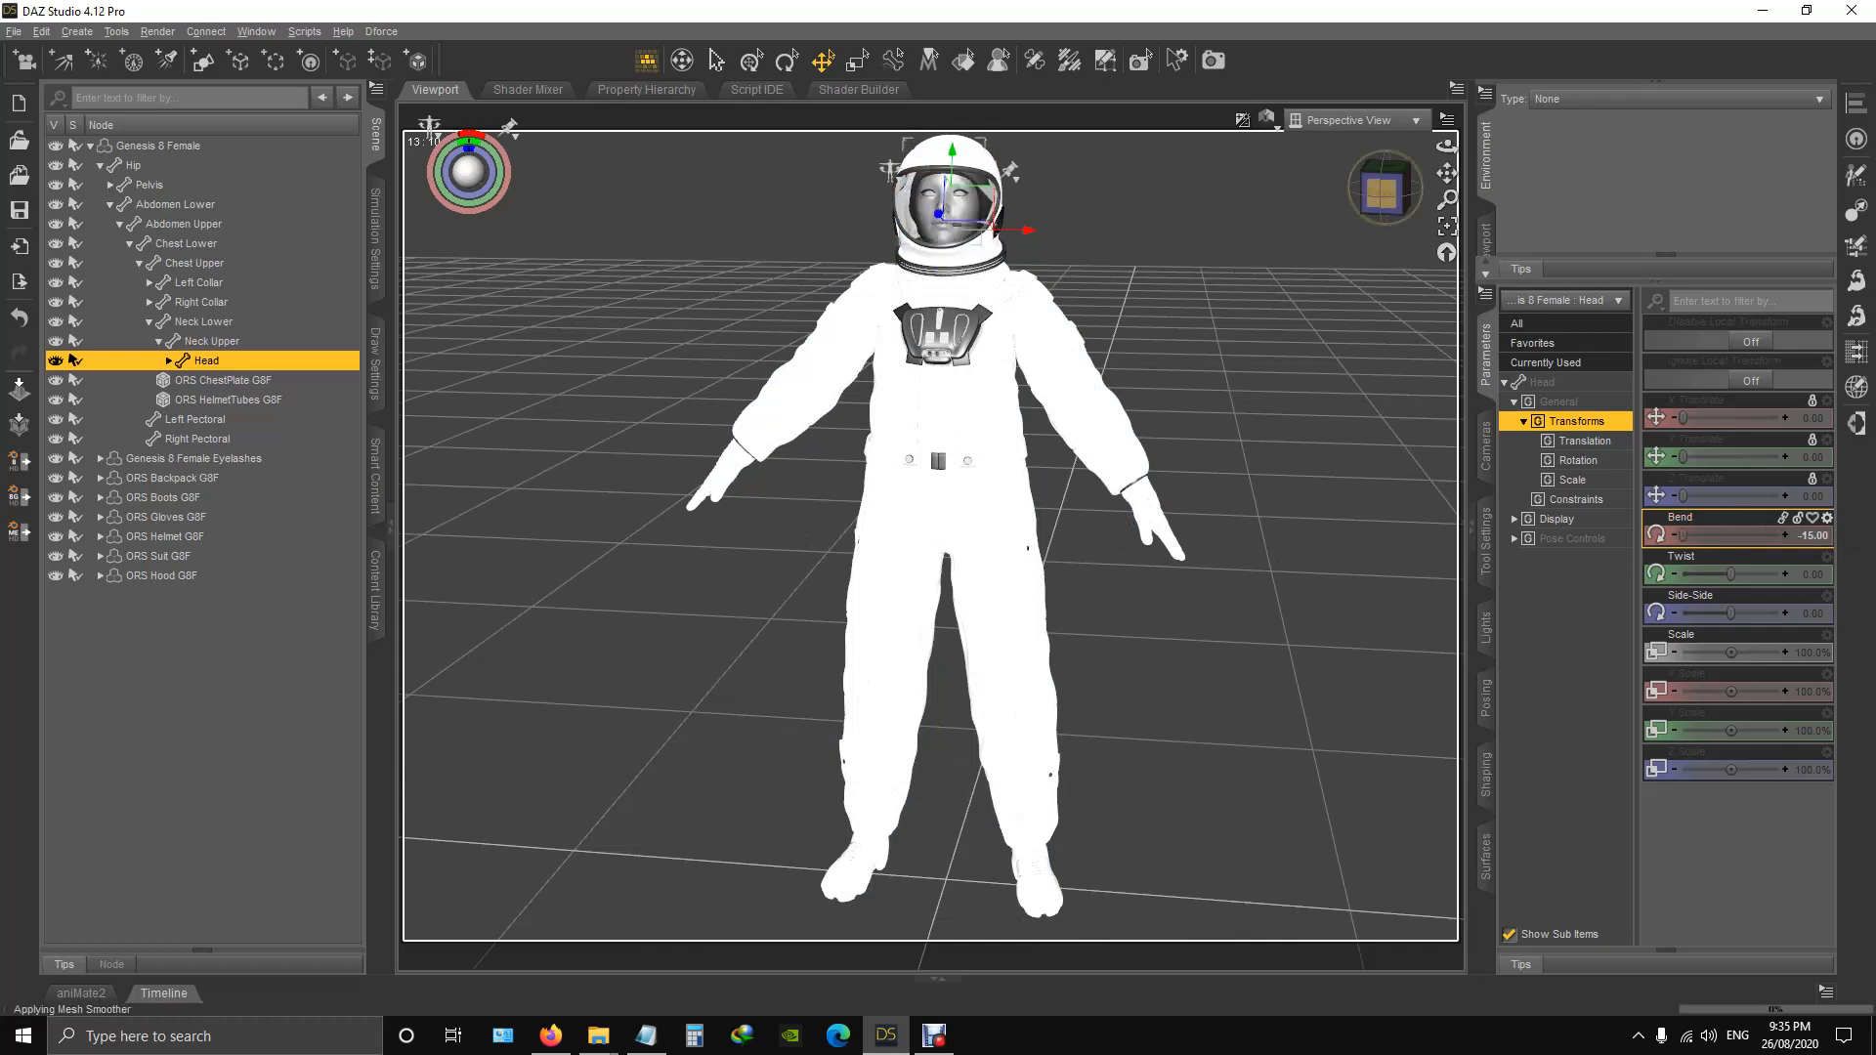
drag(1385, 190, 1019, 239)
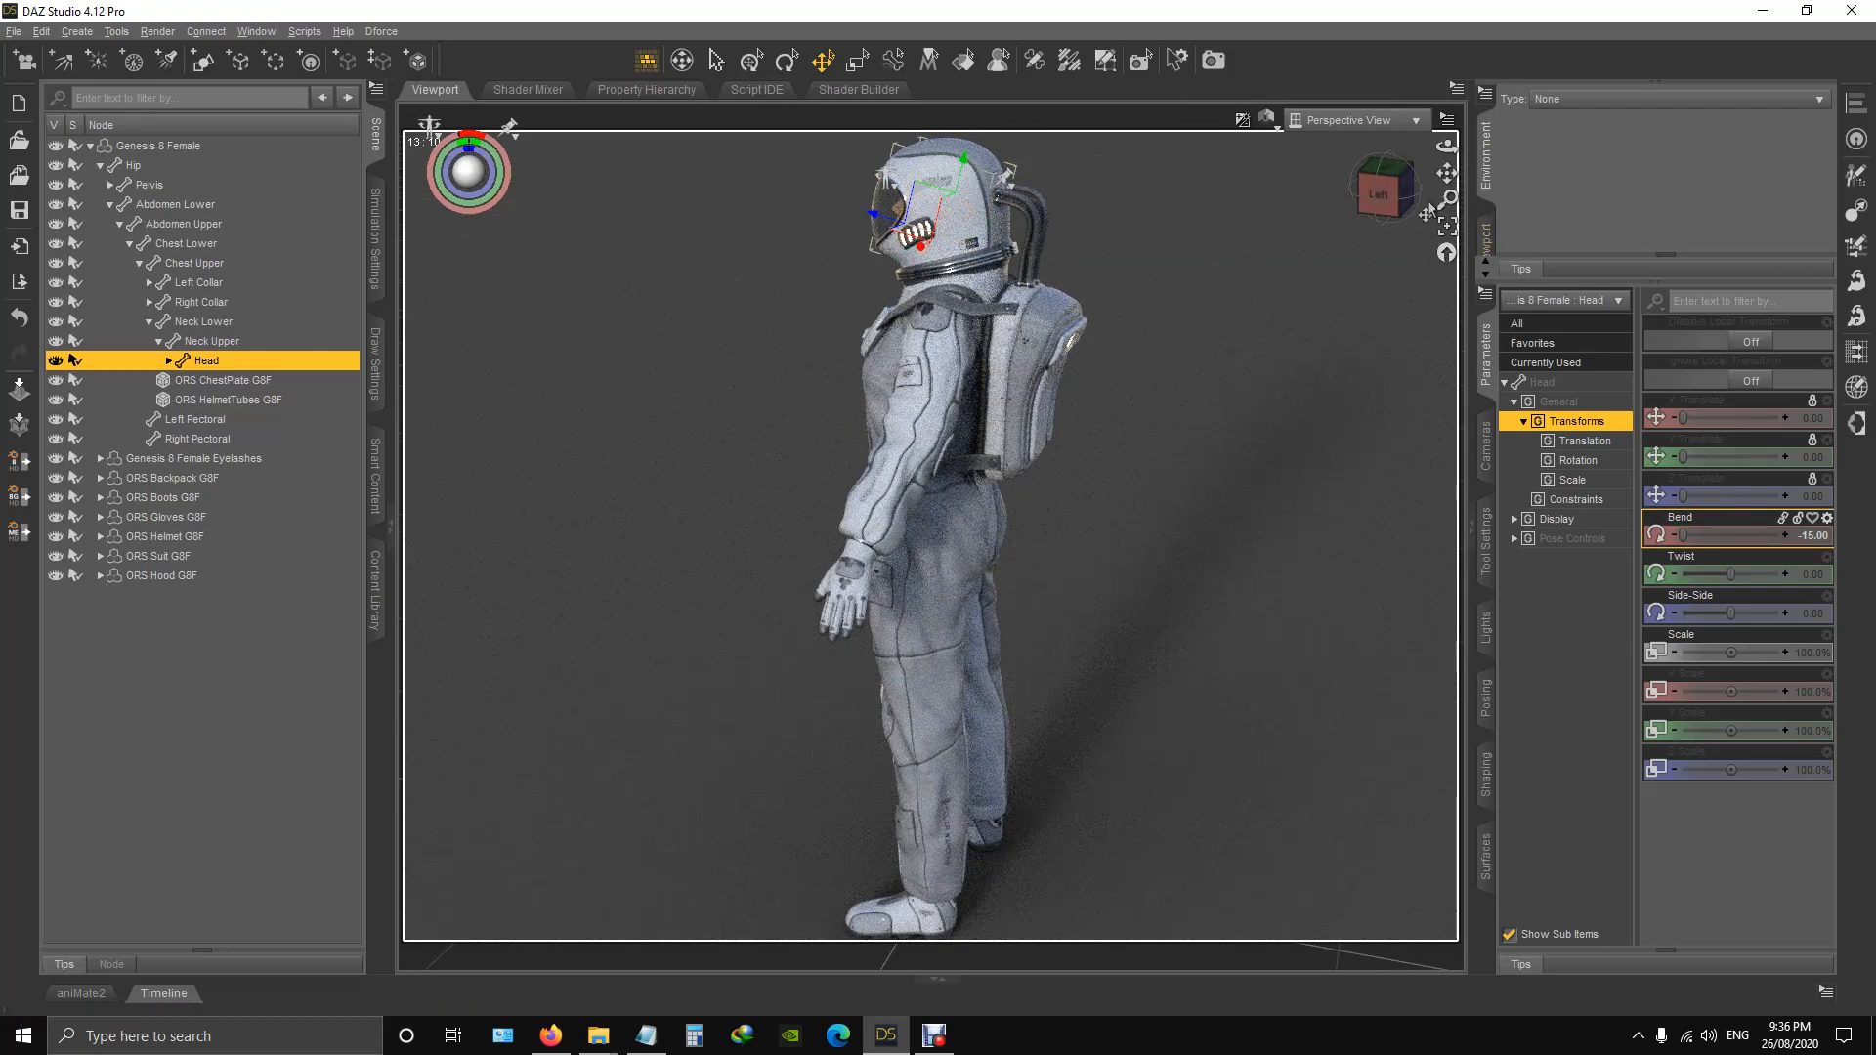
click(1379, 210)
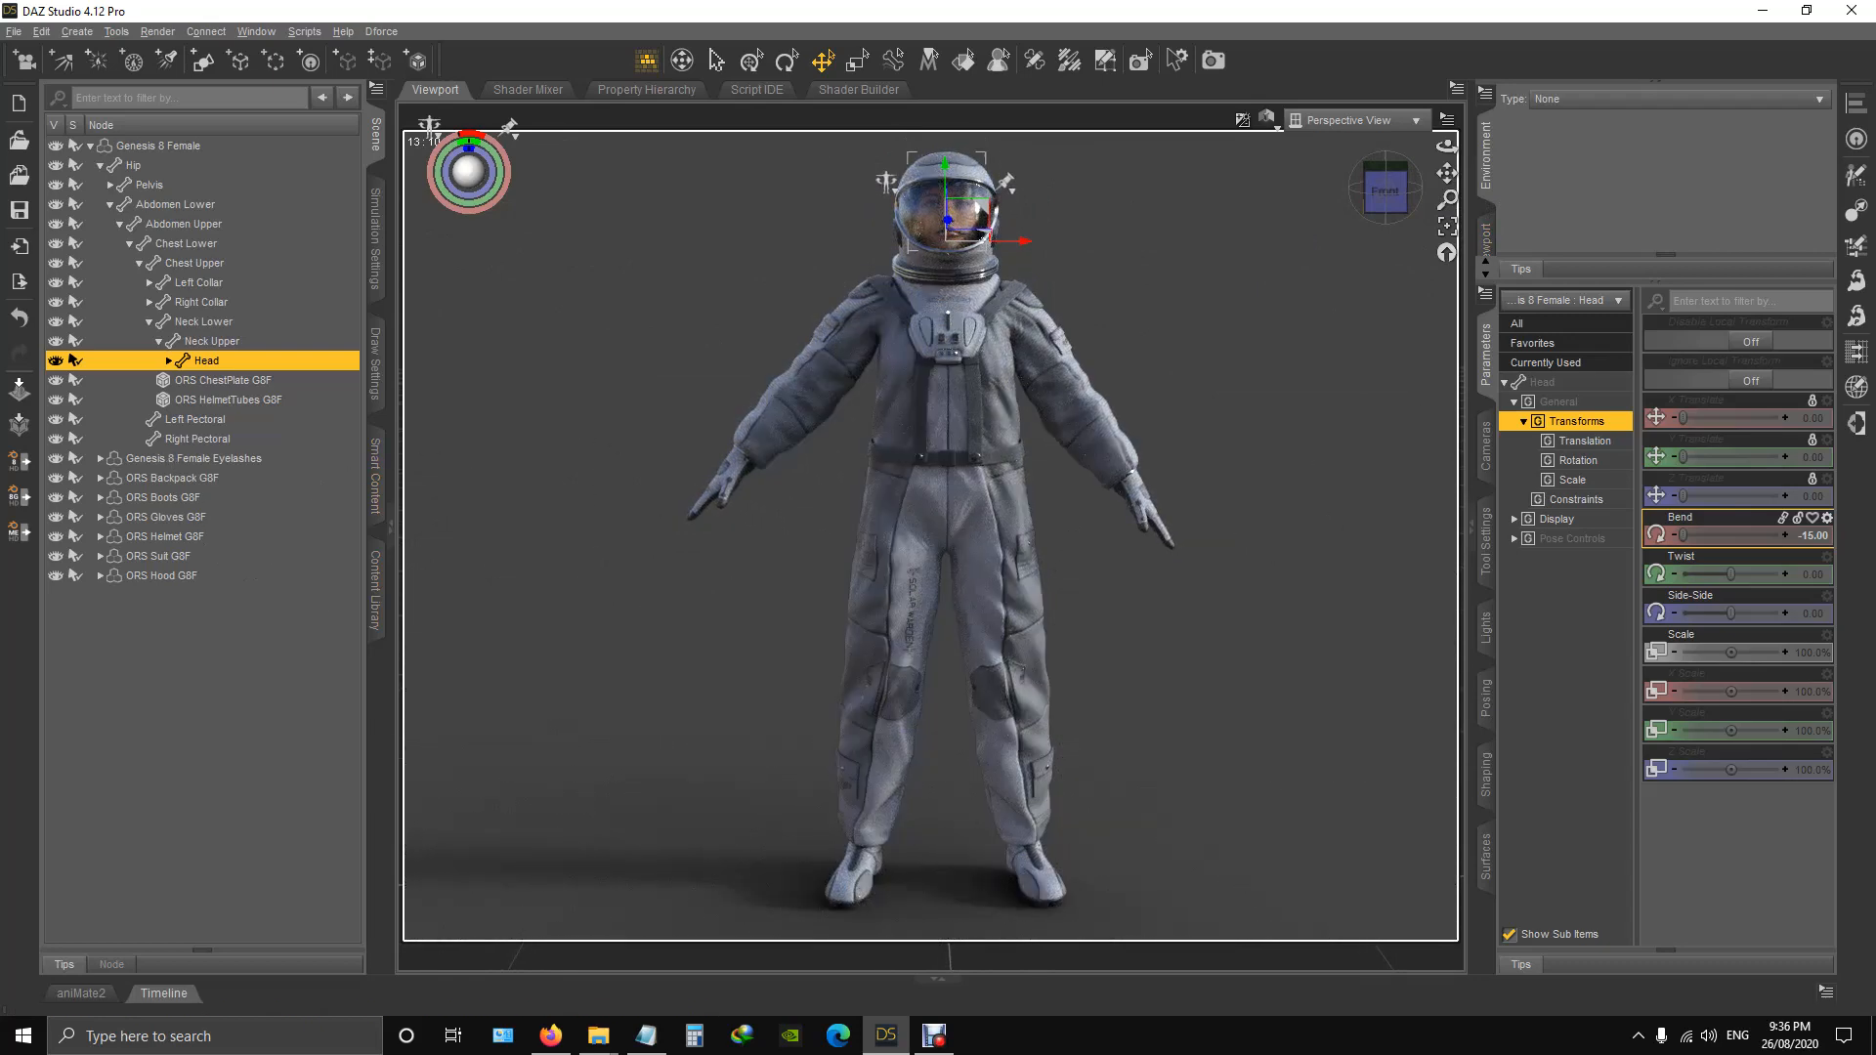
mouse_move(1386, 201)
mouse_down()
mouse_move(1304, 201)
mouse_move(1387, 203)
mouse_up()
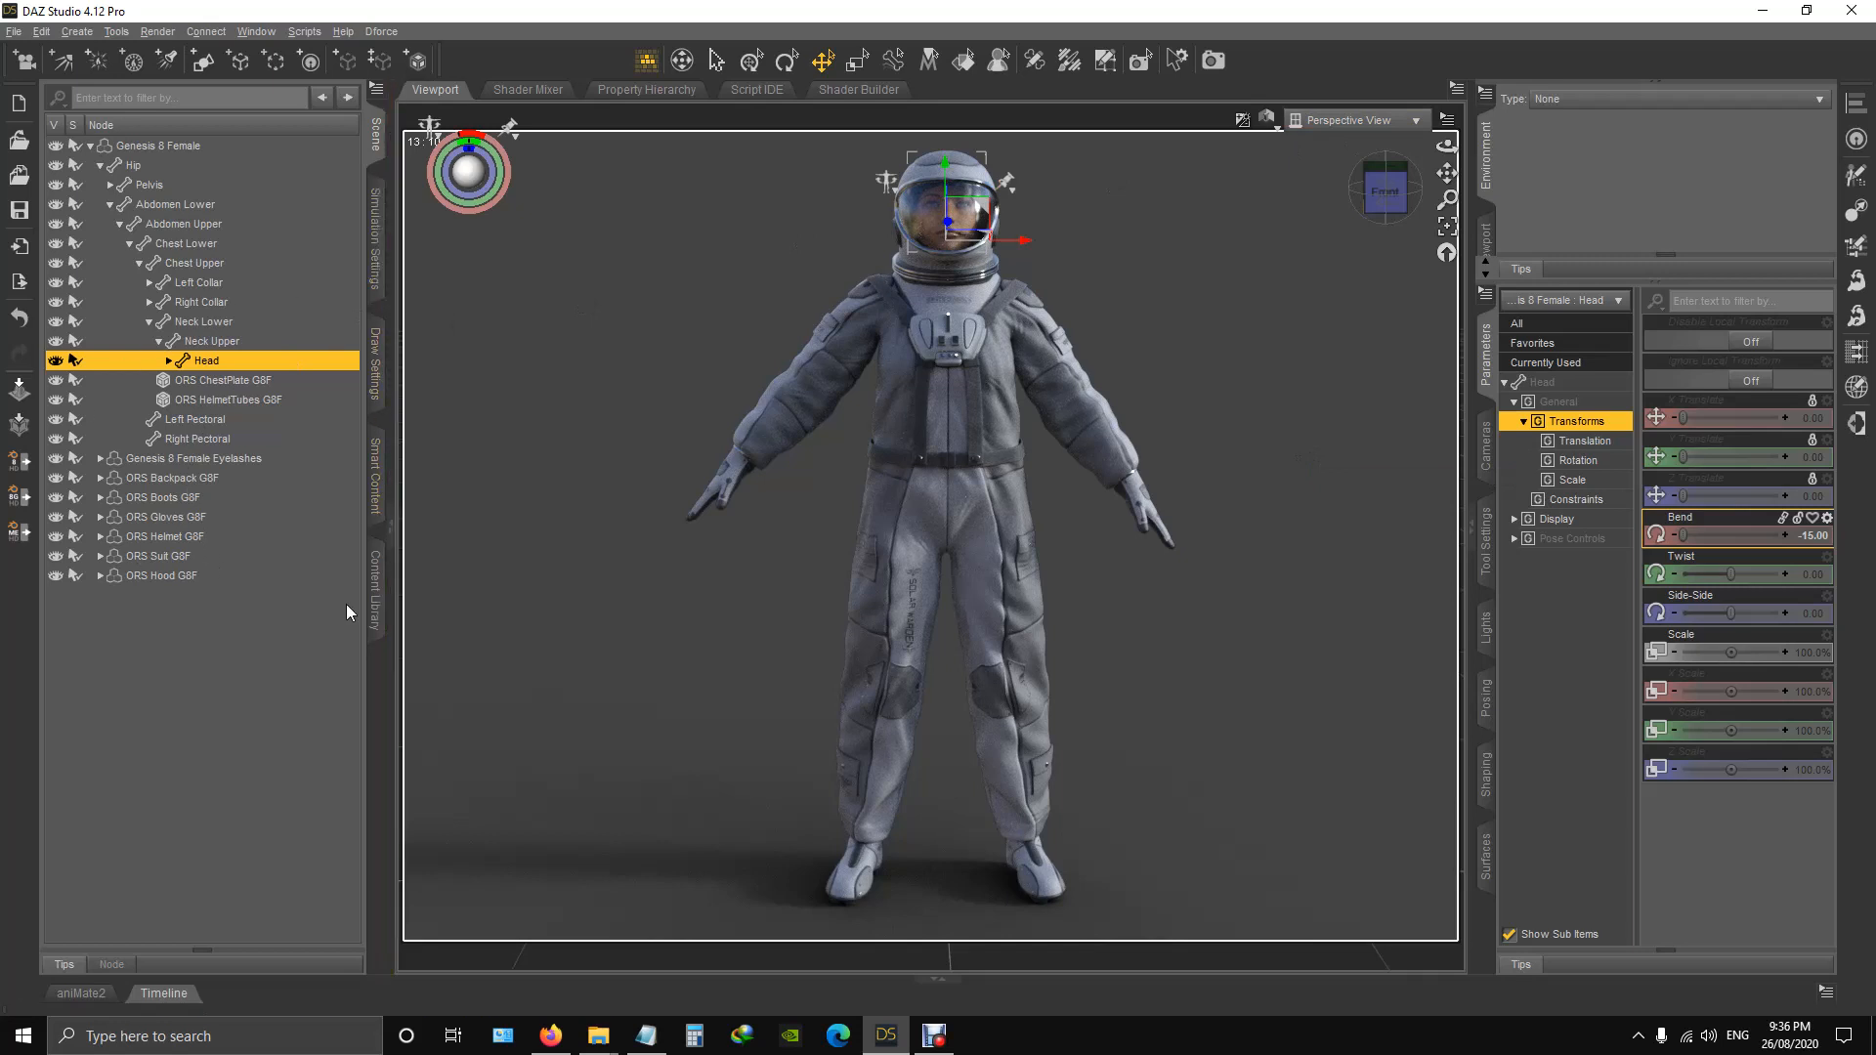
Open the Poses folder of the Orbital suit in the content library.
click(375, 591)
scroll(190, 591, down, 5)
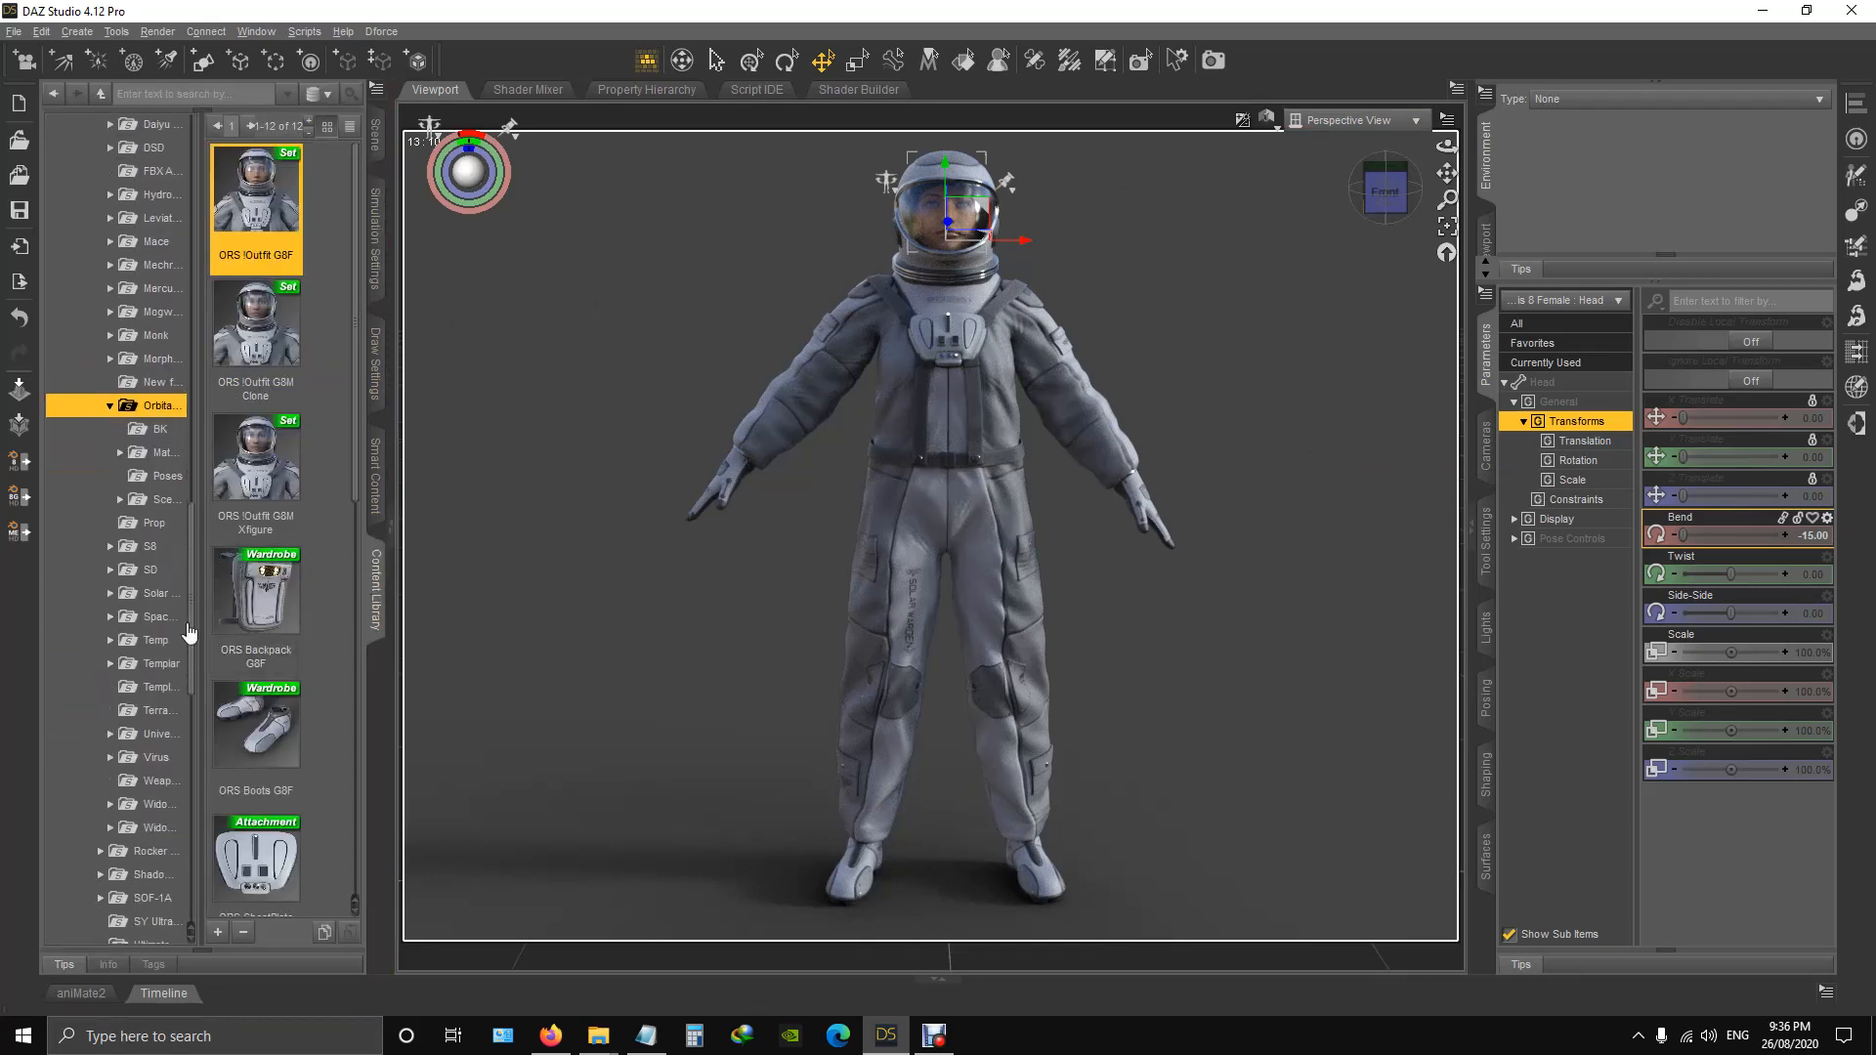
click(168, 476)
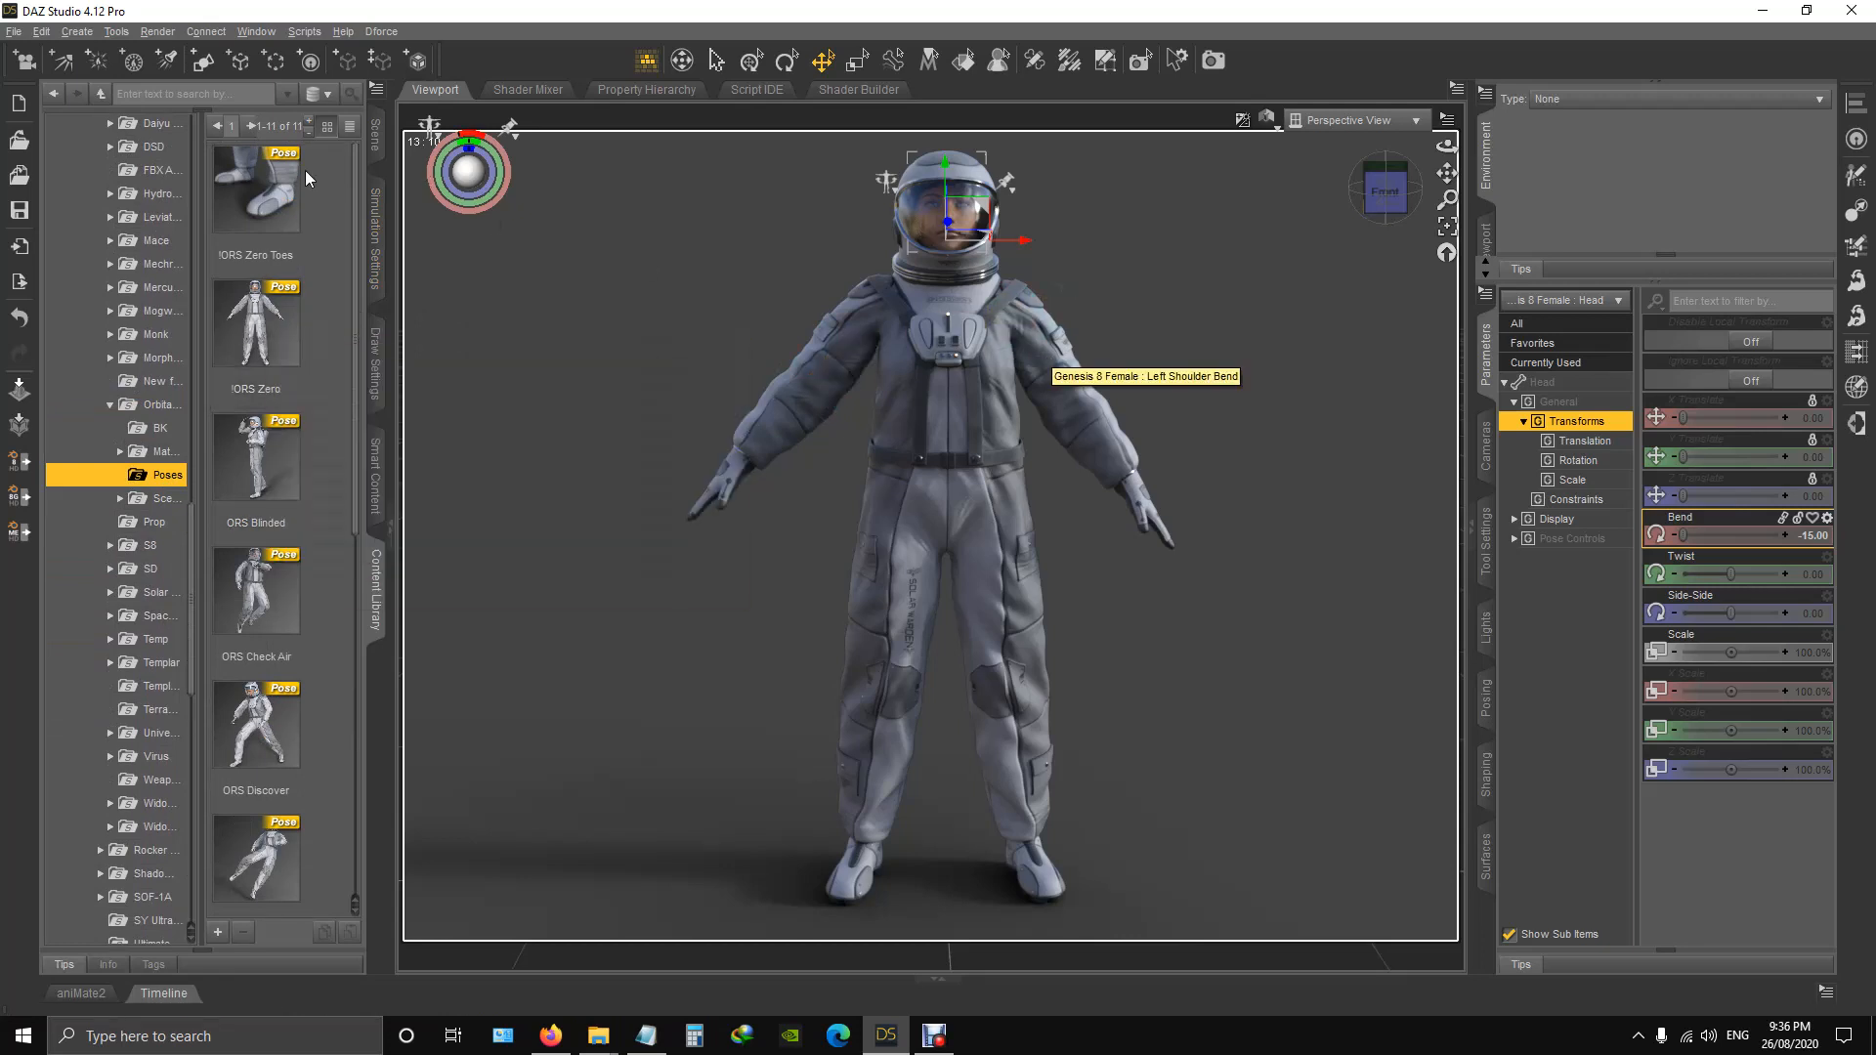
mouse_move(276, 214)
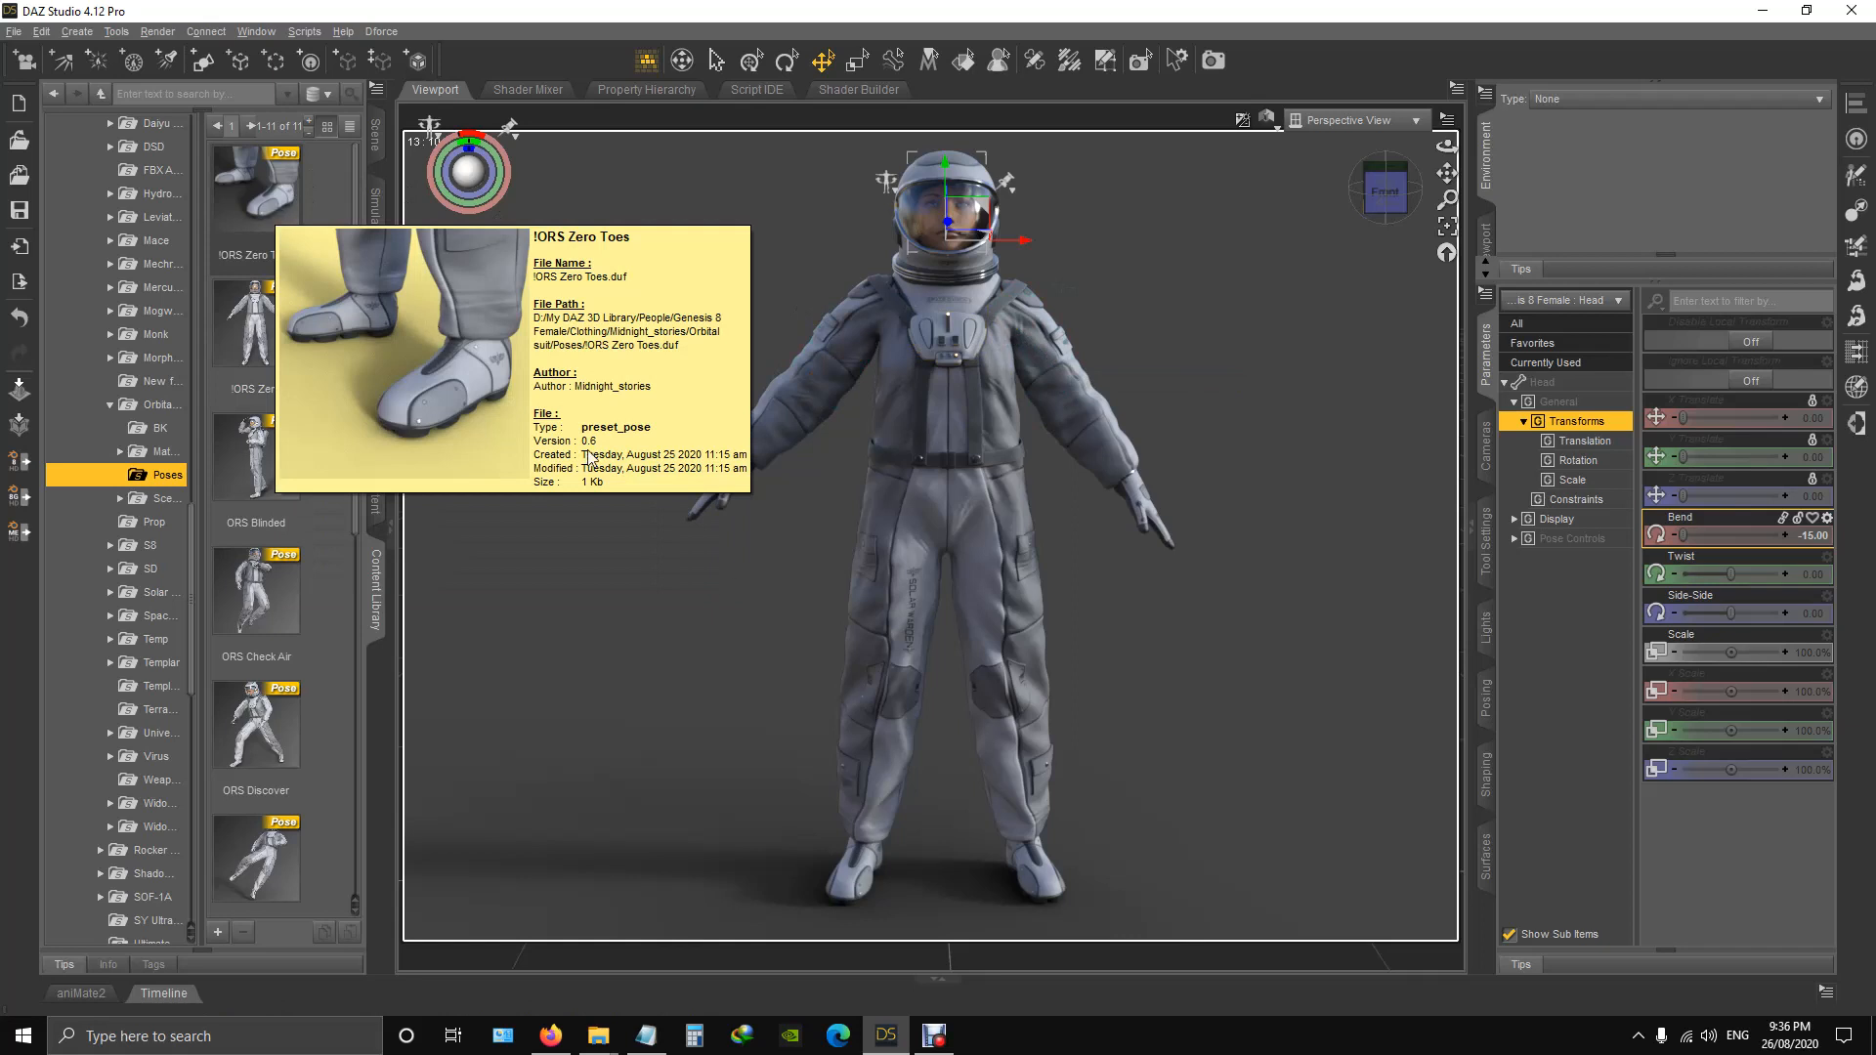
Select the Left Big Toe under the left toes, set its Bend to 45, and change it to -65.
click(1045, 892)
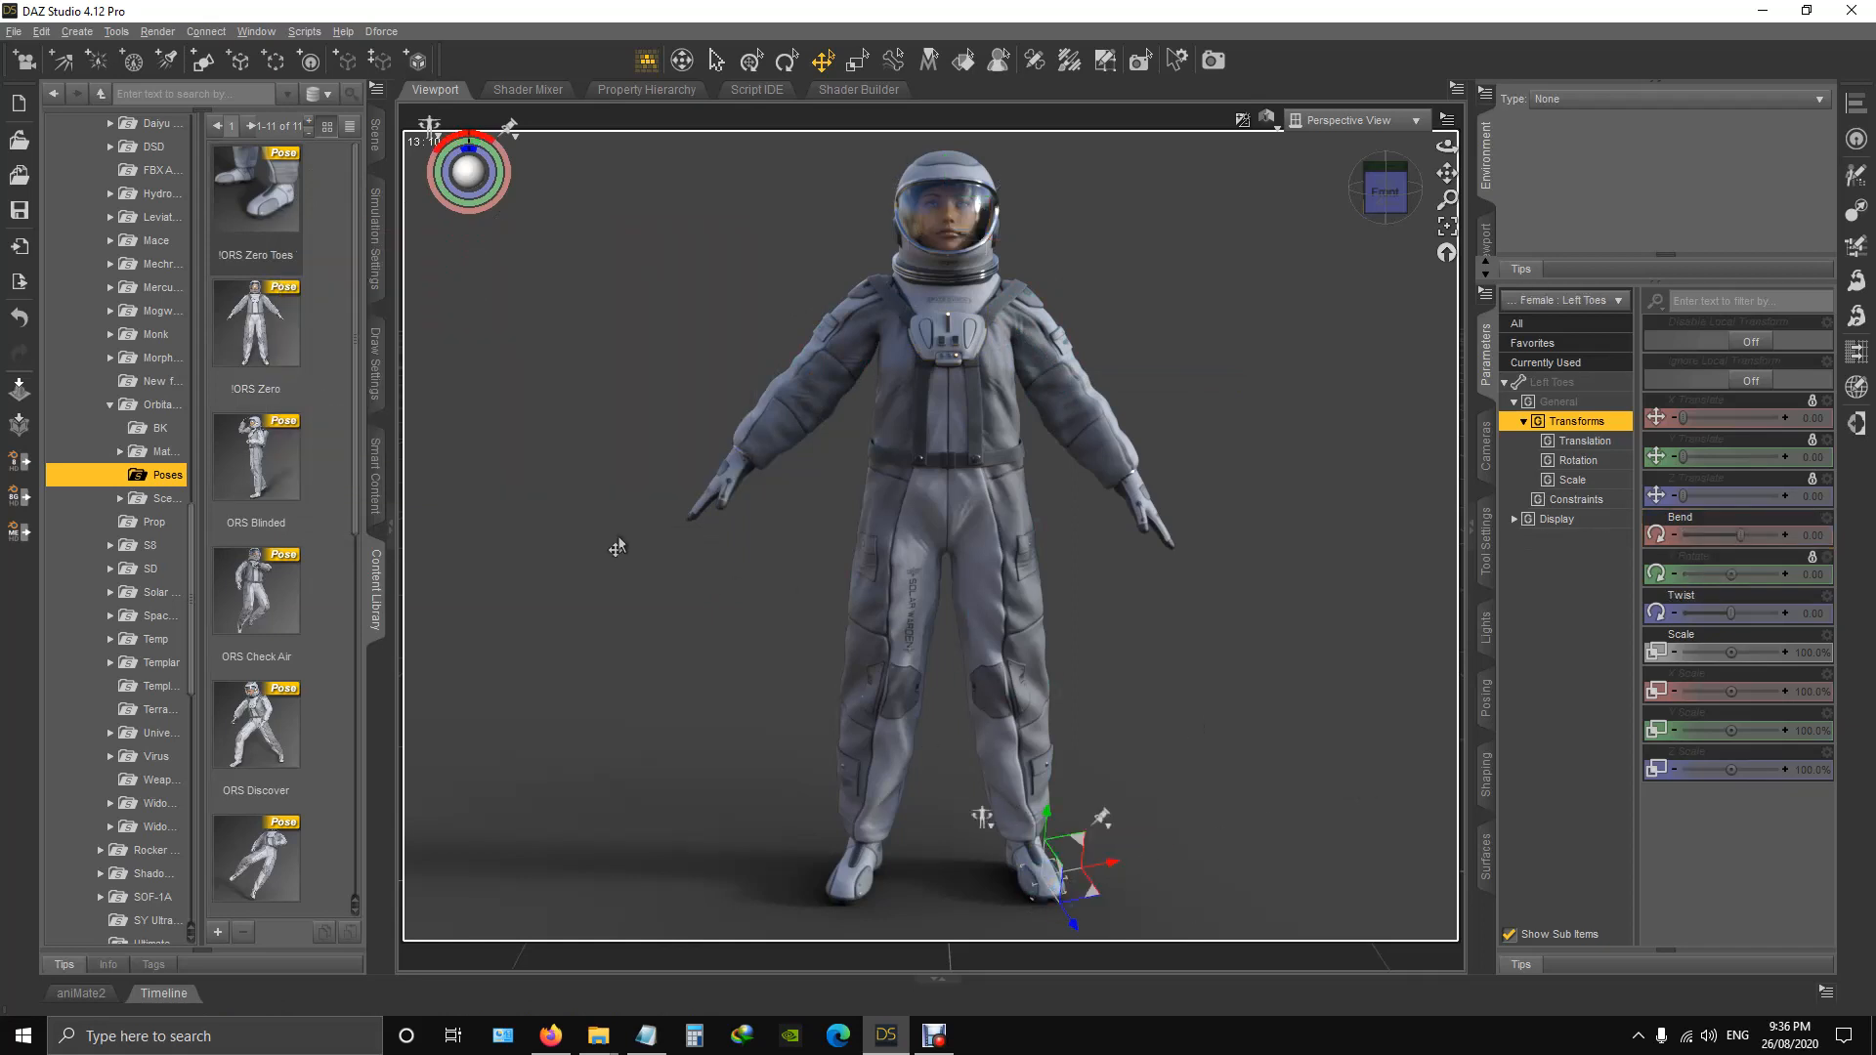
click(376, 137)
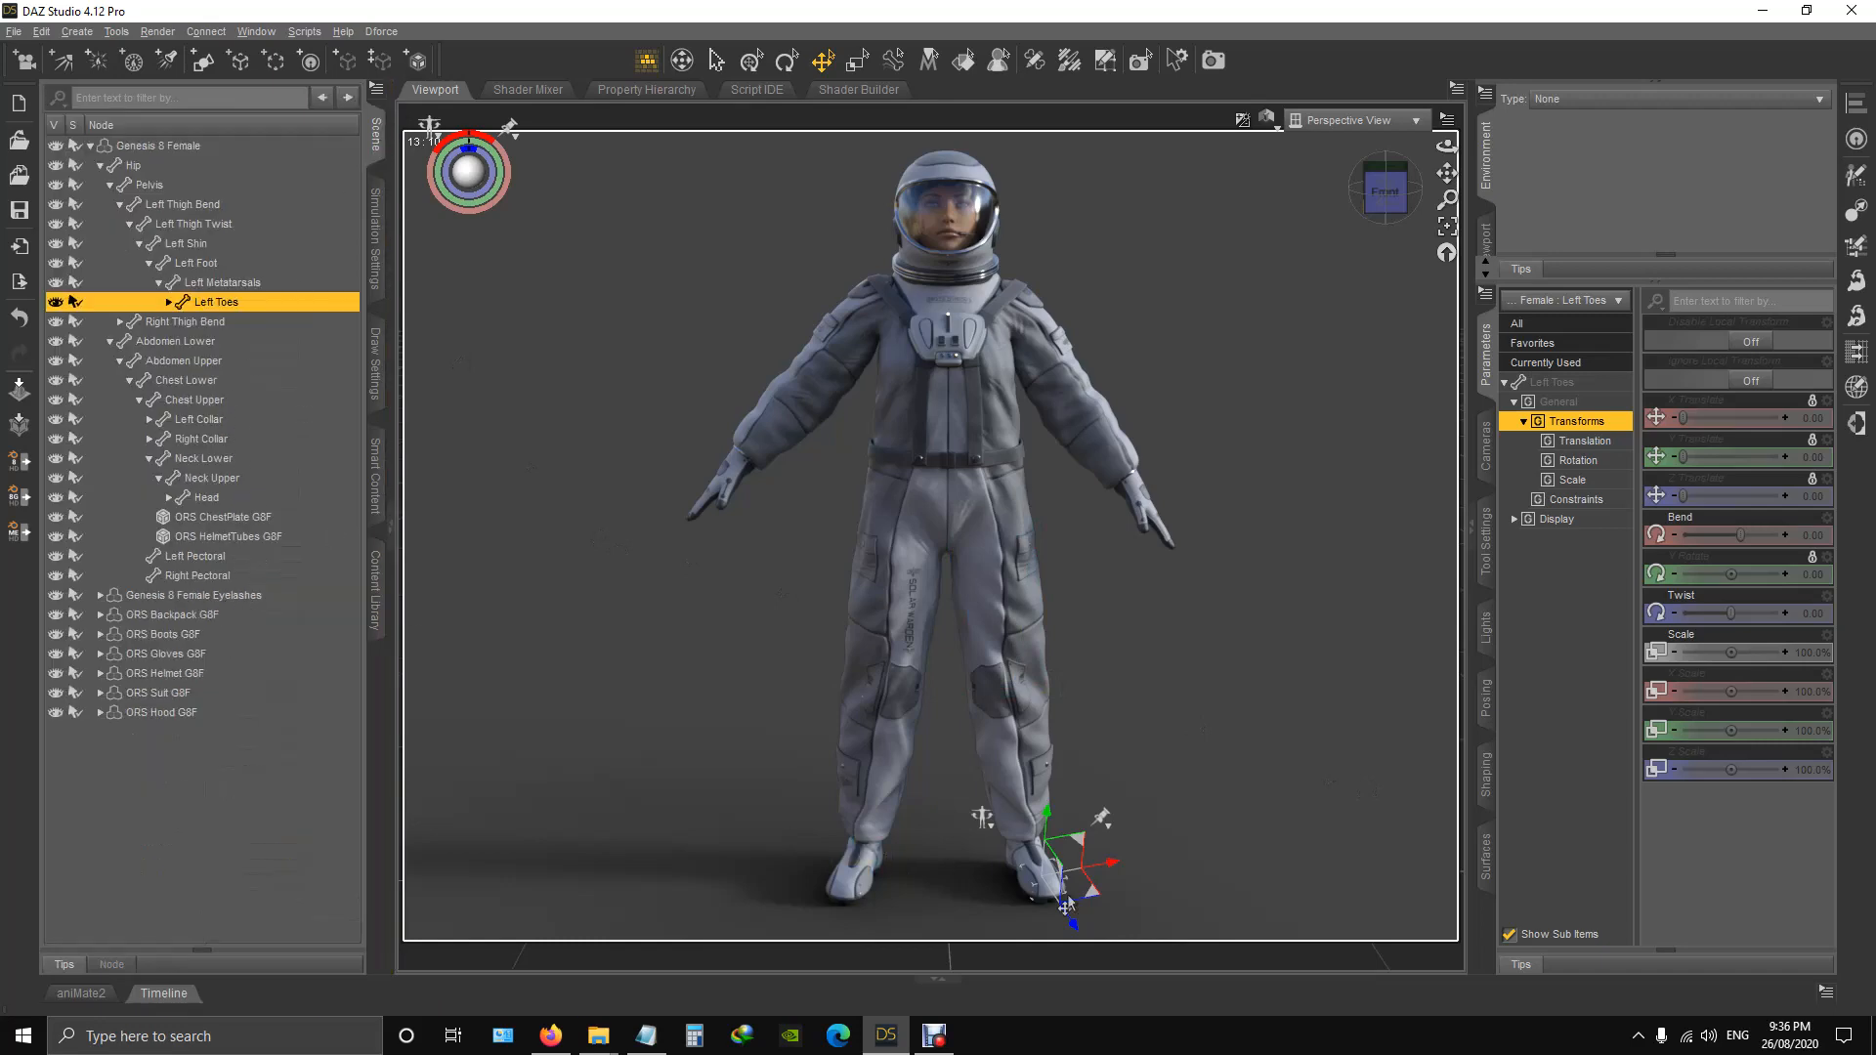
drag(1384, 202, 1403, 10)
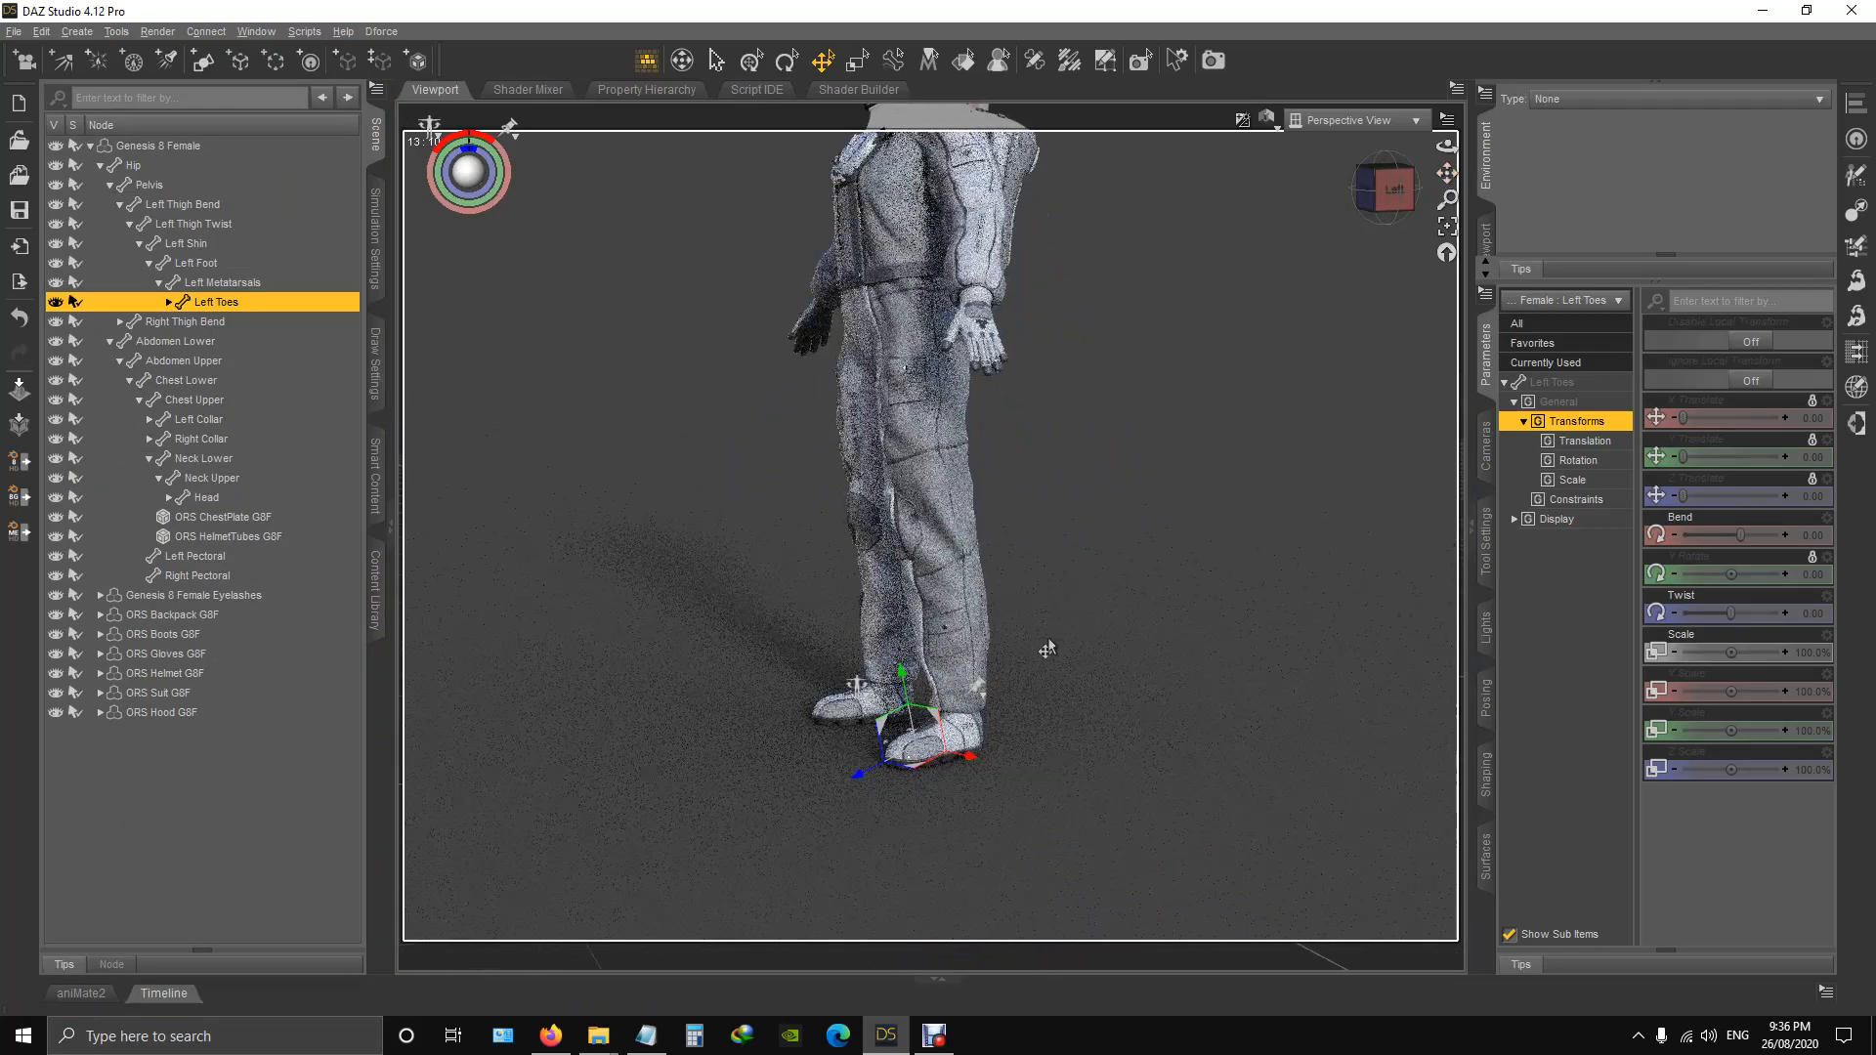
scroll(1003, 771, up, 3)
scroll(1111, 716, up, 2)
drag(1448, 174, 1458, 110)
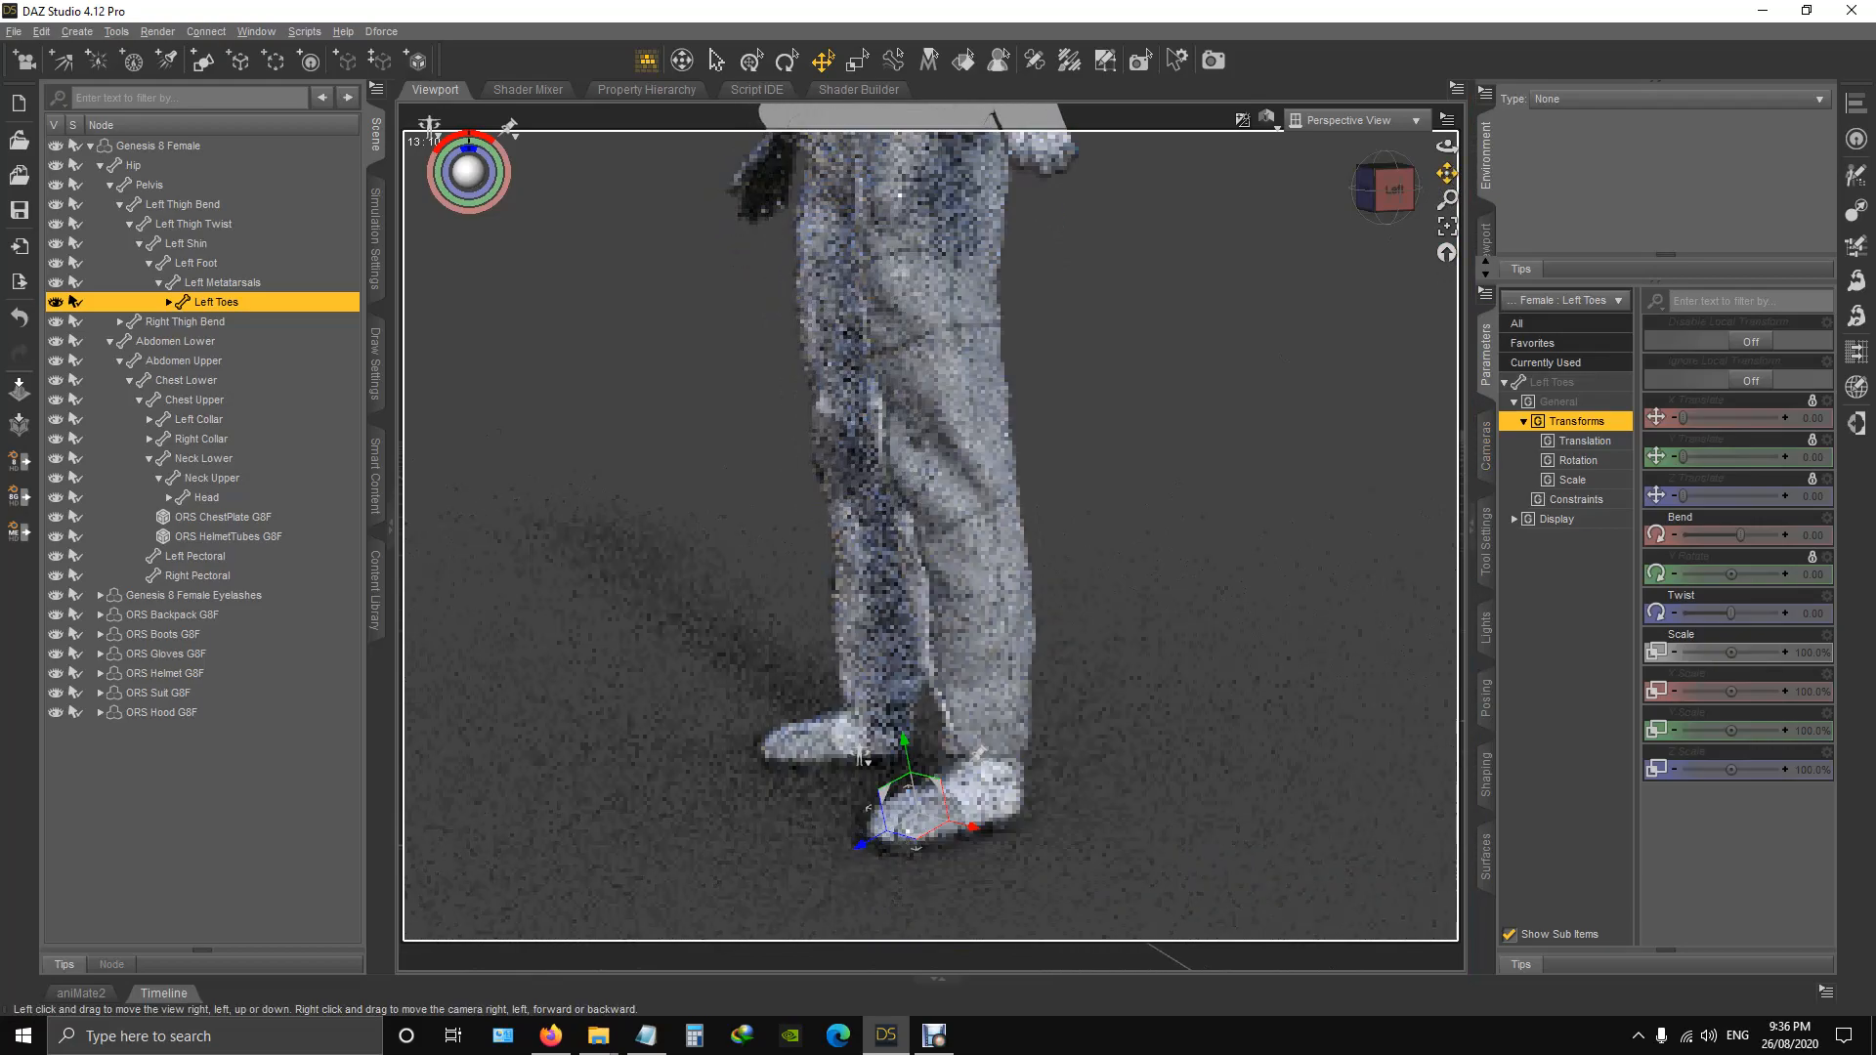
click(169, 303)
click(238, 401)
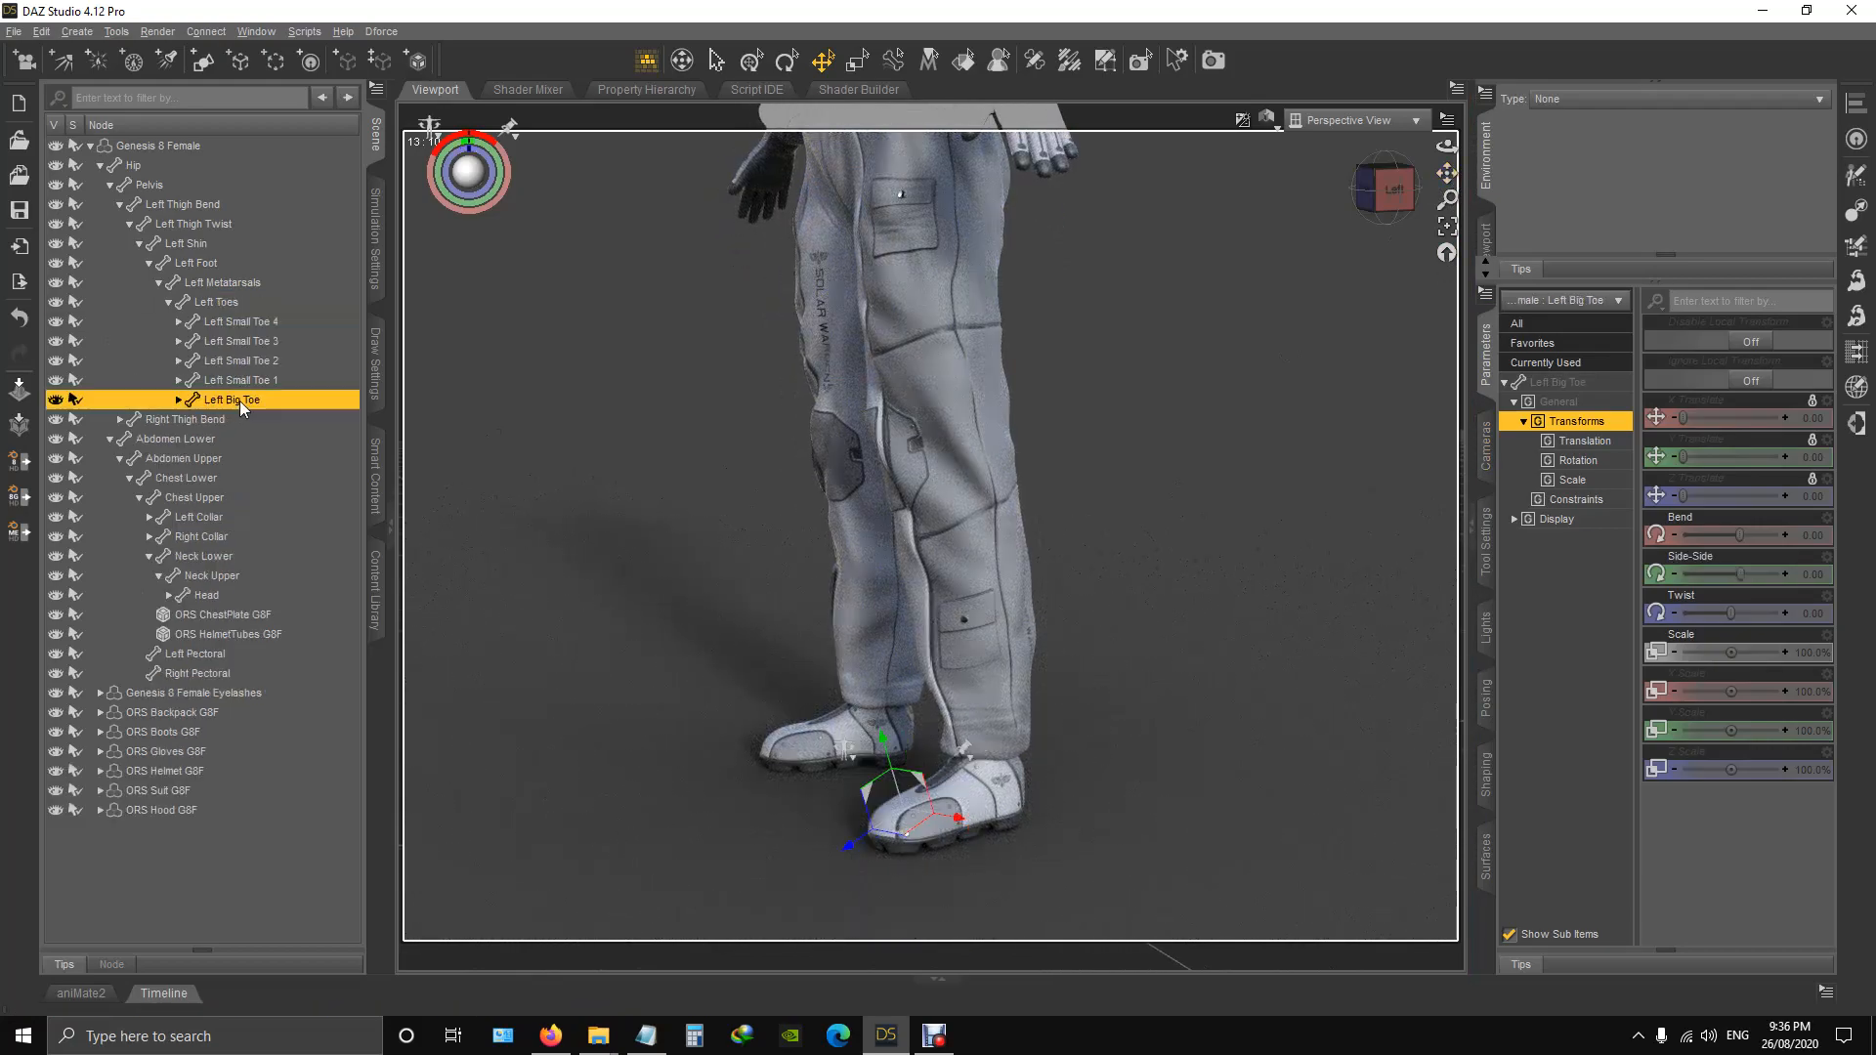
drag(1744, 535, 1825, 551)
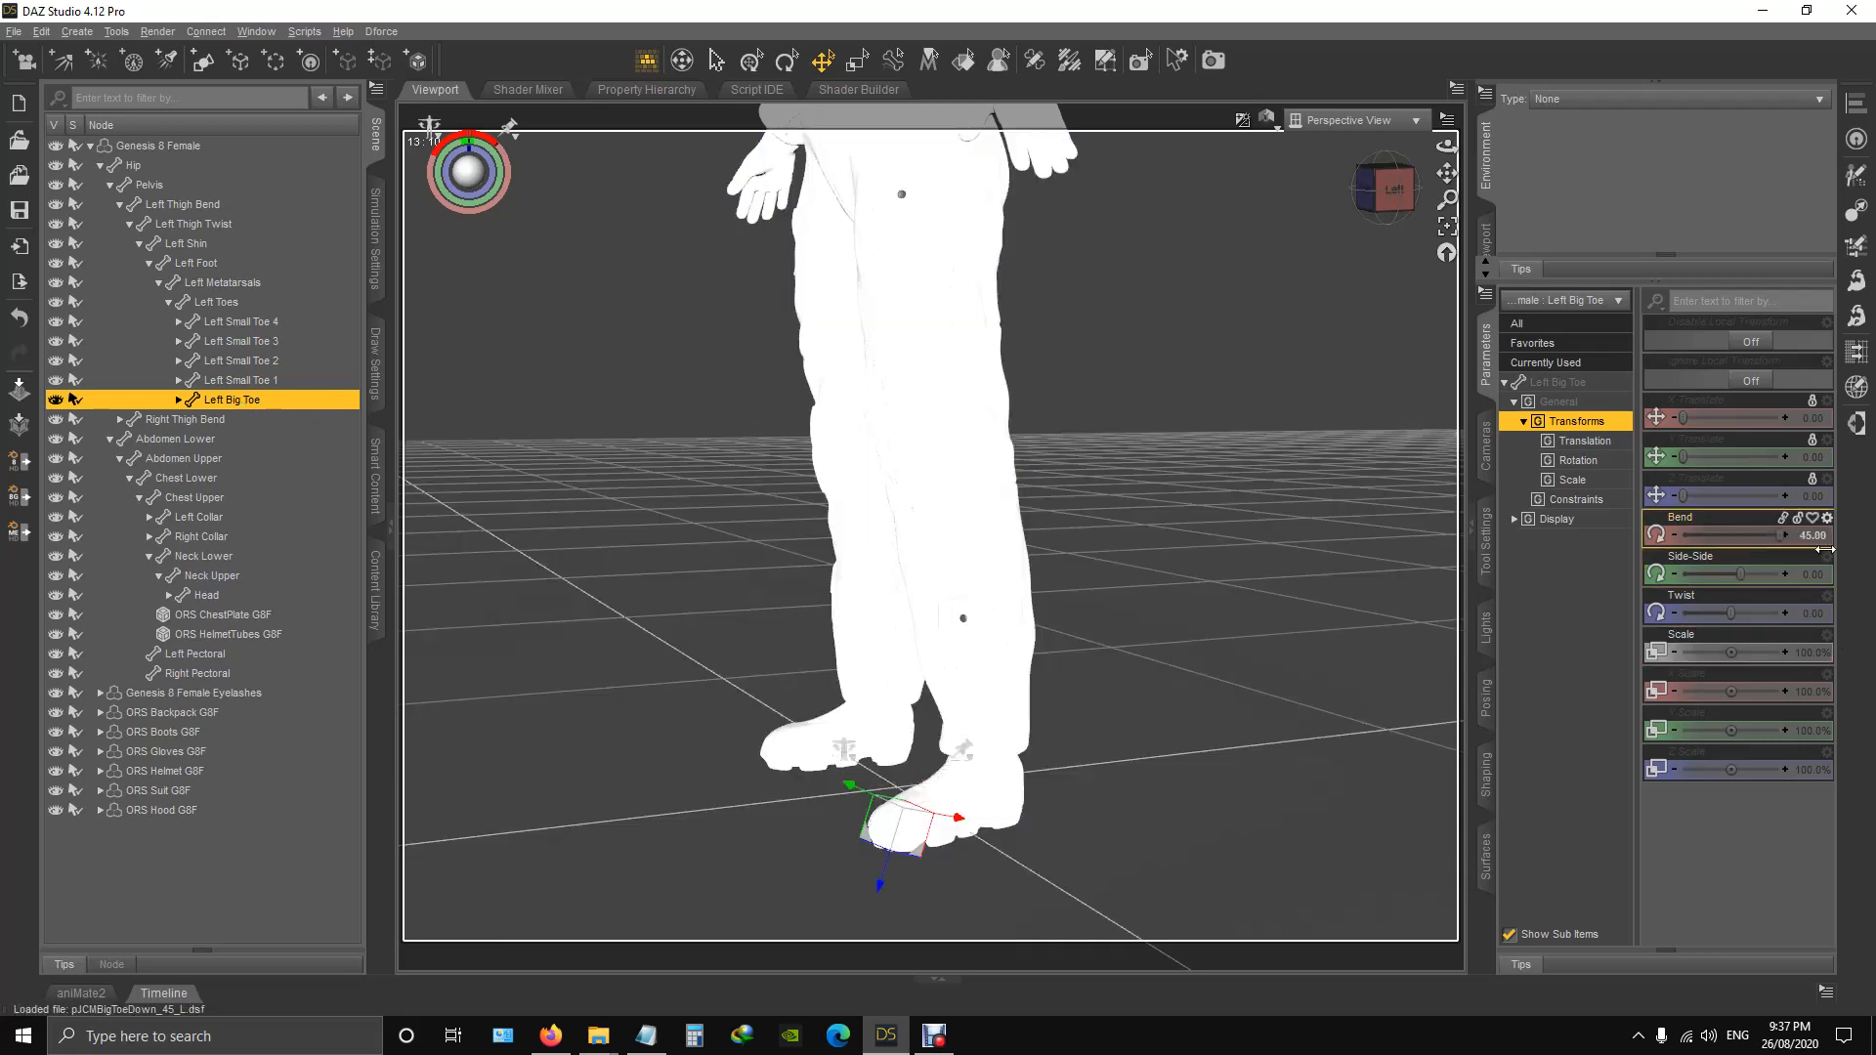
drag(1637, 533, 1435, 520)
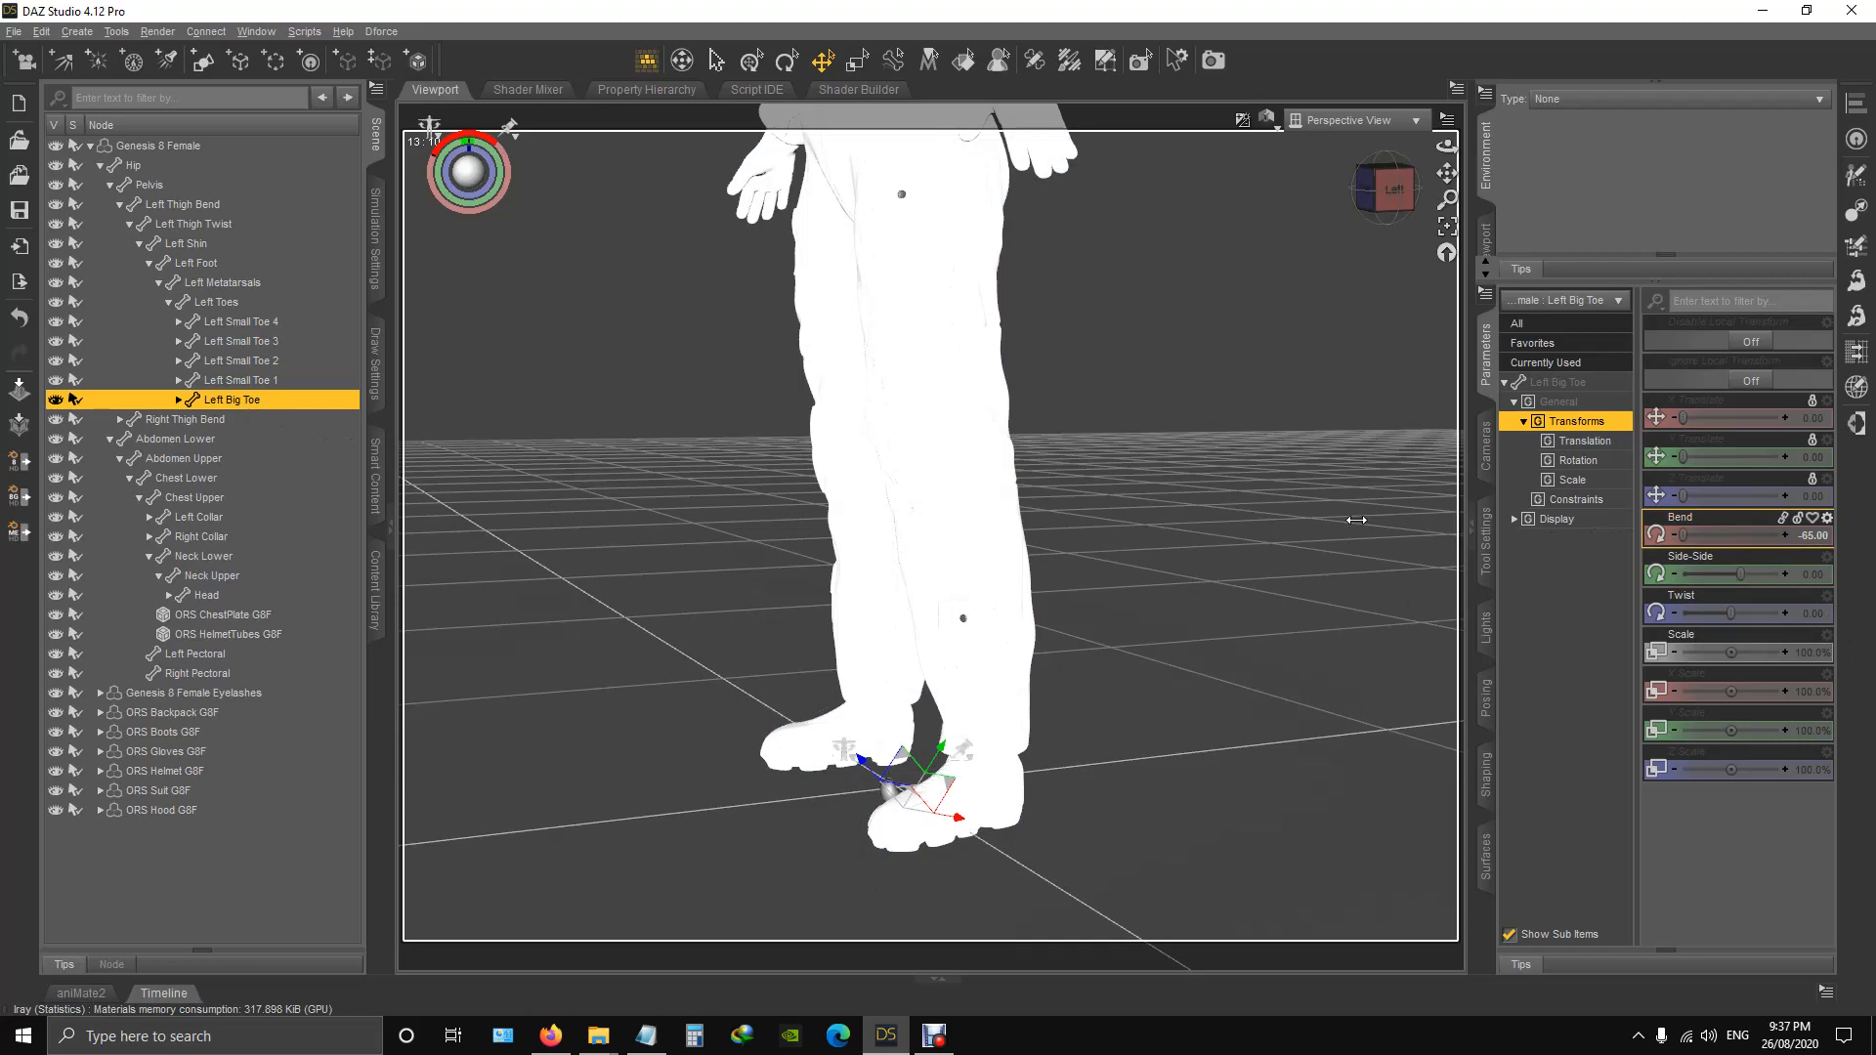
click(1380, 194)
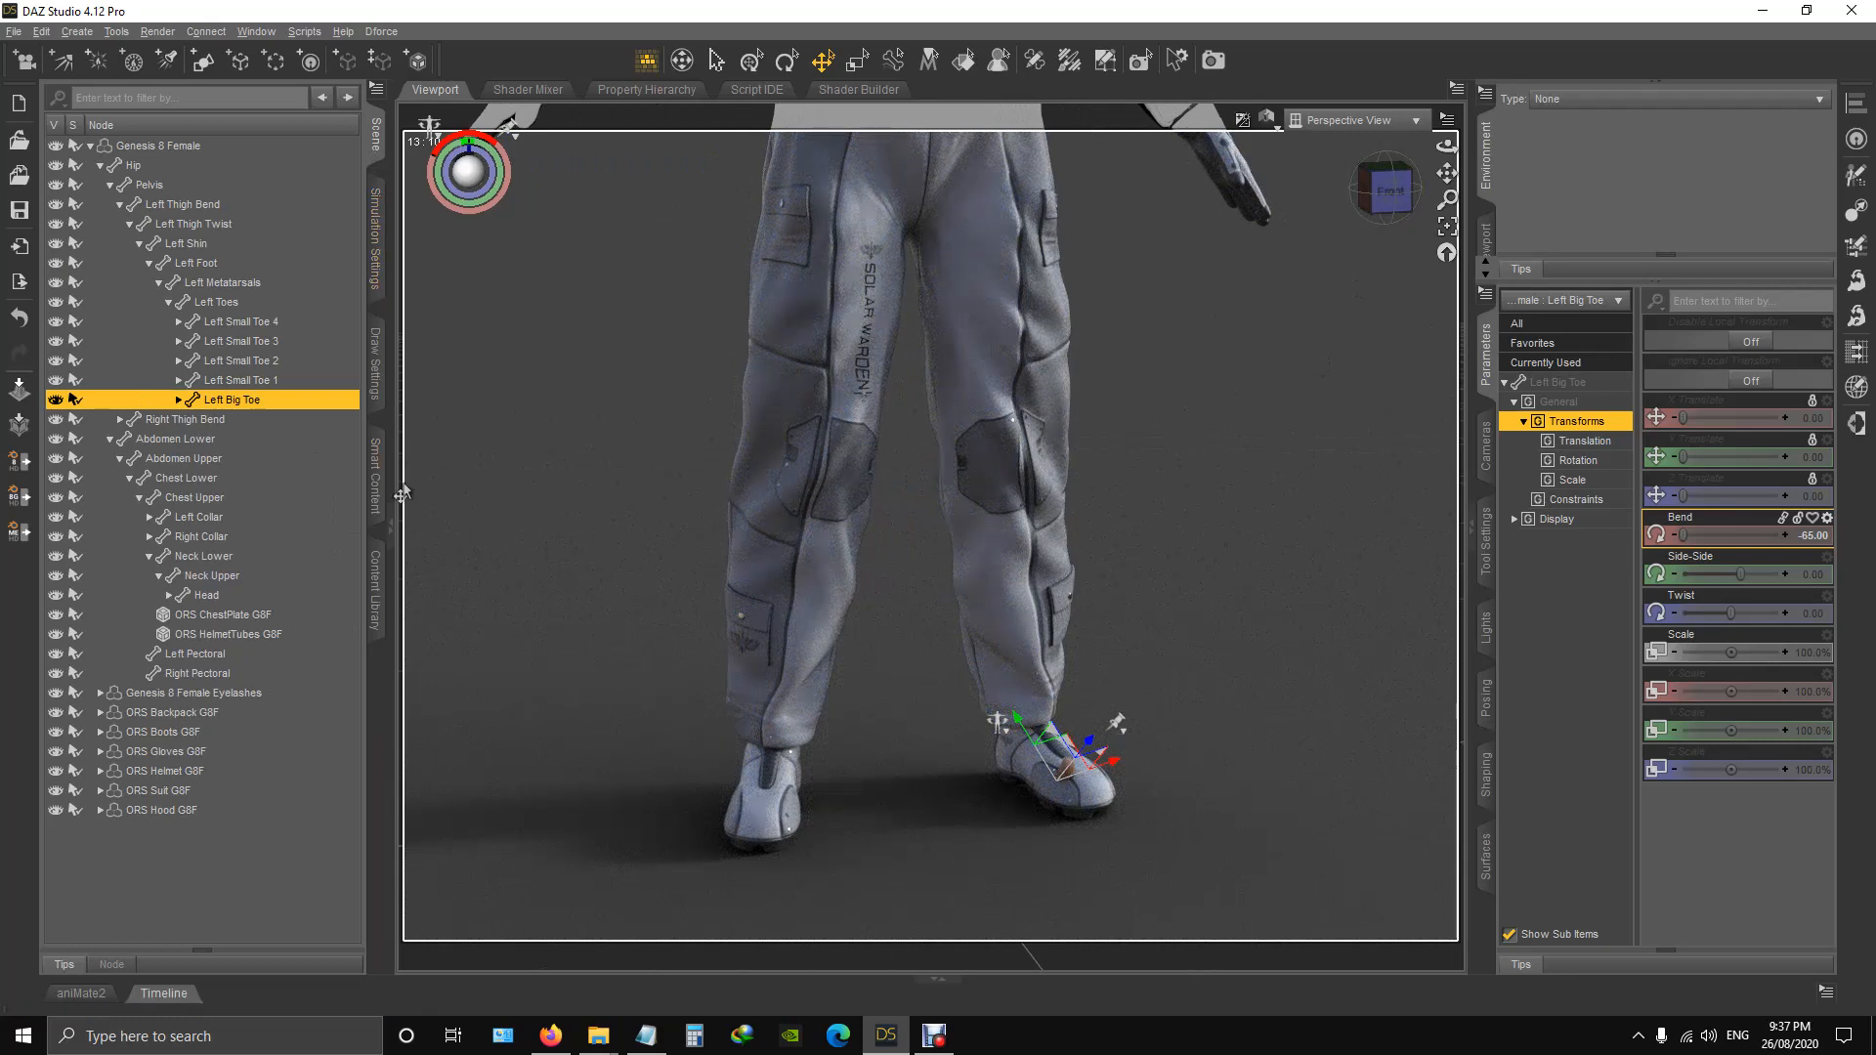
Apply the !ORS Zero Toes pose and check the boots from the front.
click(376, 581)
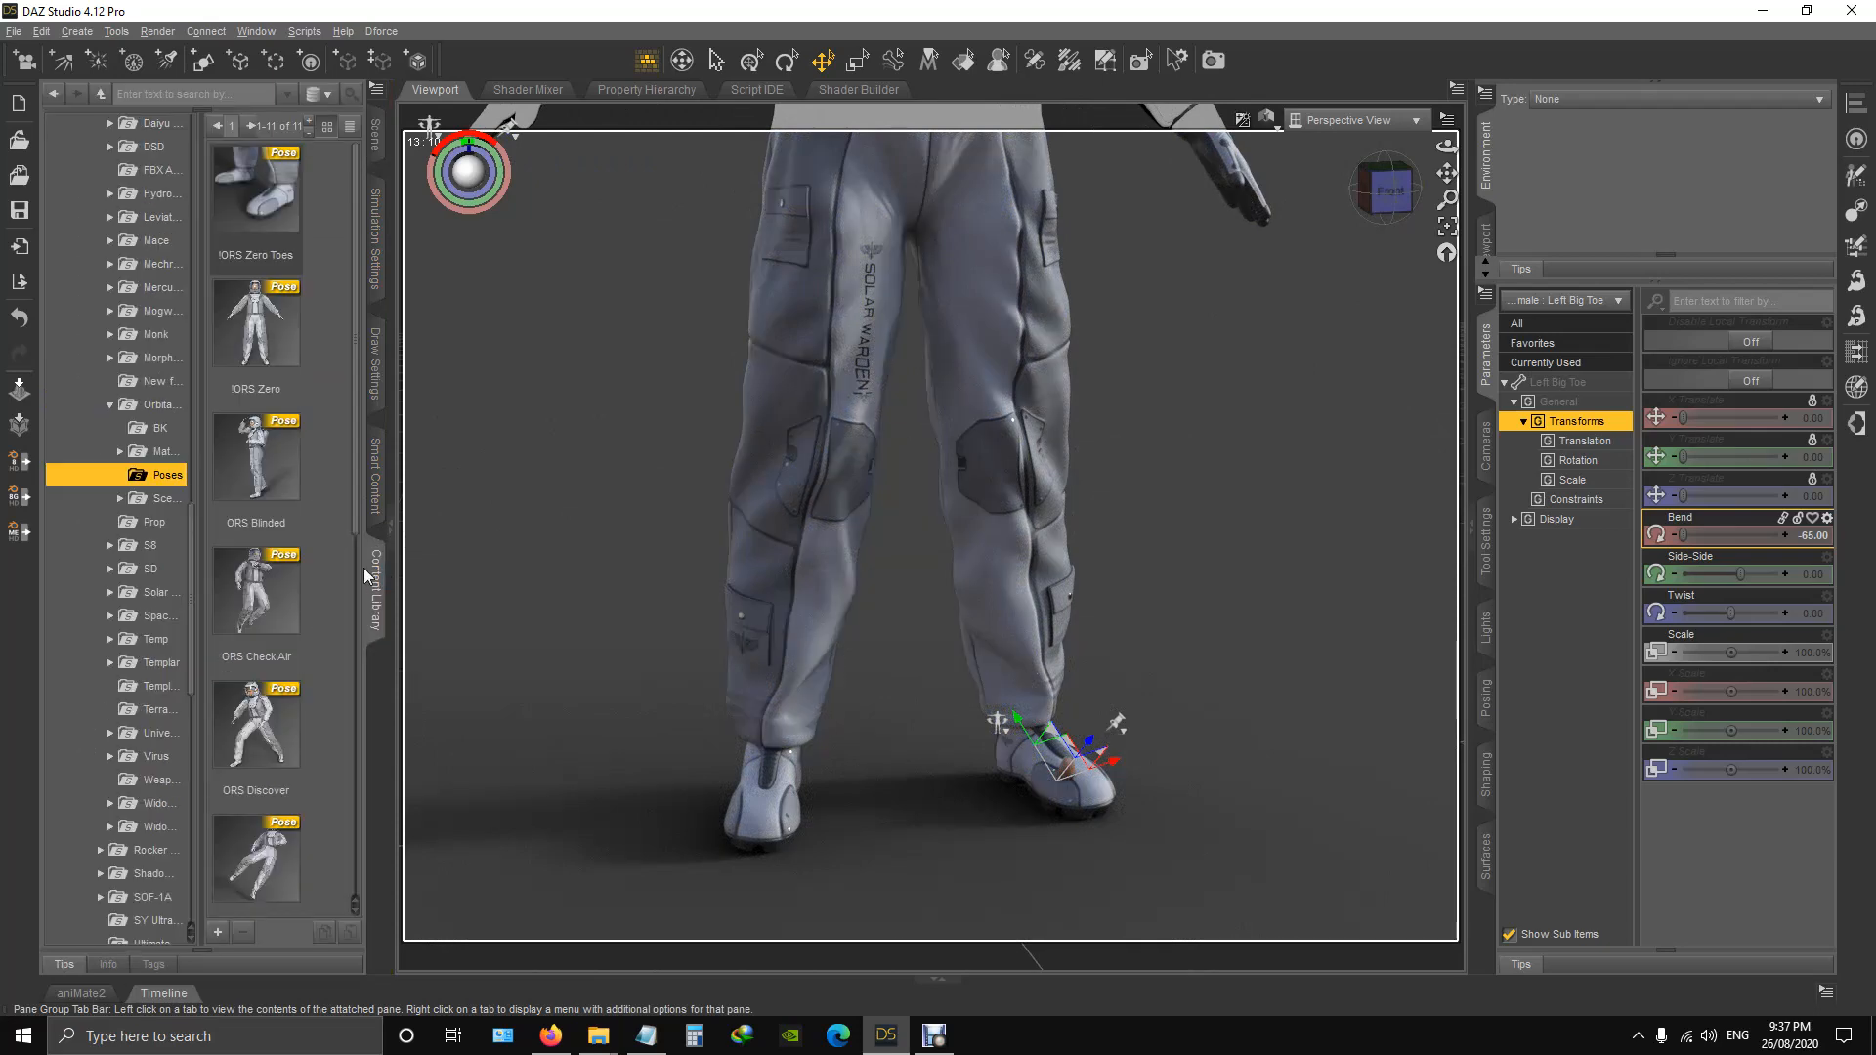
double_click(281, 195)
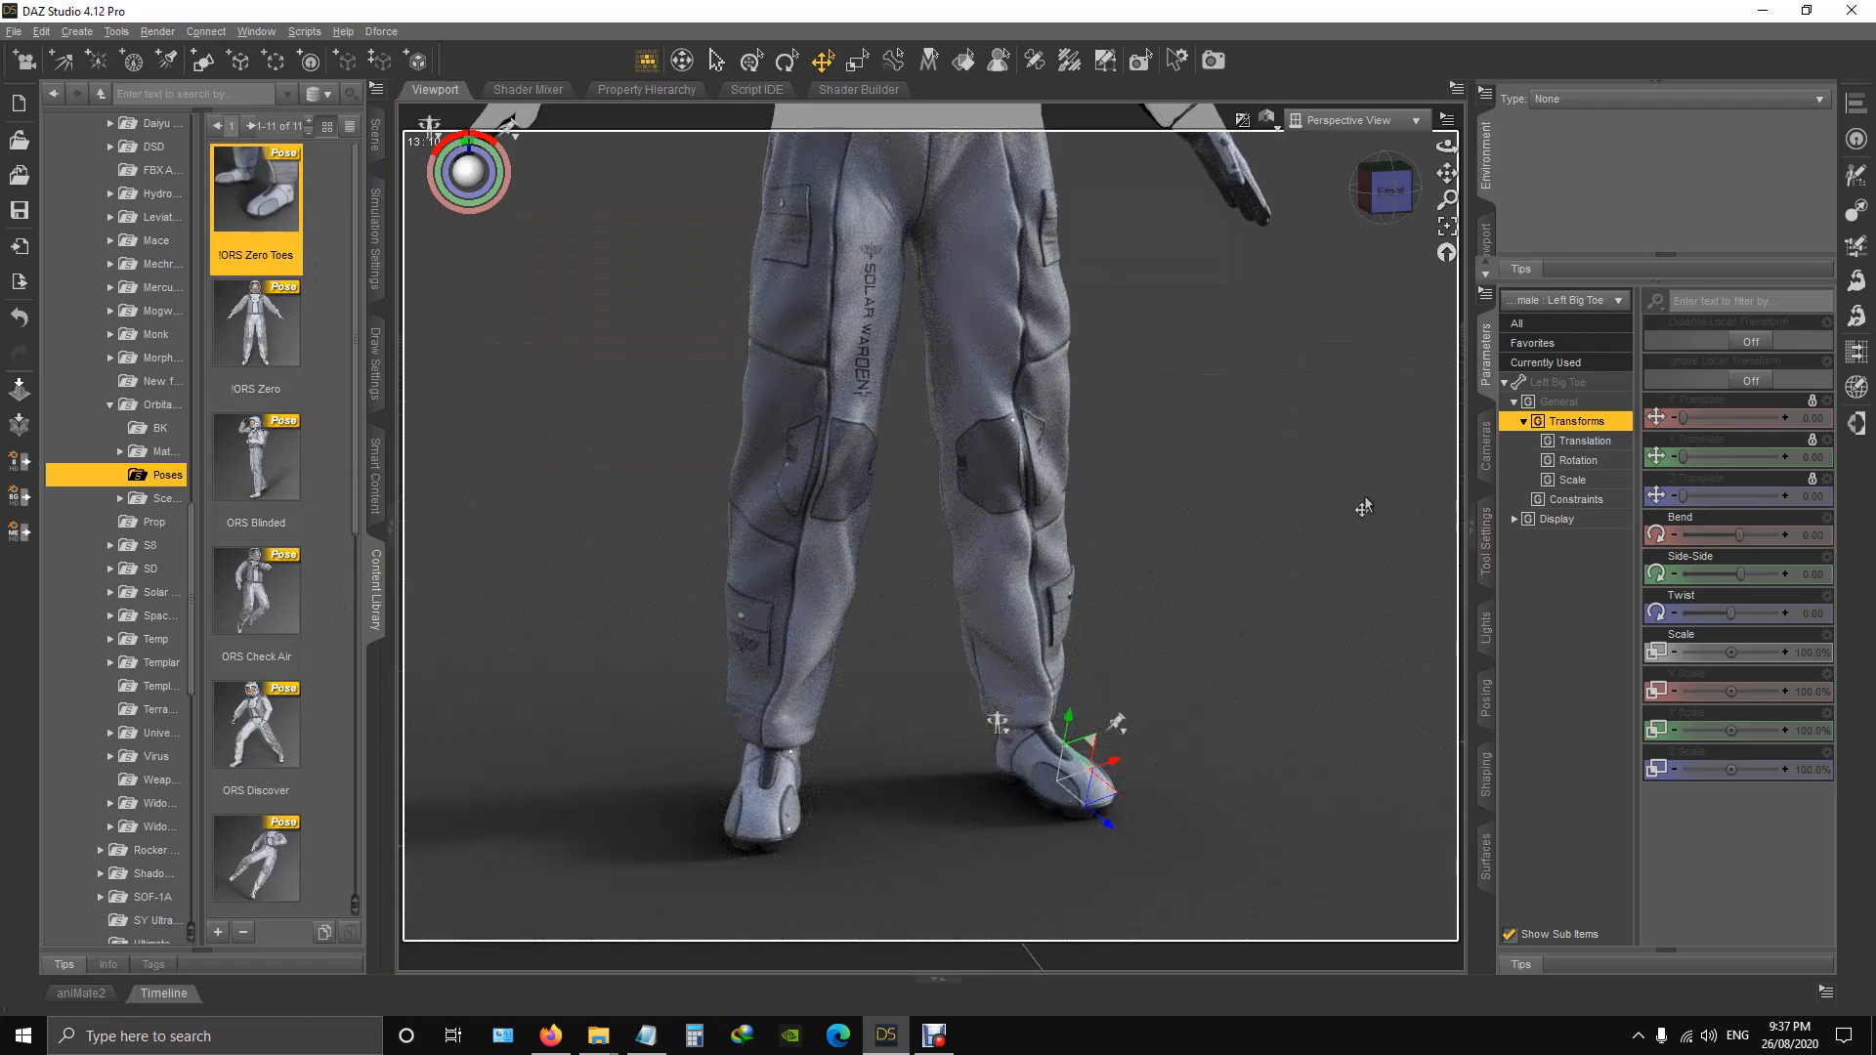
mouse_move(1391, 191)
mouse_down()
mouse_move(1280, 192)
mouse_move(1396, 185)
mouse_move(1378, 192)
mouse_up()
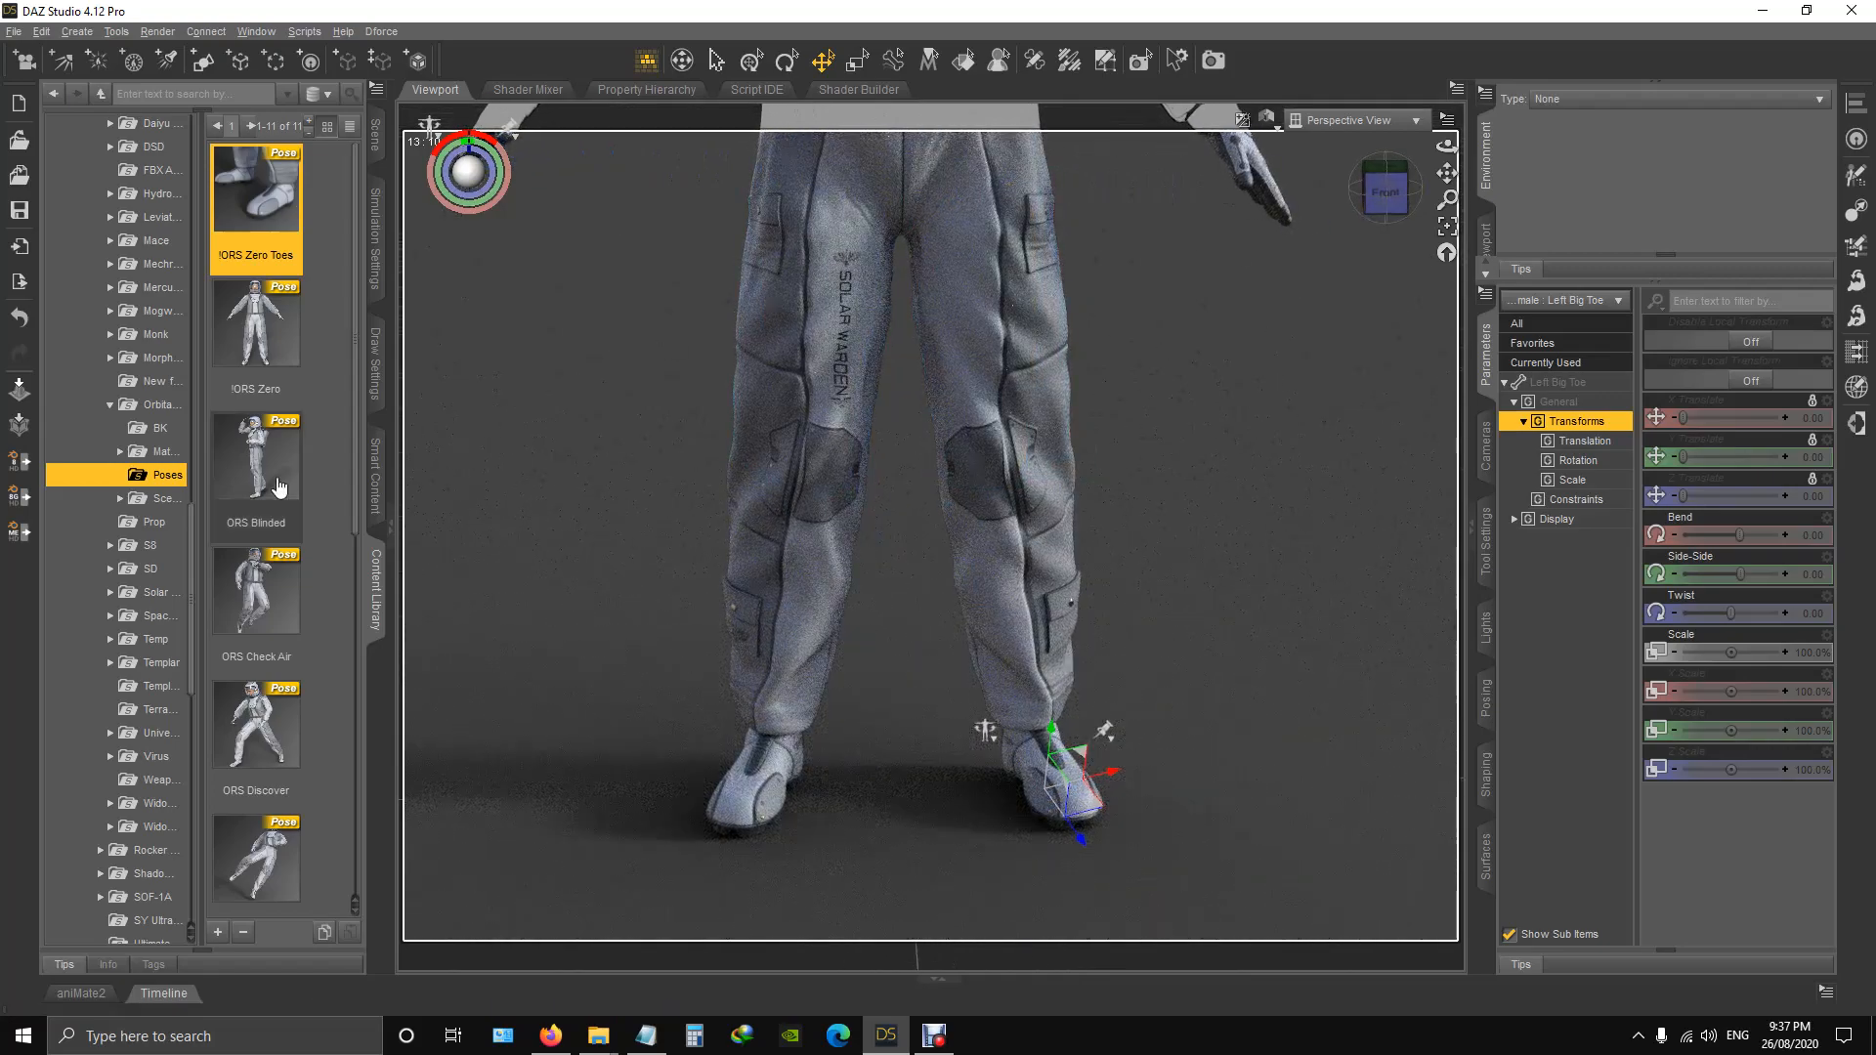
Apply the ORS Blinded pose and view the whole suited figure from an angle.
scroll(273, 479, down, 3)
scroll(269, 474, up, 3)
double_click(266, 470)
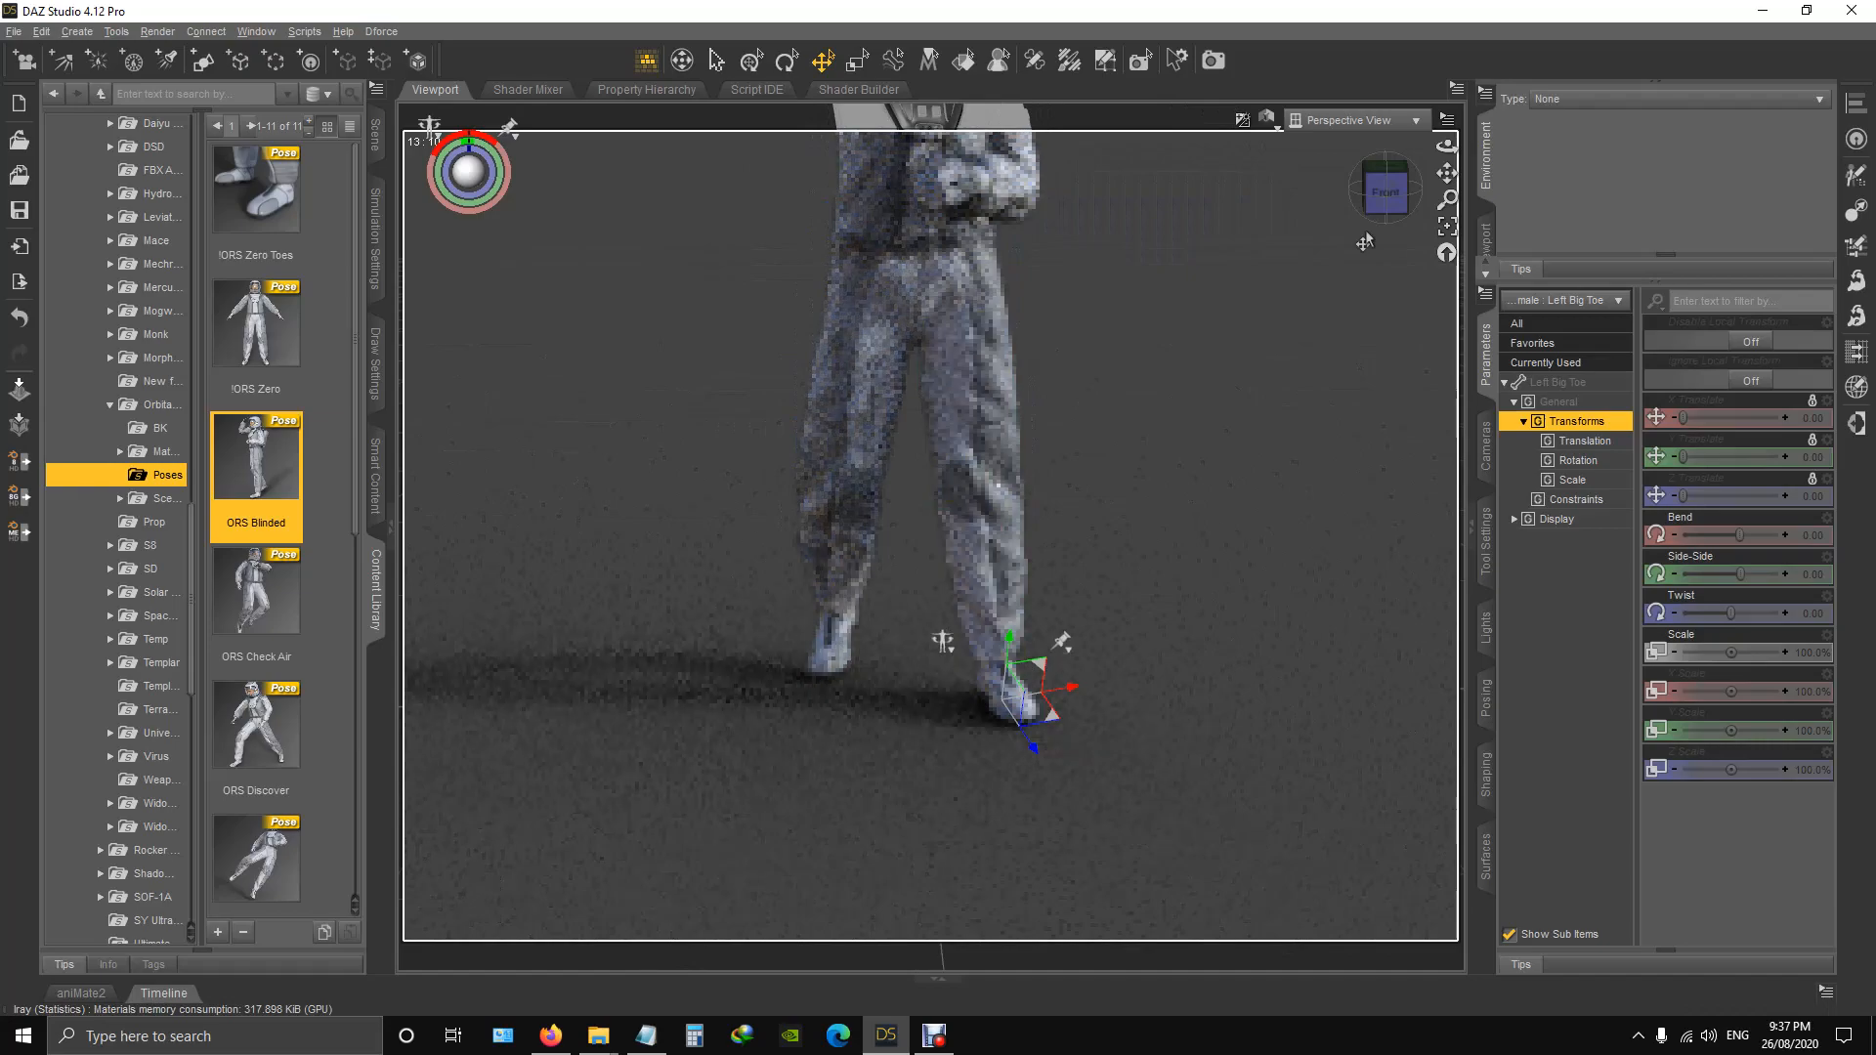
drag(1444, 179, 1385, 385)
scroll(1110, 311, down, 2)
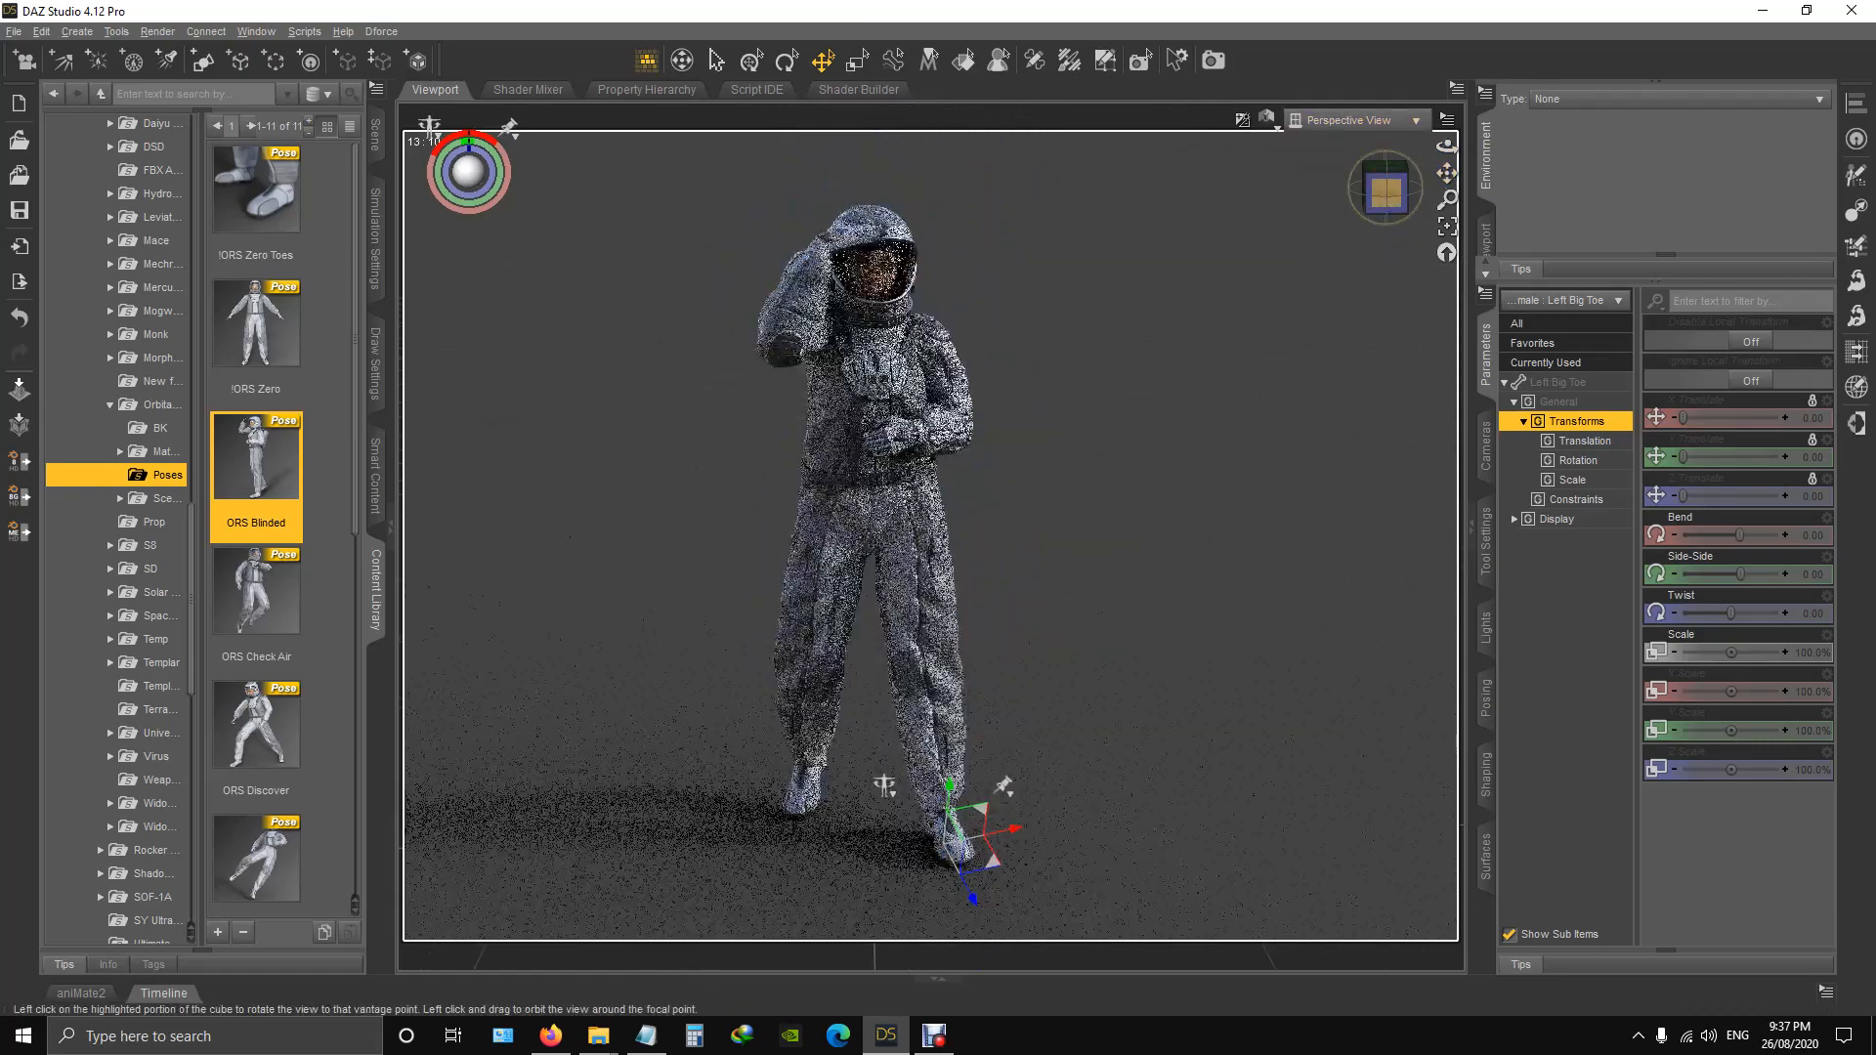
drag(1386, 193, 1344, 199)
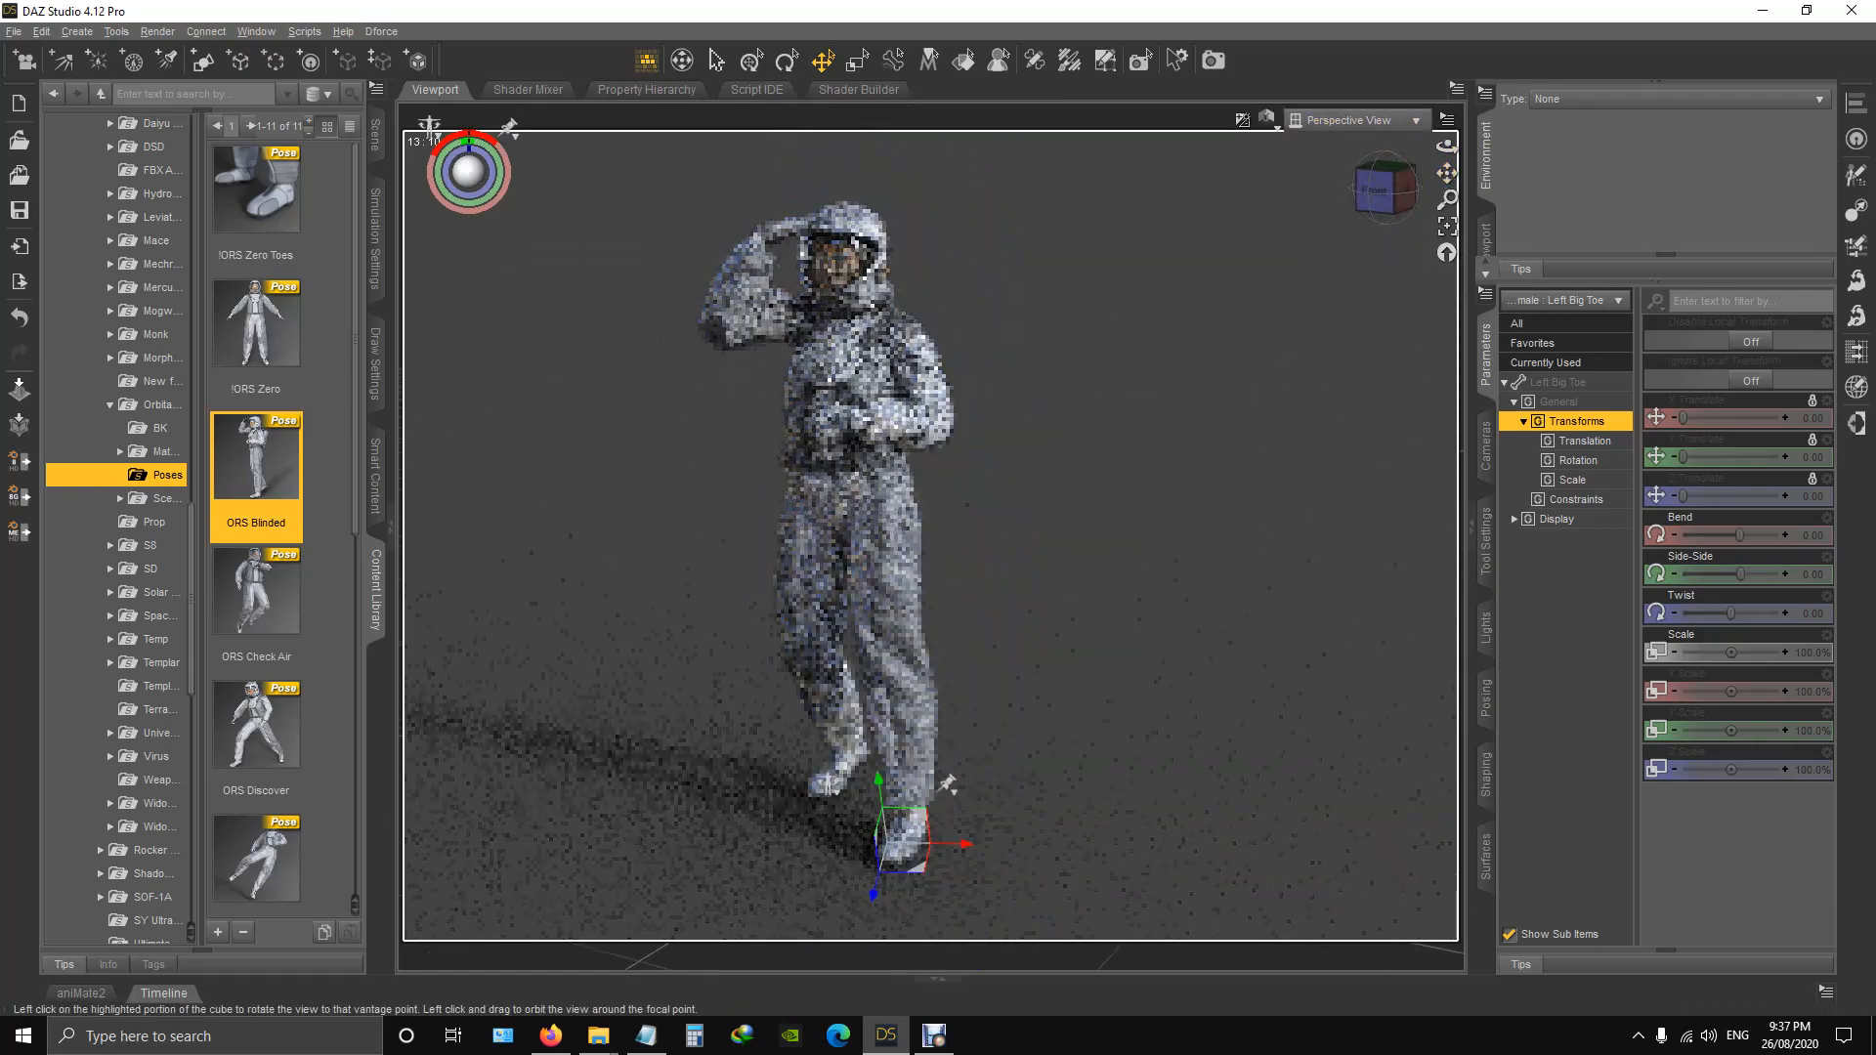
Apply the ORS Check Air pose, followed by the ORS Discover pose.
double_click(252, 604)
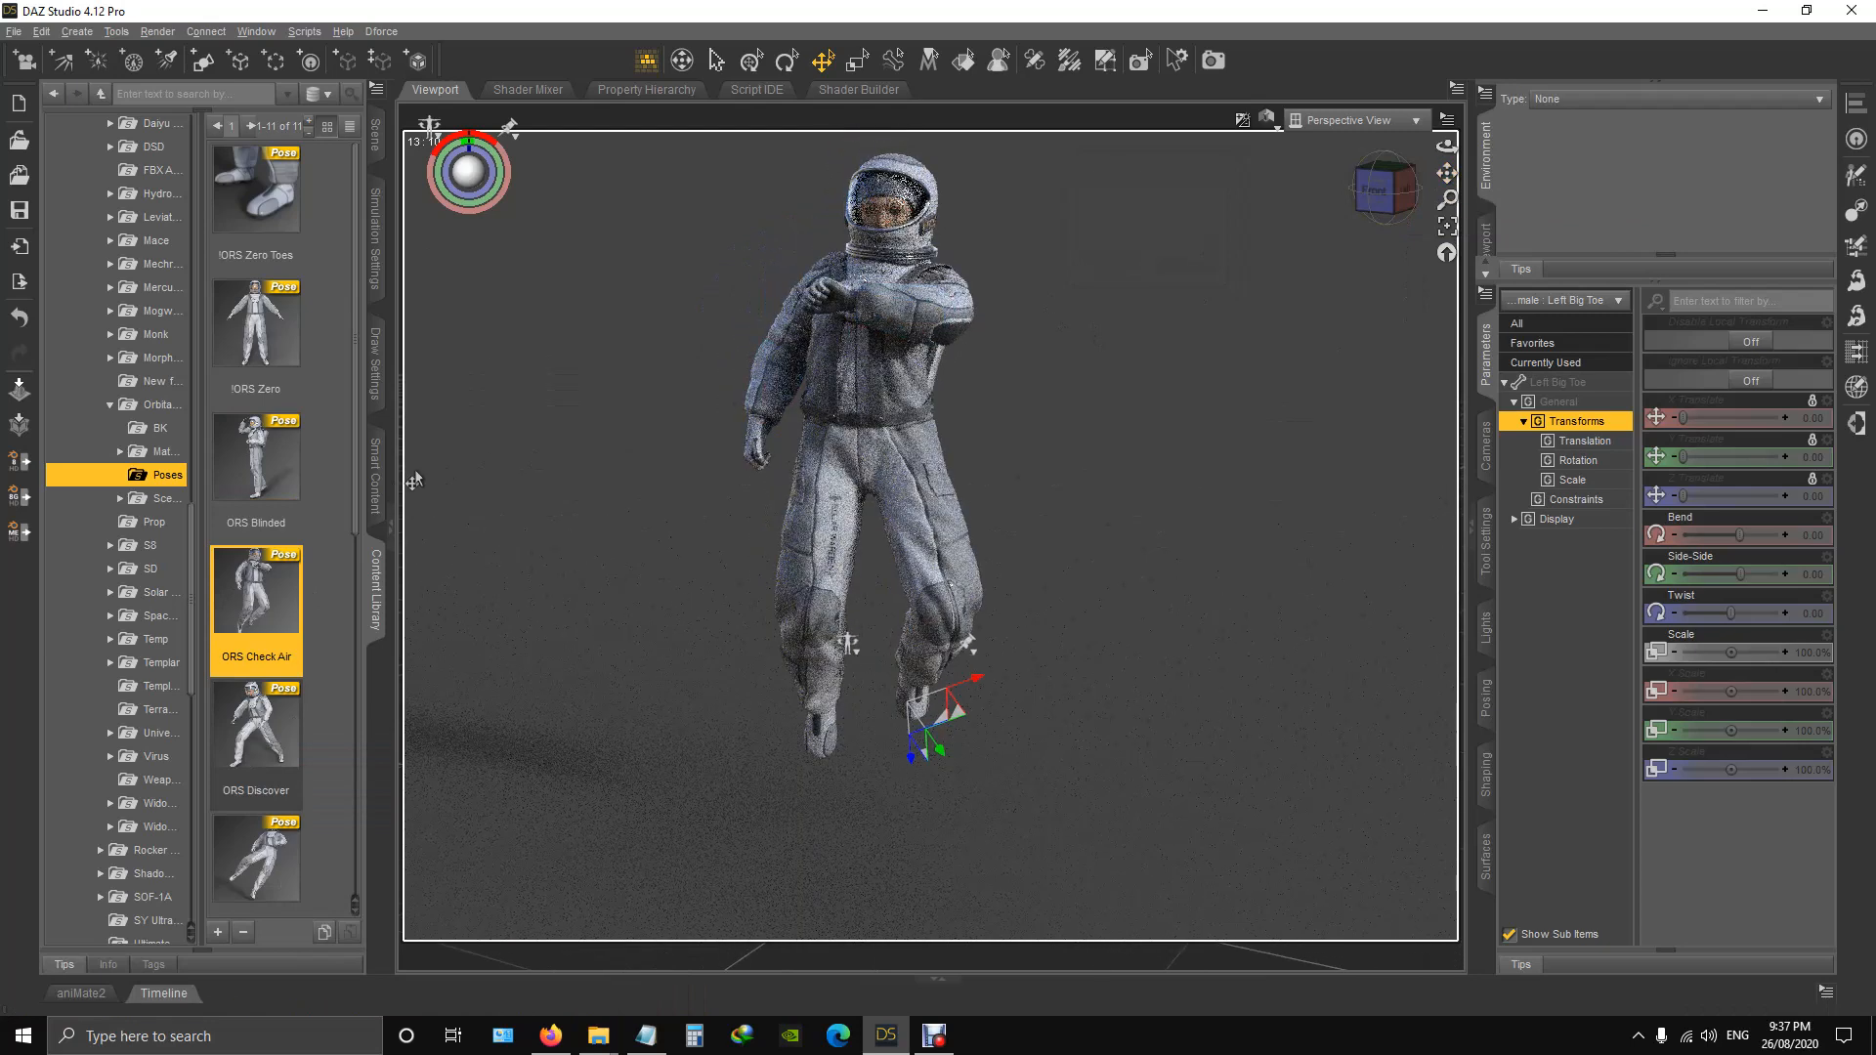
double_click(272, 722)
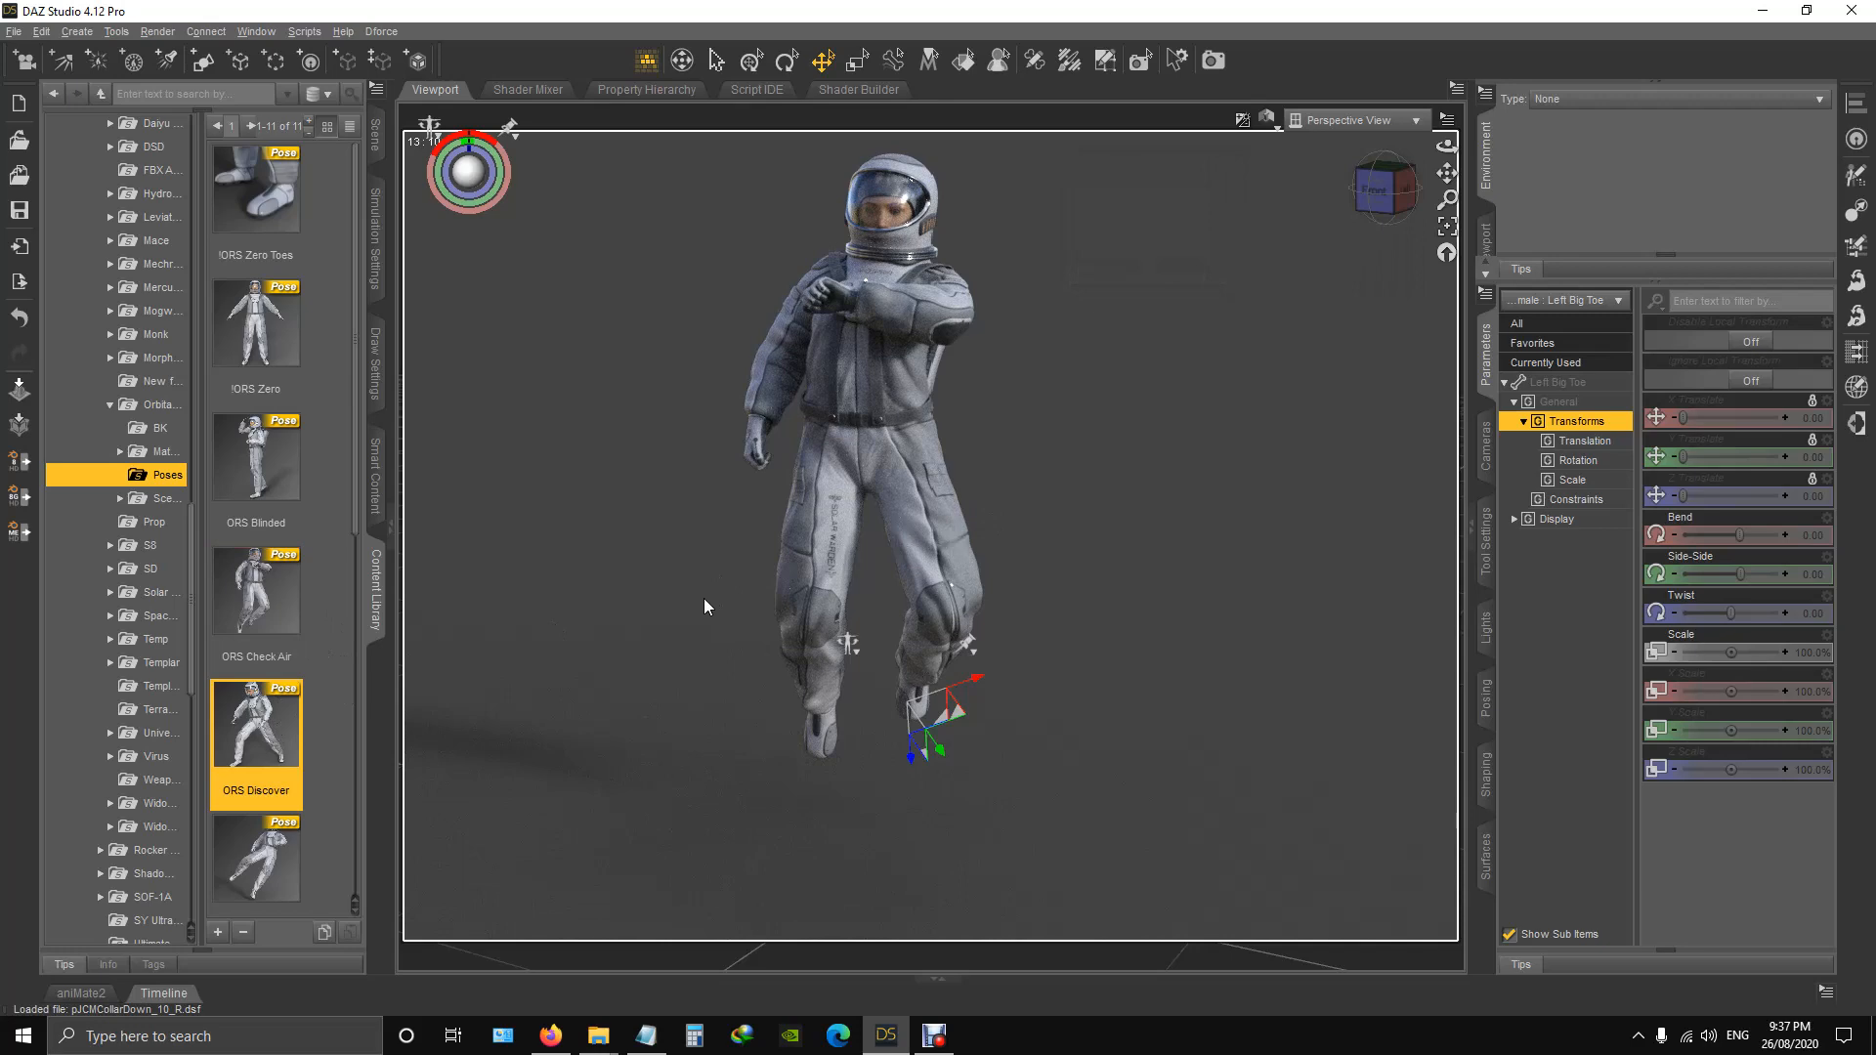
Apply the ORS Float Back pose, followed by the ORS Float pose.
scroll(309, 733, down, 3)
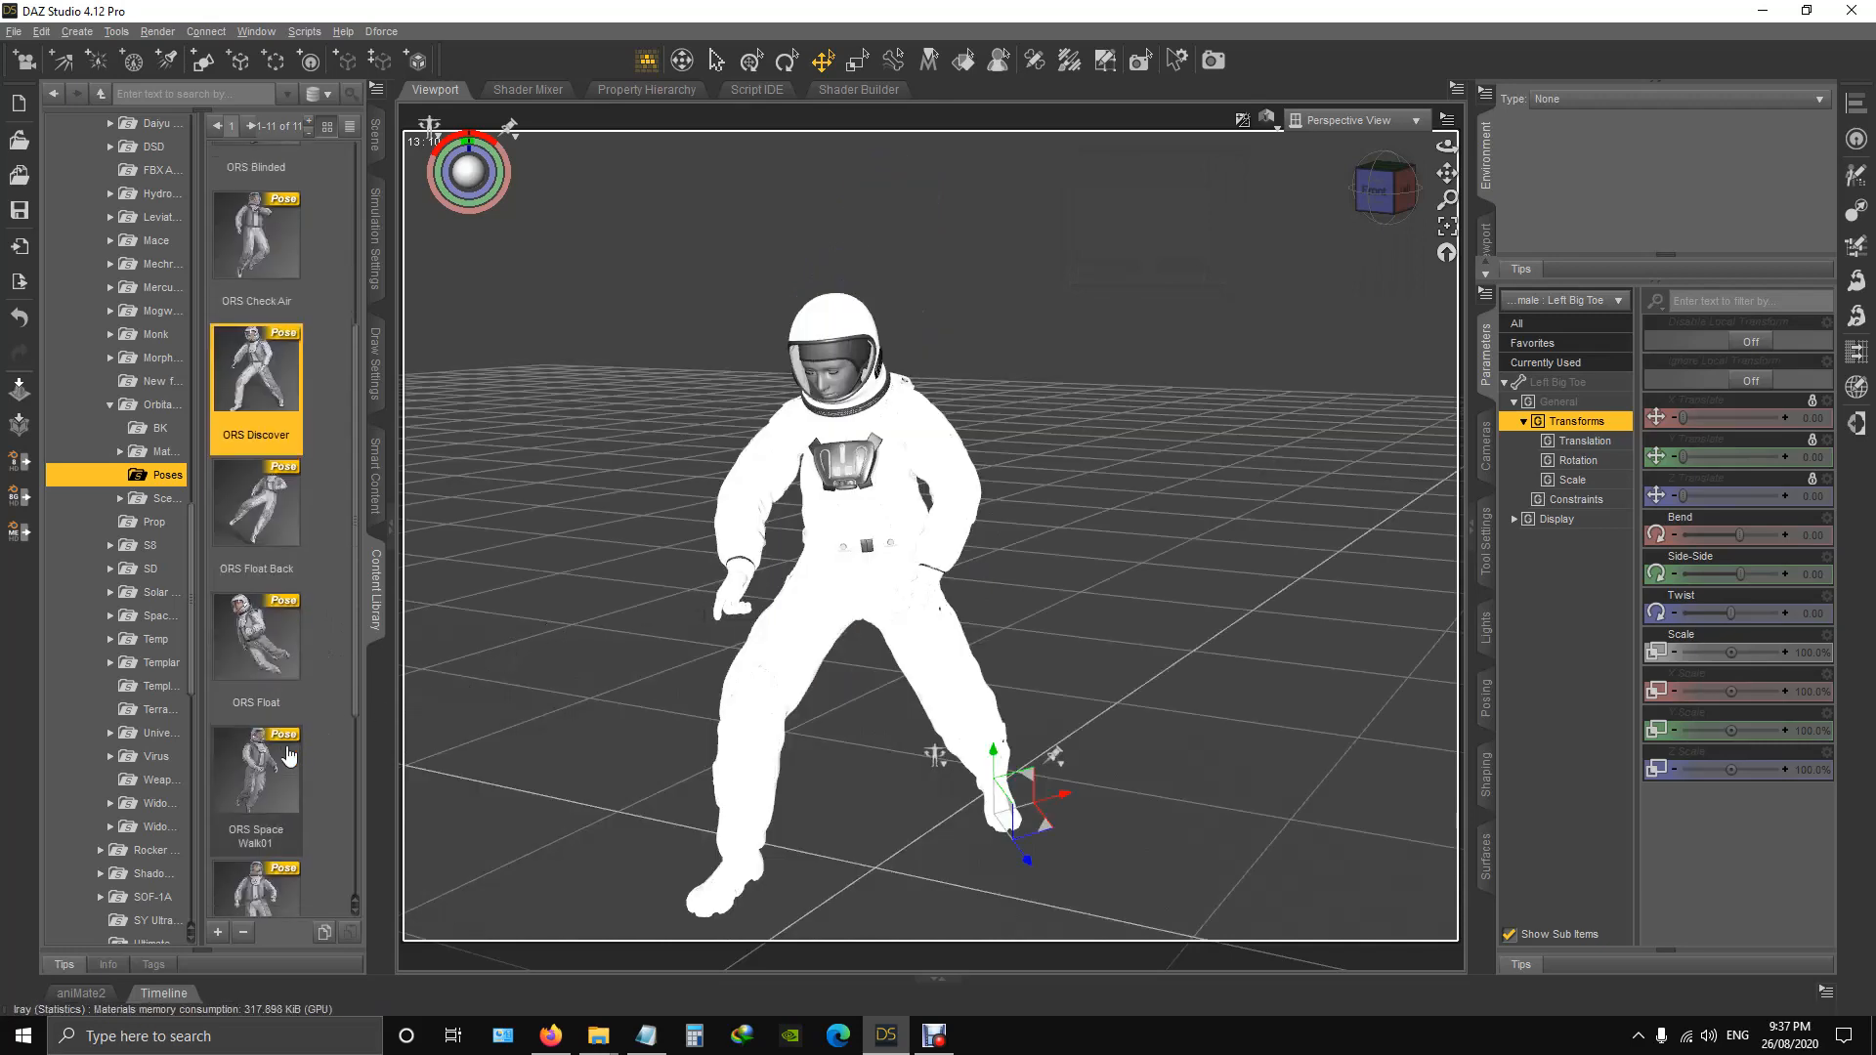
double_click(255, 469)
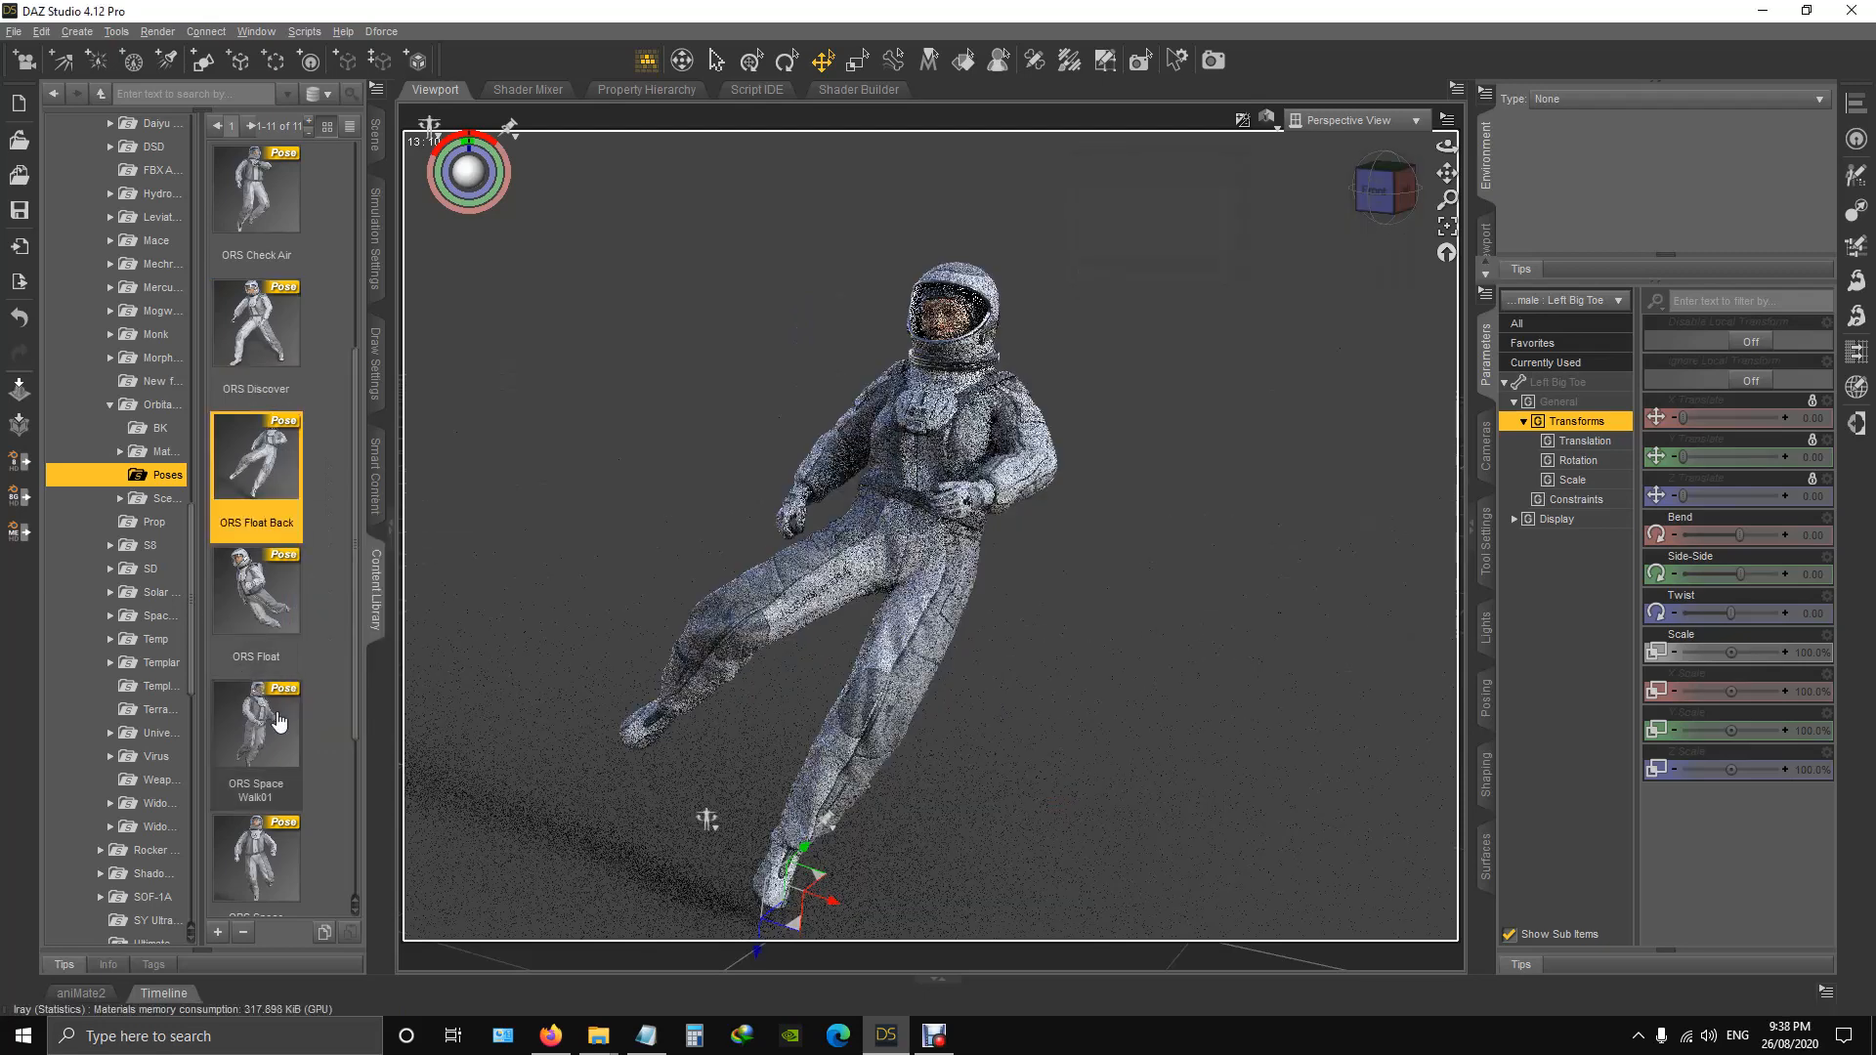
double_click(253, 585)
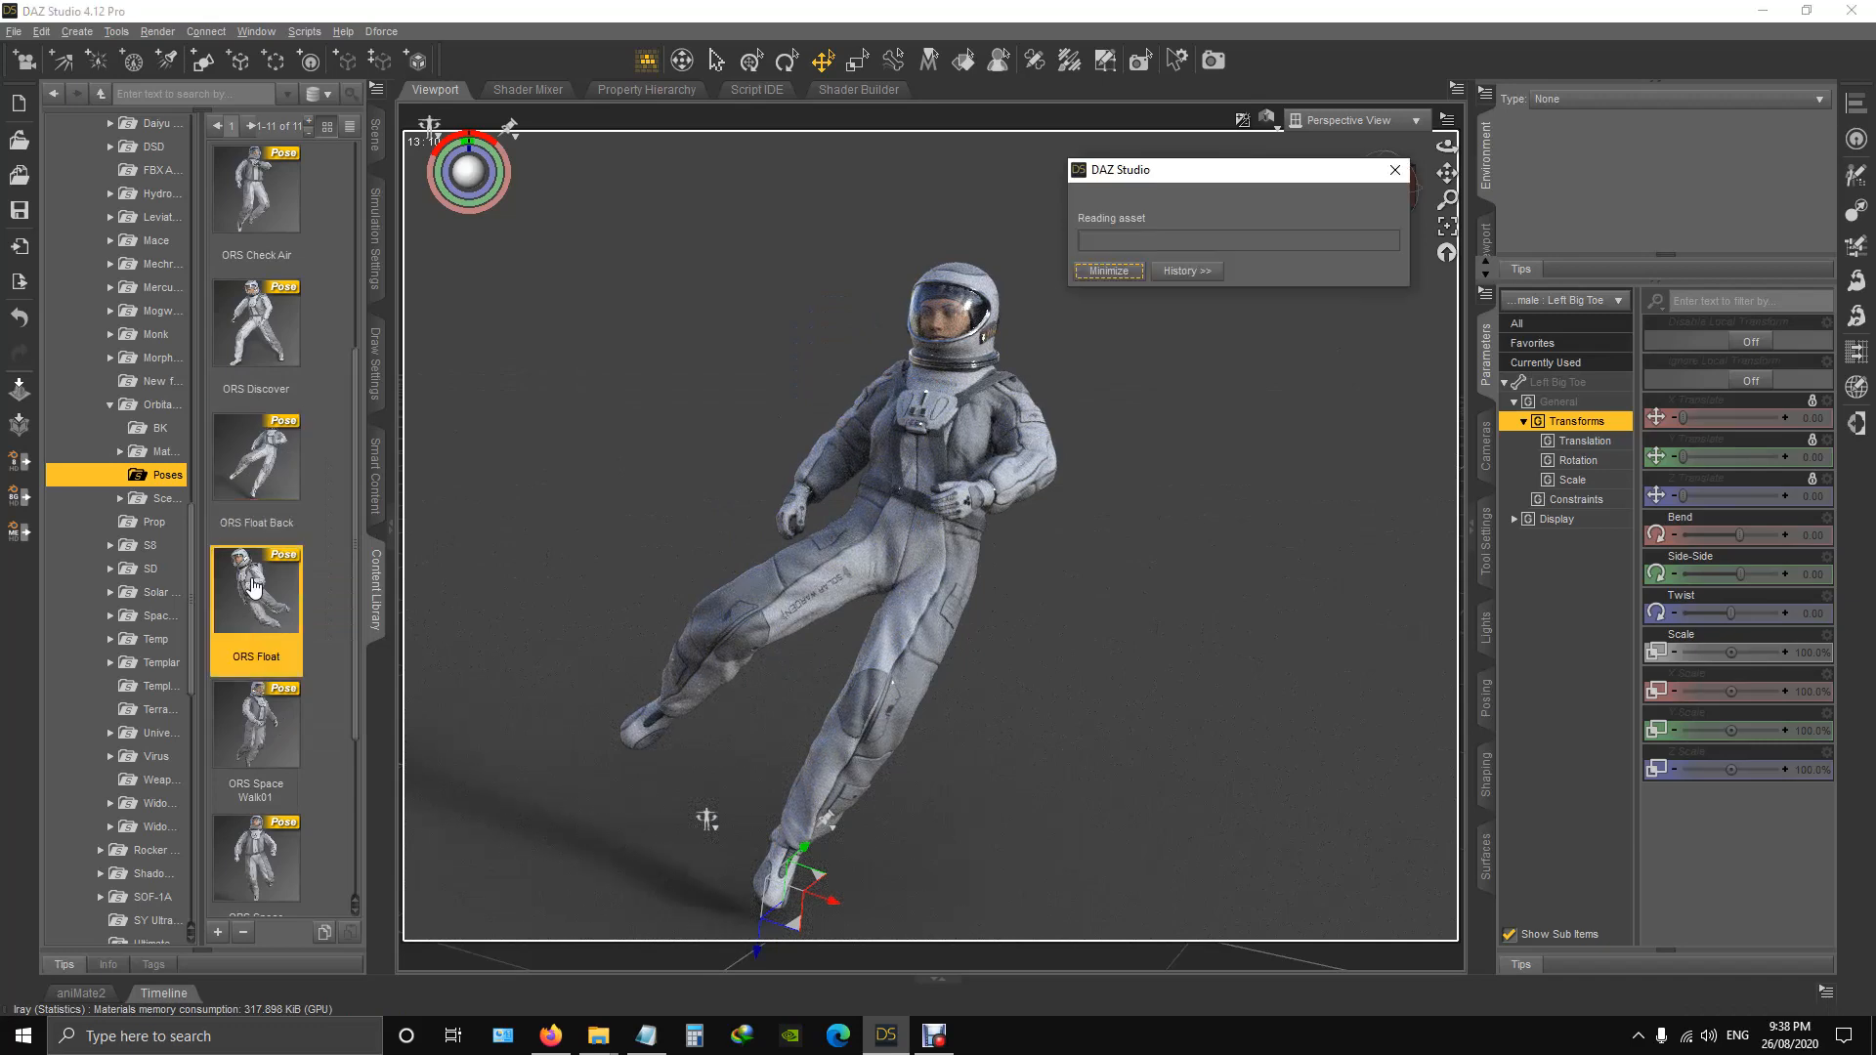
View the floating figure from another angle and apply the ORS Space Walk01 pose.
mouse_move(283, 750)
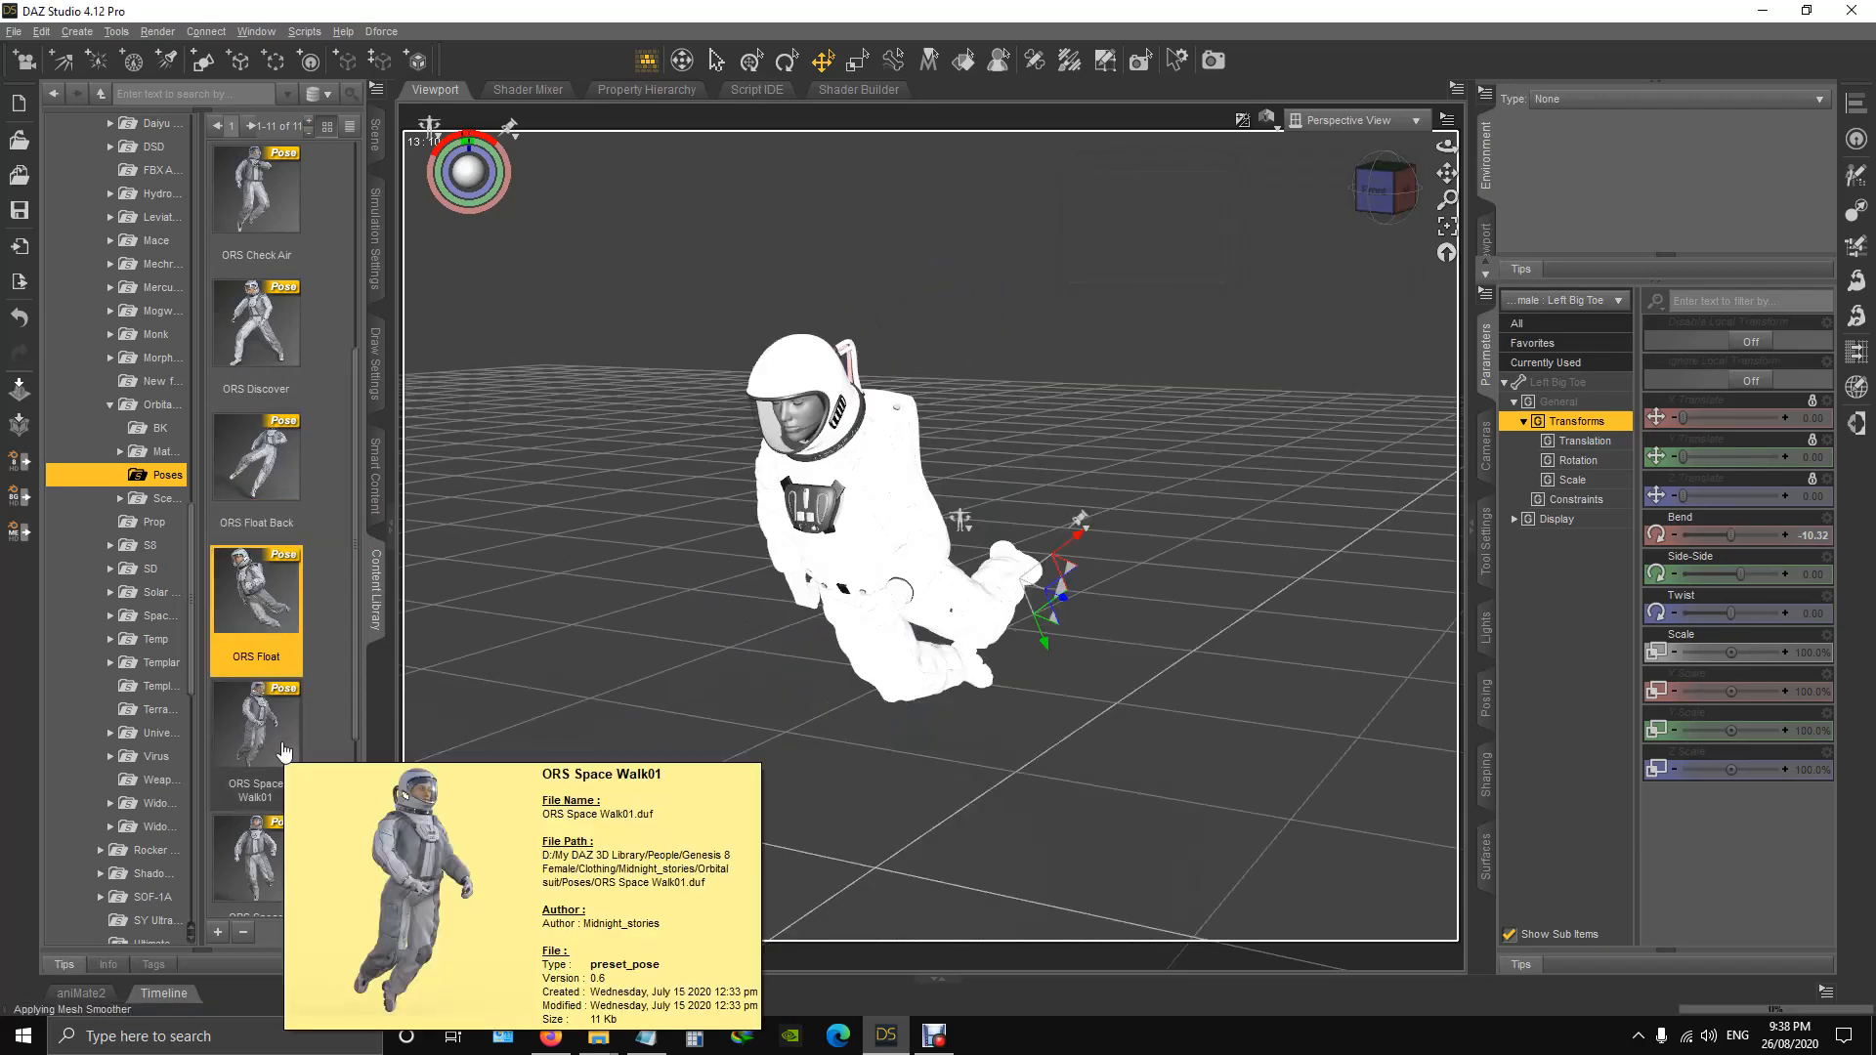
drag(1385, 207, 1581, 235)
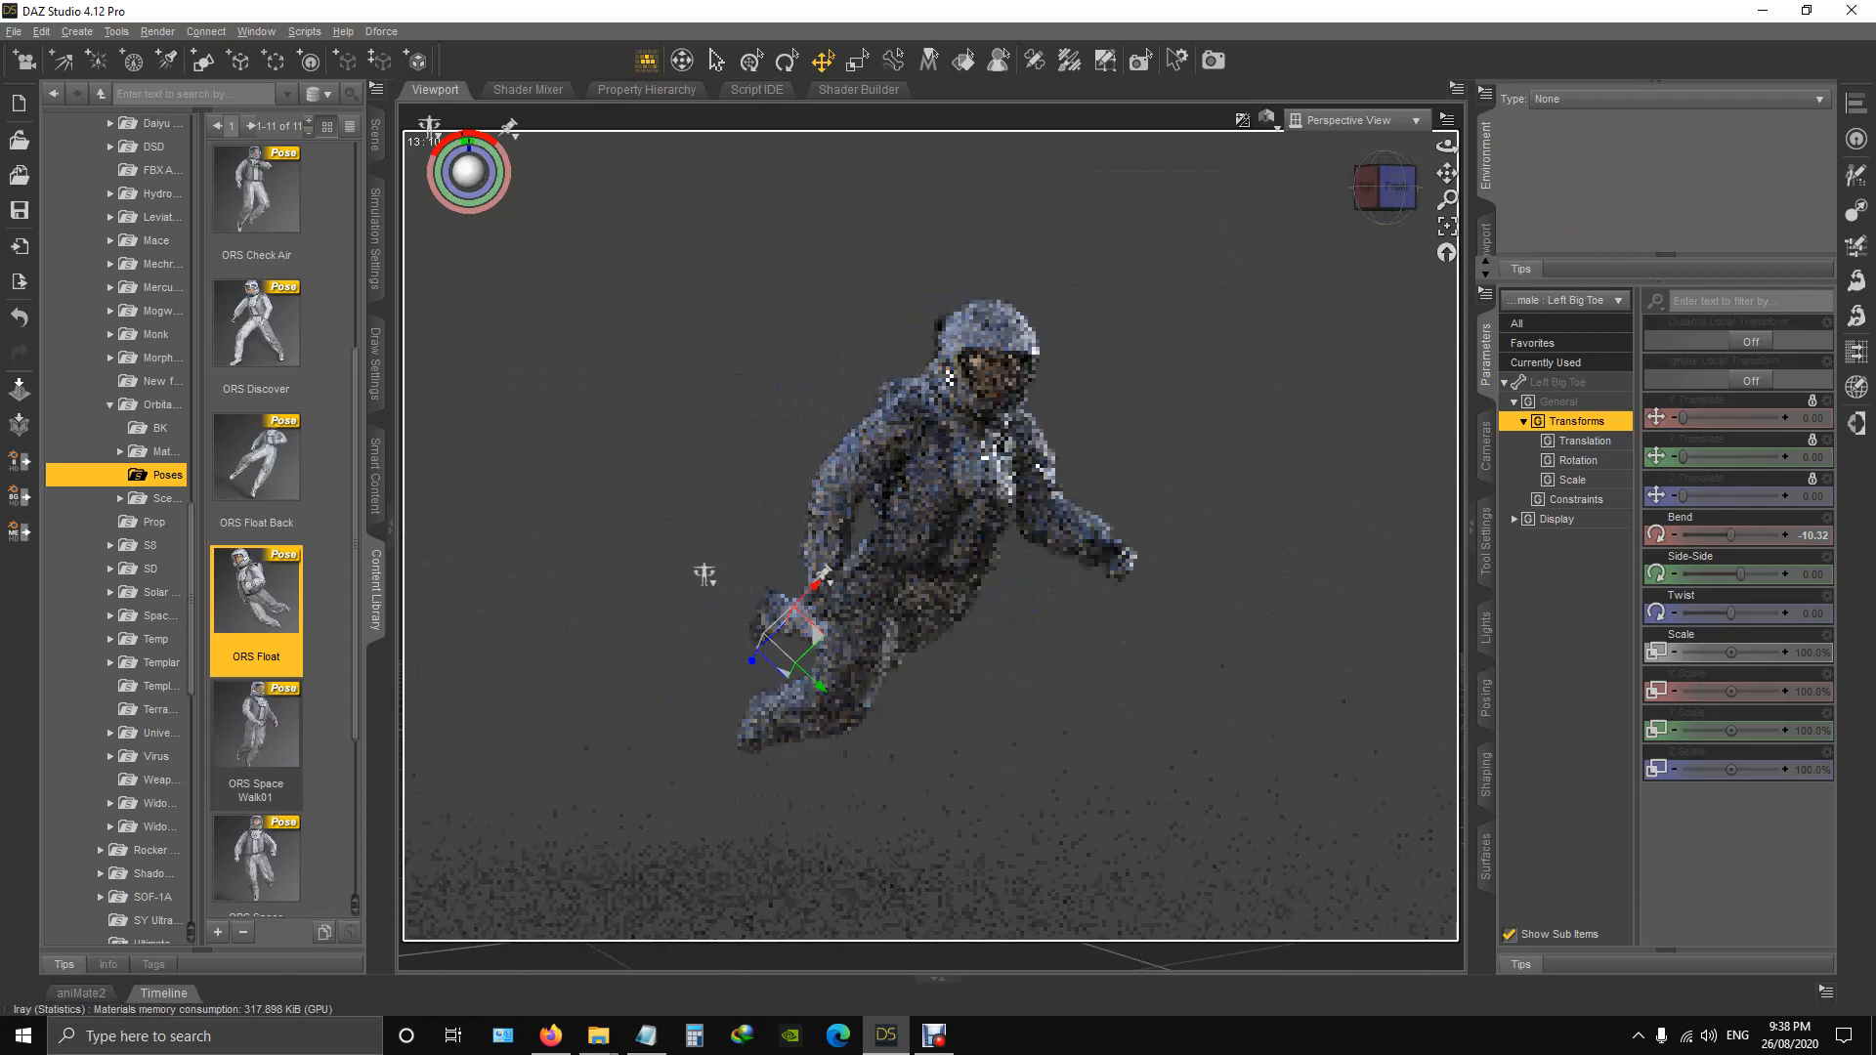
double_click(265, 715)
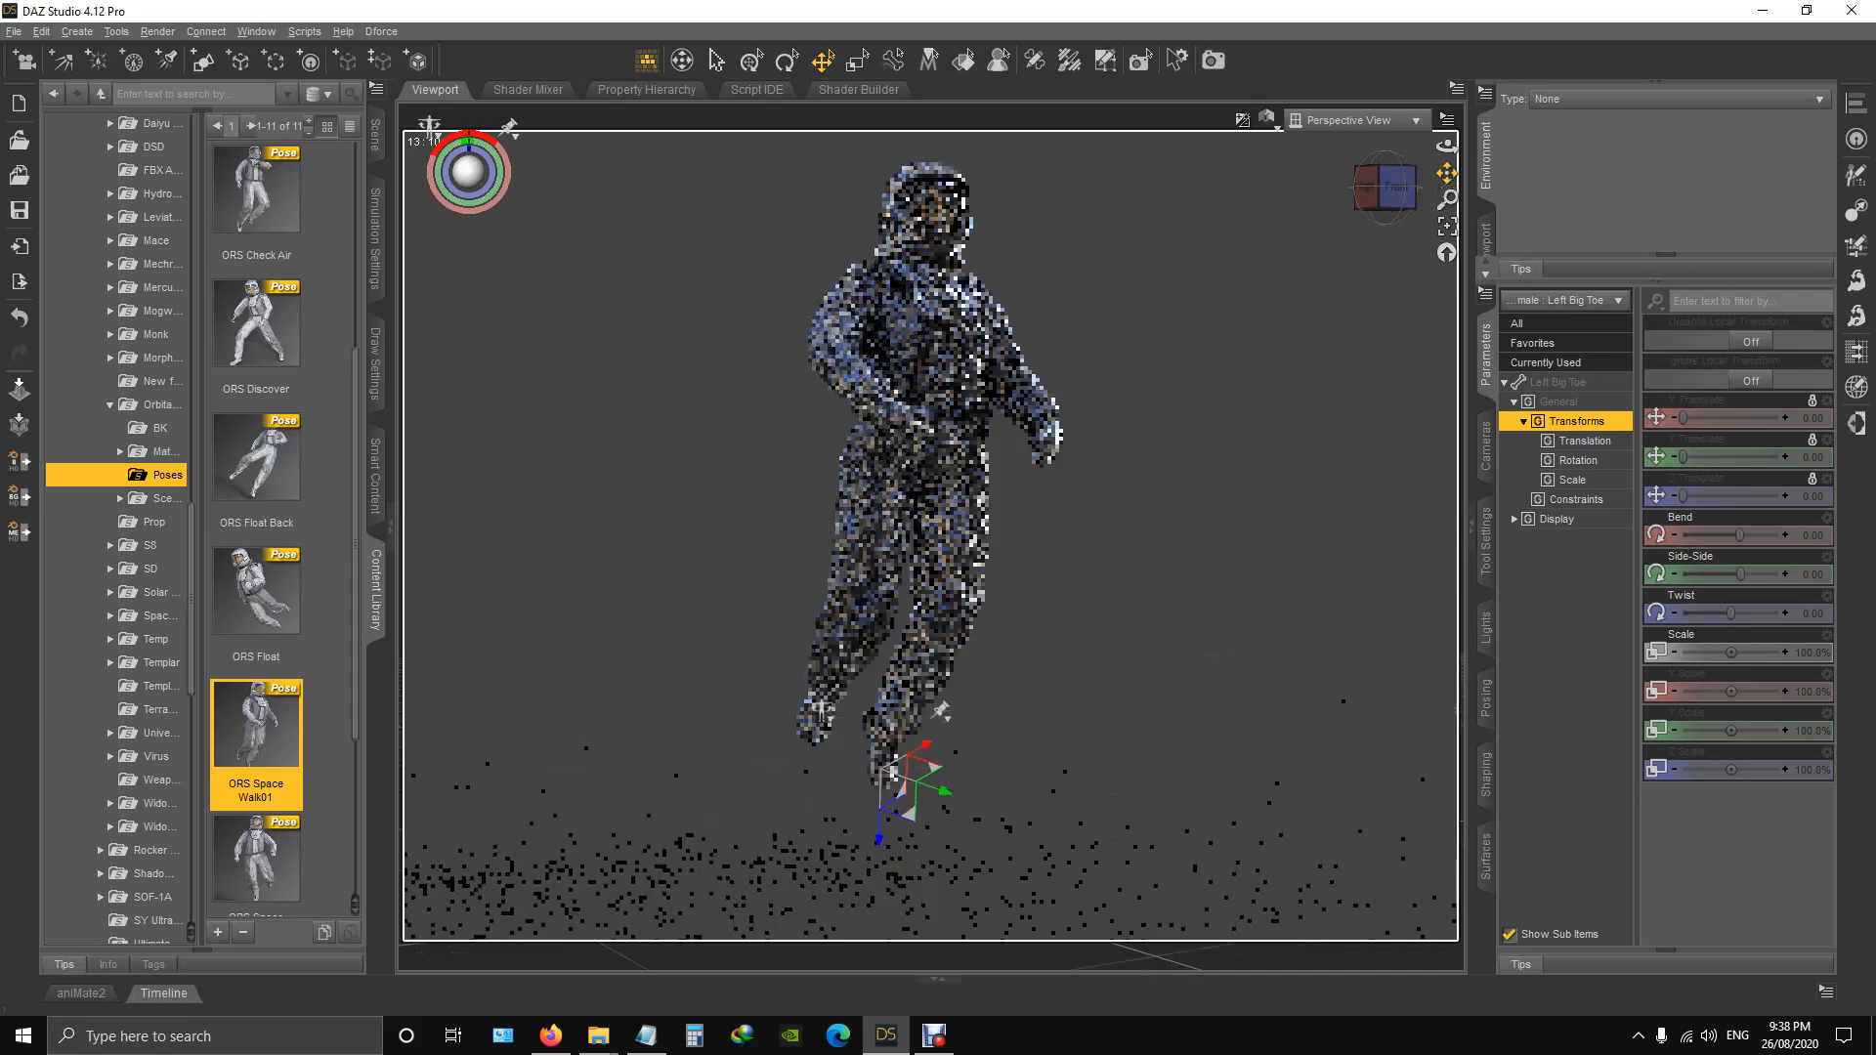
Apply the ORS Space Walk02 pose, view the figure from the front and apply the ORS Stand pose.
double_click(260, 856)
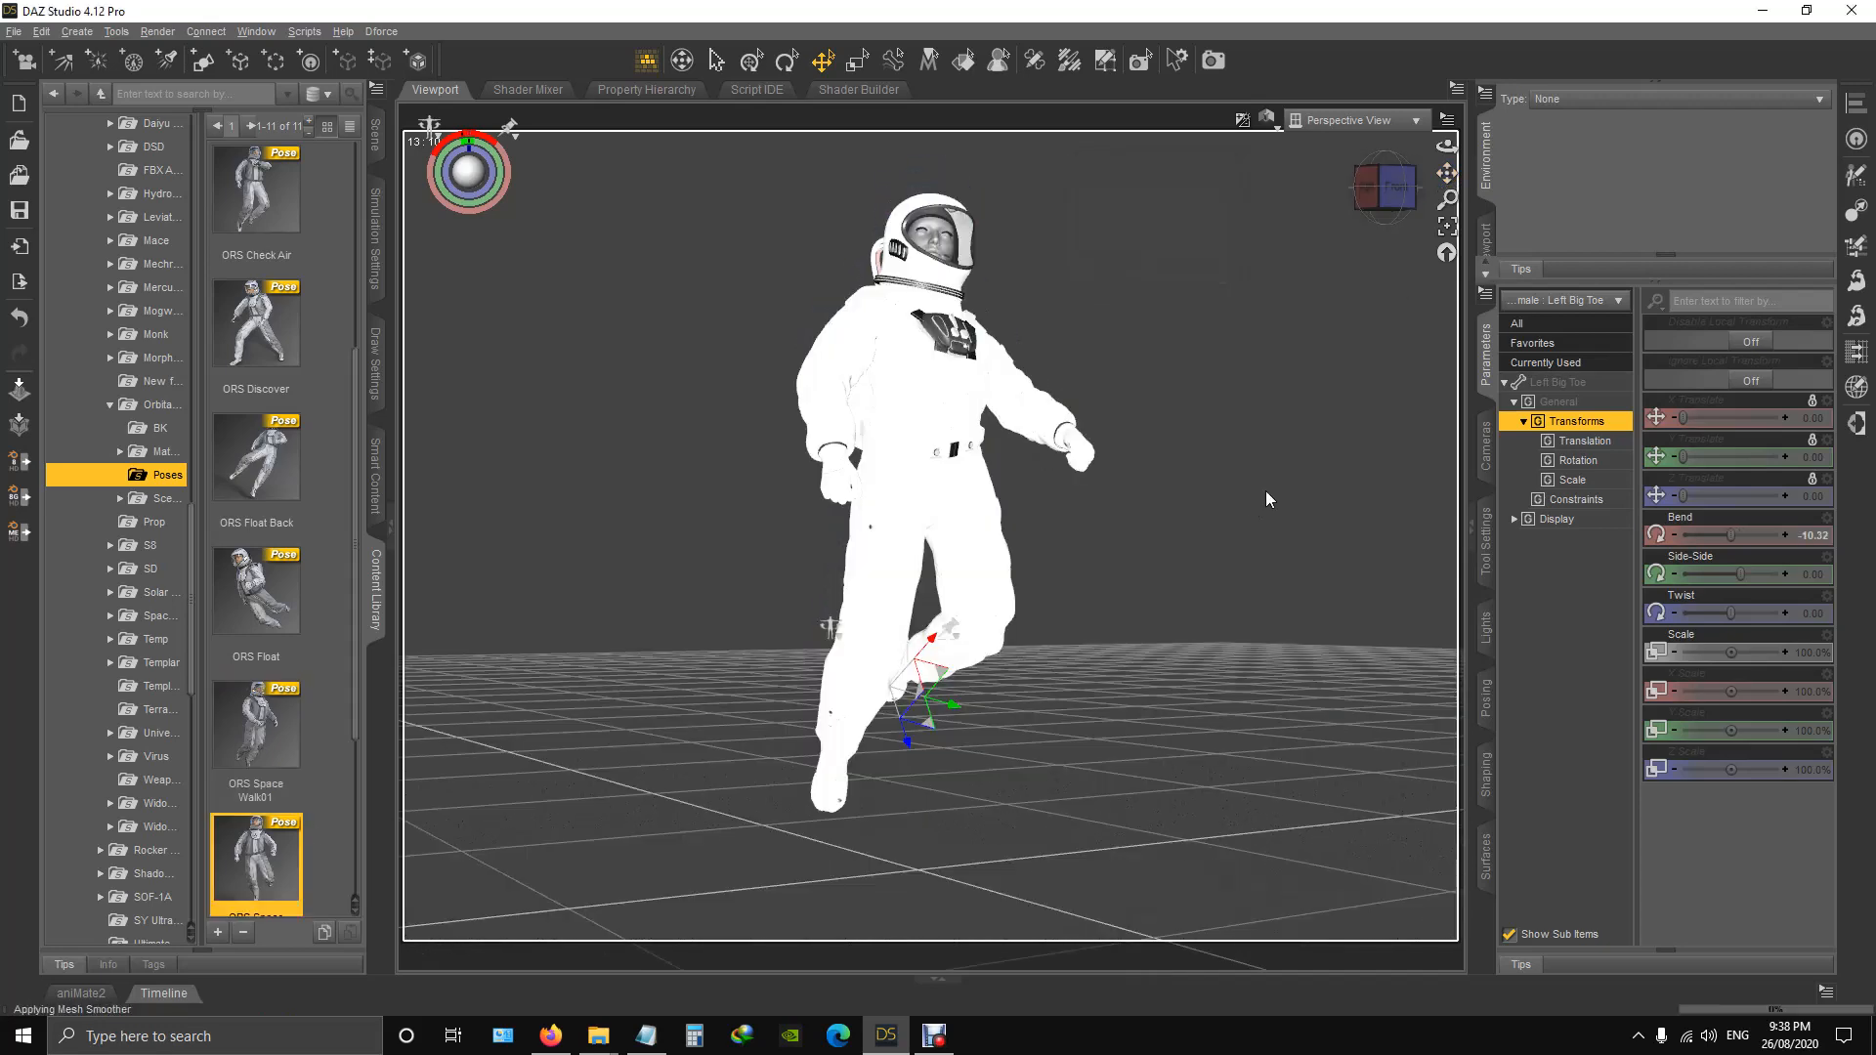
click(1397, 189)
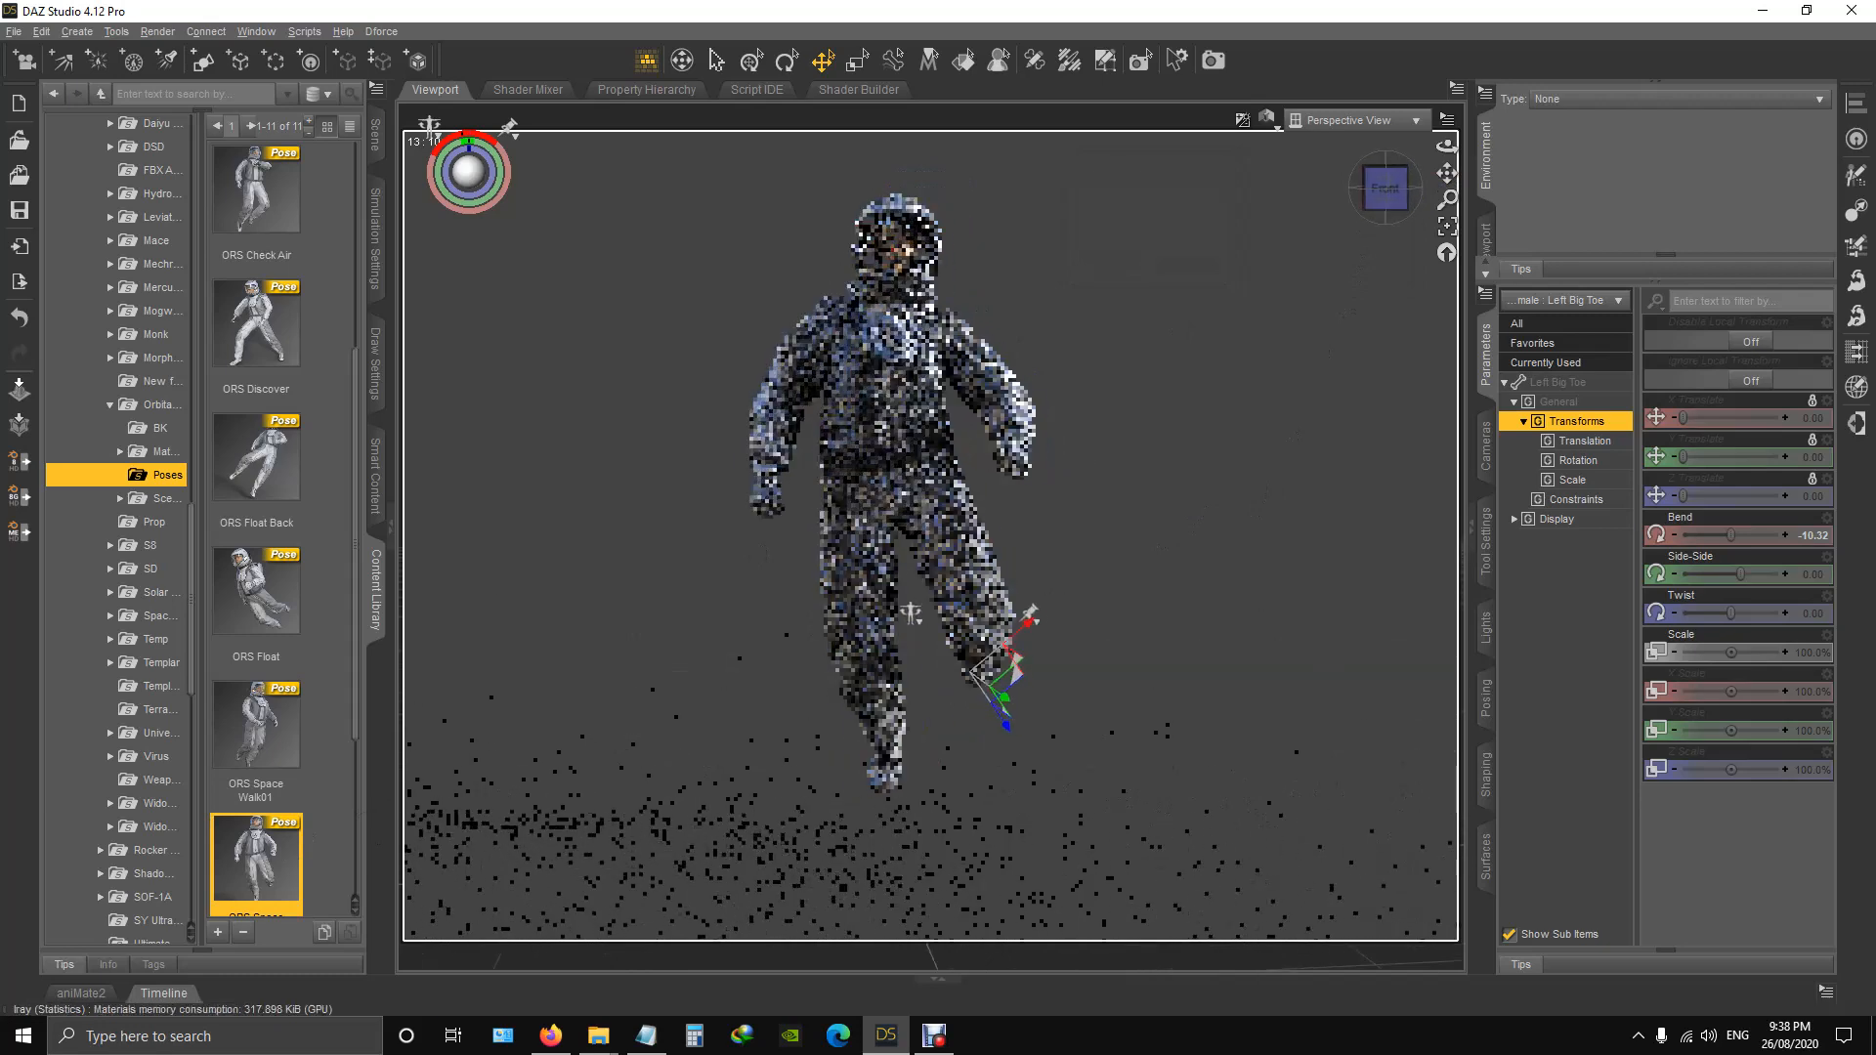
scroll(267, 838, down, 3)
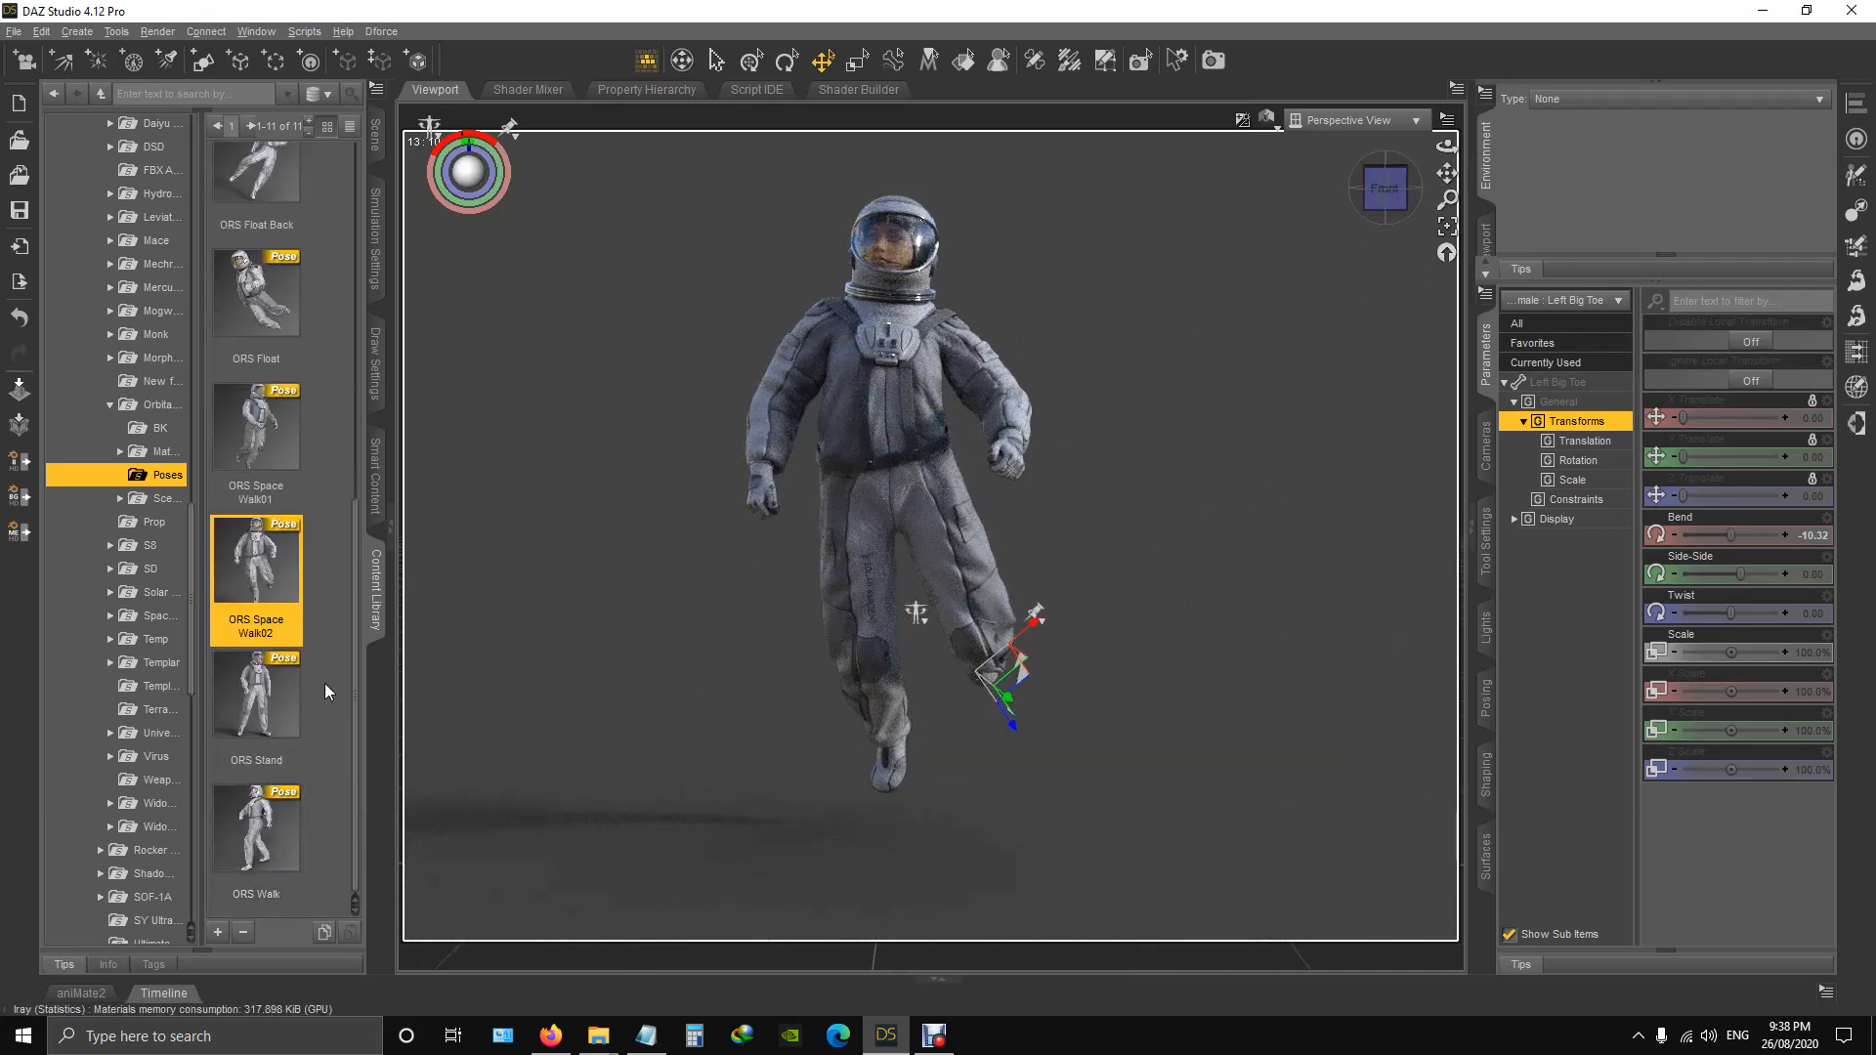
double_click(272, 710)
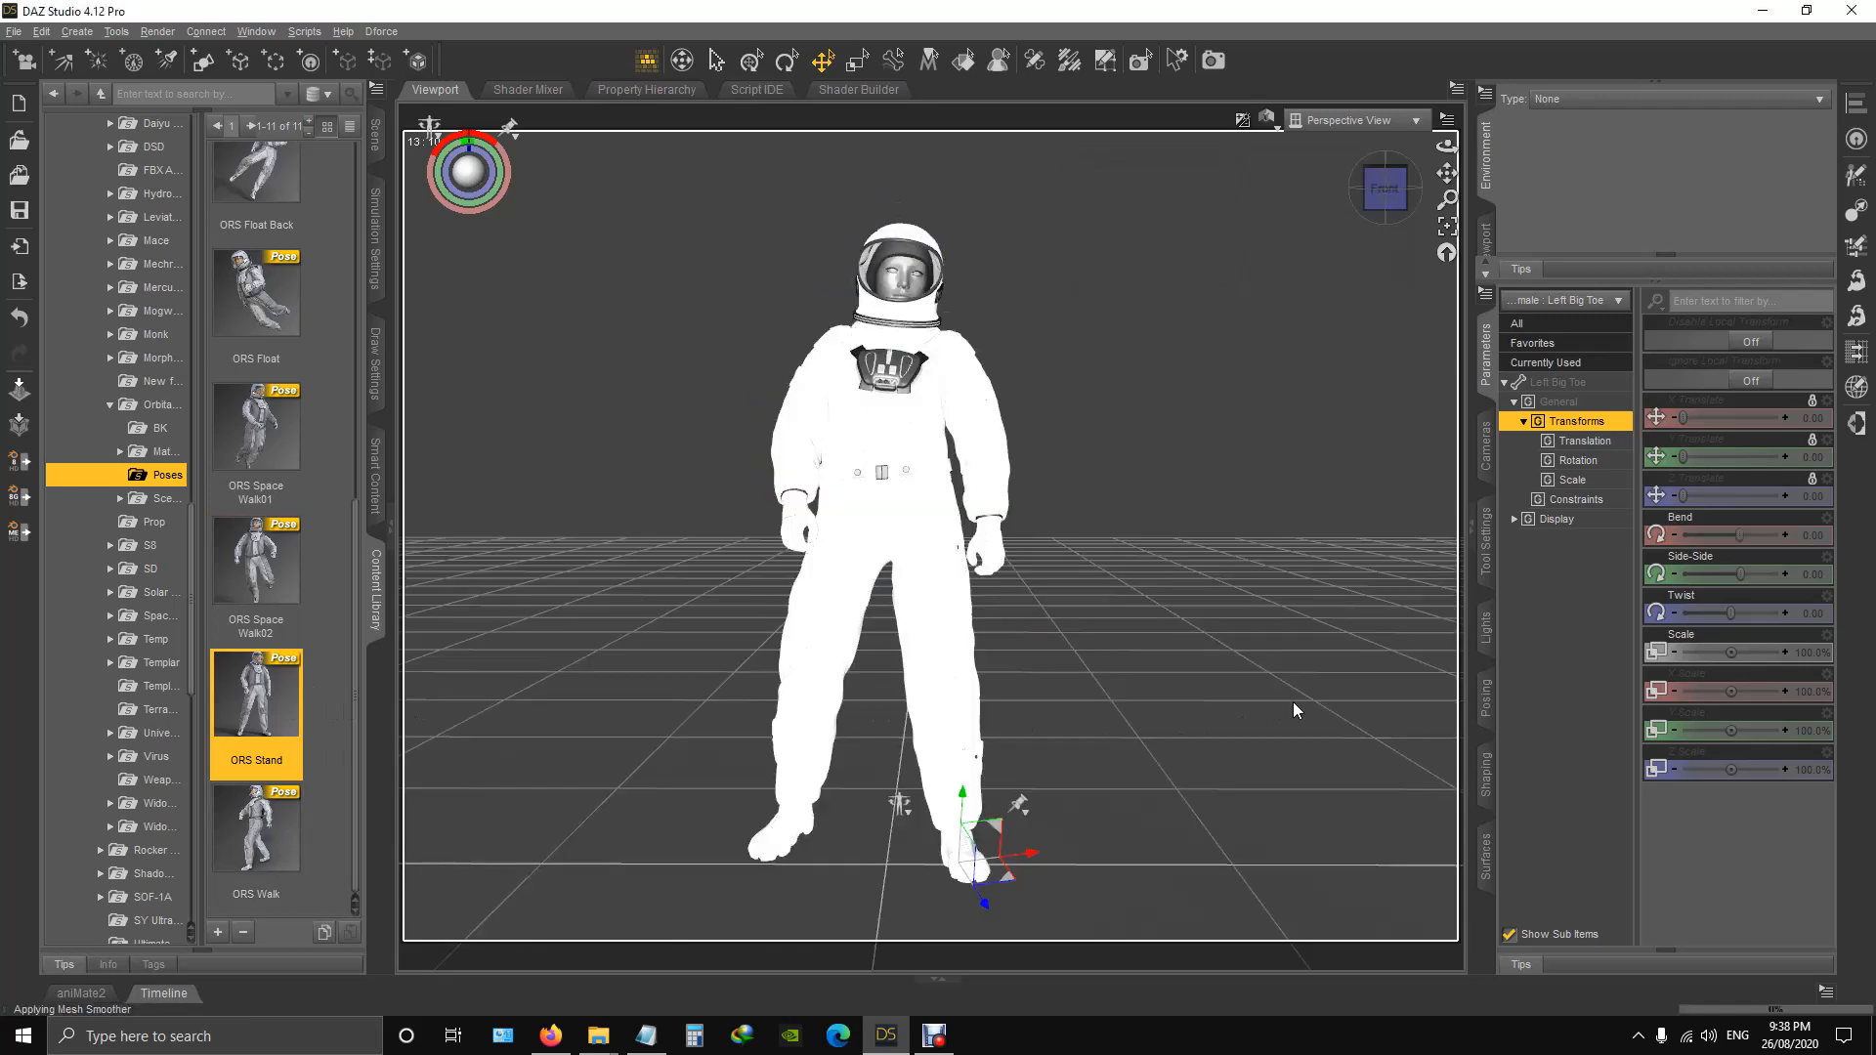
Apply the ORS Walk pose and view the walking figure from an angle.
double_click(259, 838)
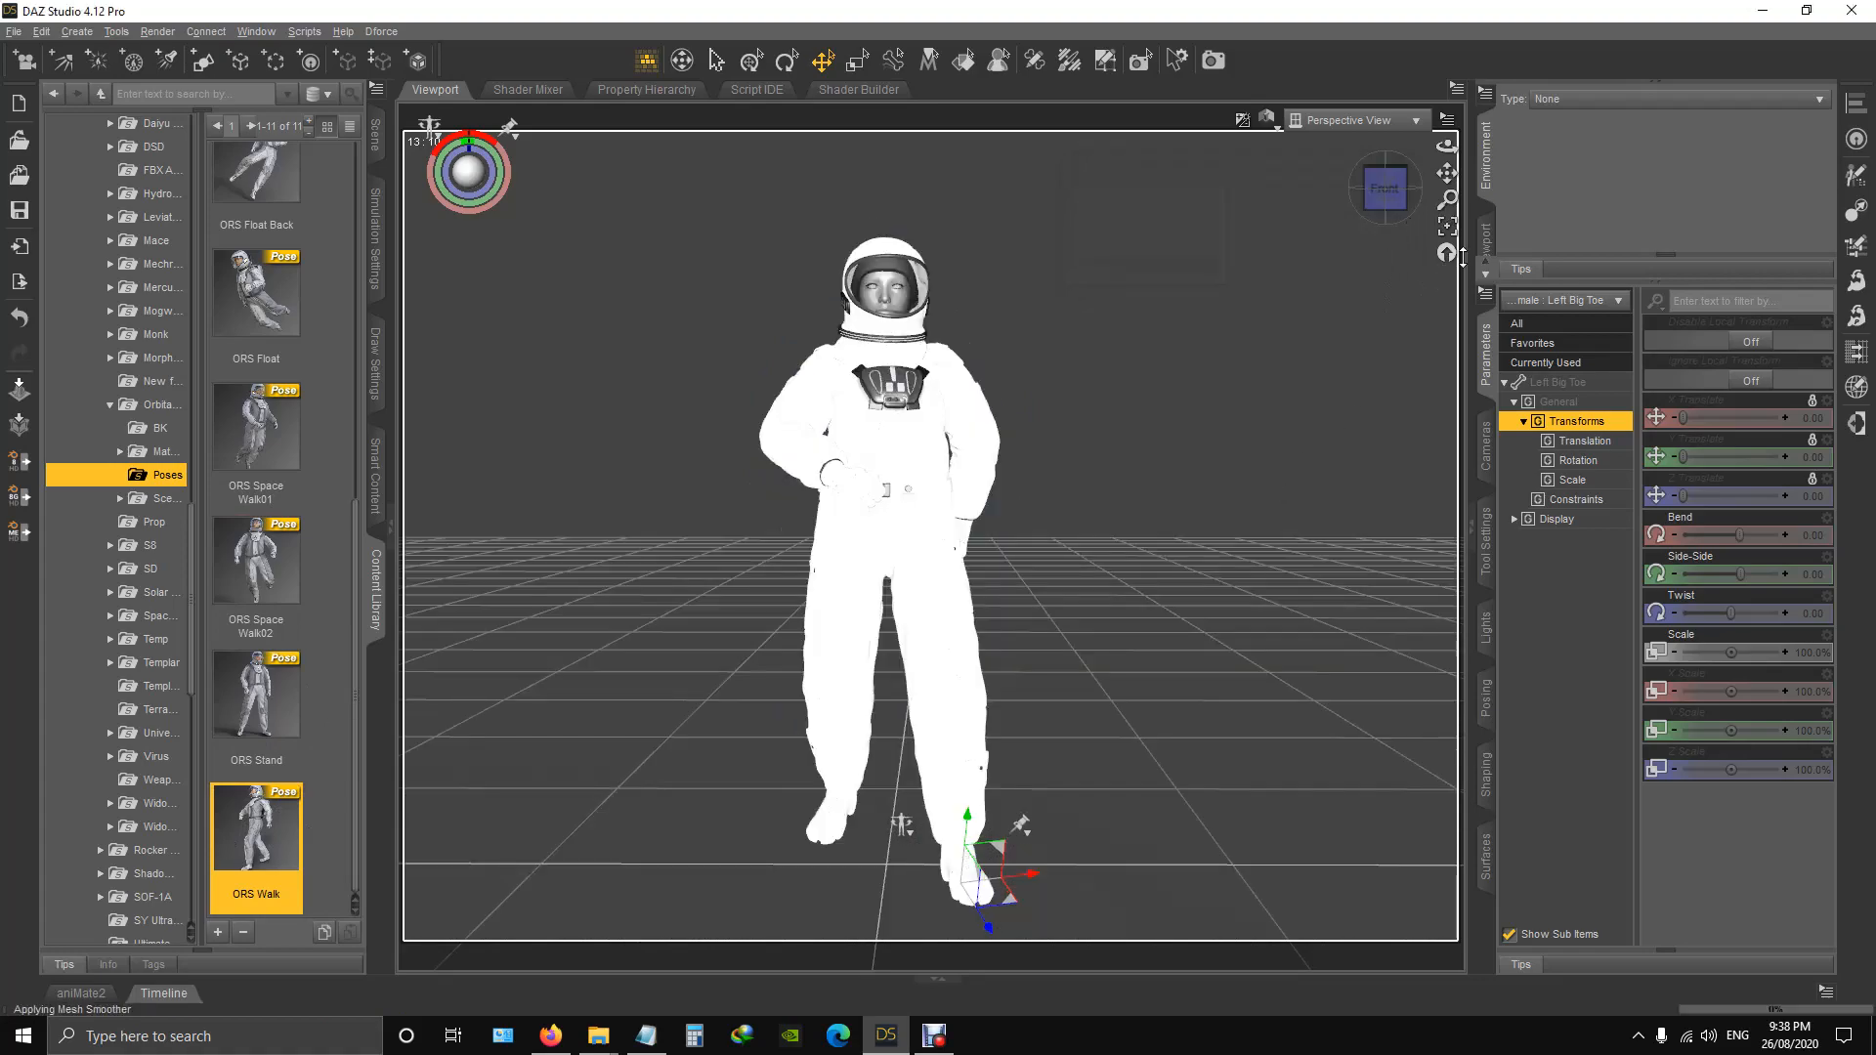
drag(1384, 191, 1444, 153)
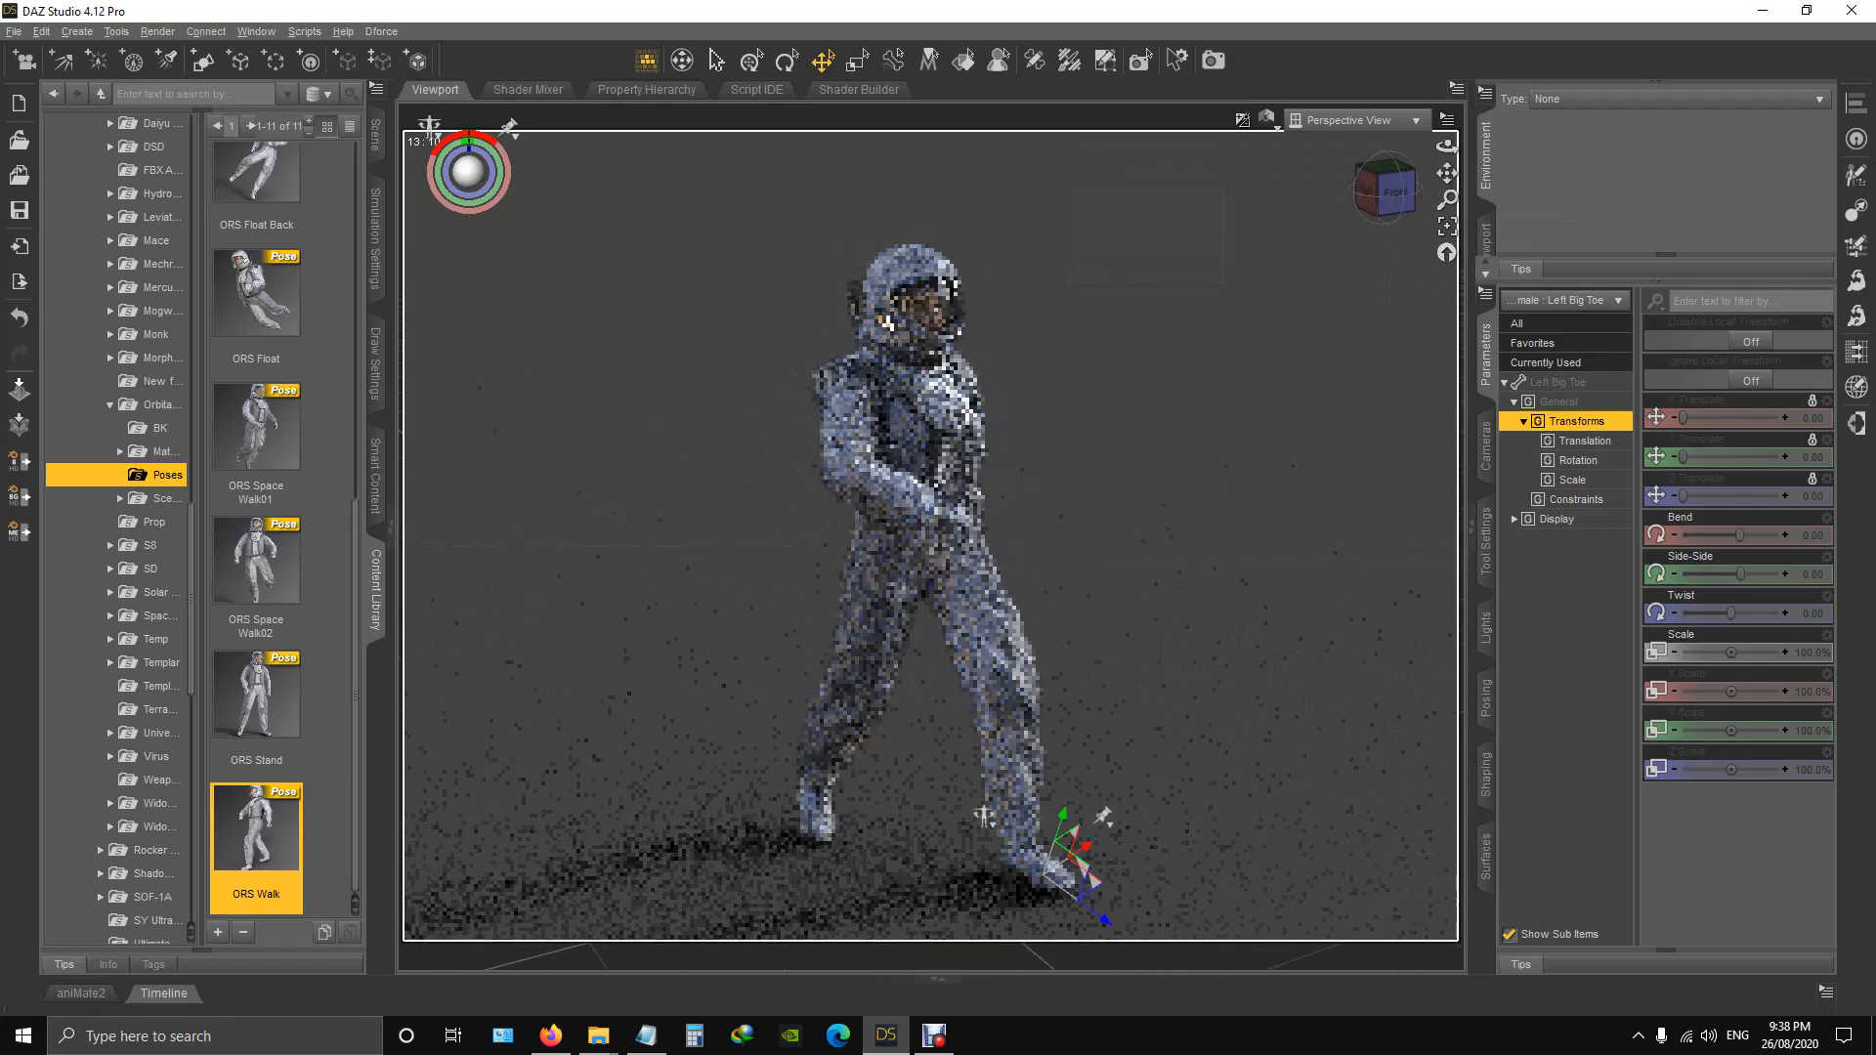
Open the Orbital suit's Materials folder and select the Genesis 8 Female root figure in the scene.
scroll(302, 729, up, 5)
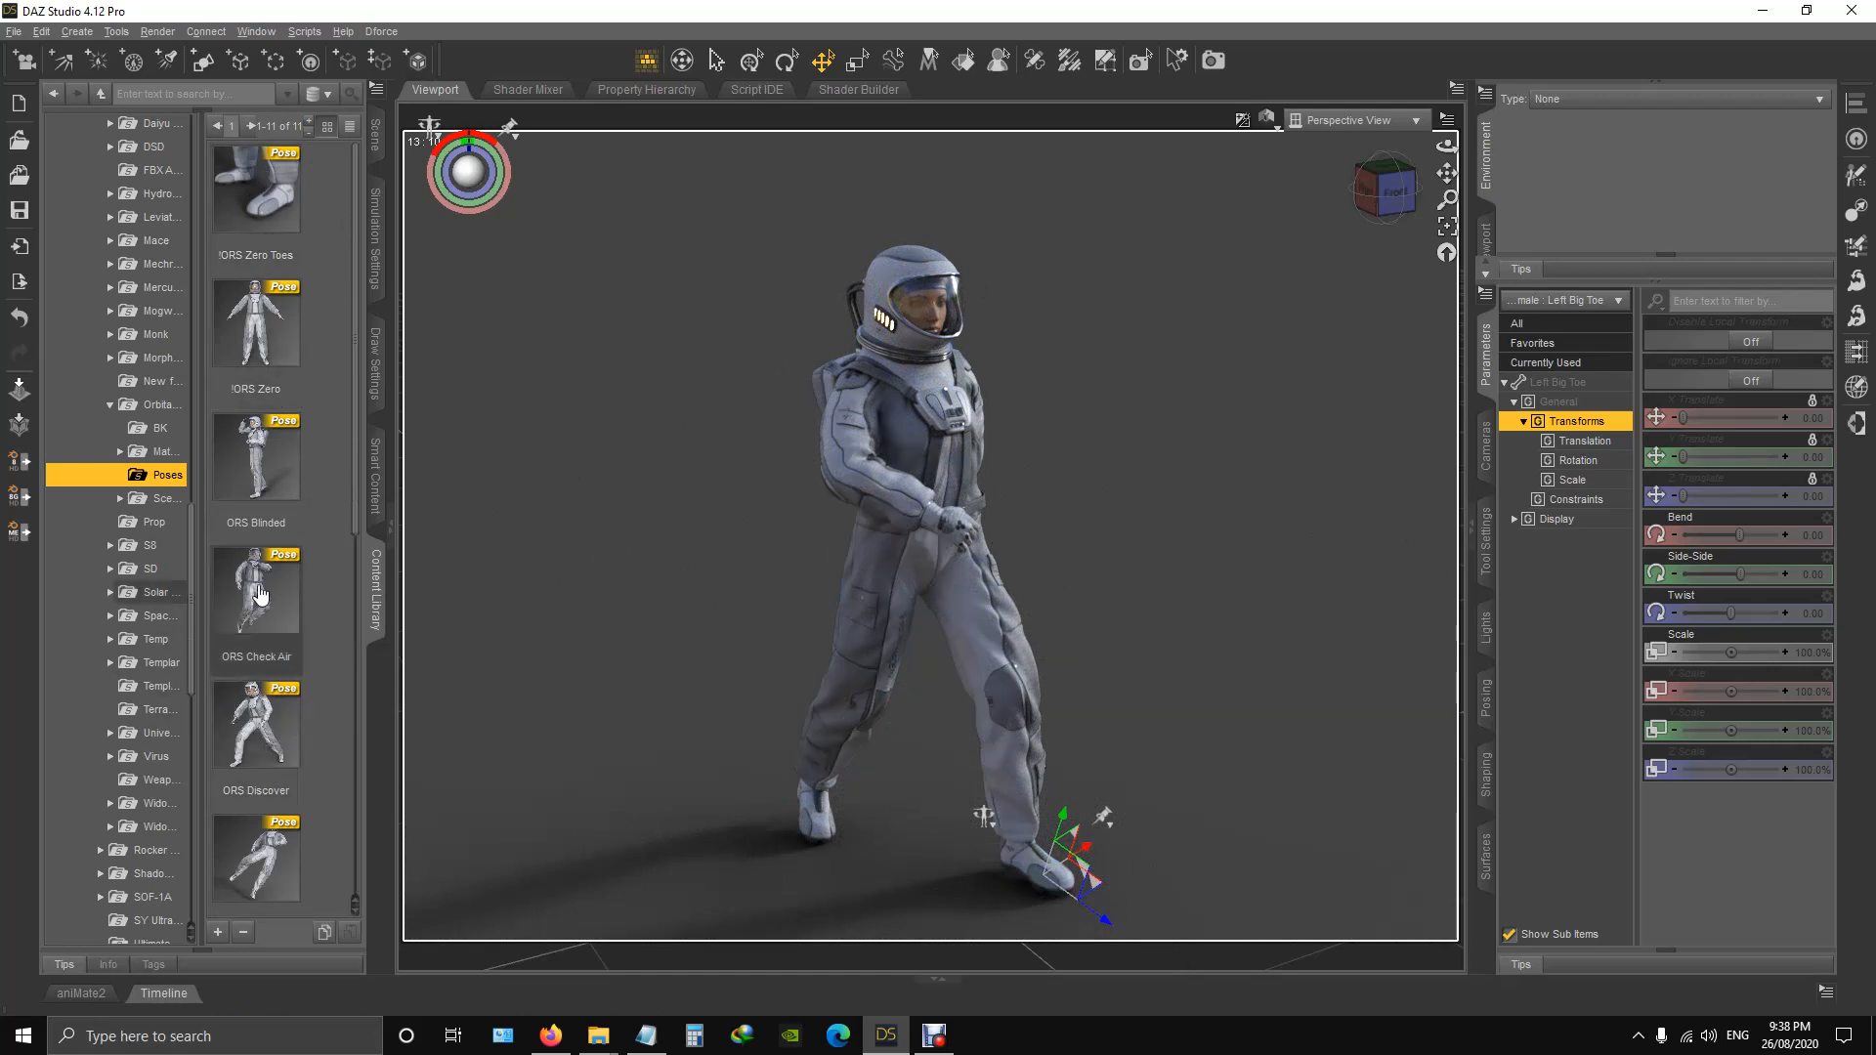
click(163, 453)
scroll(235, 420, down, 4)
scroll(243, 406, up, 4)
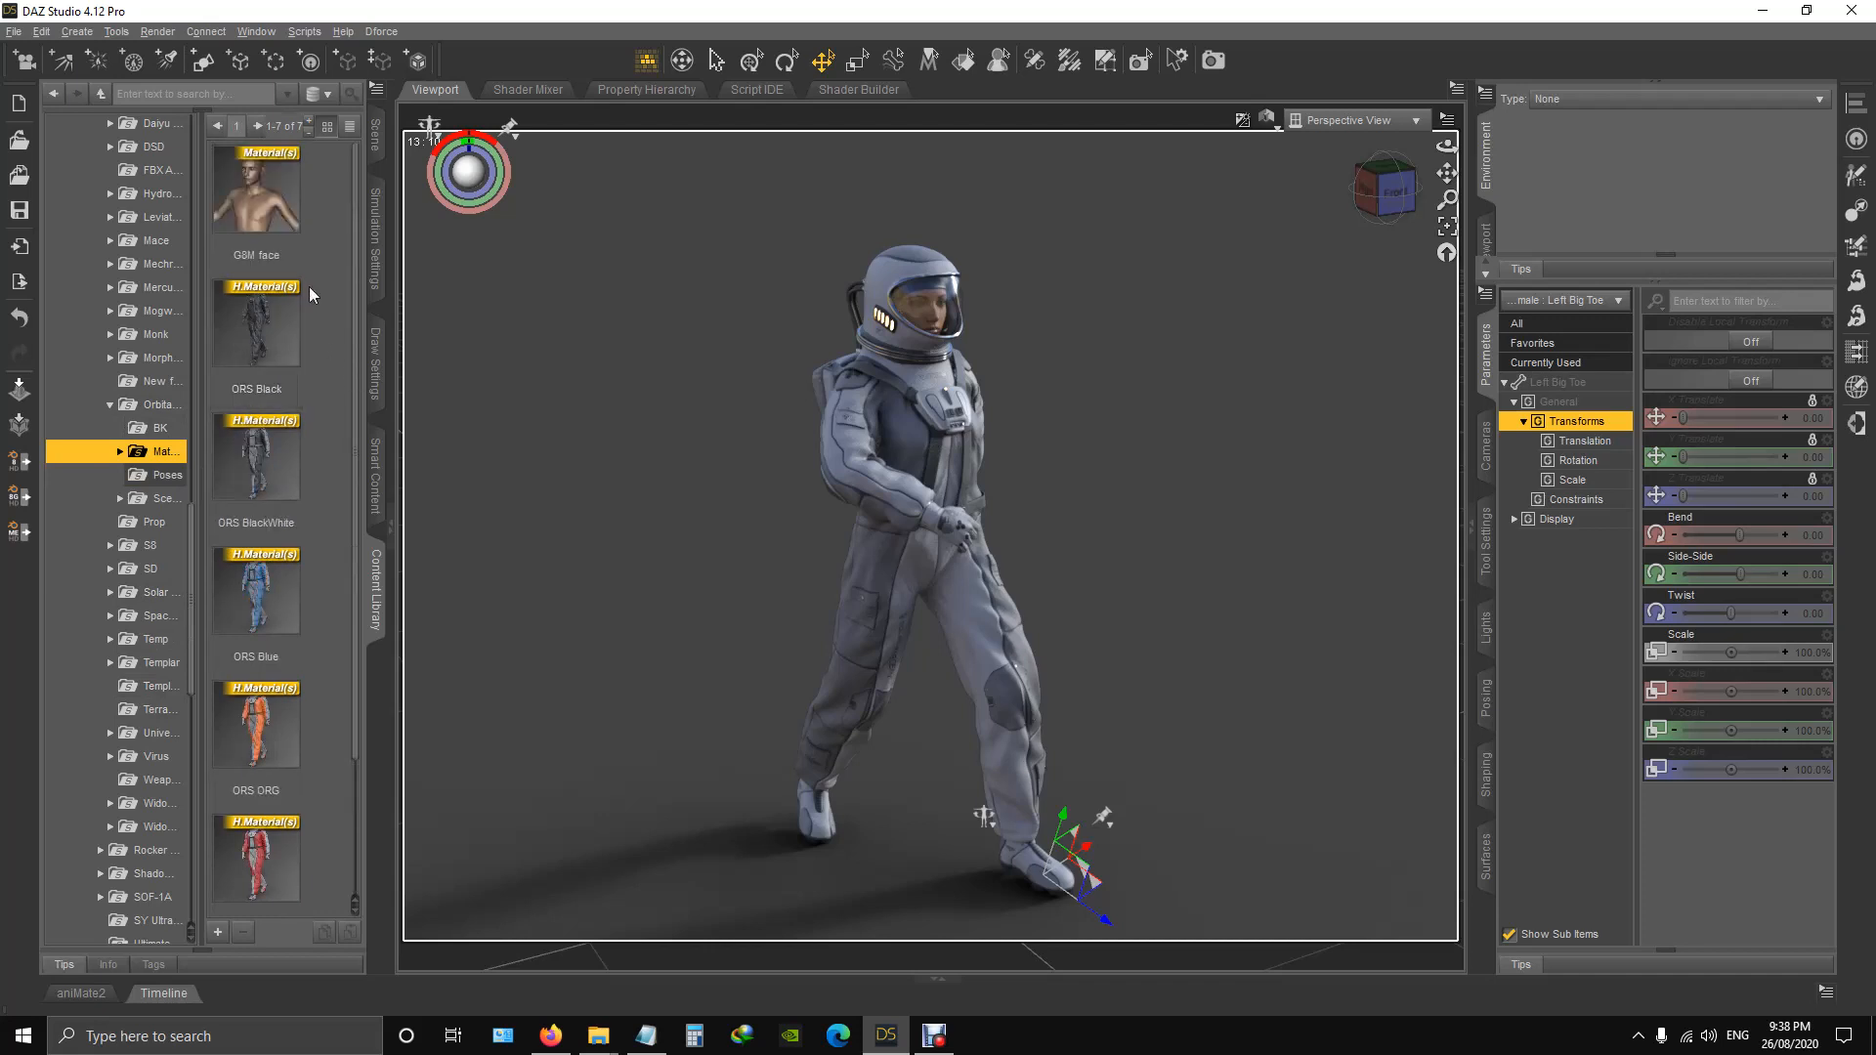
drag(354, 349, 361, 431)
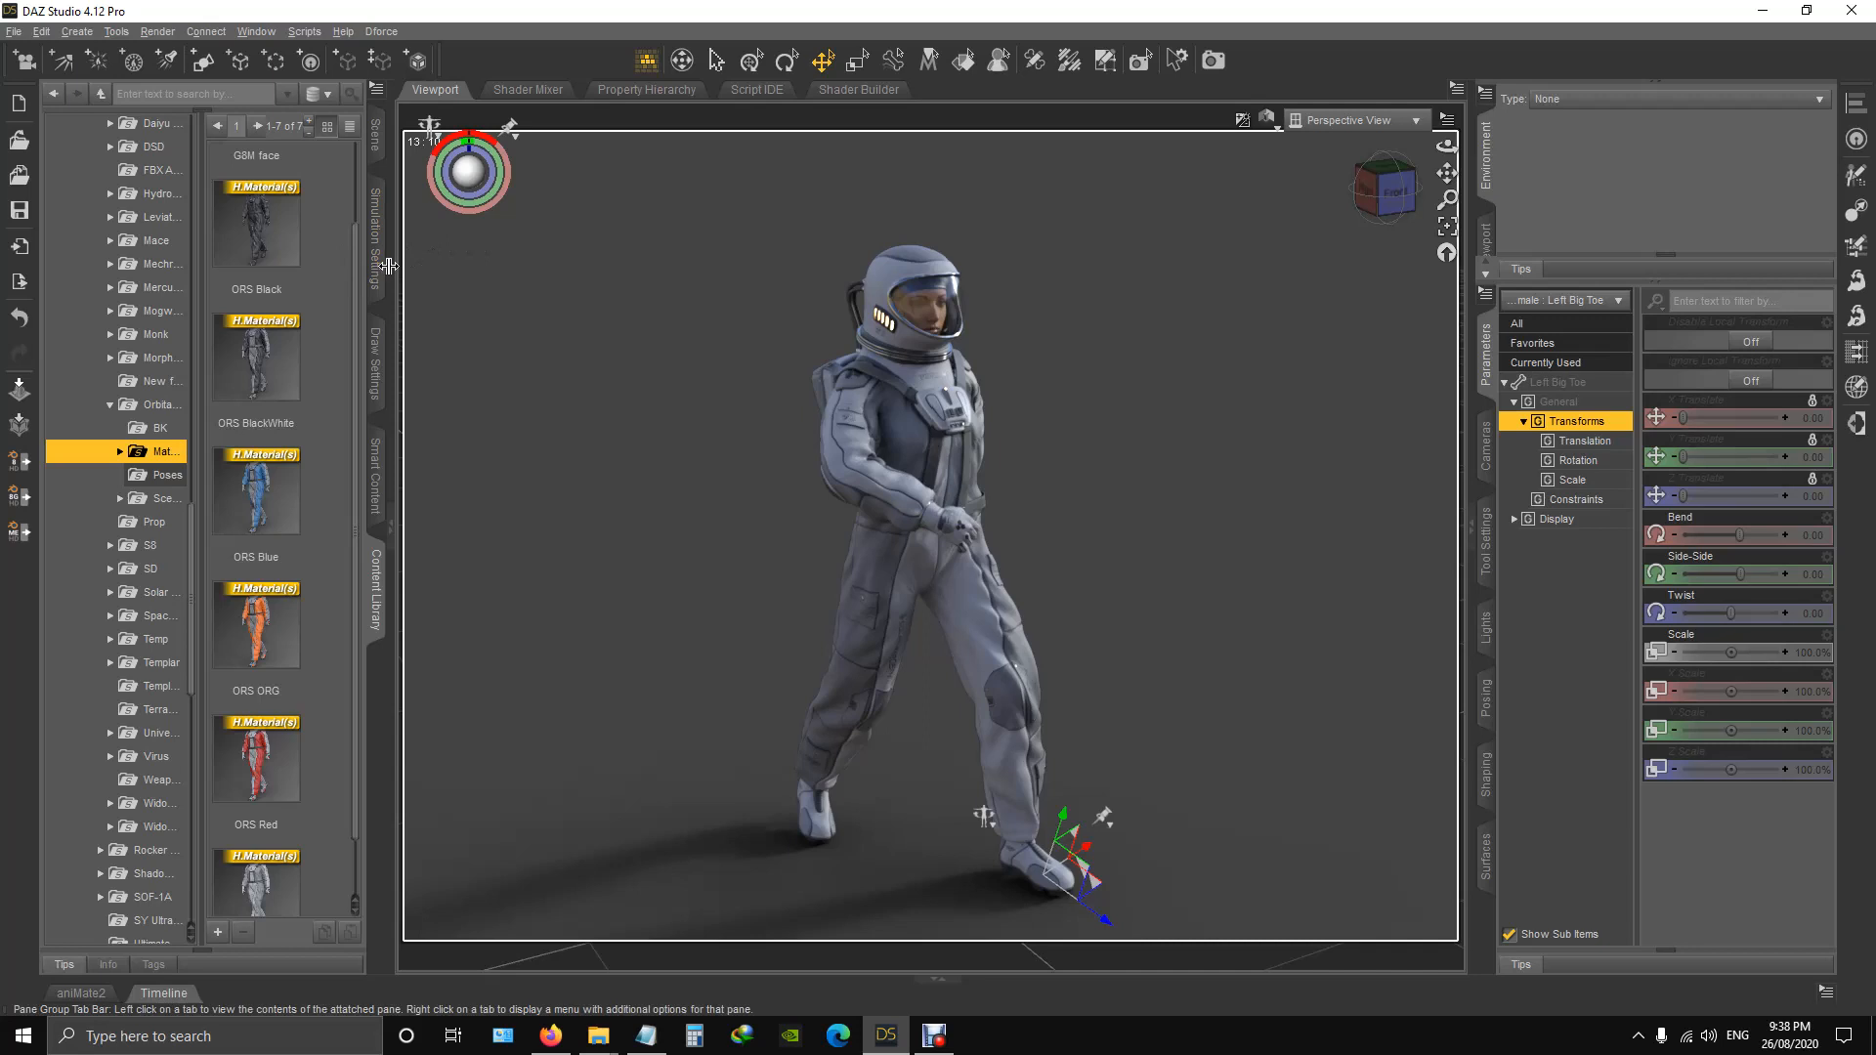
click(375, 137)
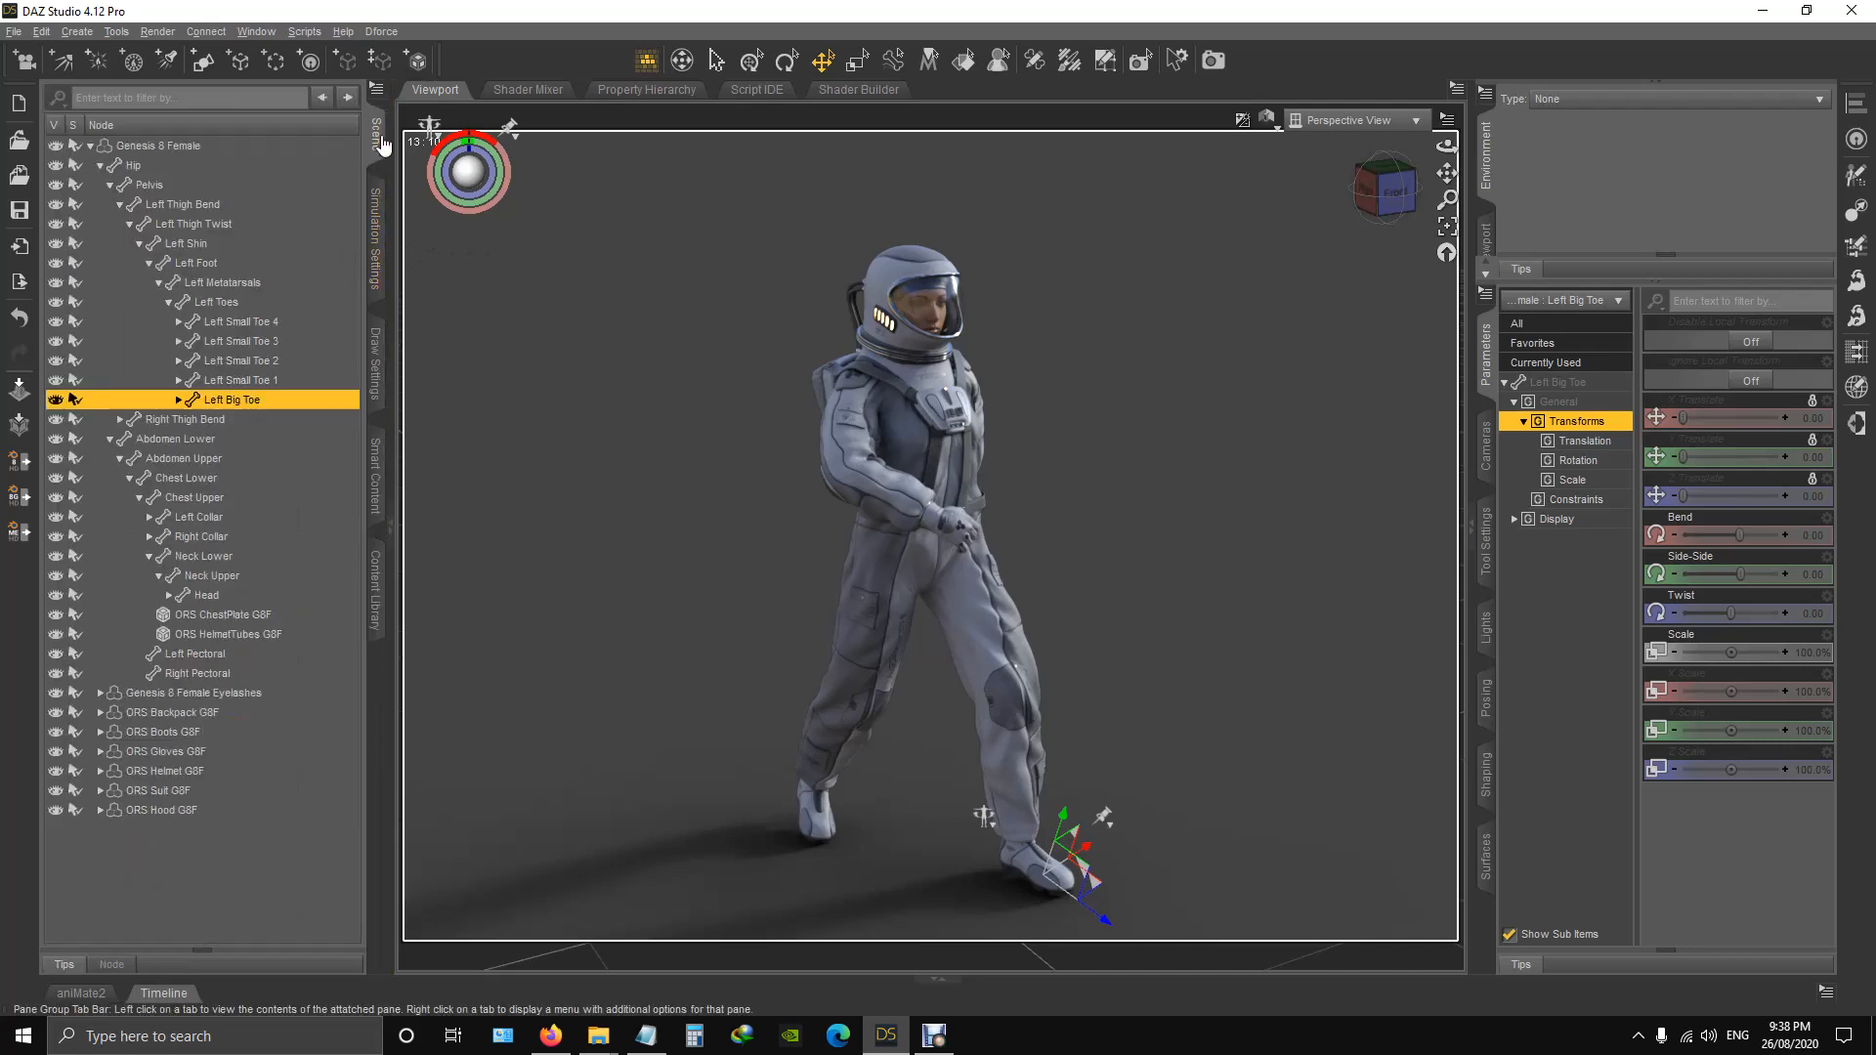
click(188, 146)
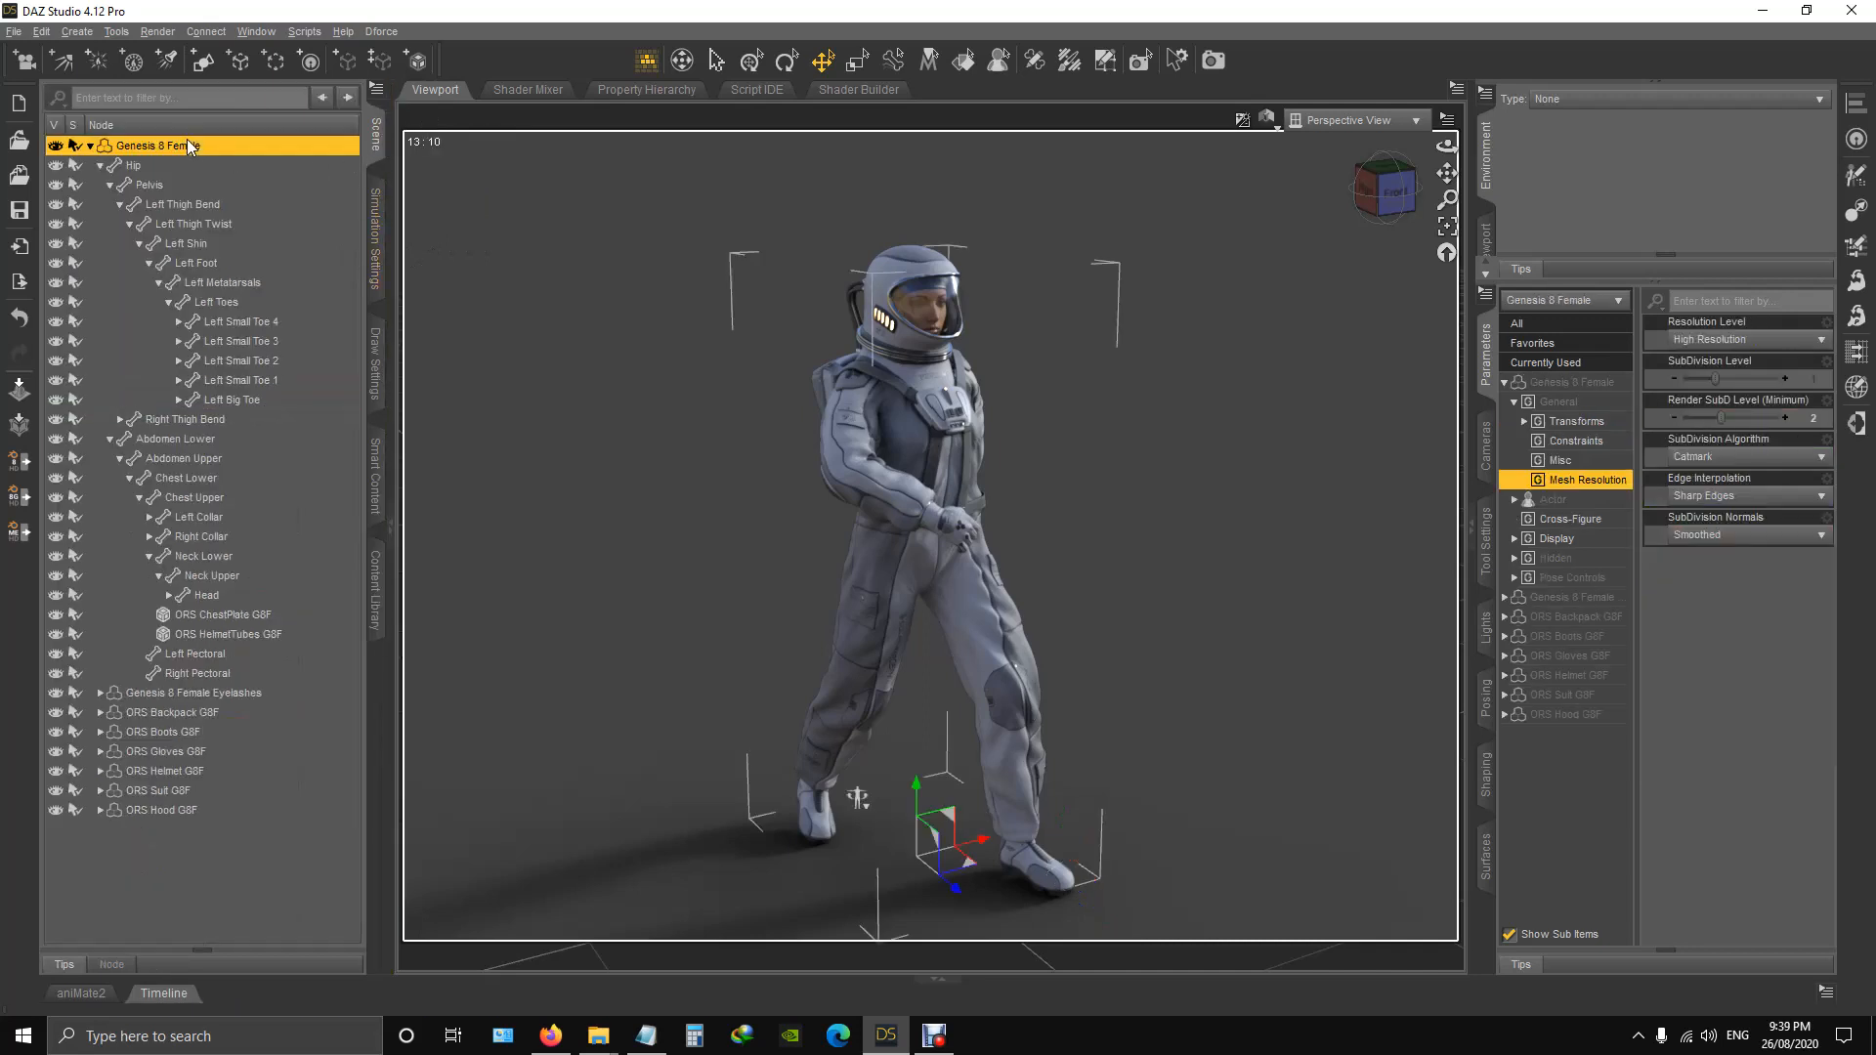
Apply the ORS Black material preset to the suited figure and view it from the side.
click(376, 586)
double_click(256, 225)
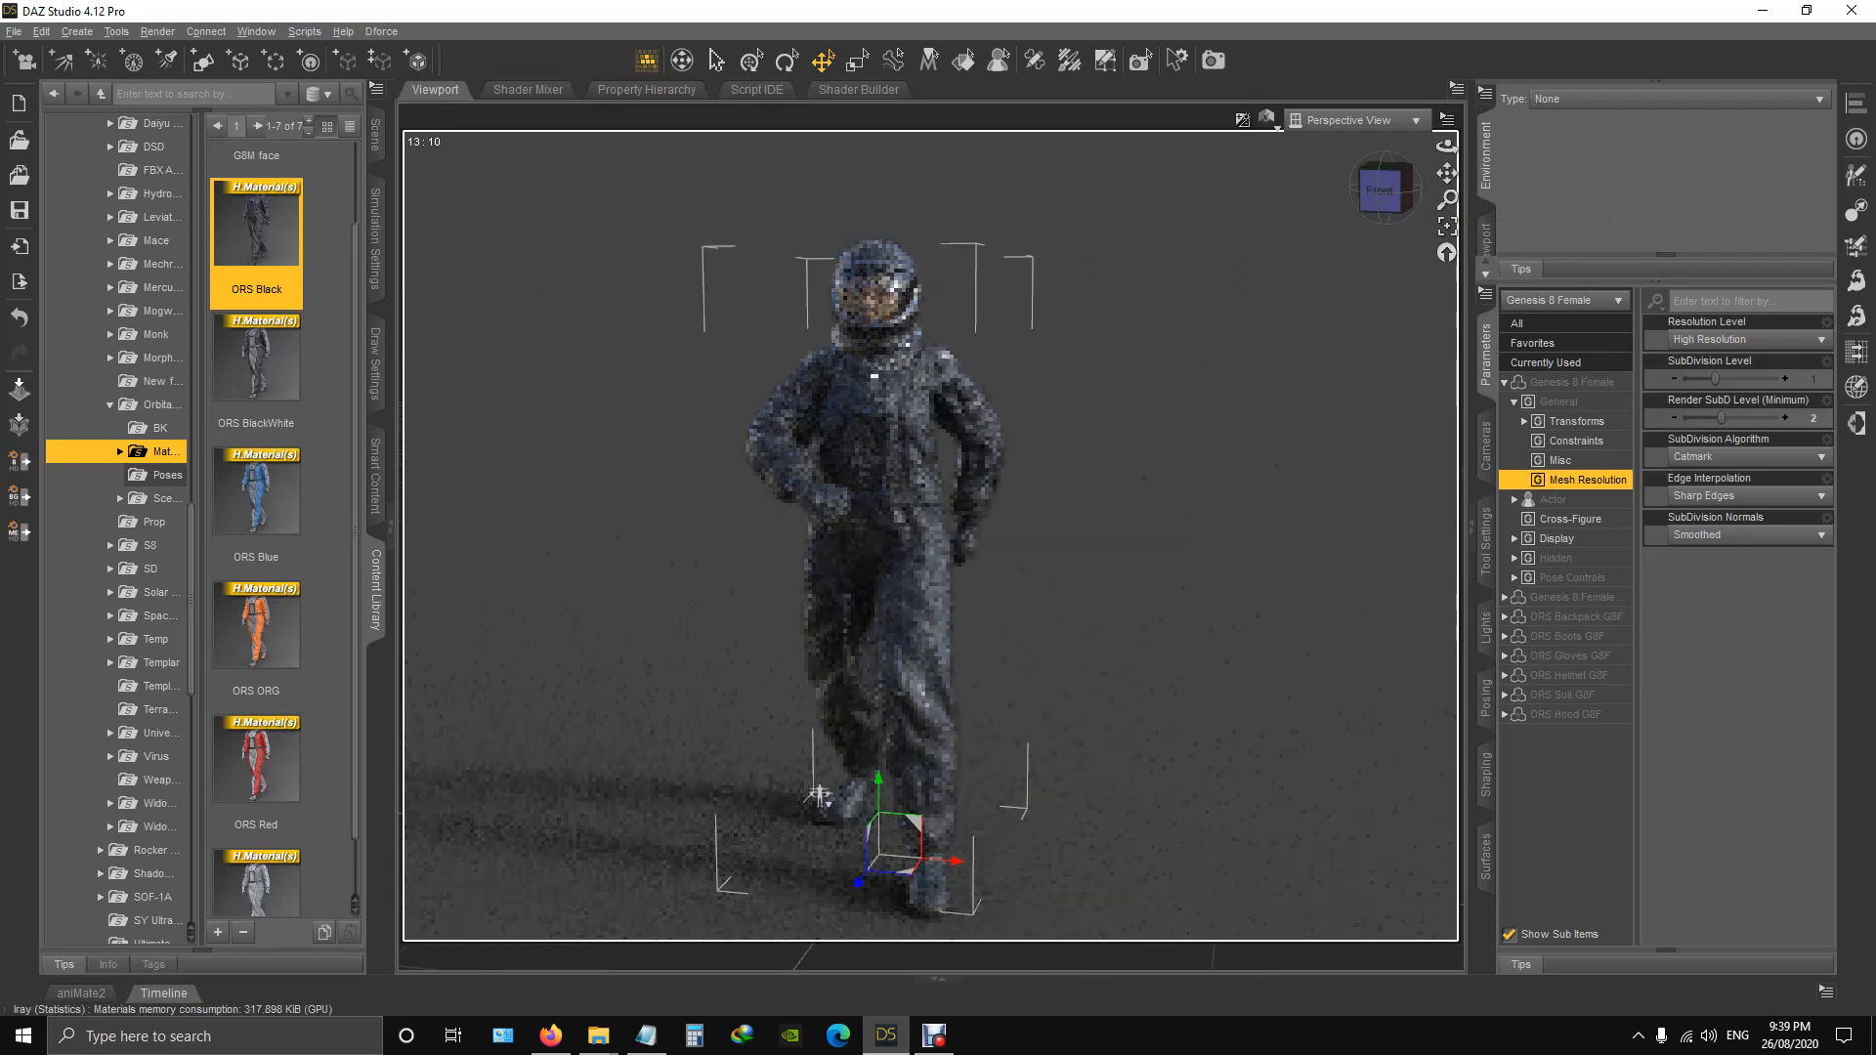
middle_drag(938, 793, 816, 784)
drag(1394, 203, 1405, 206)
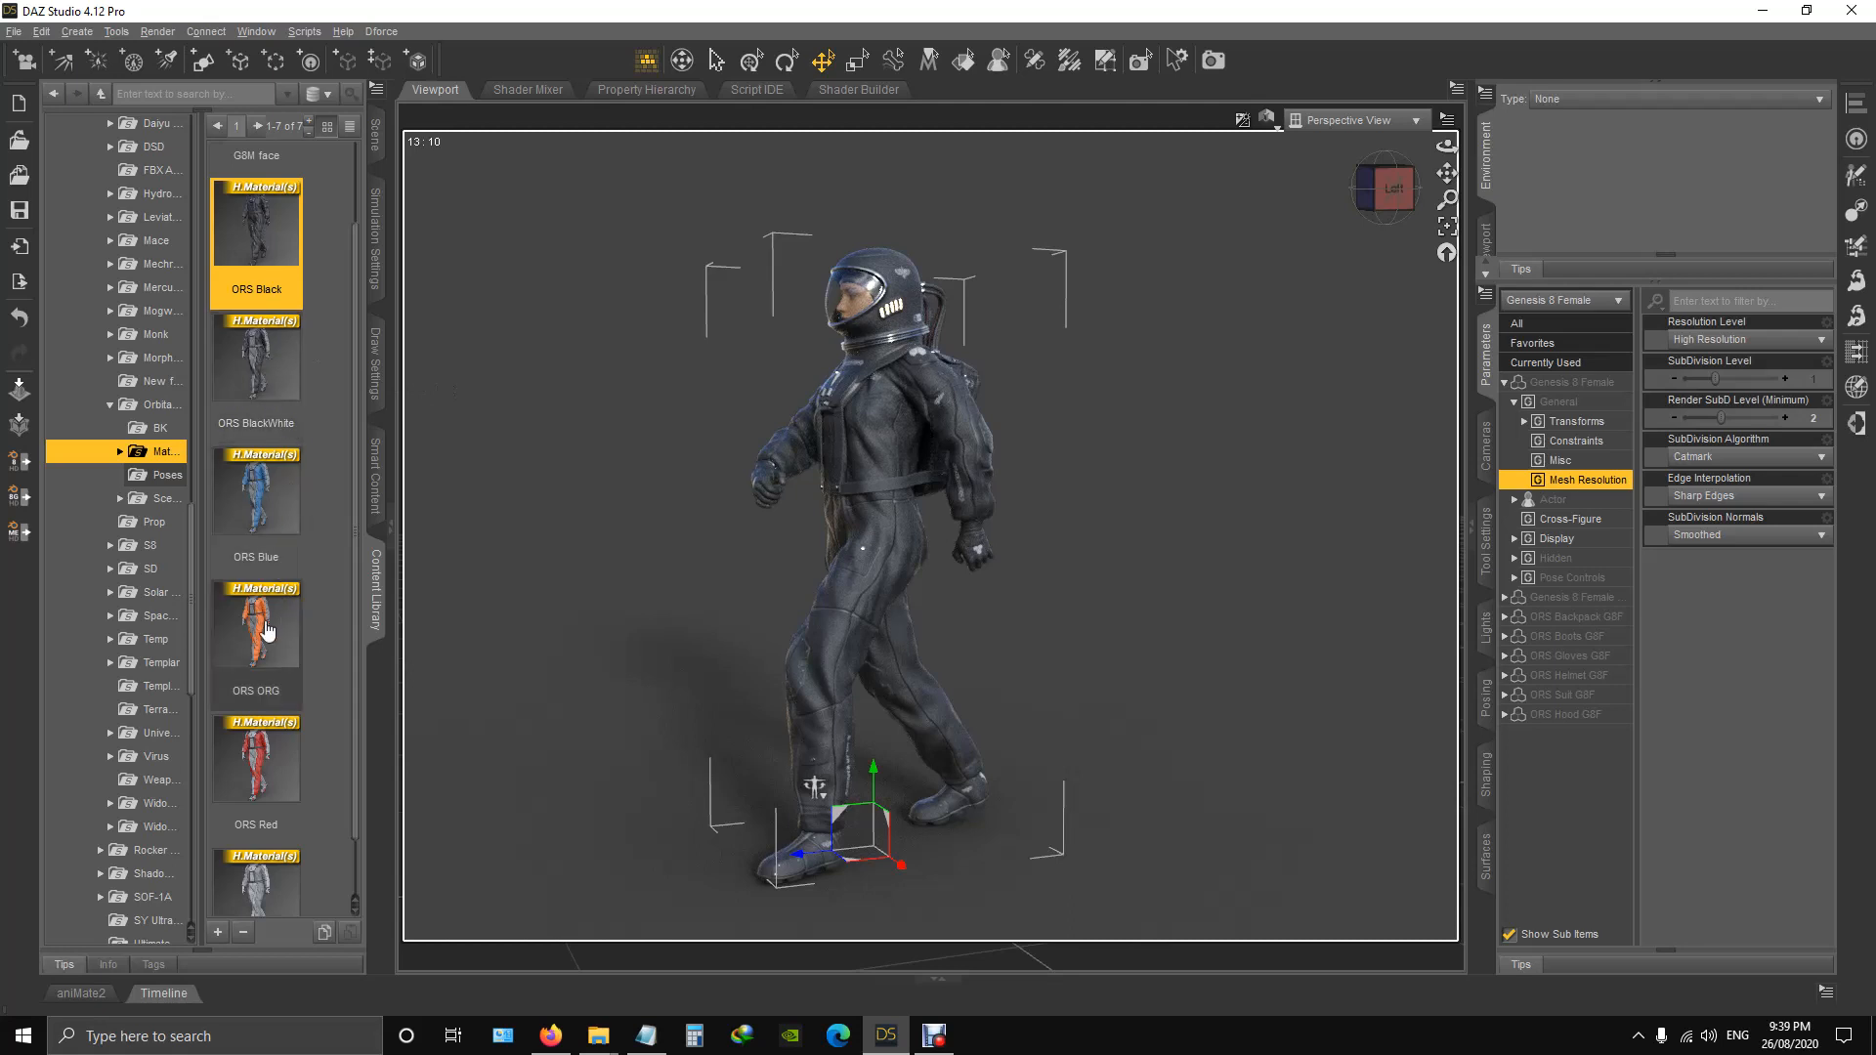
Apply the ORS BlackWhite material preset, view the figure from the front and apply the ORS Blue preset.
double_click(273, 374)
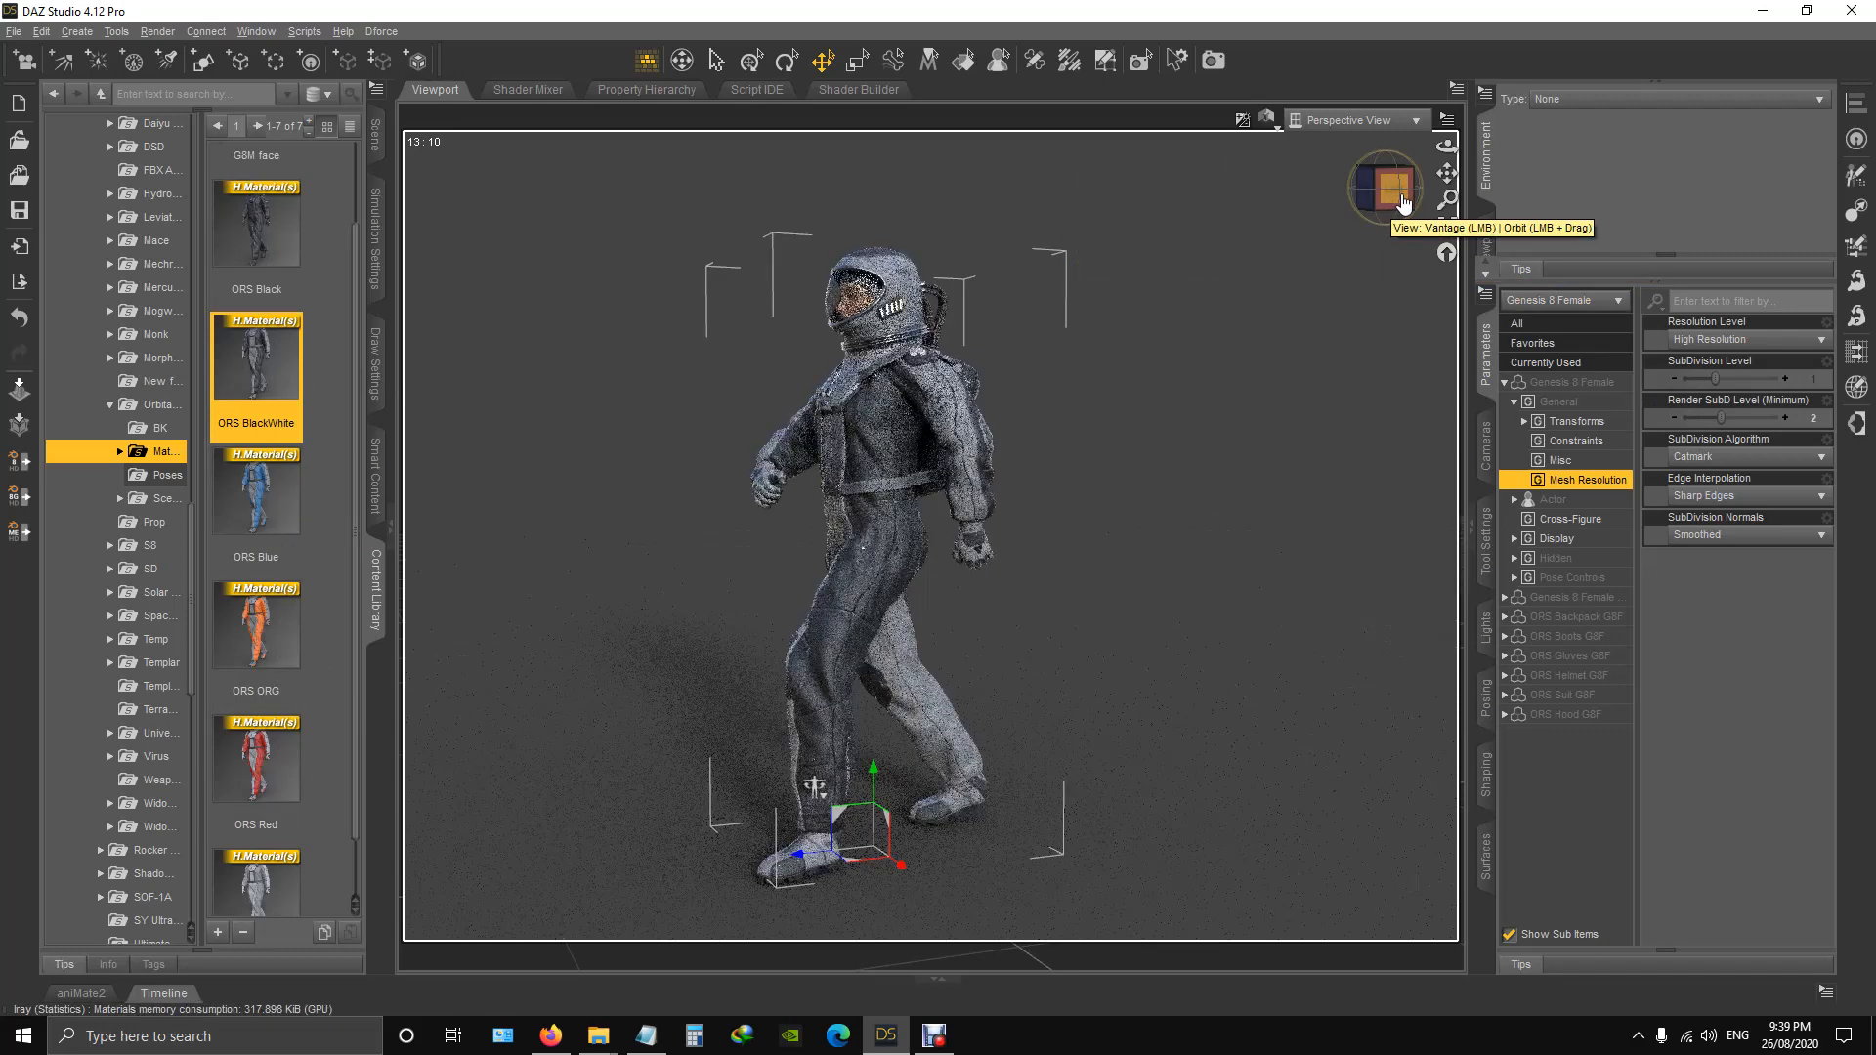
click(1387, 206)
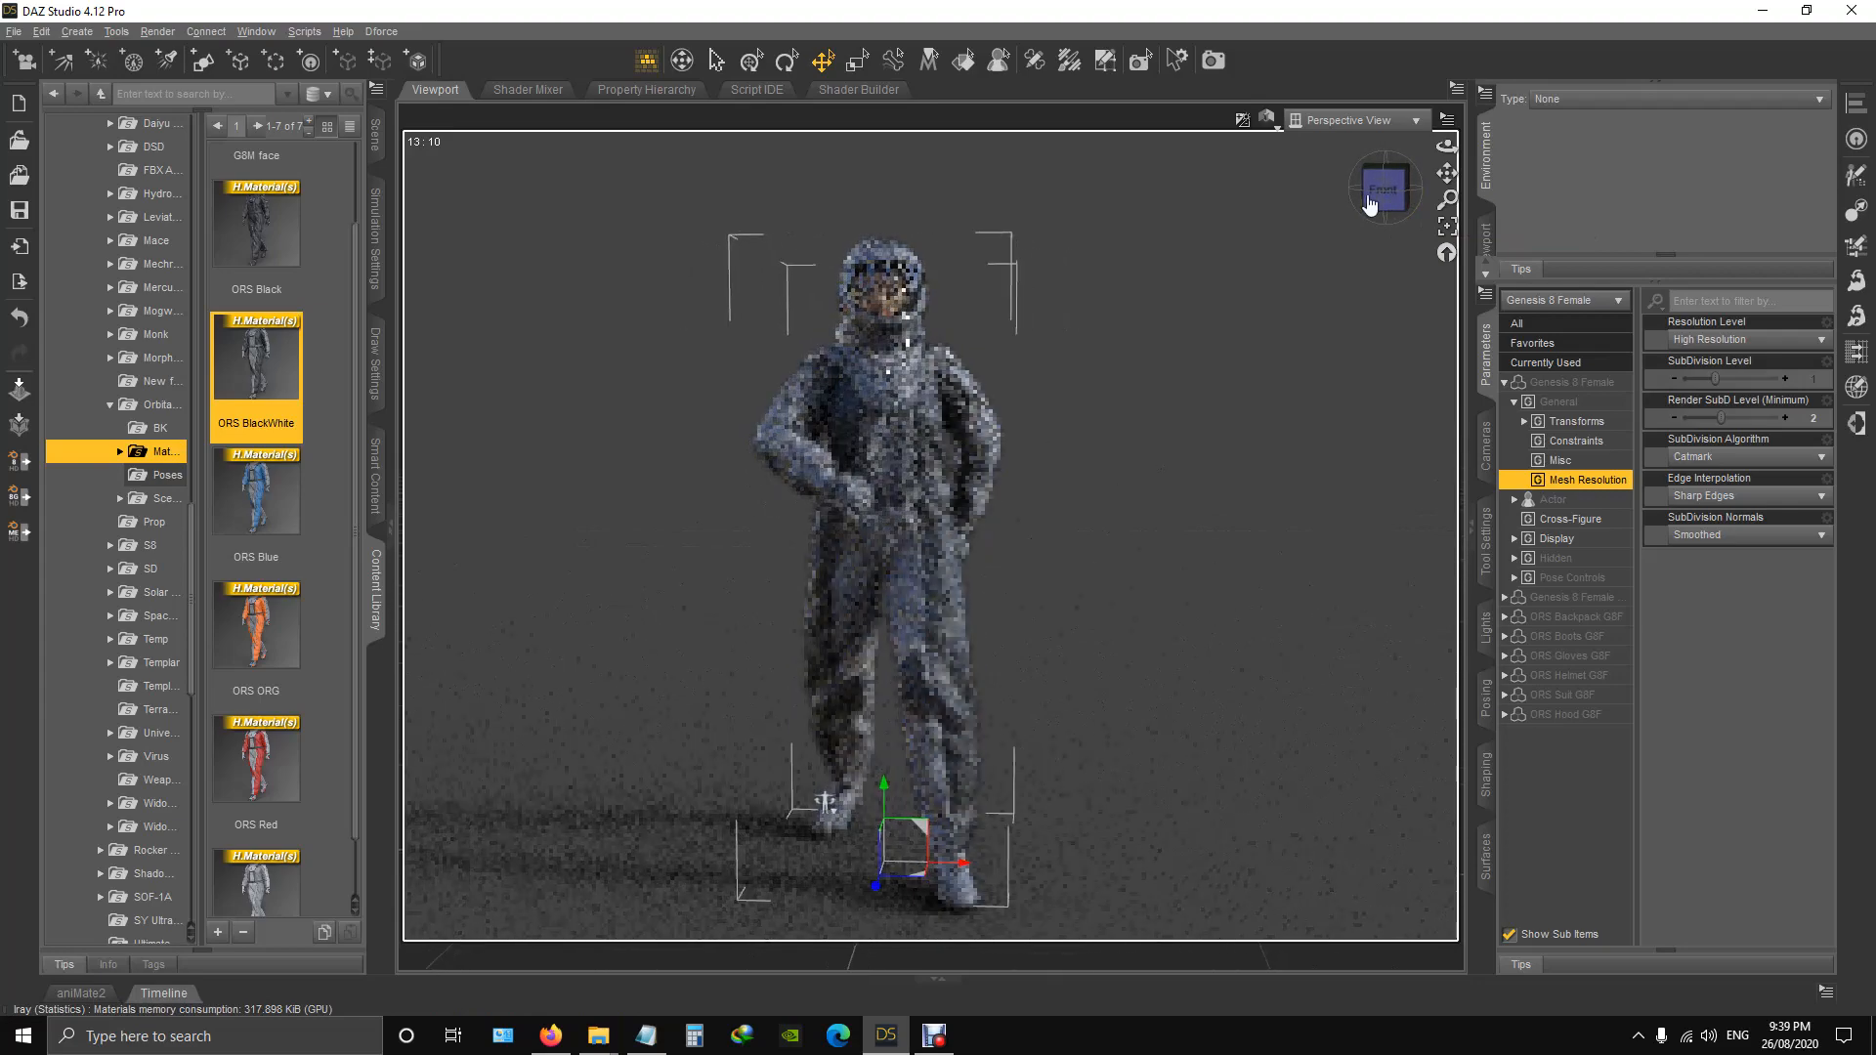
double_click(256, 504)
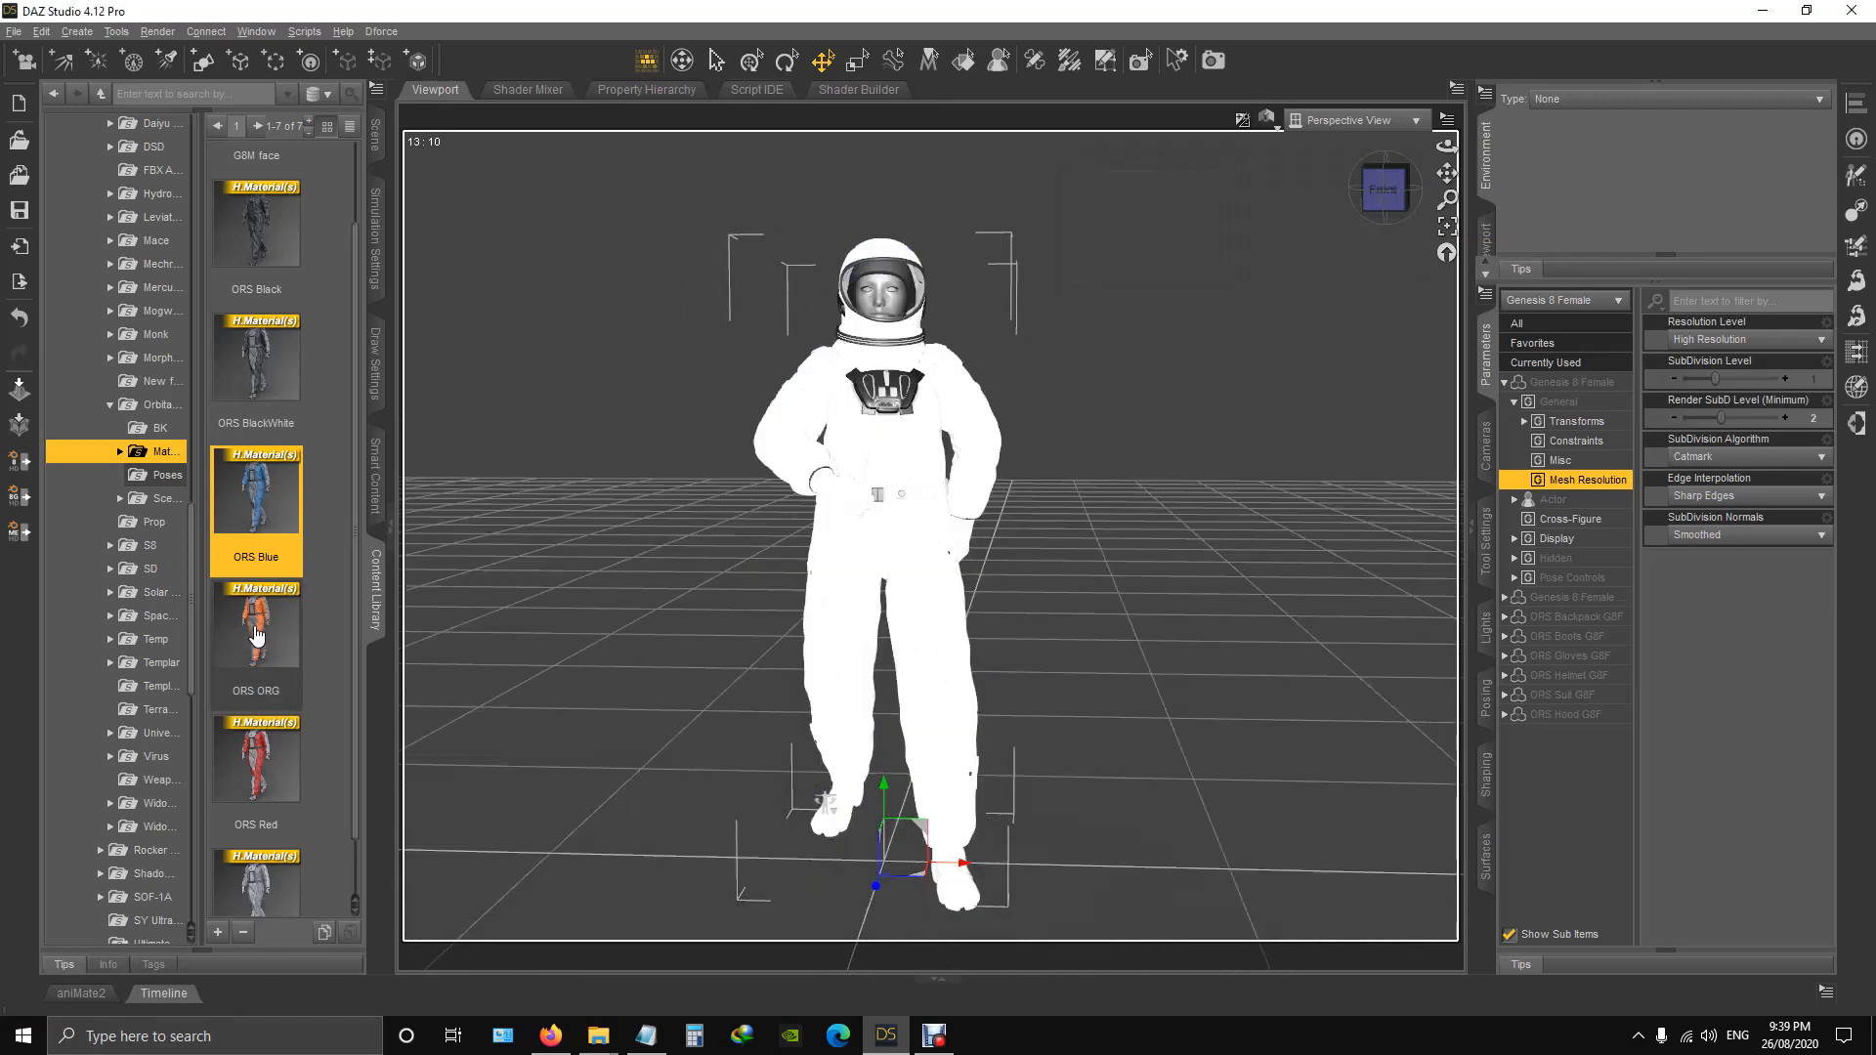
Apply the ORS ORG material preset to the whole outfit, followed by the ORS Red preset.
mouse_move(255, 636)
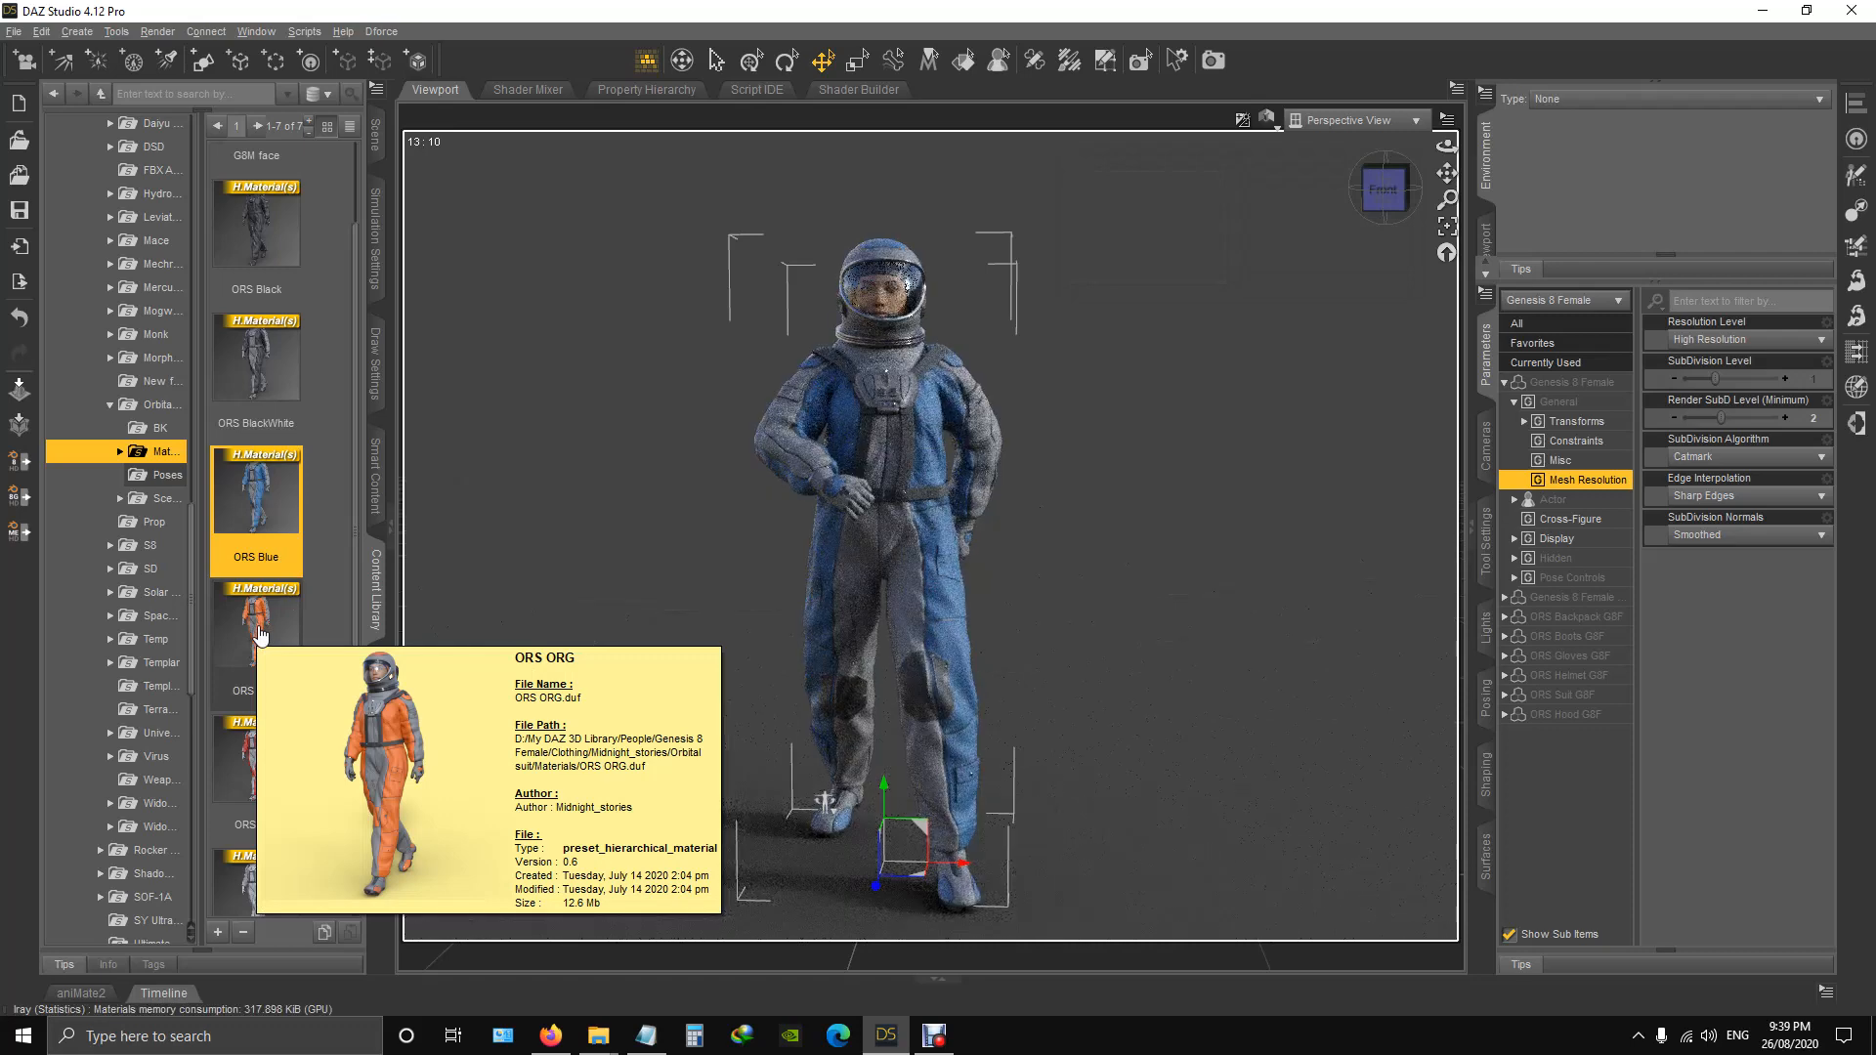
double_click(259, 636)
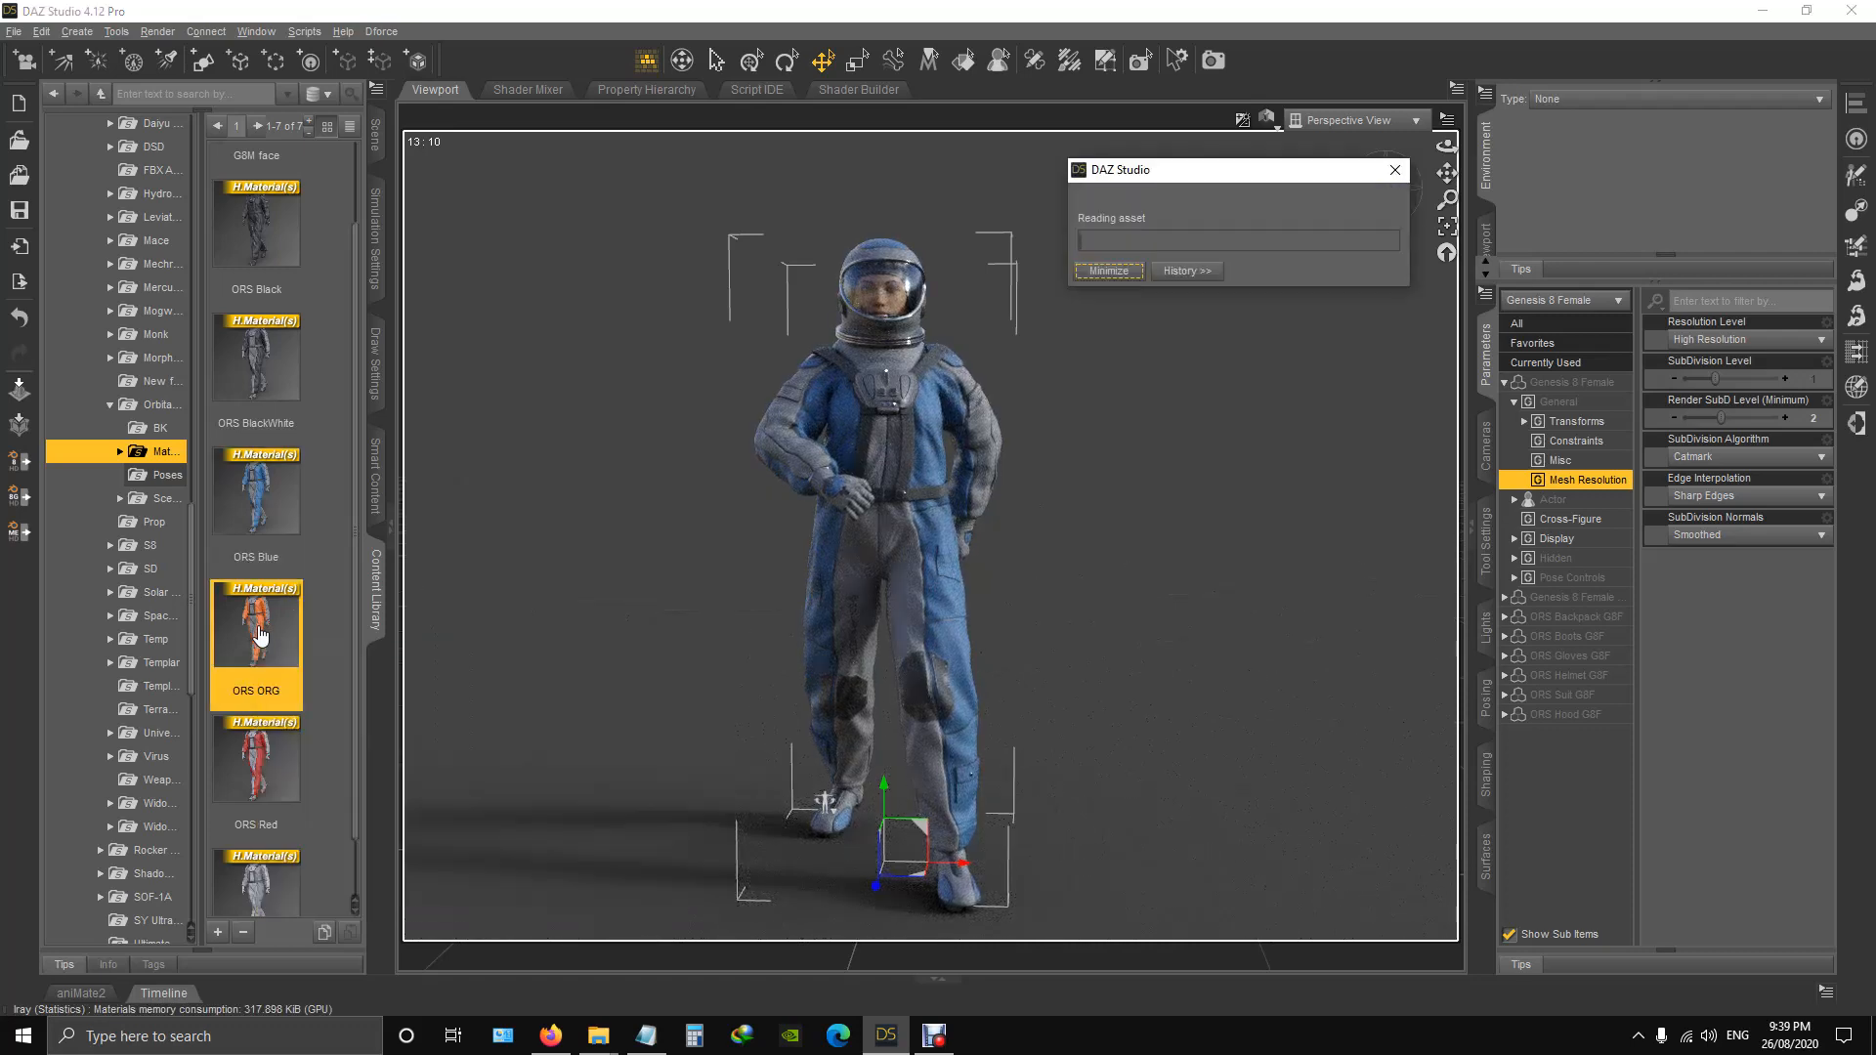
mouse_move(266, 774)
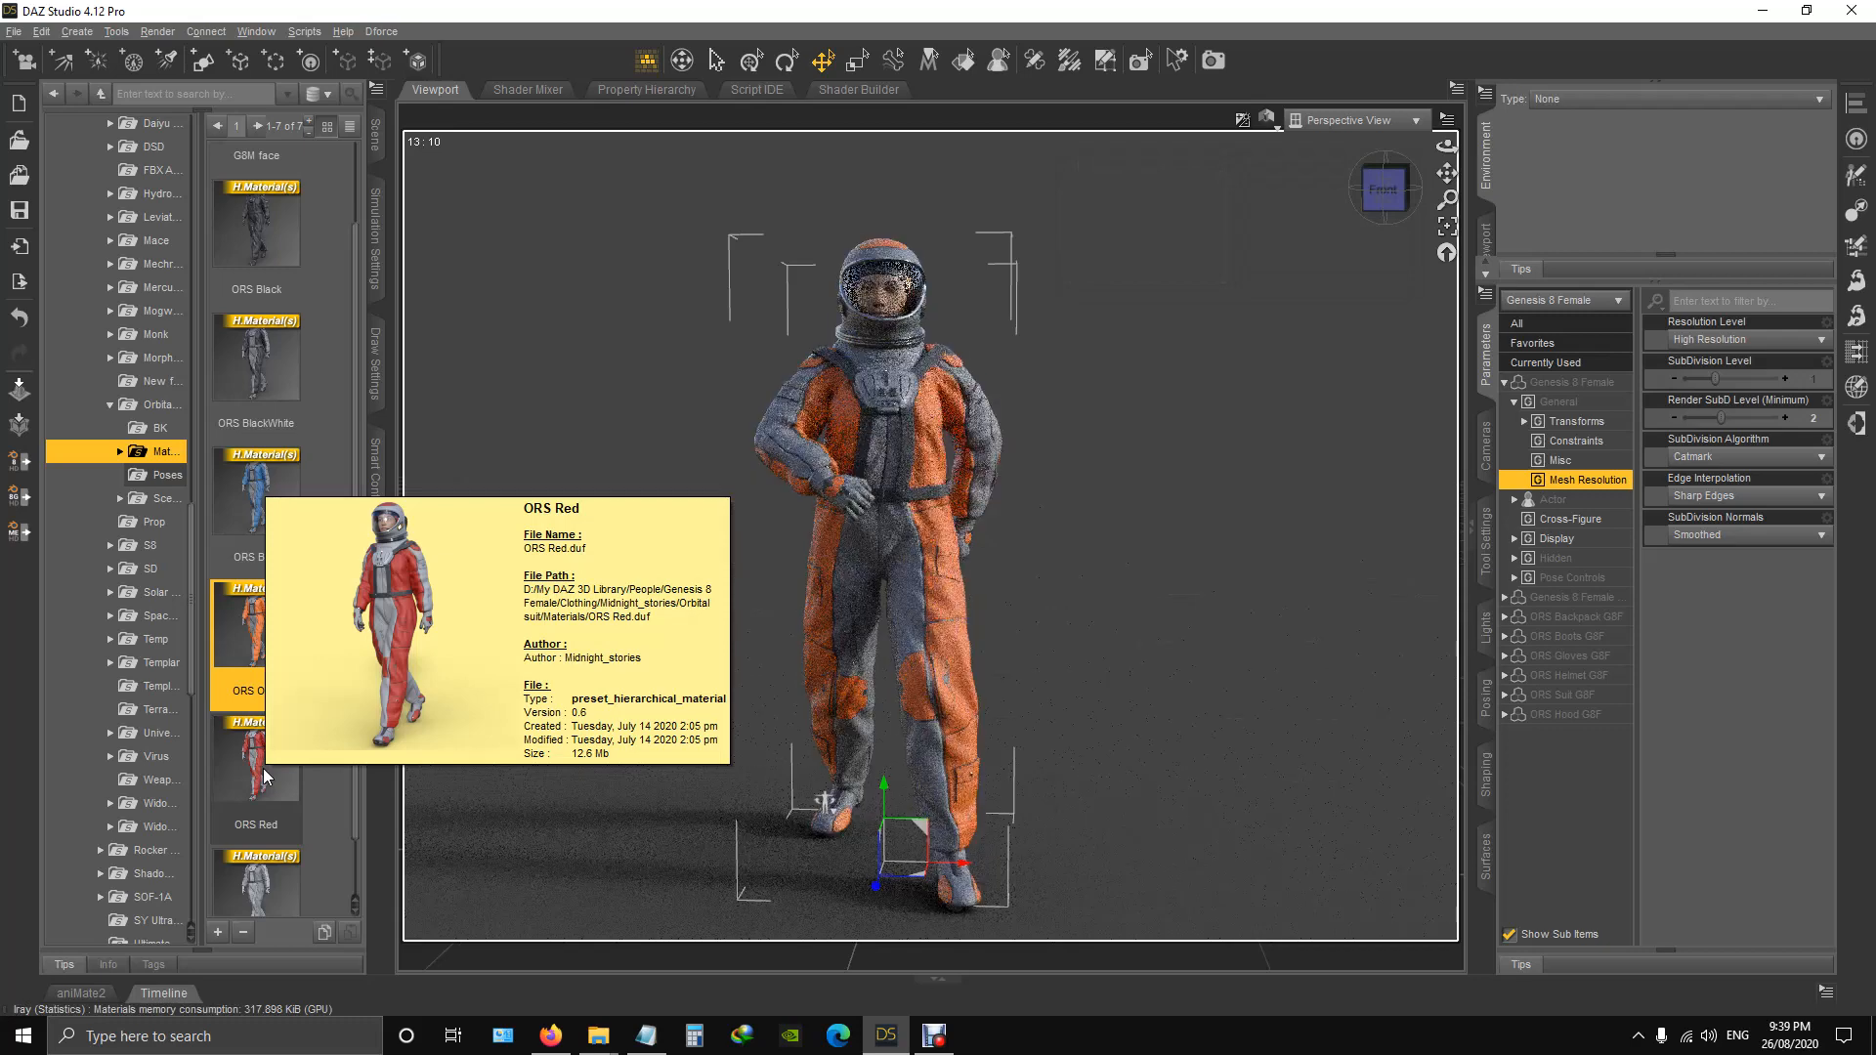
double_click(281, 825)
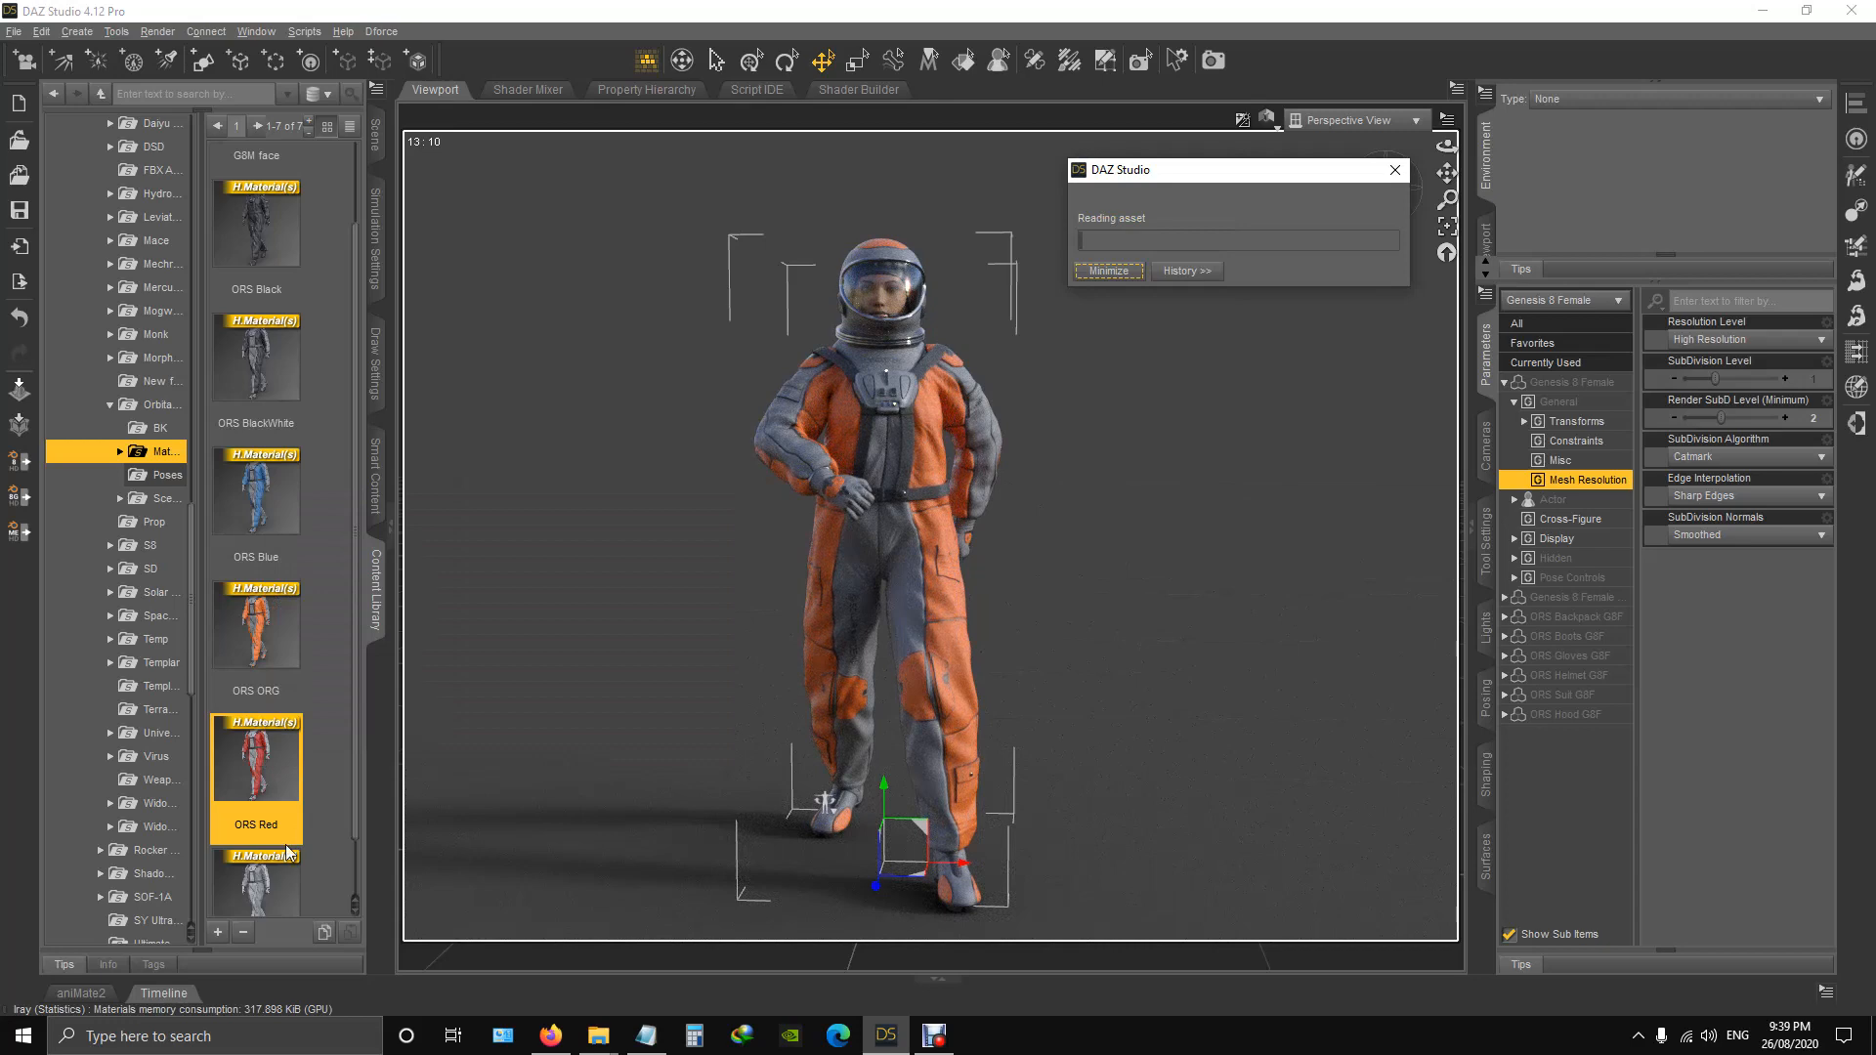
Apply the ORS White material preset to the whole outfit and view the figure from an angle.
mouse_move(264, 887)
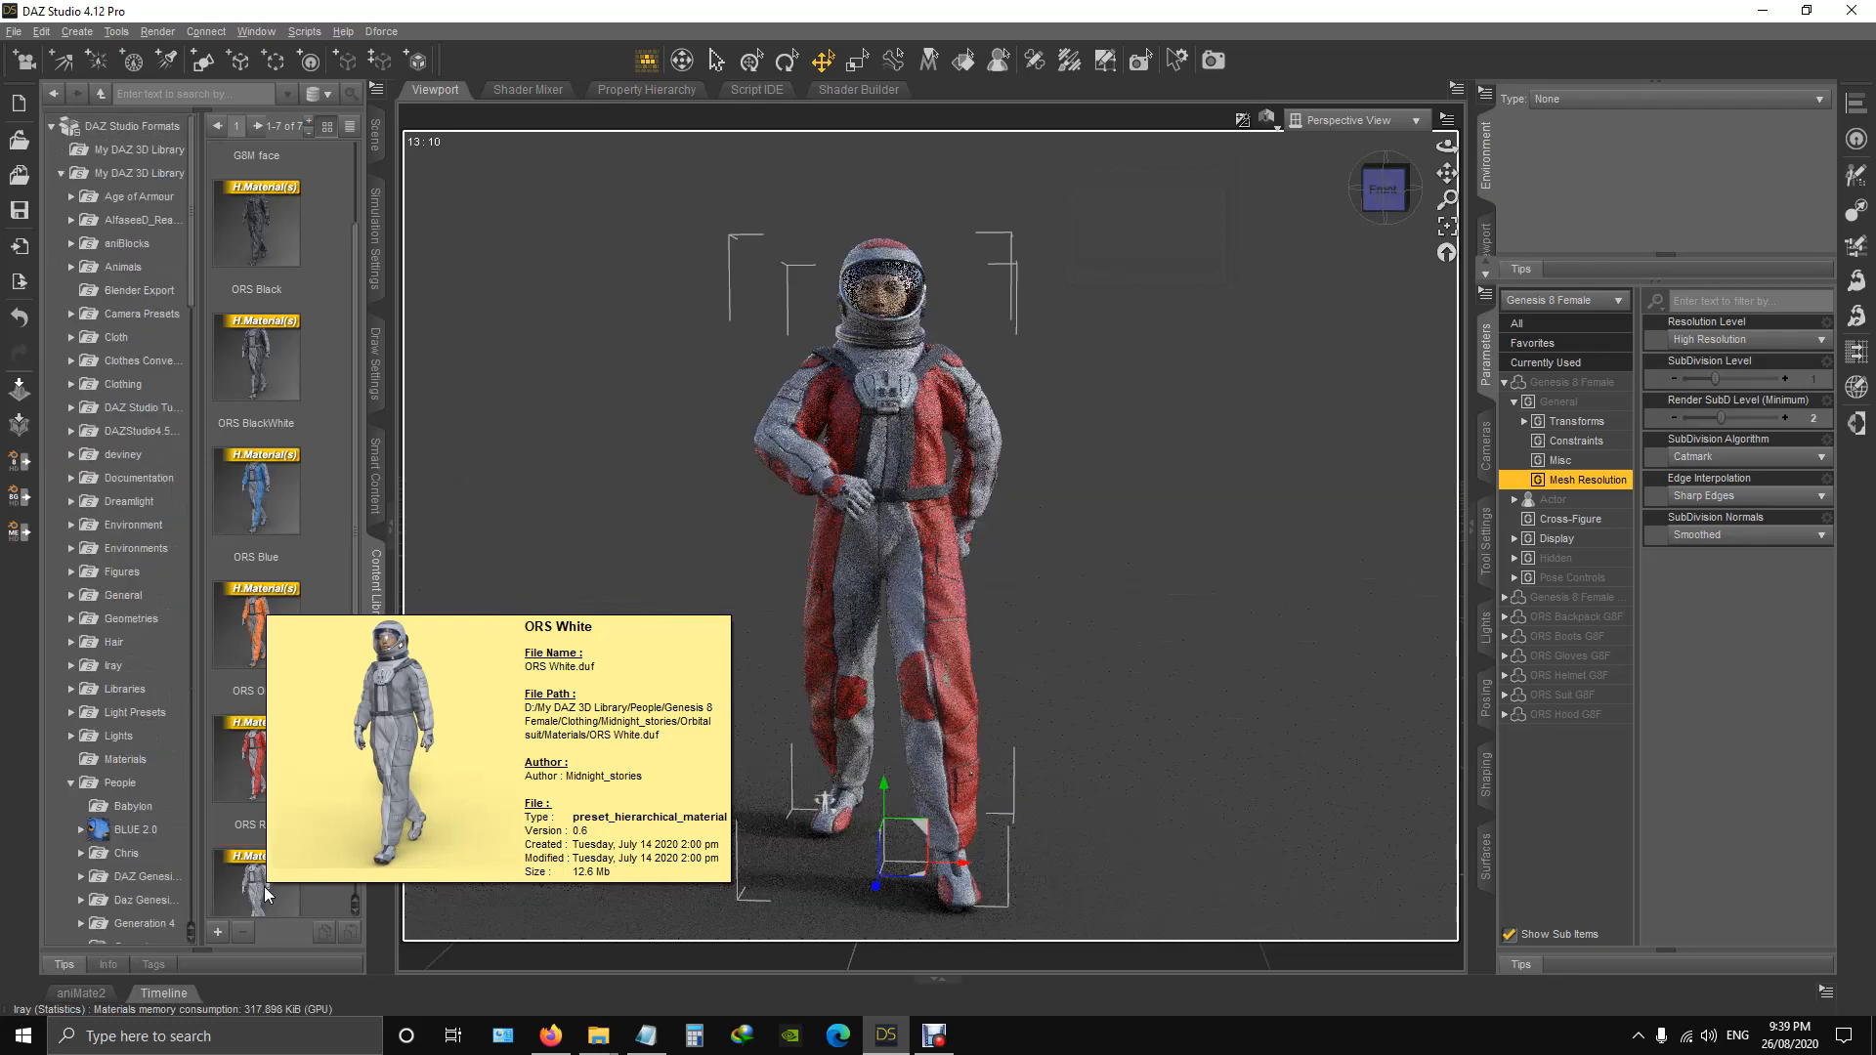
double_click(264, 887)
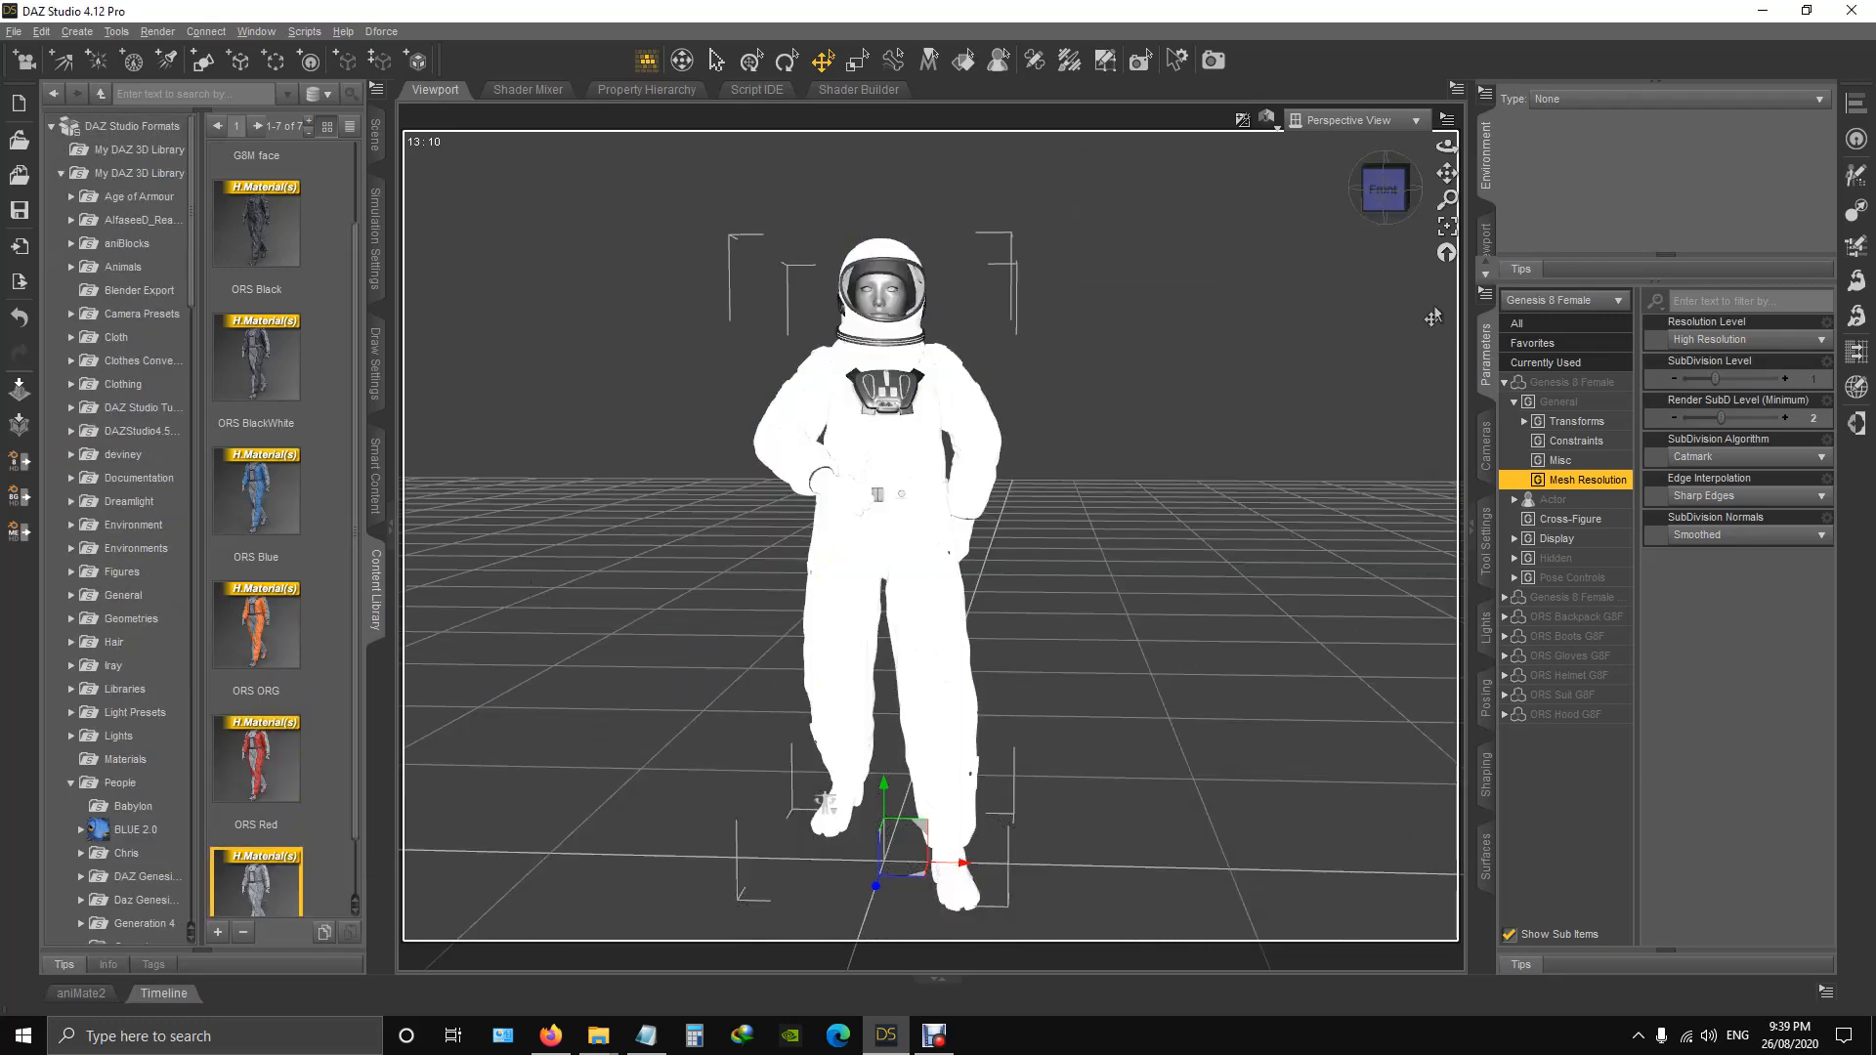
click(1394, 193)
drag(1395, 192, 1544, 196)
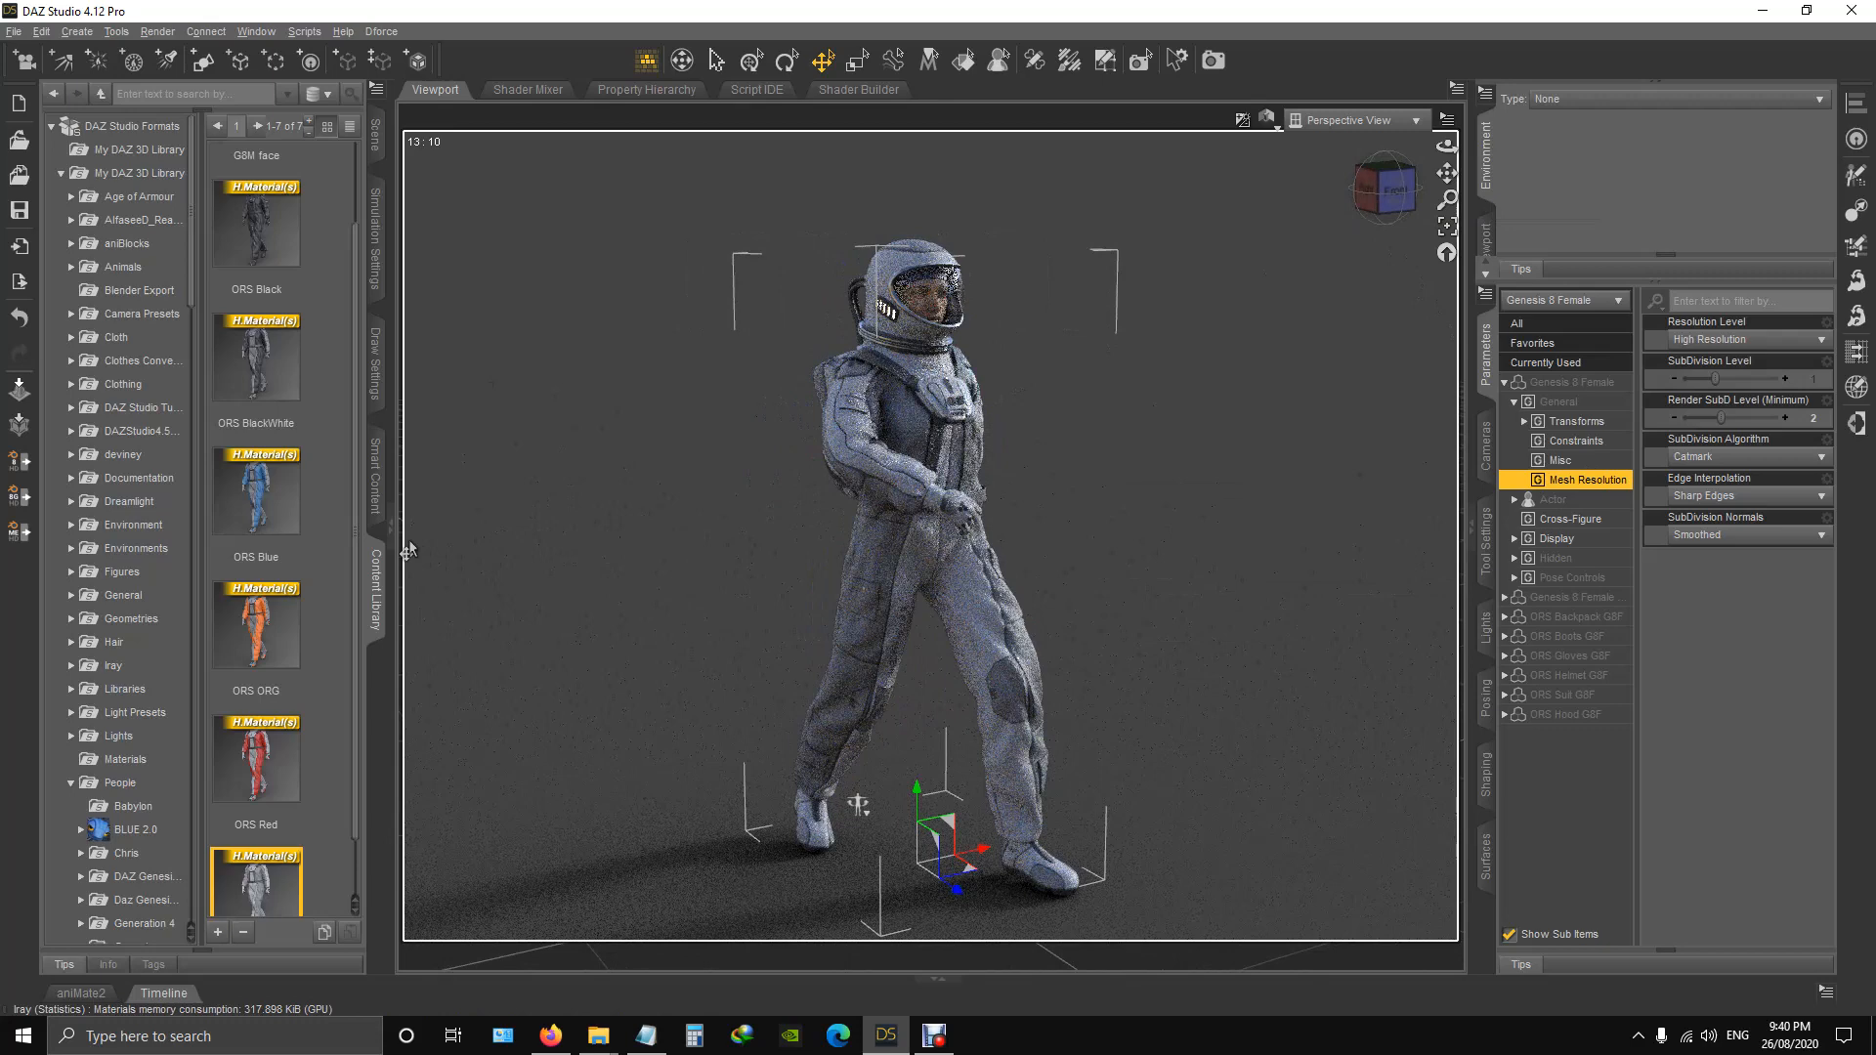
Expand the Orbital suit's Materials folder and show the glass presets under the helmet subfolder.
scroll(163, 635, down, 4)
scroll(163, 635, up, 4)
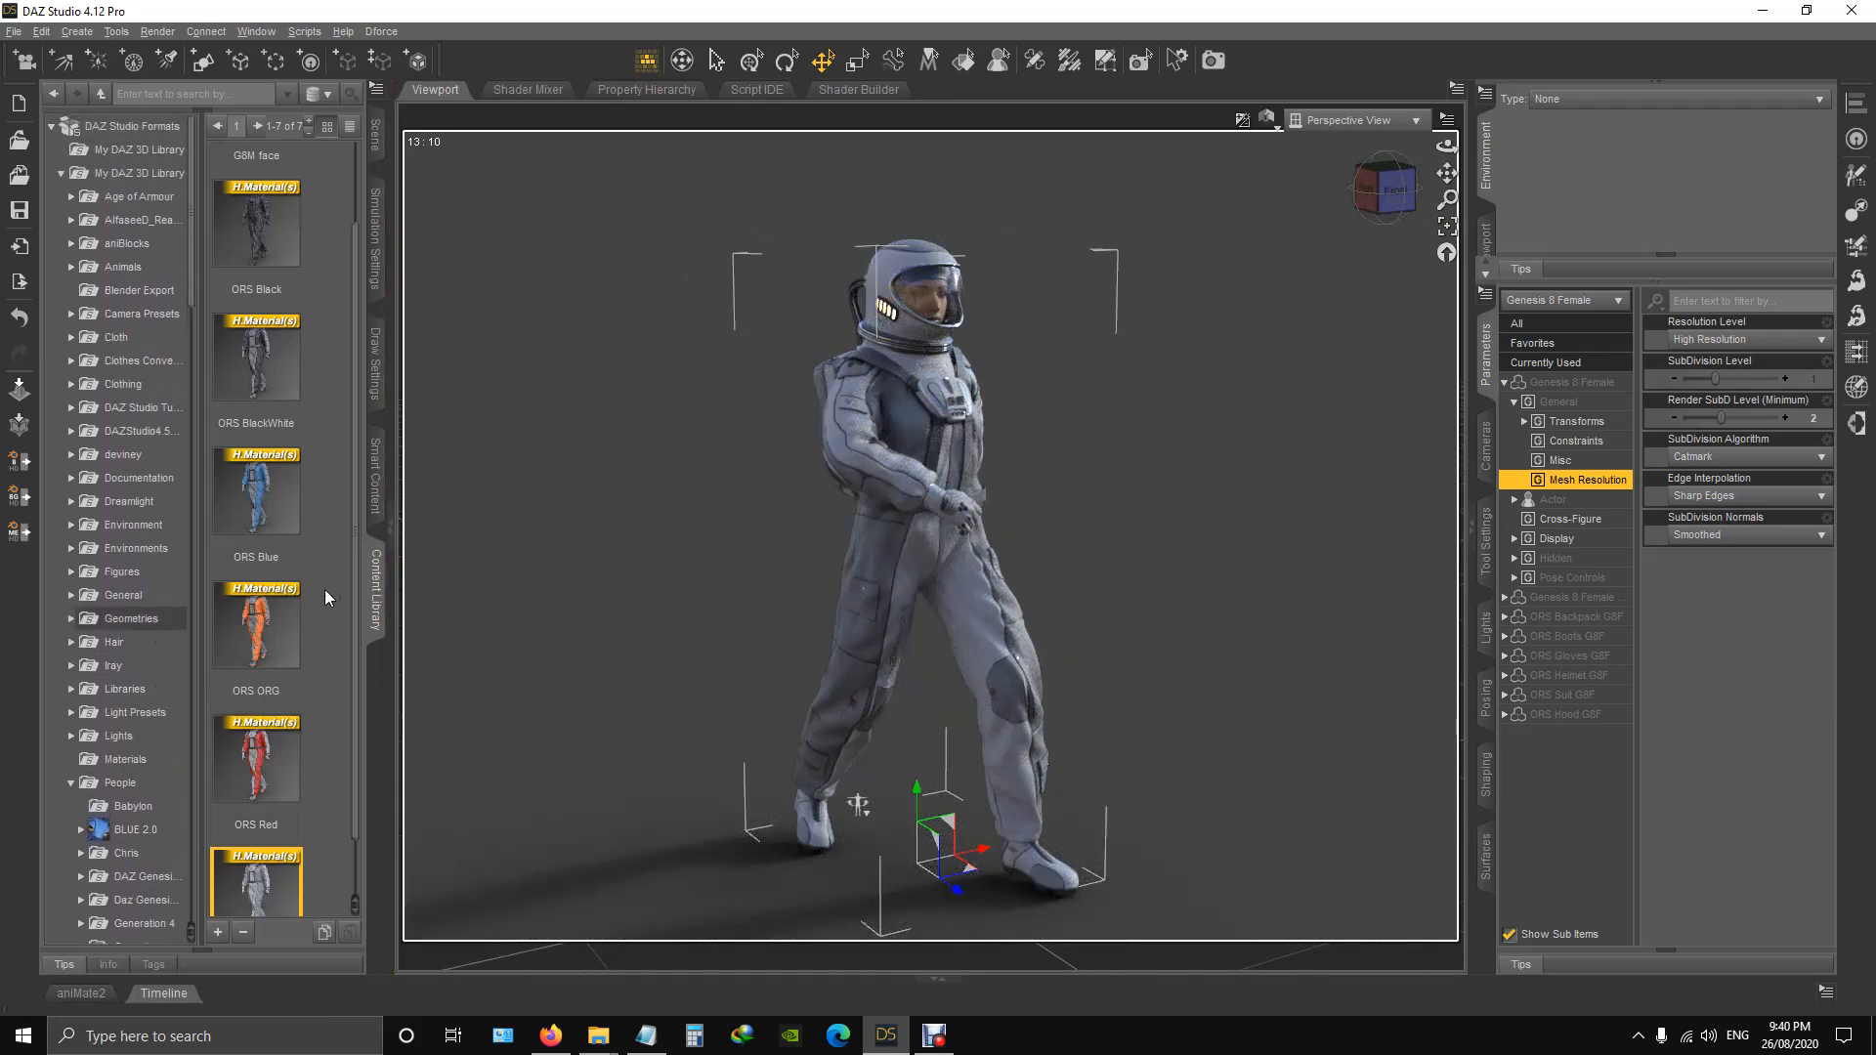
scroll(130, 581, down, 12)
scroll(102, 592, up, 1)
scroll(166, 684, down, 8)
click(163, 680)
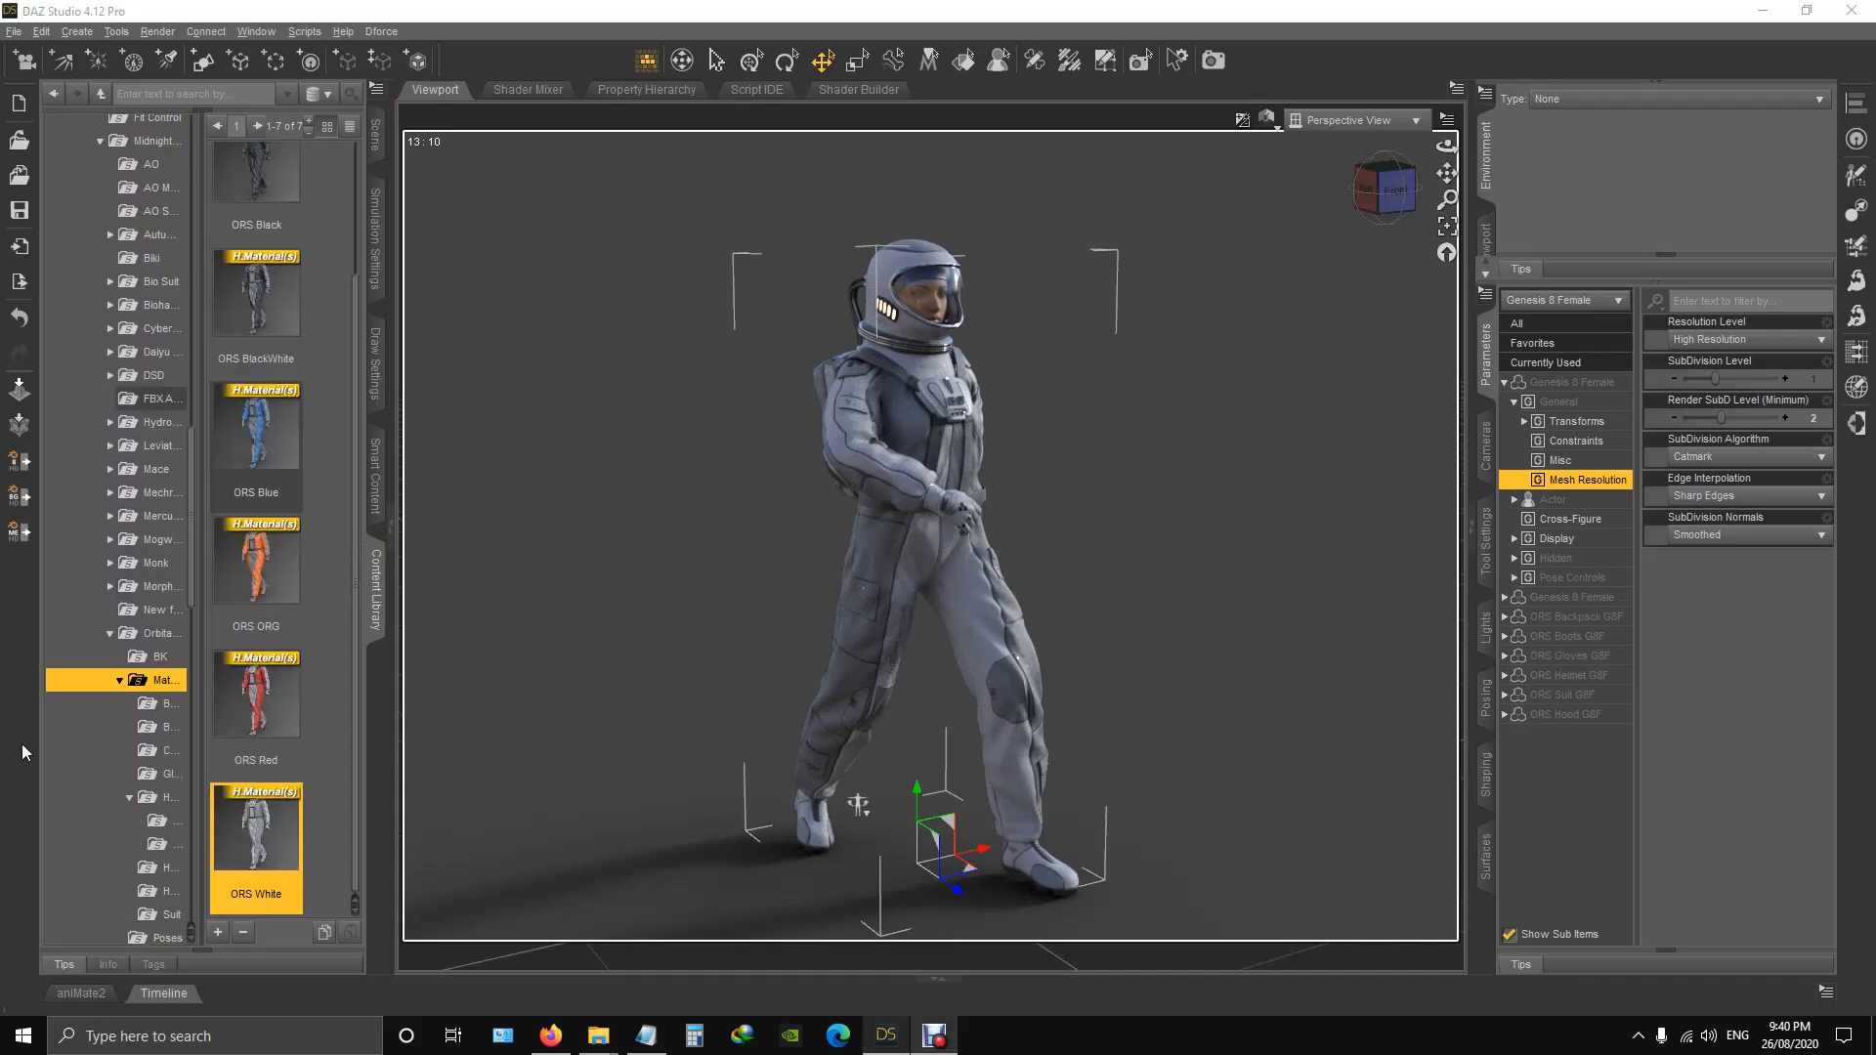
click(168, 824)
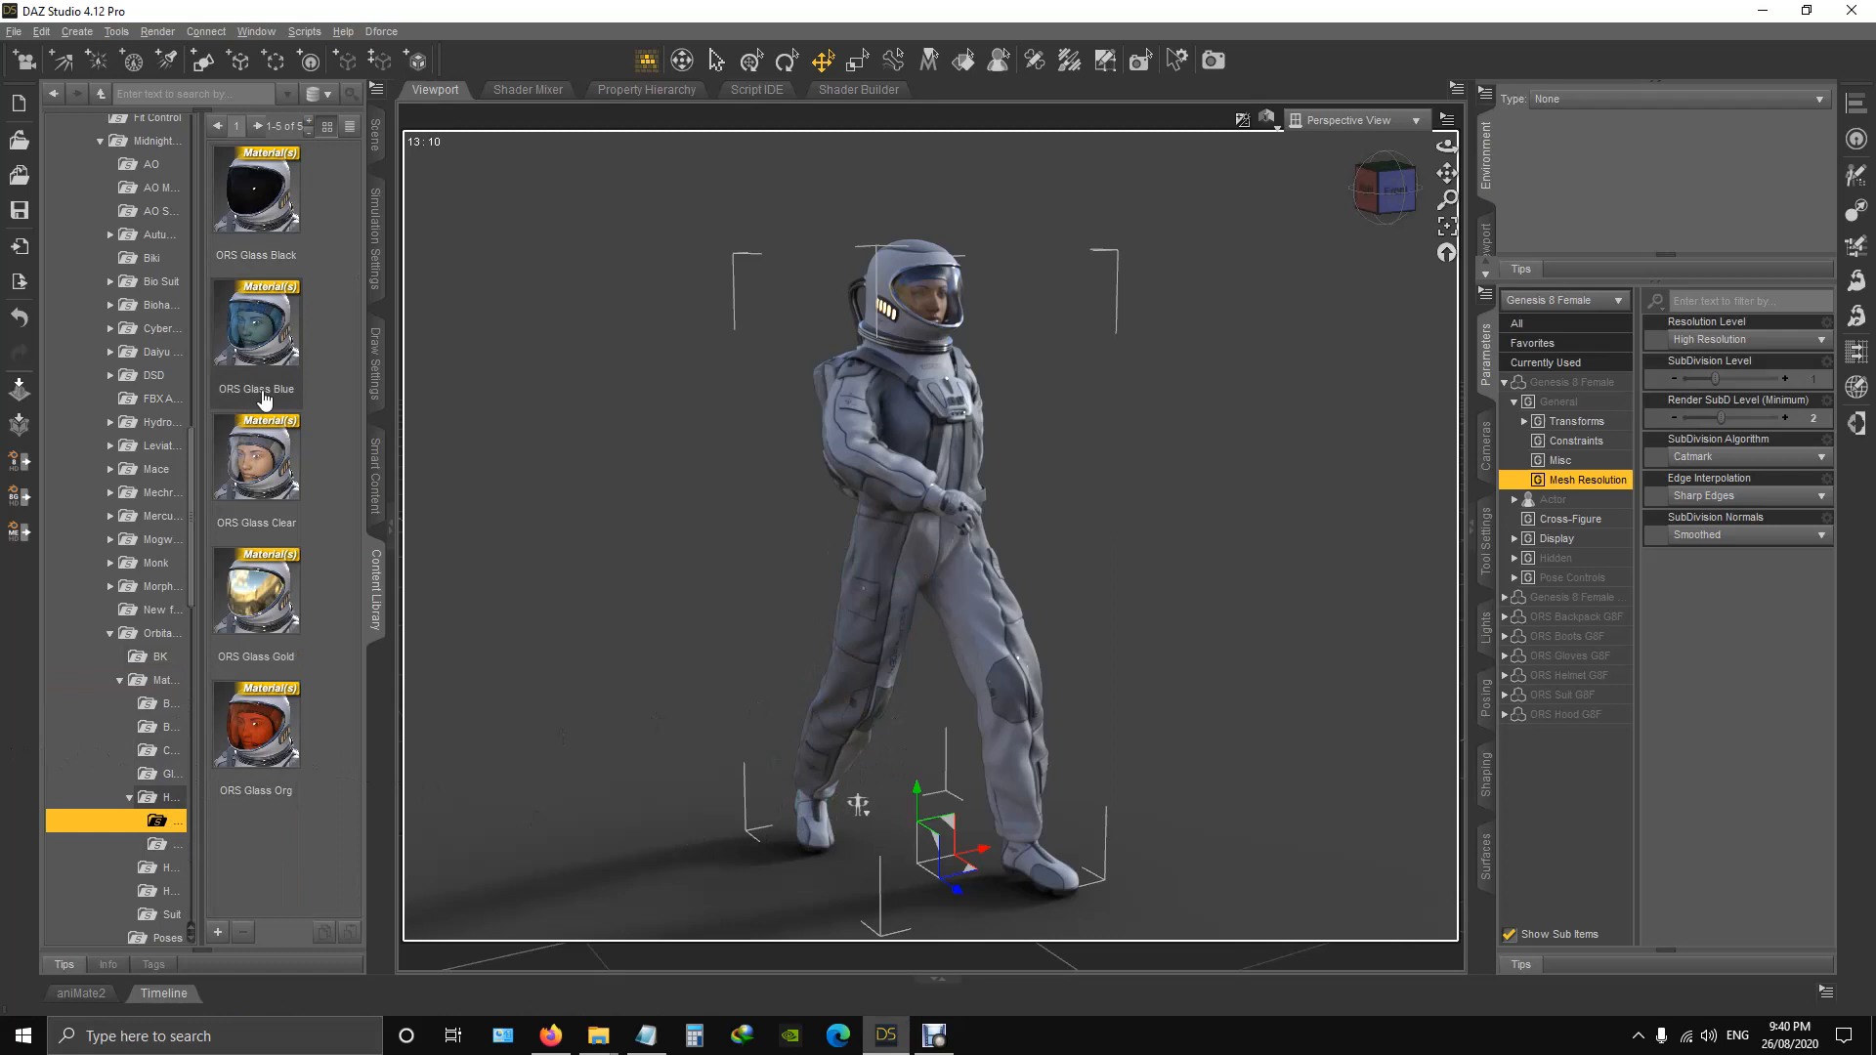
Open the Helmet materials folder and examine the previews of the helmet color presets.
click(171, 798)
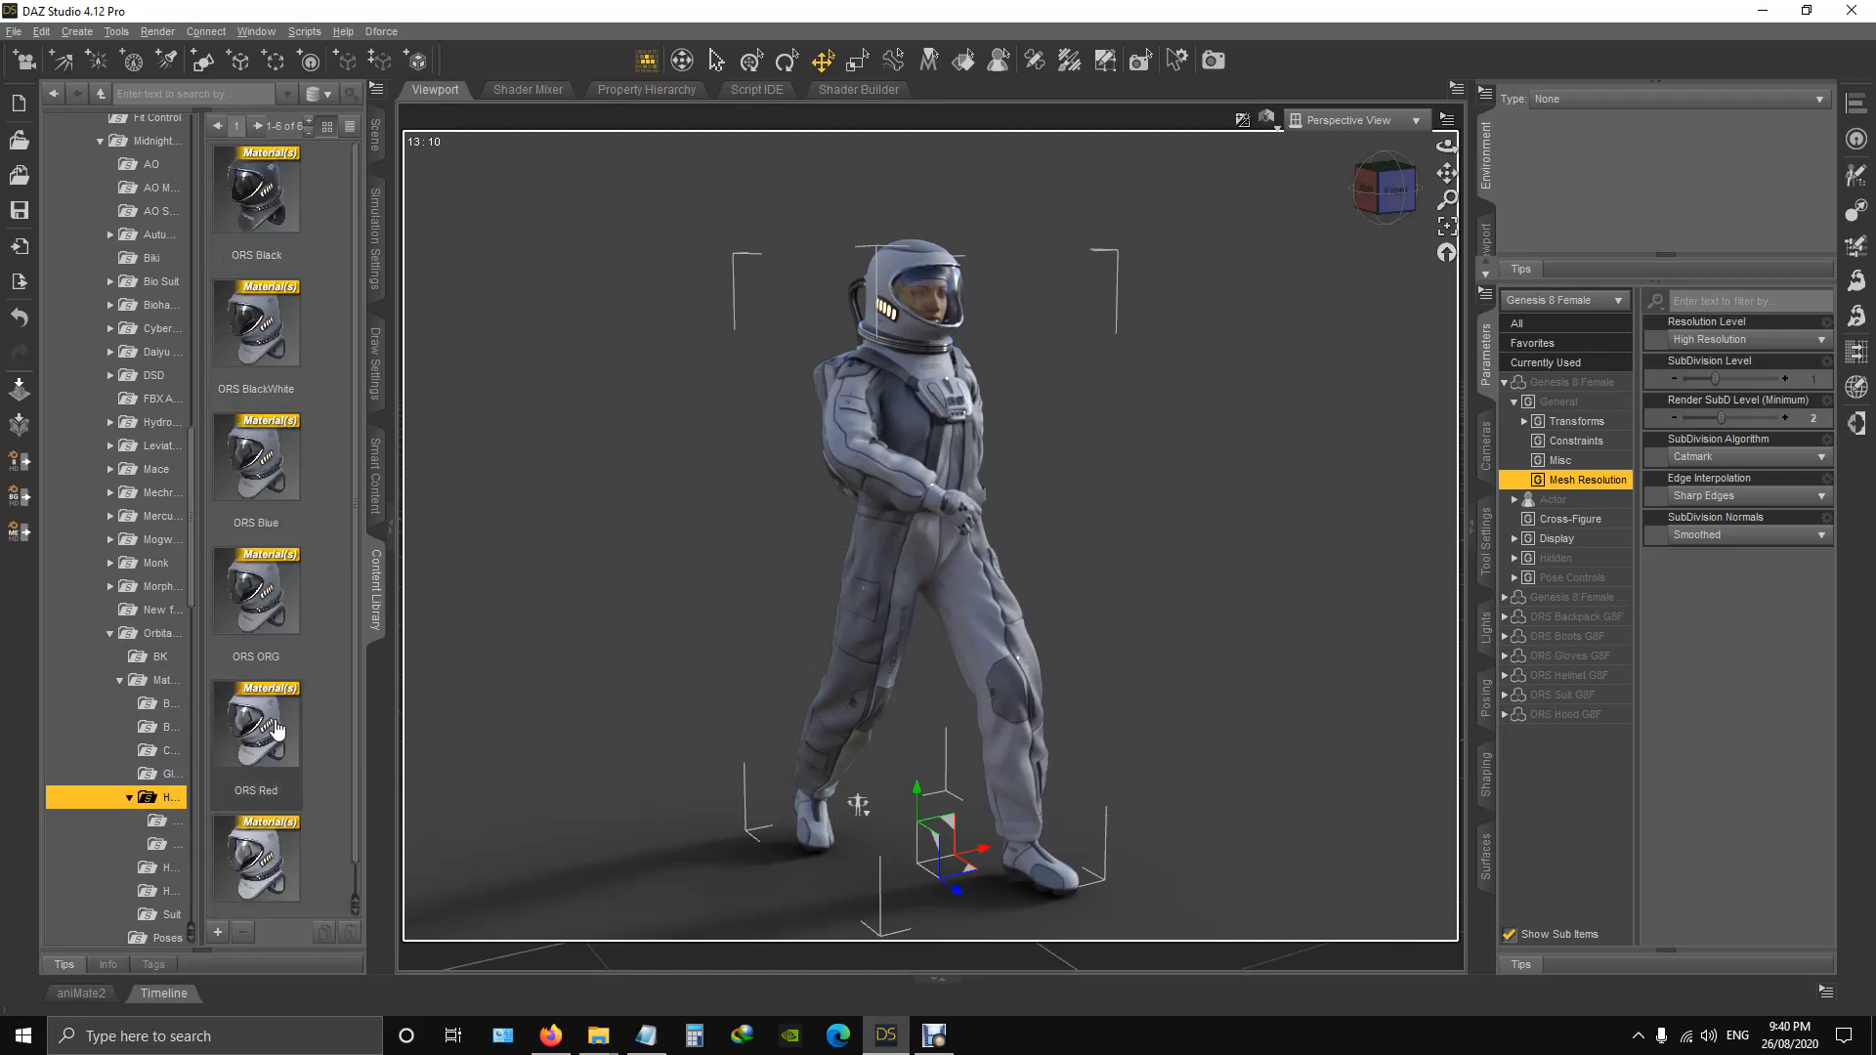
mouse_move(277, 729)
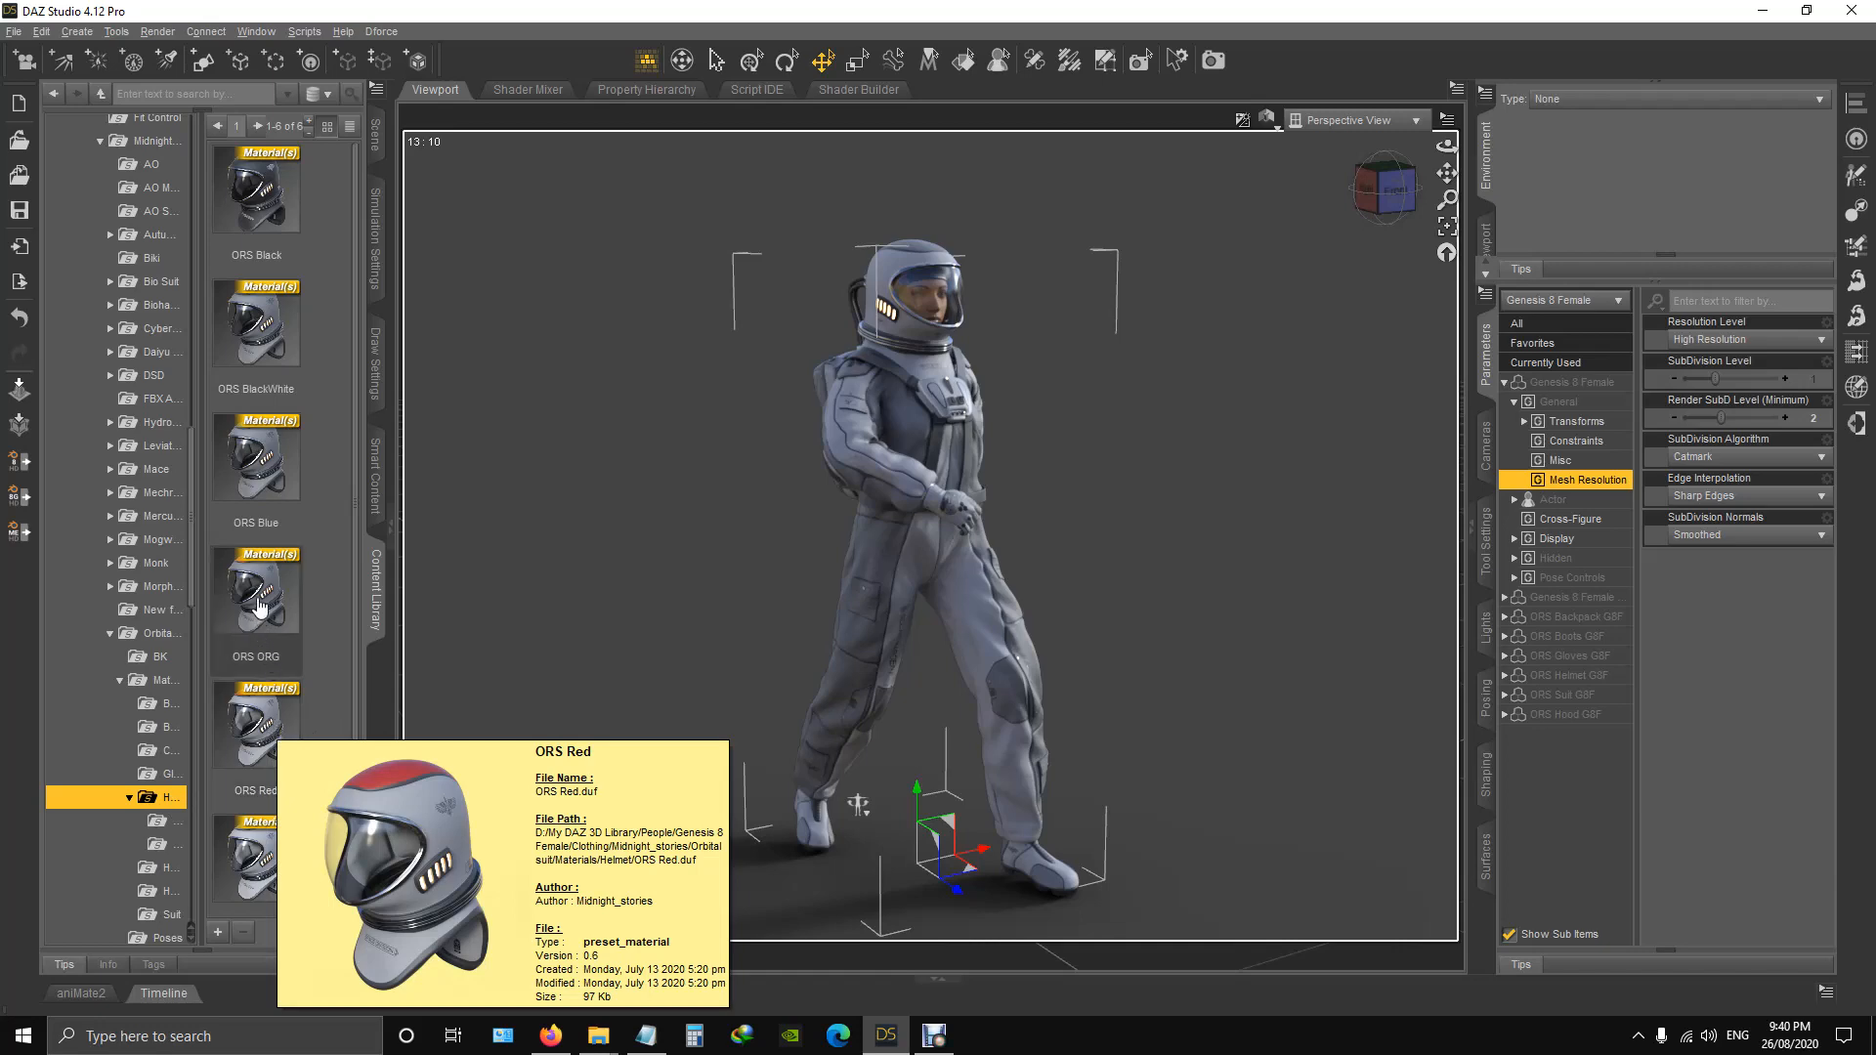
mouse_move(259, 596)
mouse_move(271, 472)
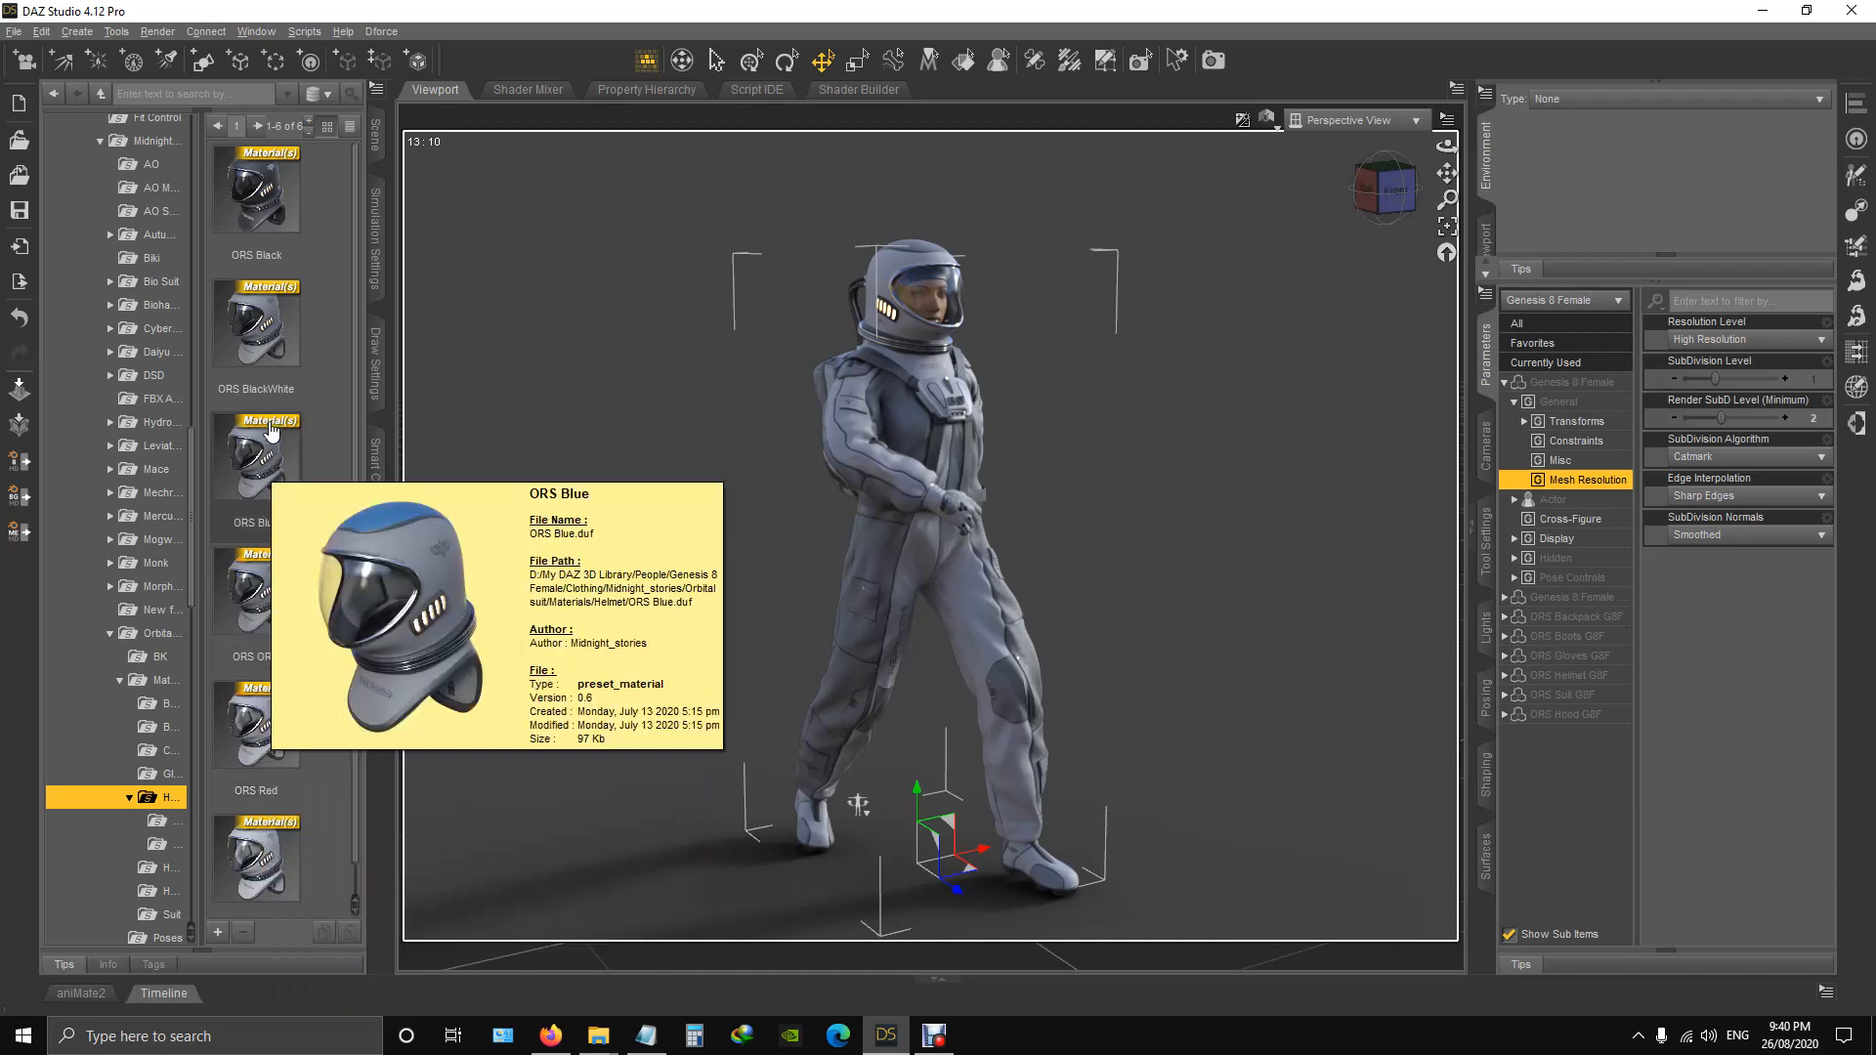
mouse_move(253, 199)
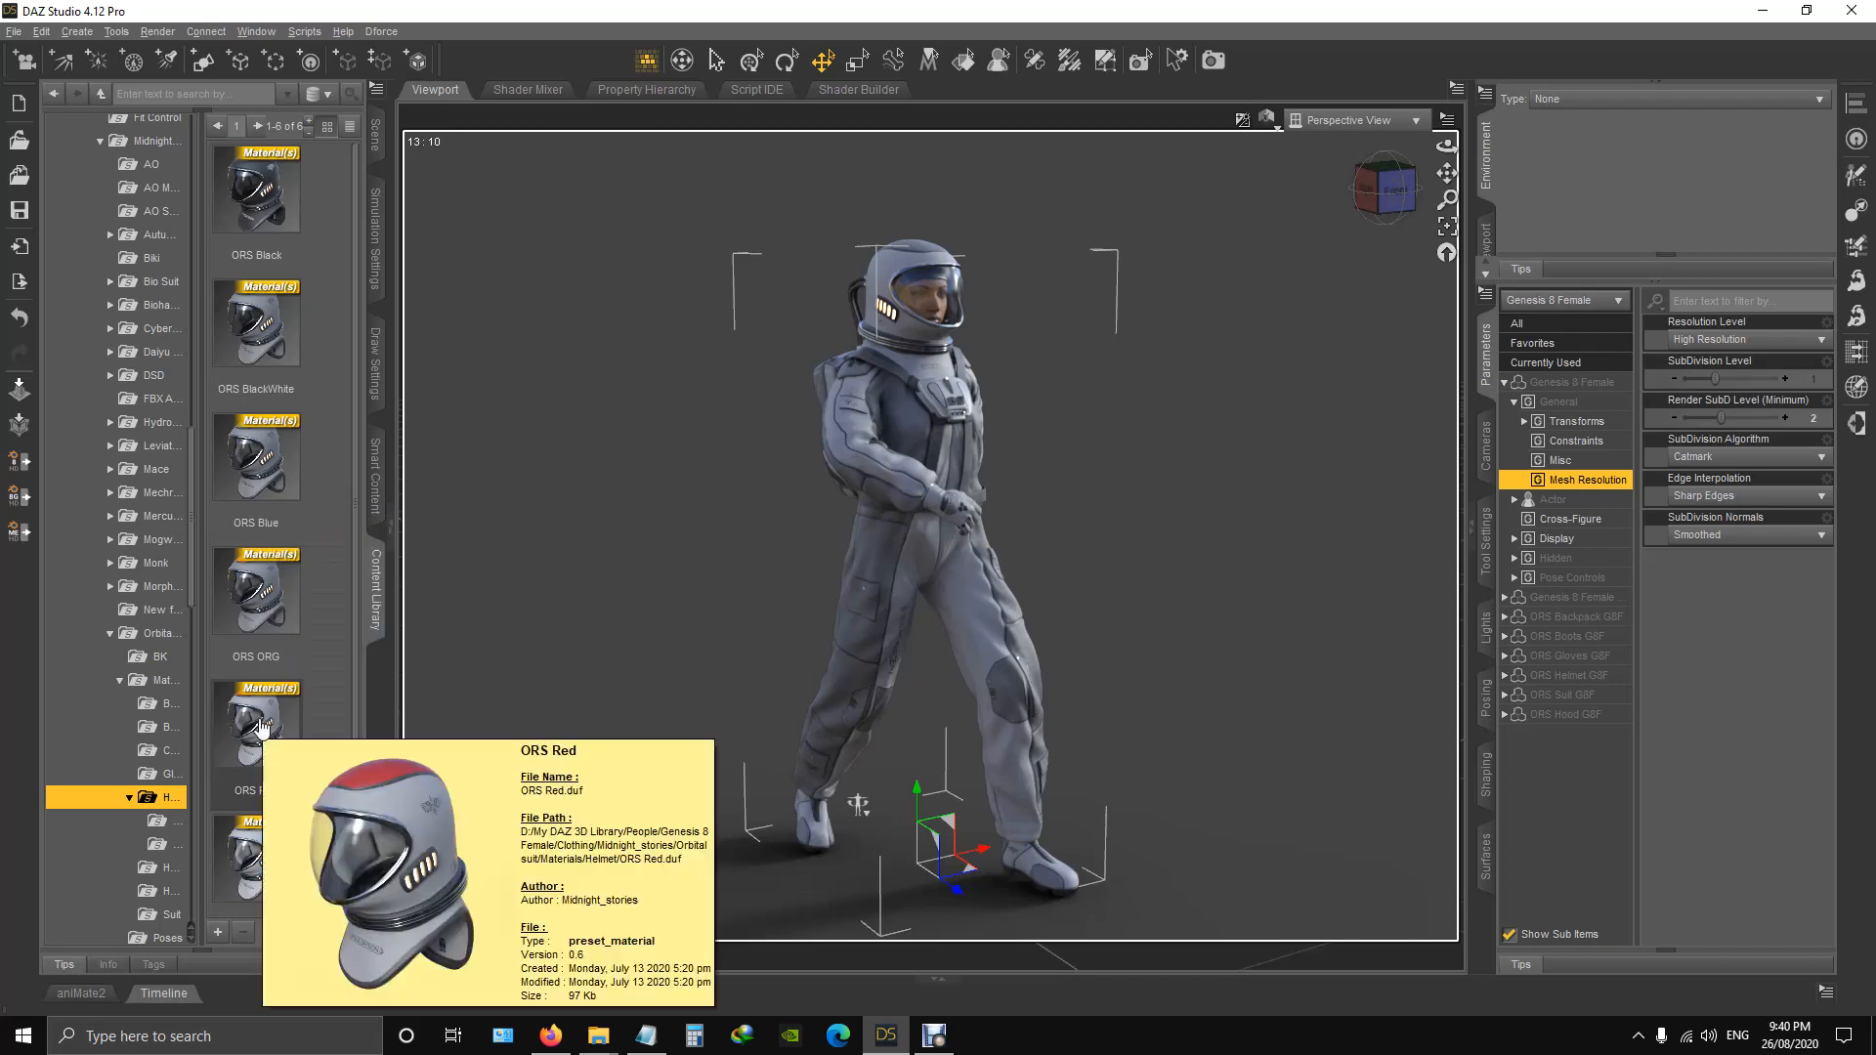
mouse_move(251, 858)
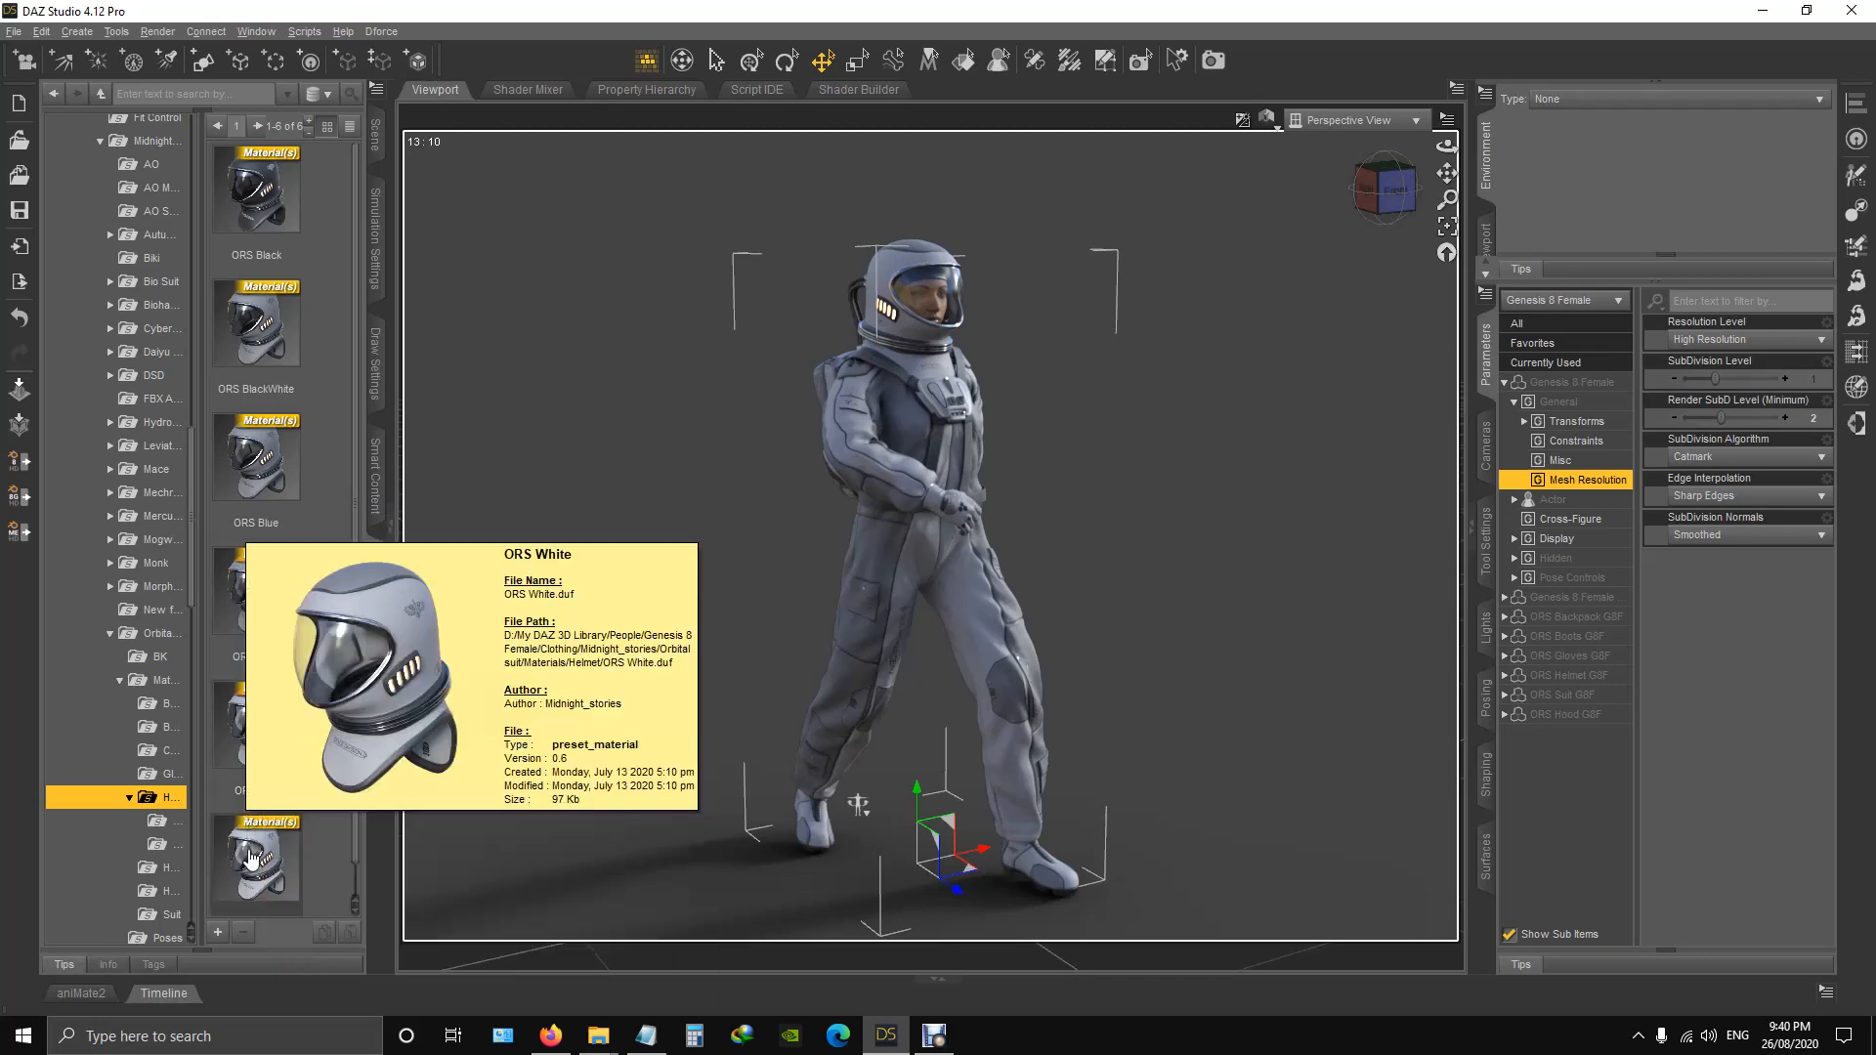
Select the helmet's visor surface and apply the ORS Glass Black preset, followed by ORS Glass Blue.
click(162, 821)
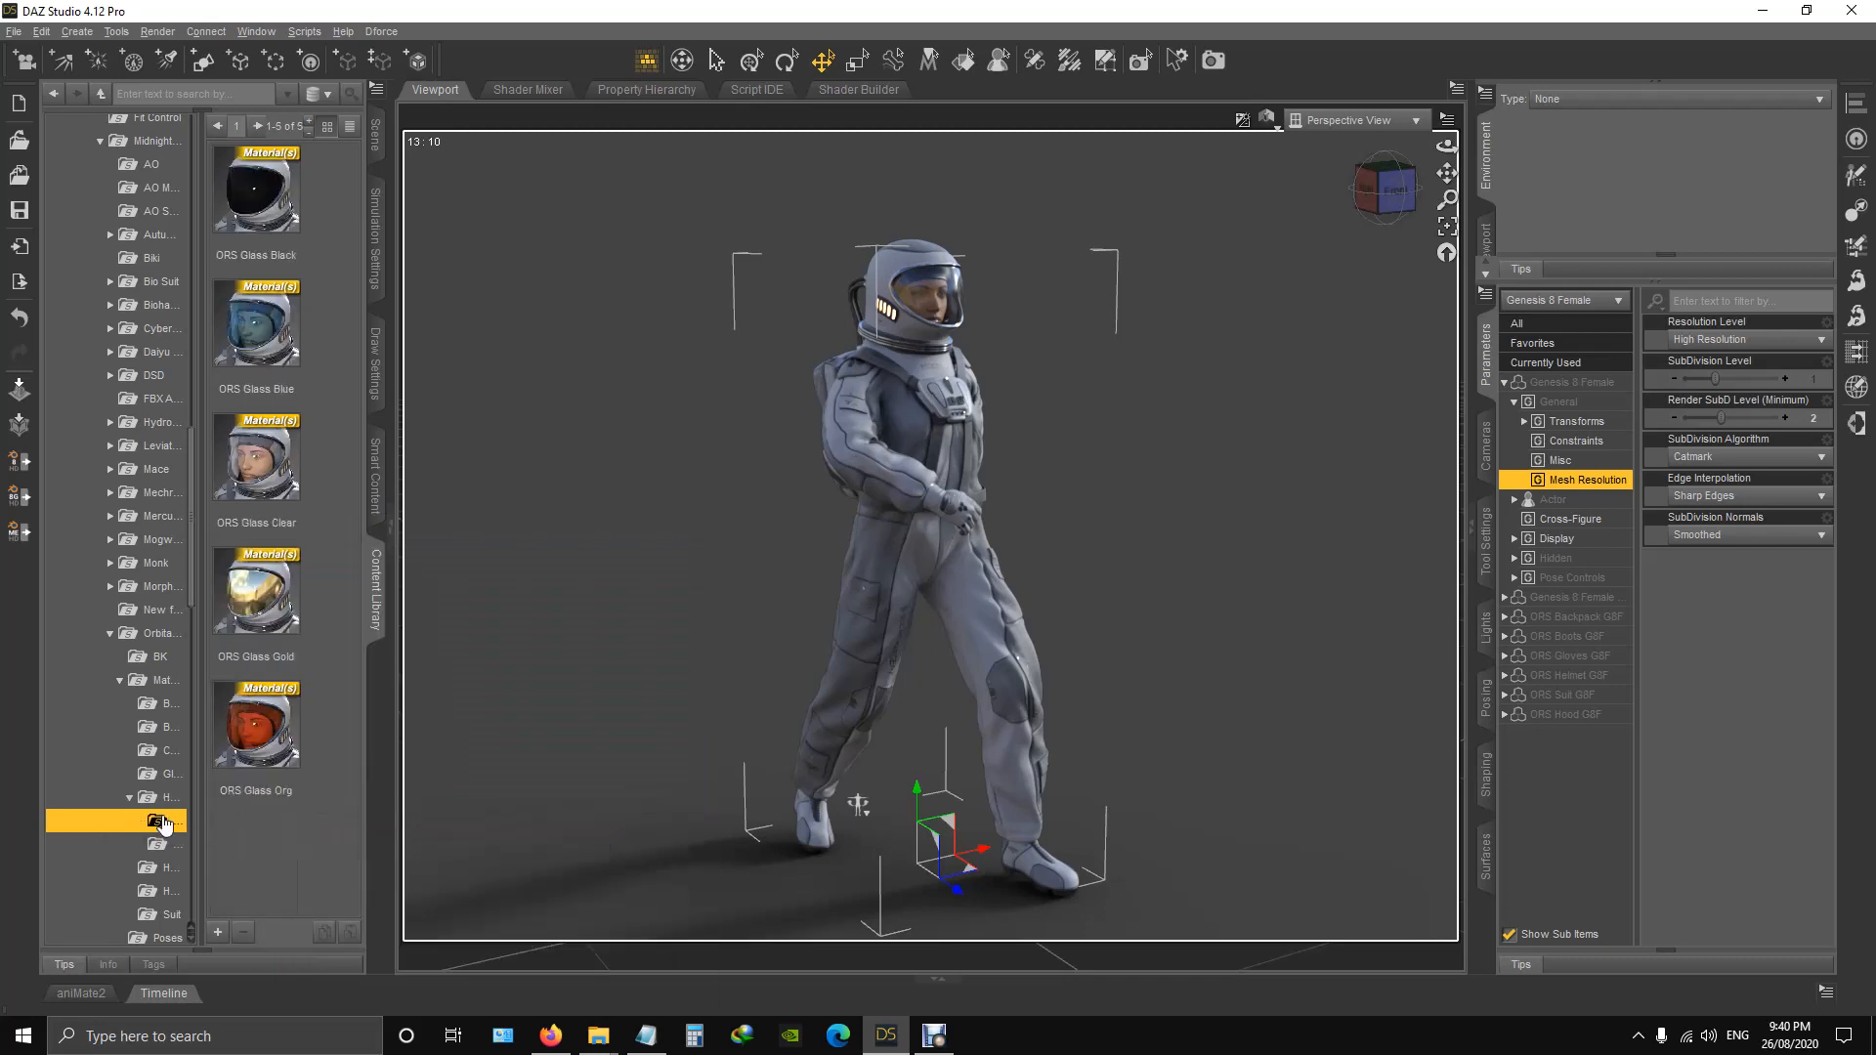
click(964, 60)
click(928, 311)
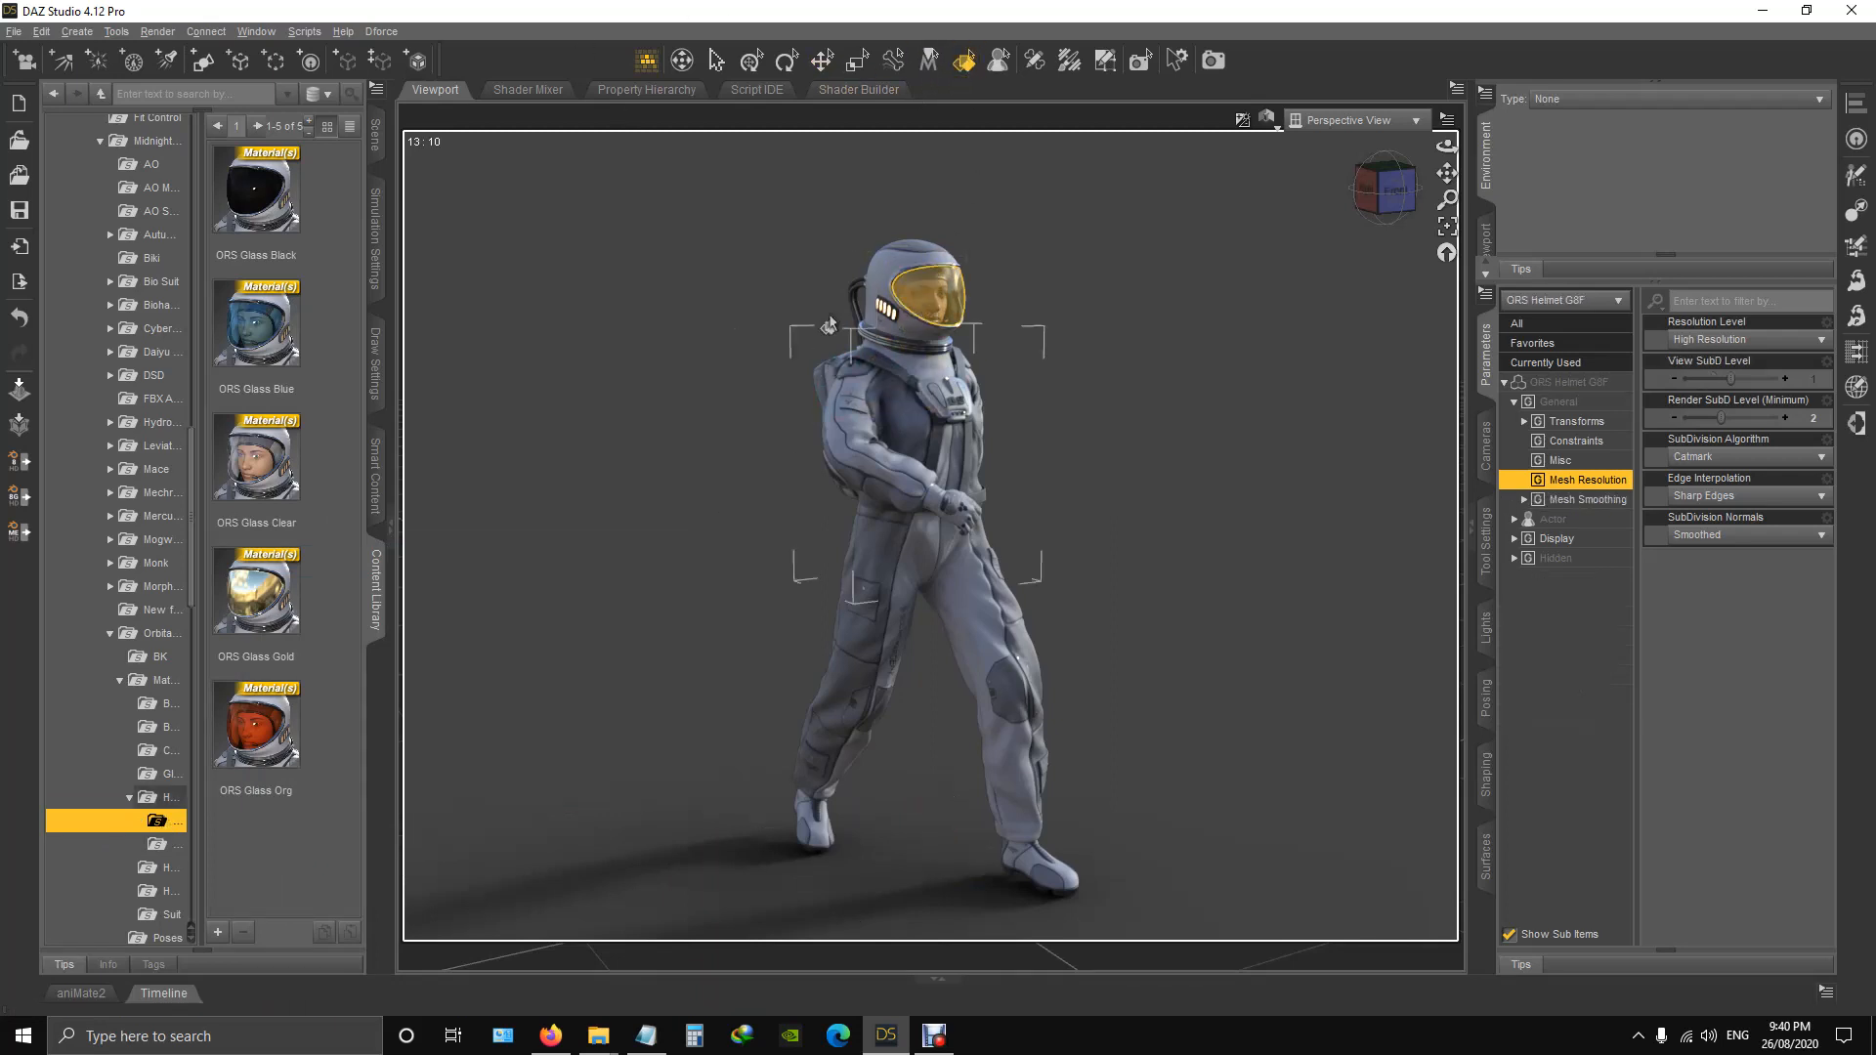
double_click(260, 195)
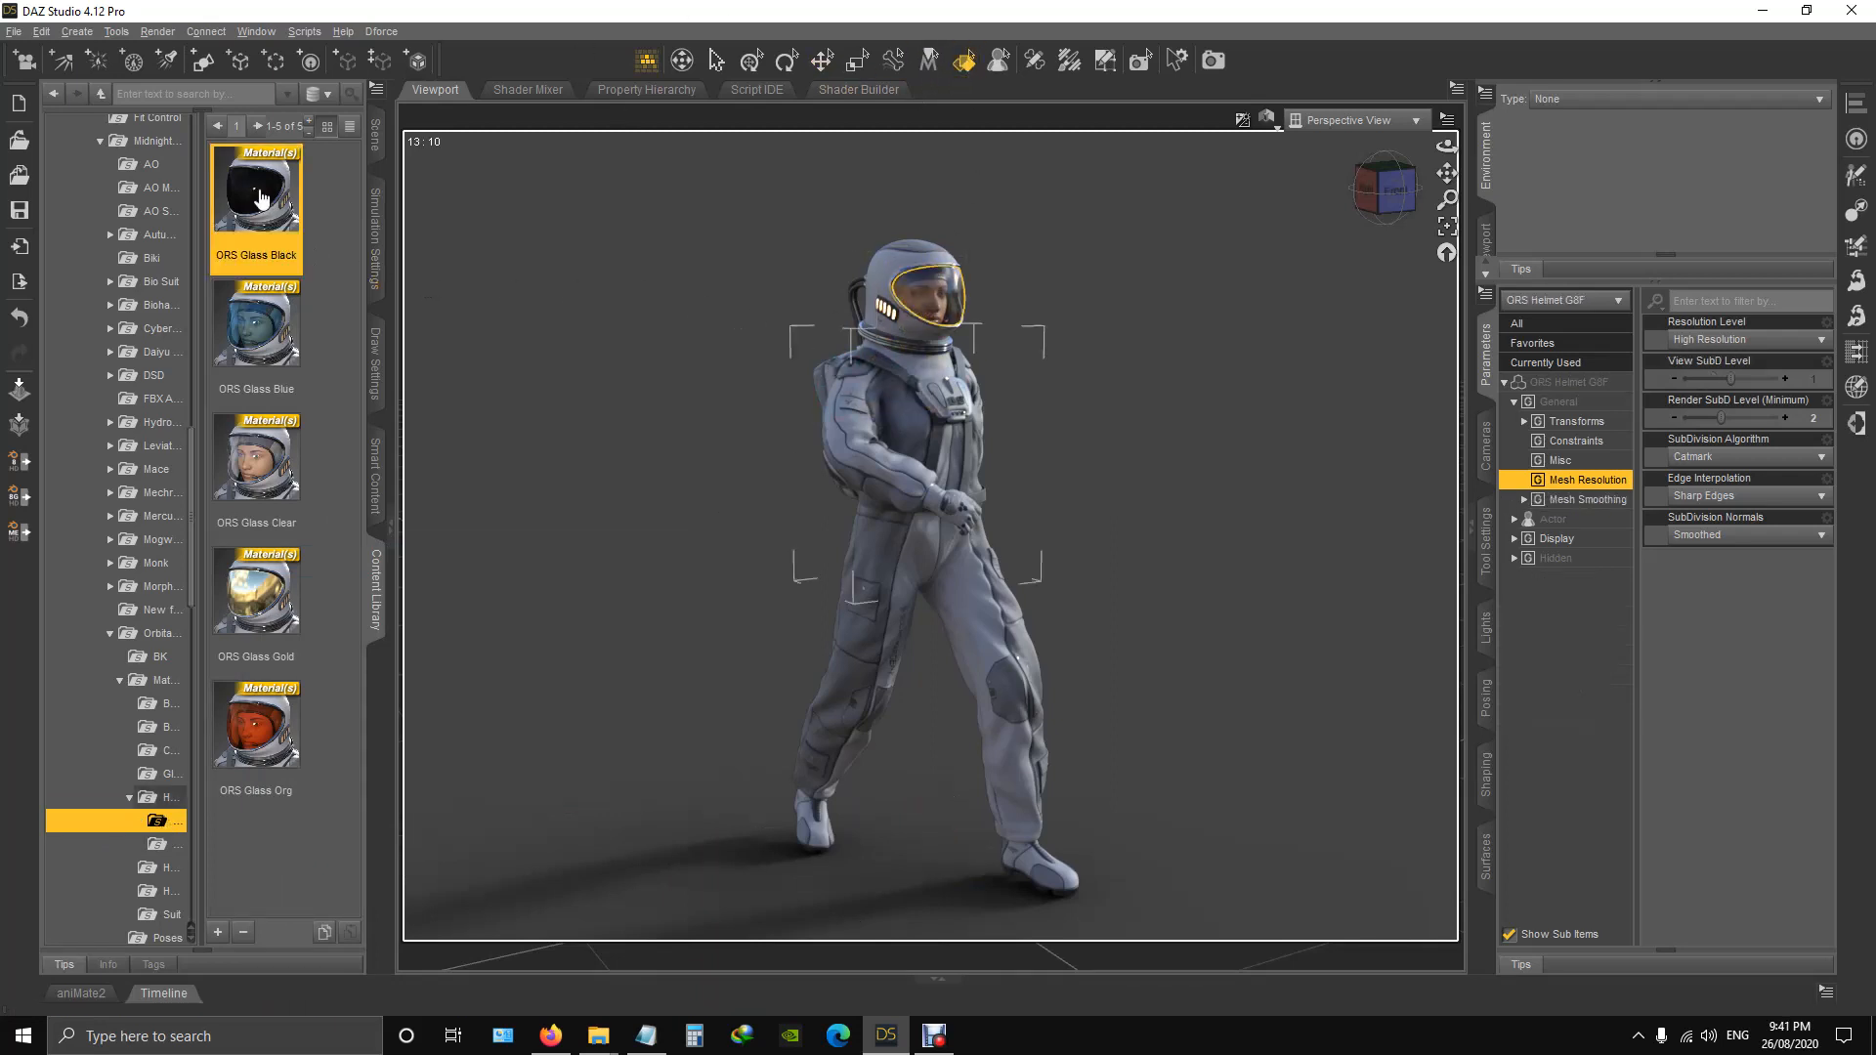
double_click(269, 338)
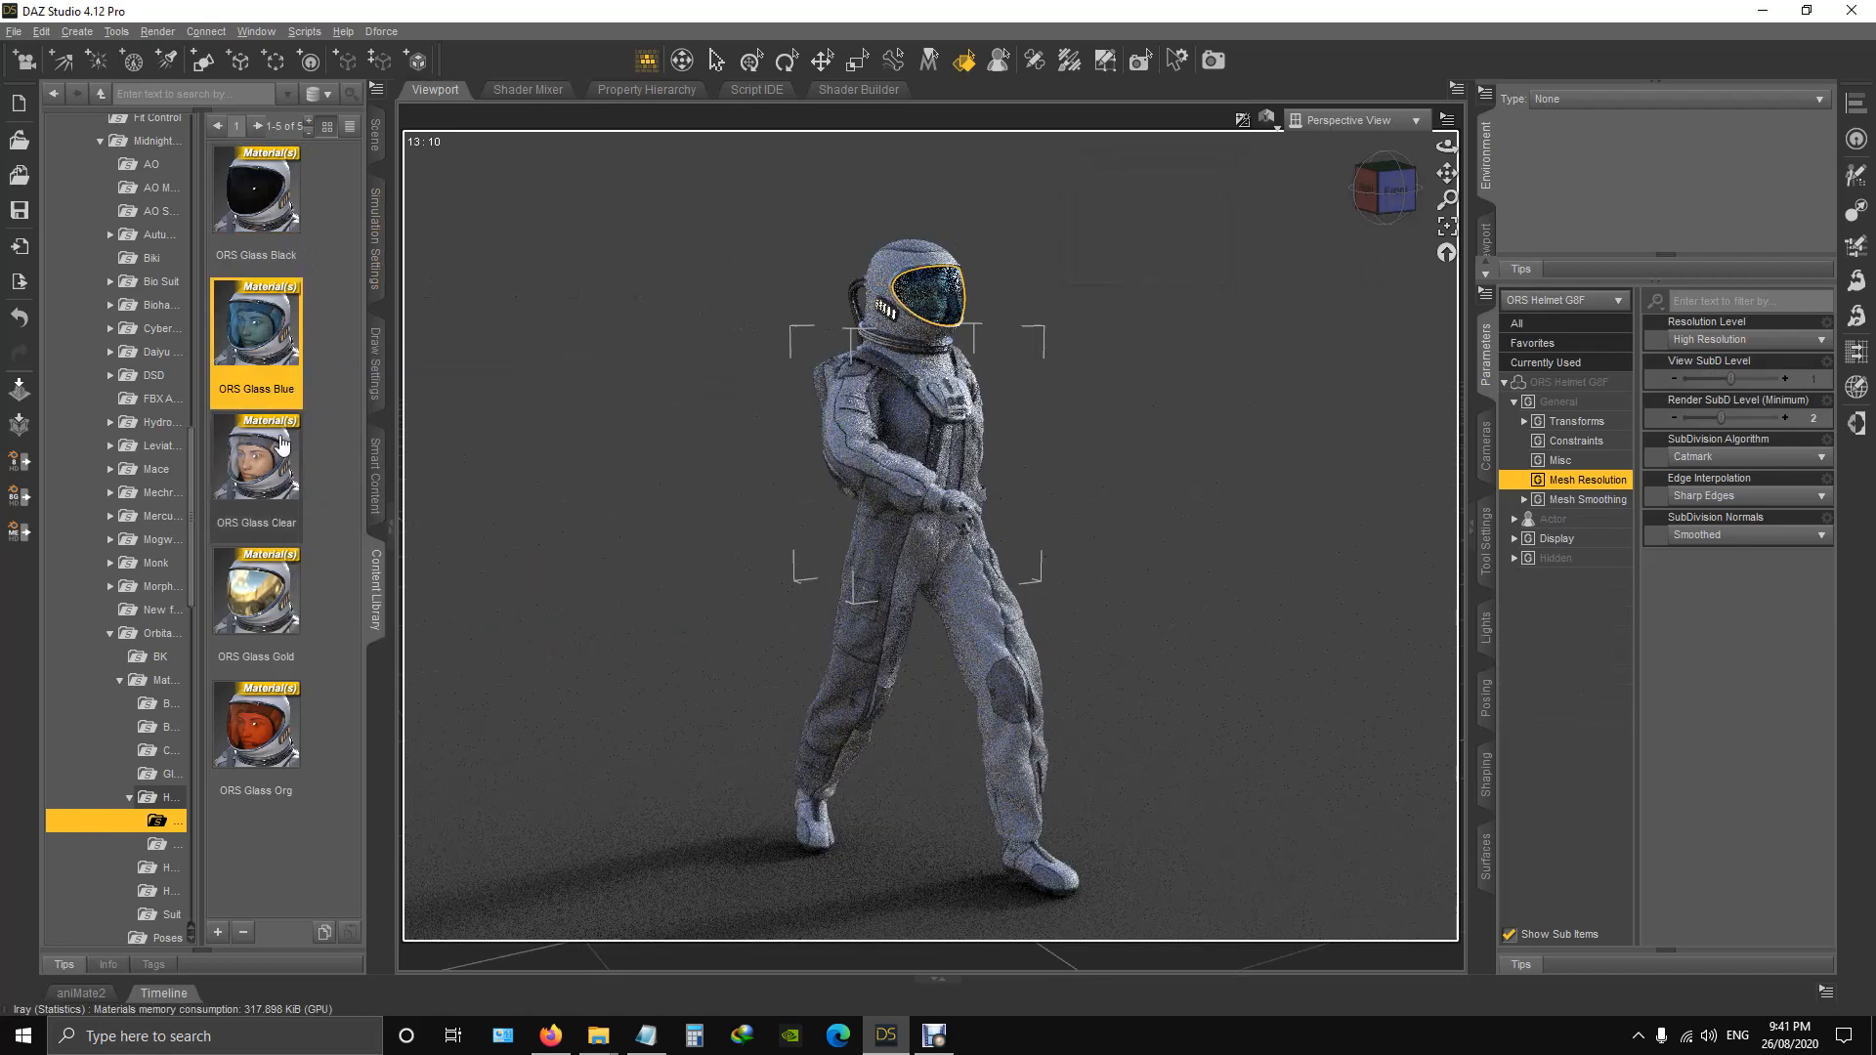
Apply the ORS Glass Clear, Gold and Org presets to the helmet visor in turn, finishing with ORS Glass Clear again.
double_click(257, 469)
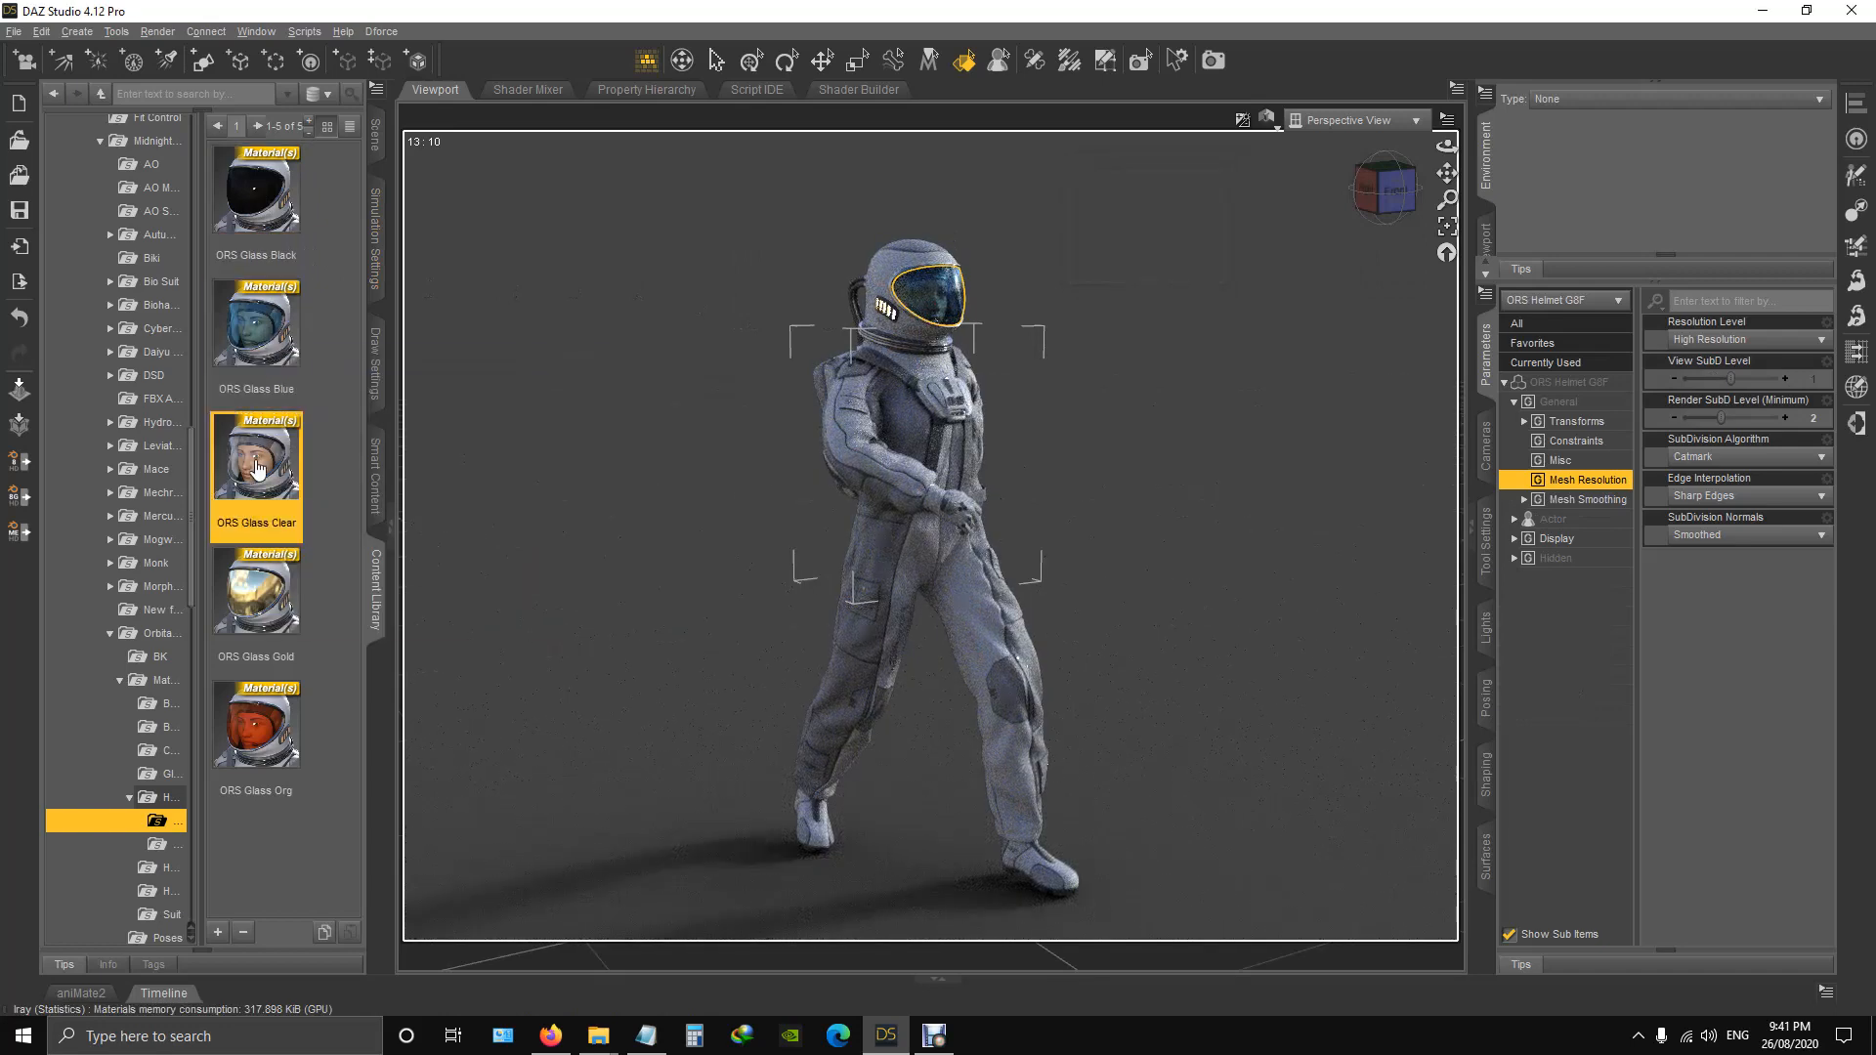
double_click(266, 606)
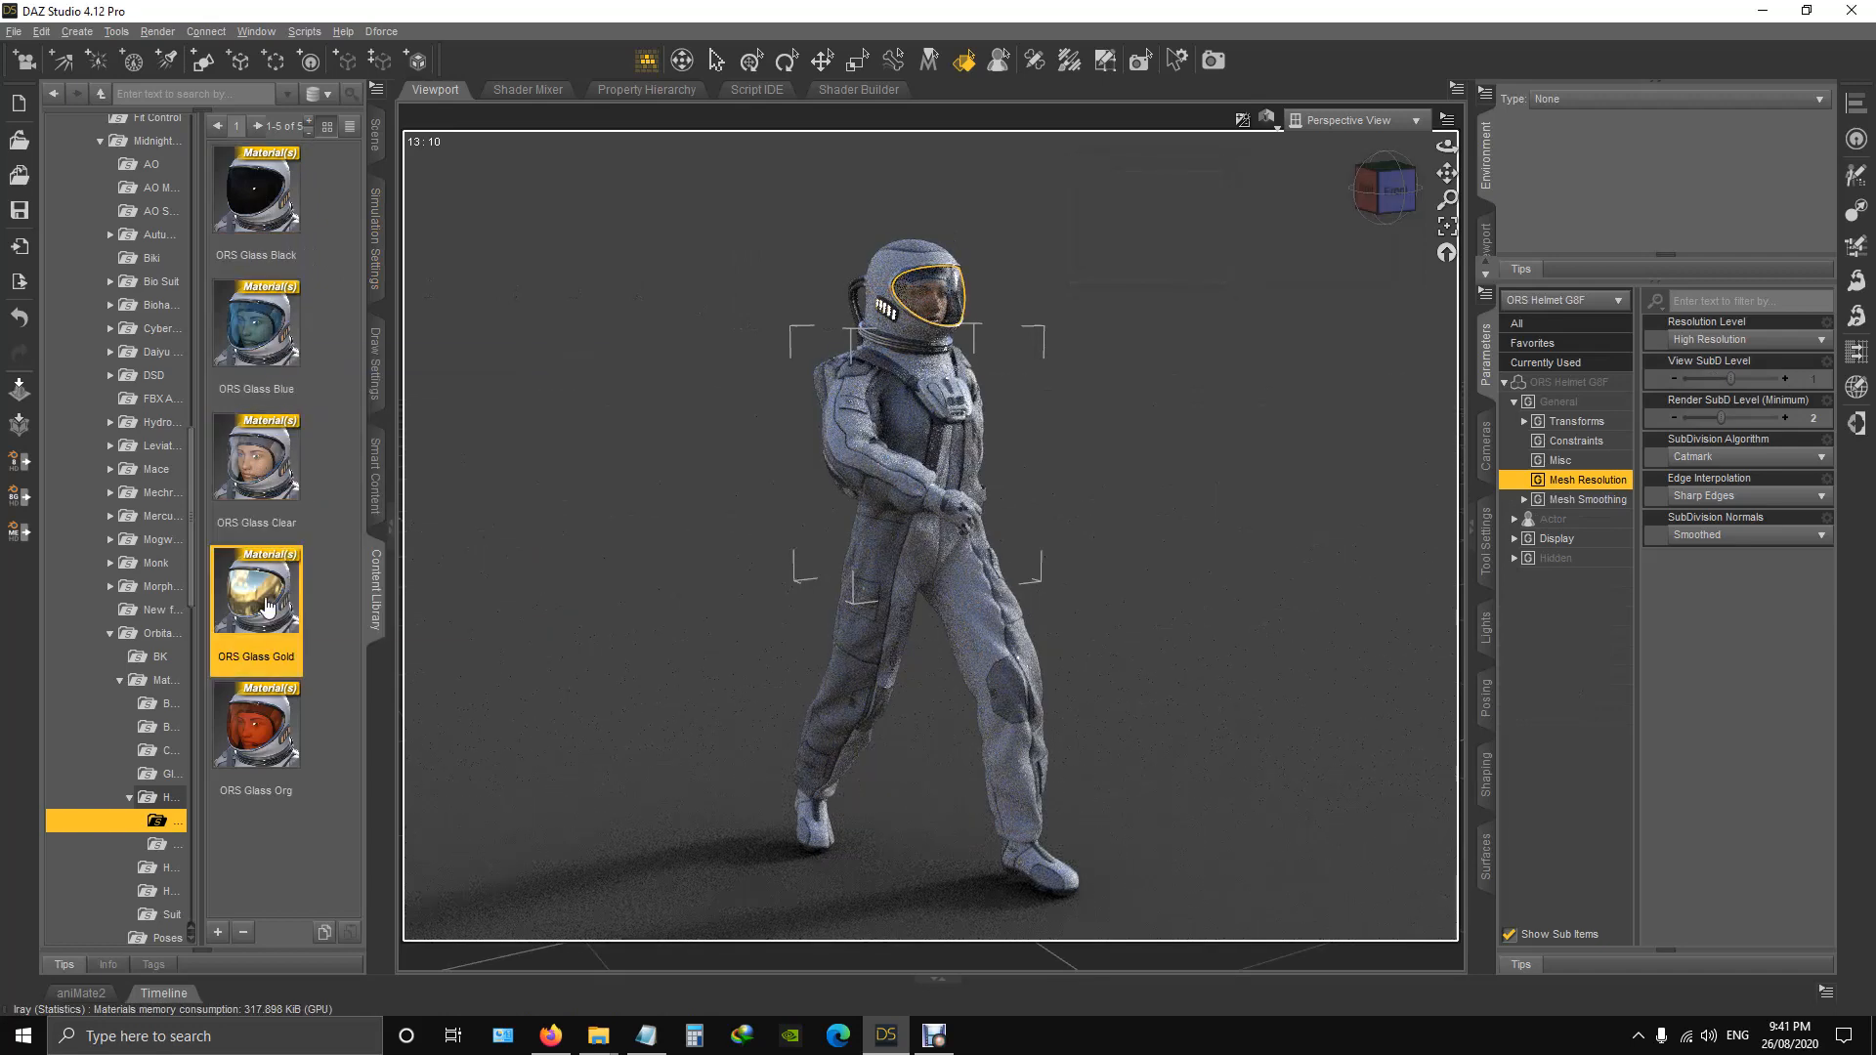
double_click(255, 735)
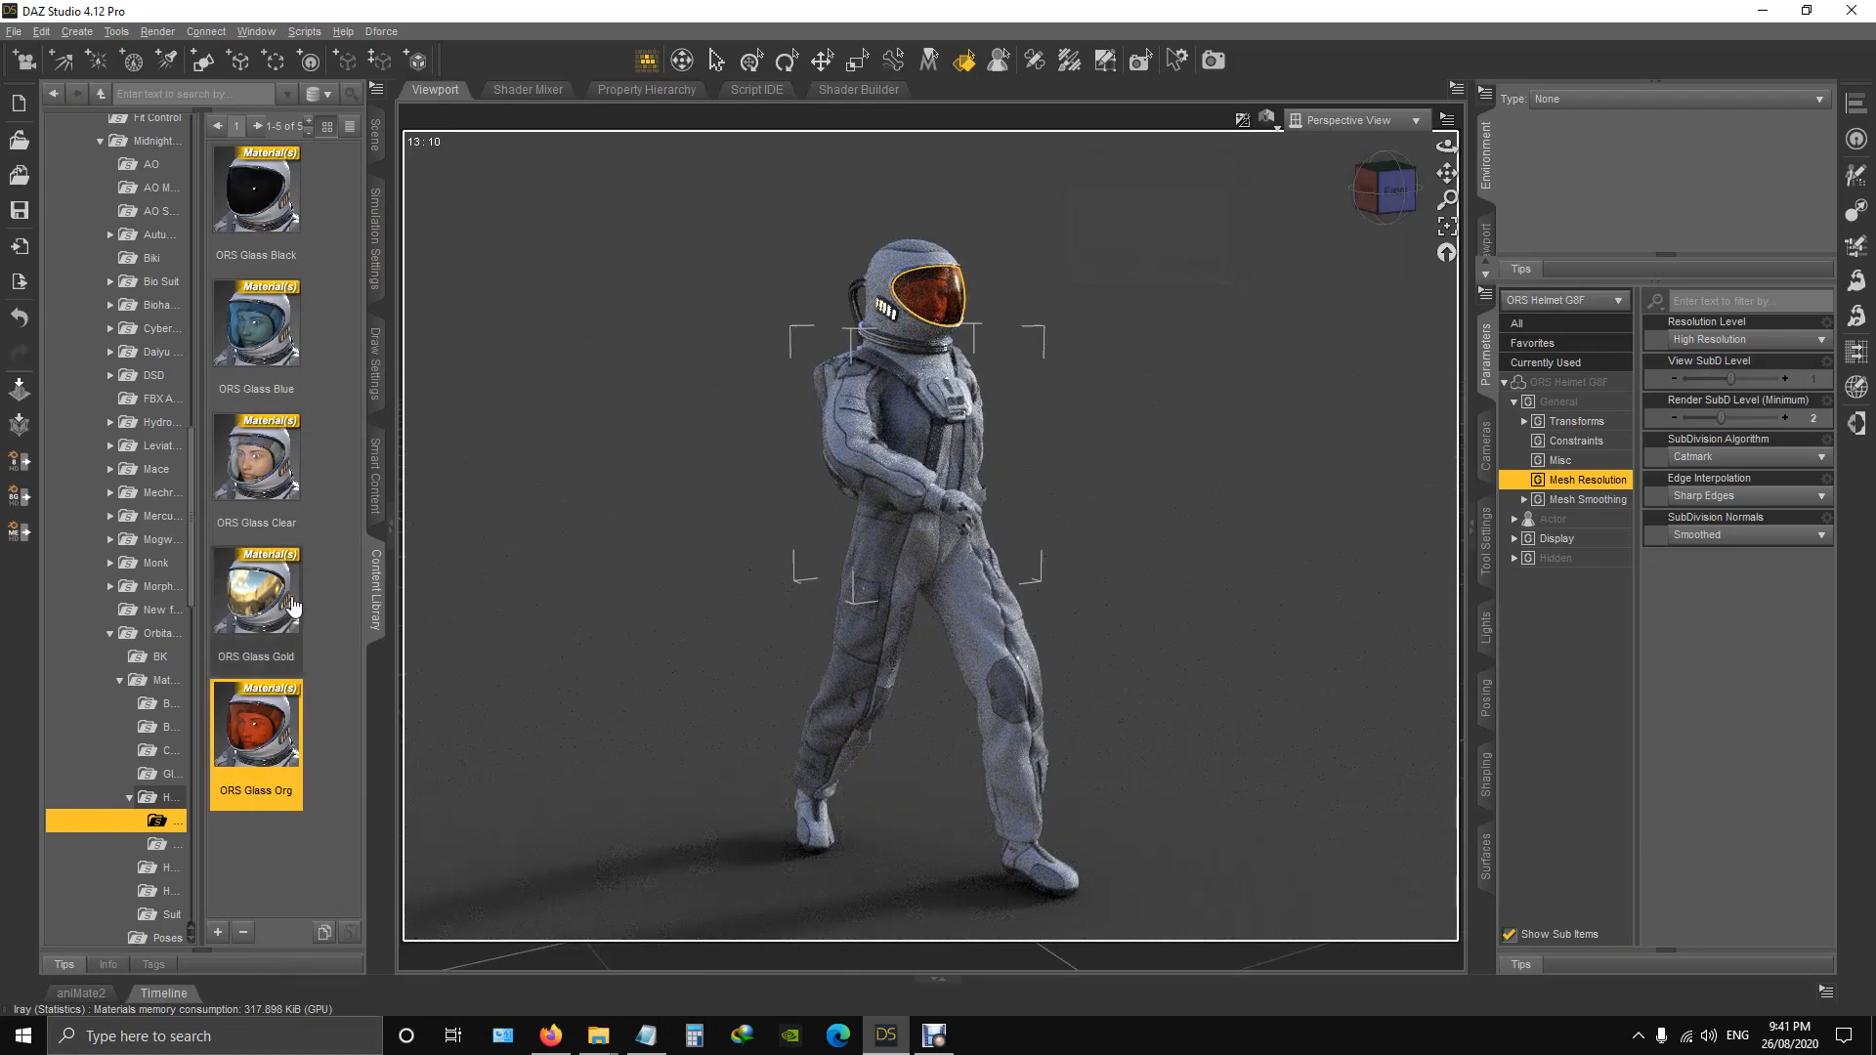
double_click(257, 466)
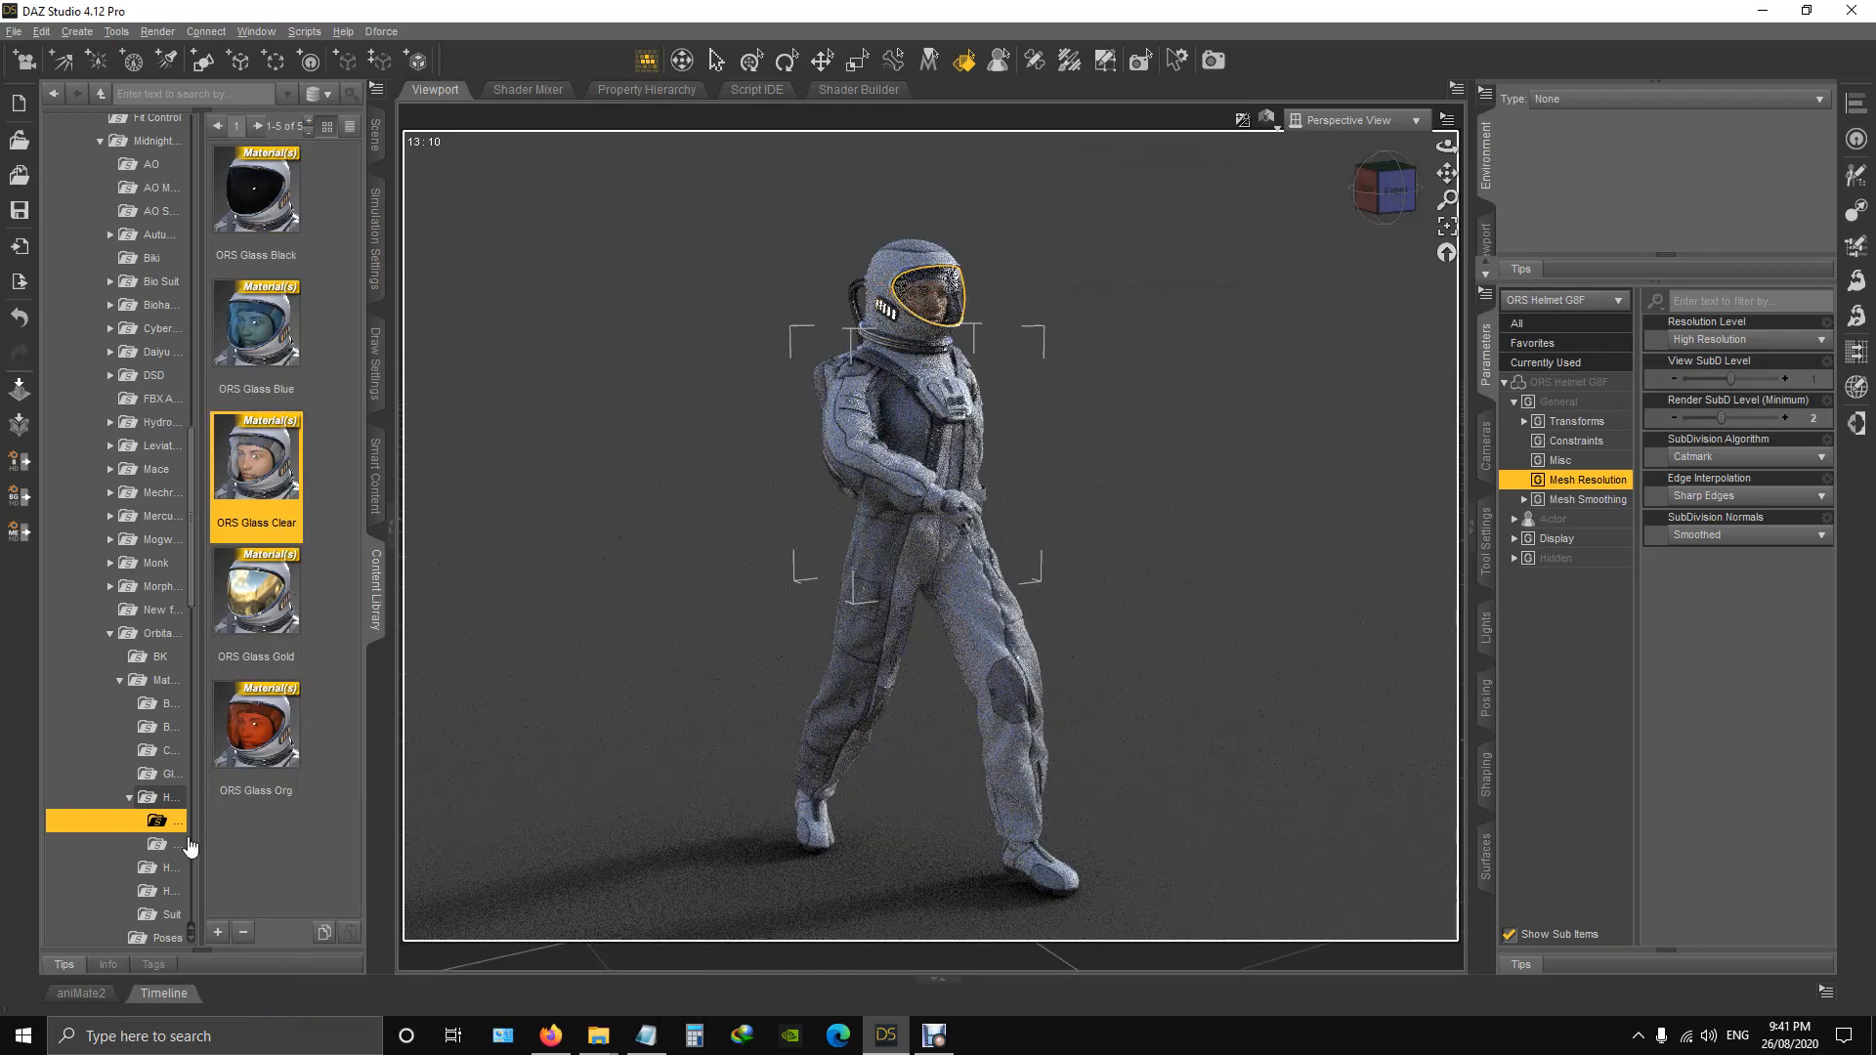
Apply the ORS Lights On preset from the helmet's Lights materials folder and view the helmet up close at an angle.
click(156, 846)
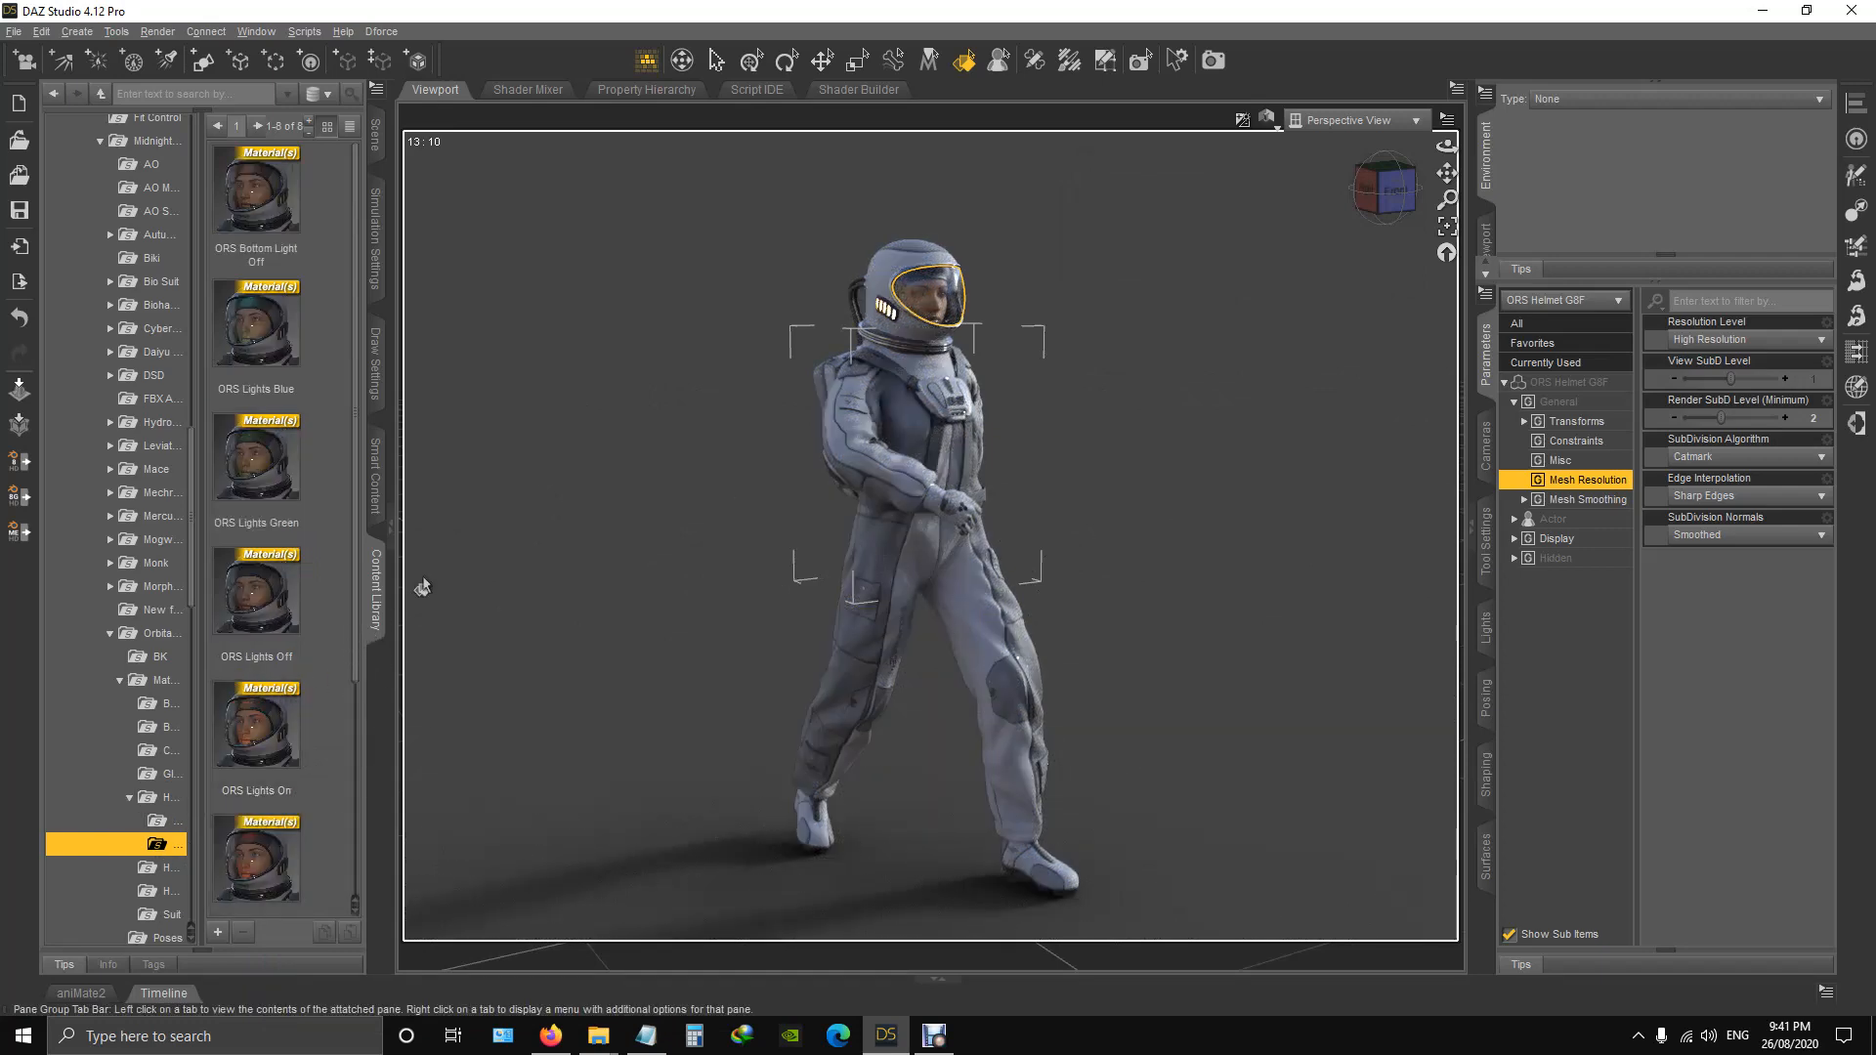
double_click(278, 770)
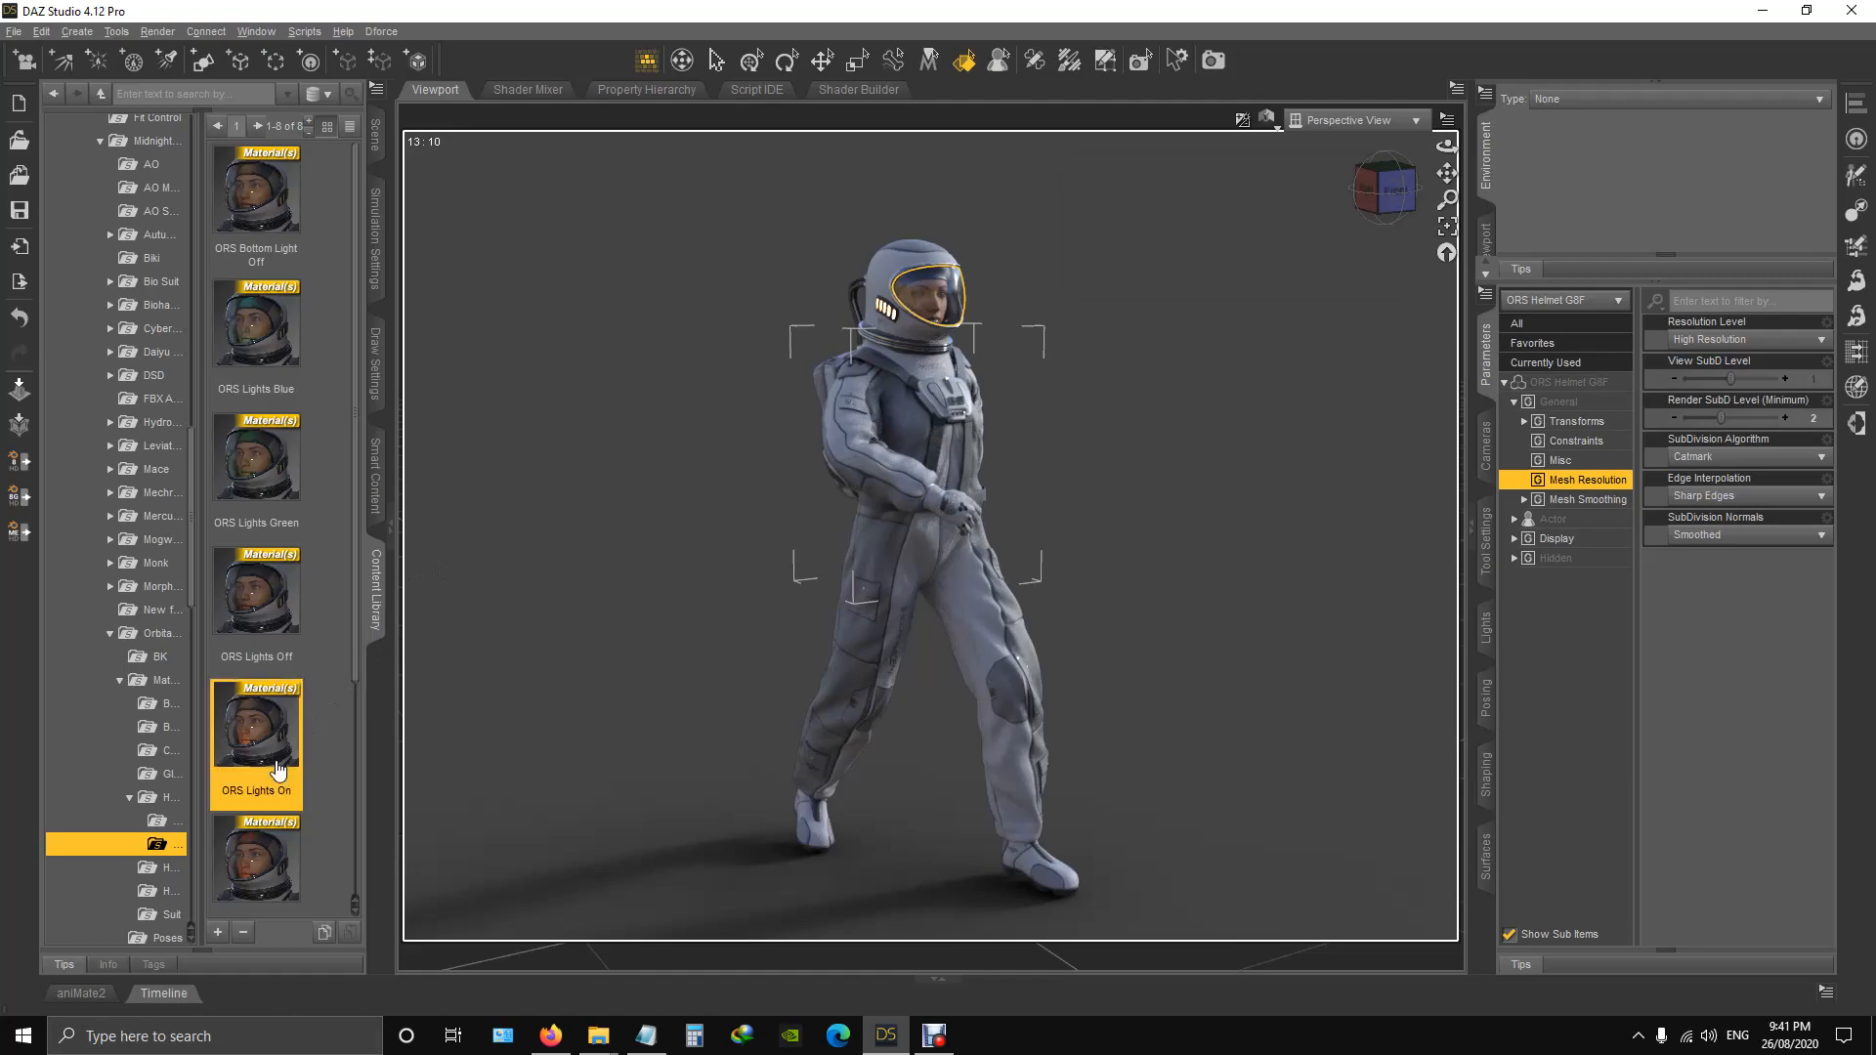
scroll(1148, 462, up, 6)
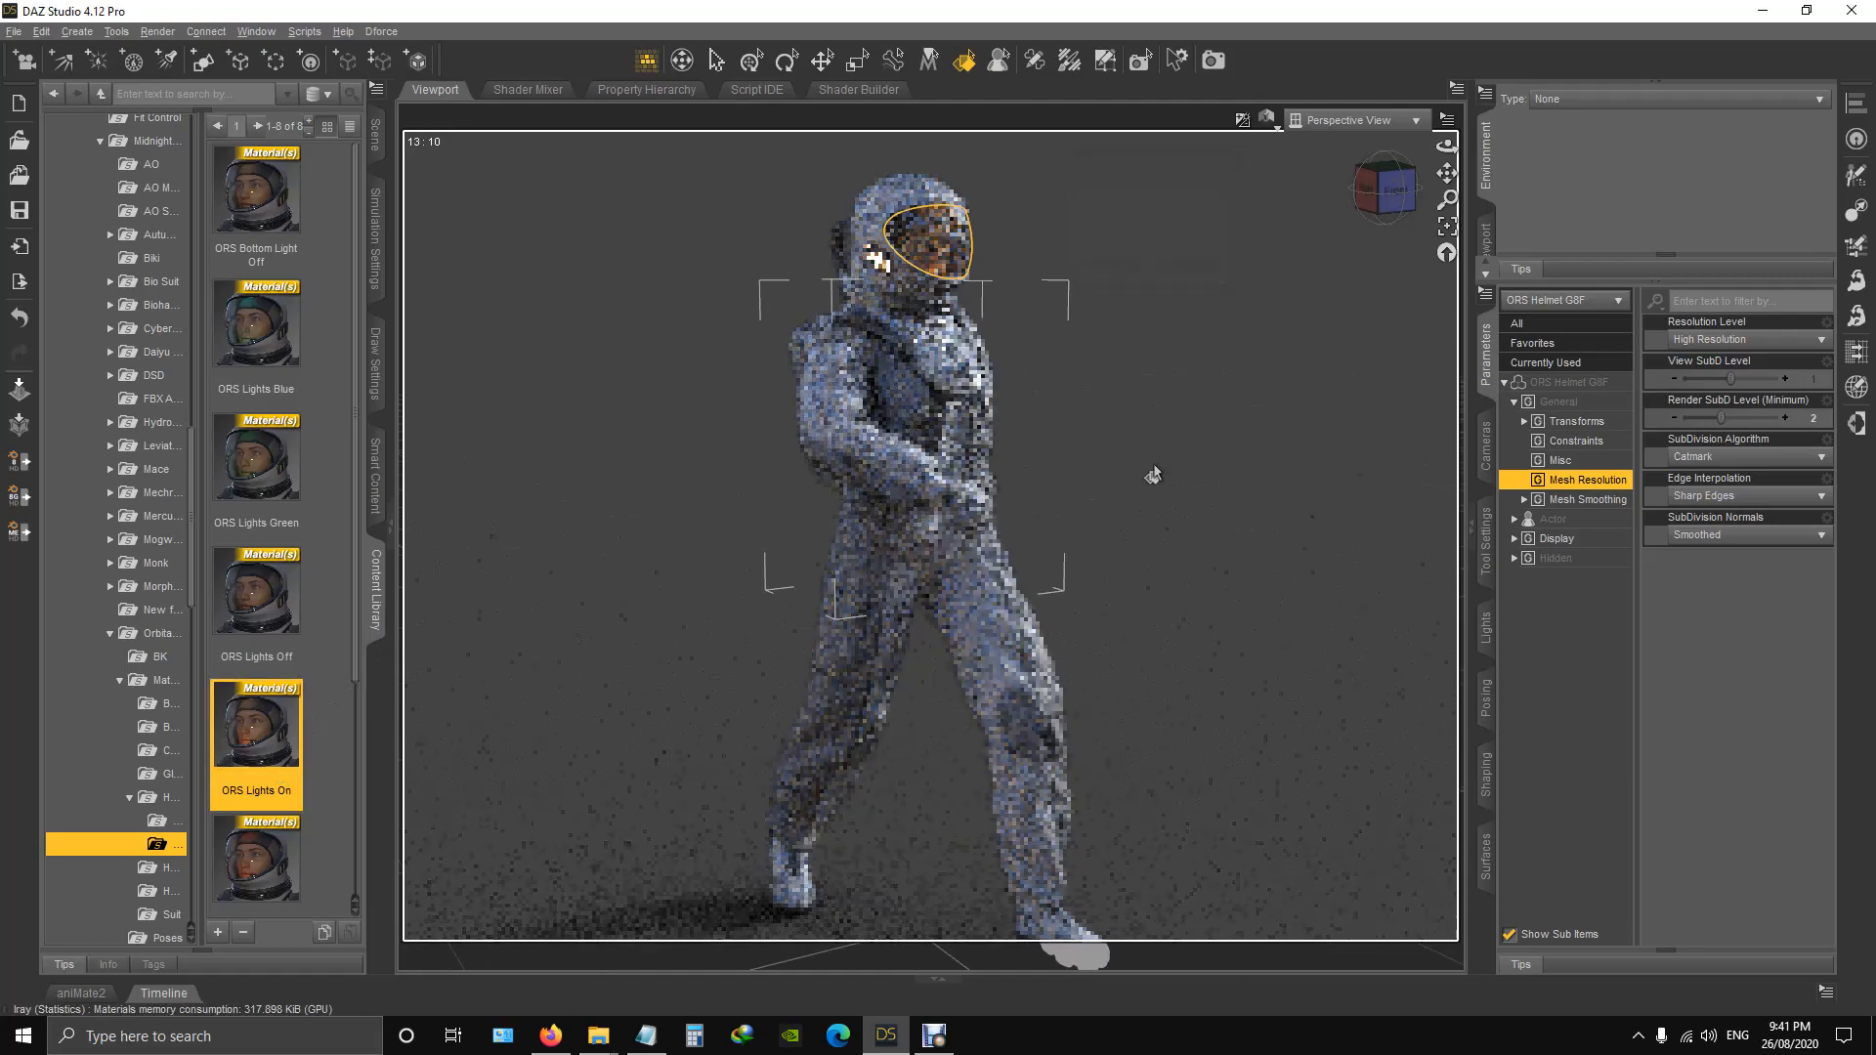
drag(1447, 173, 1447, 439)
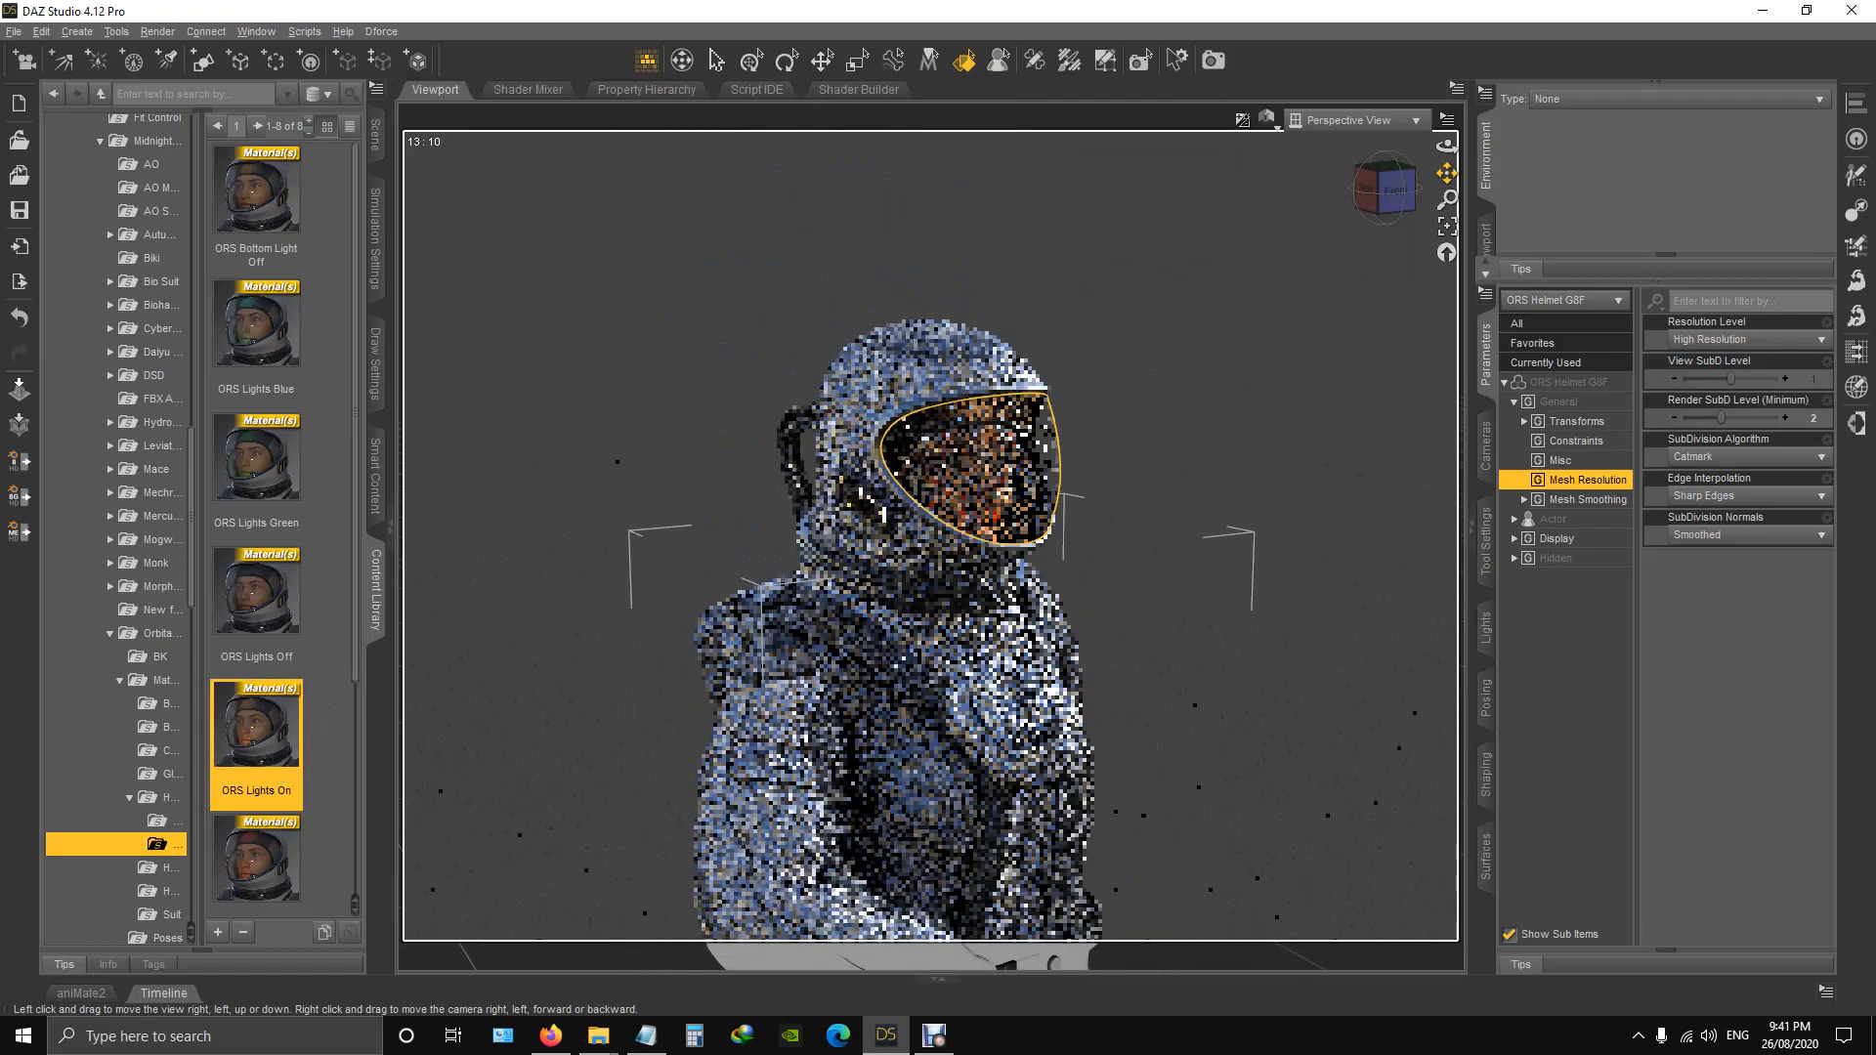
scroll(1327, 243, up, 5)
drag(1393, 188, 1366, 192)
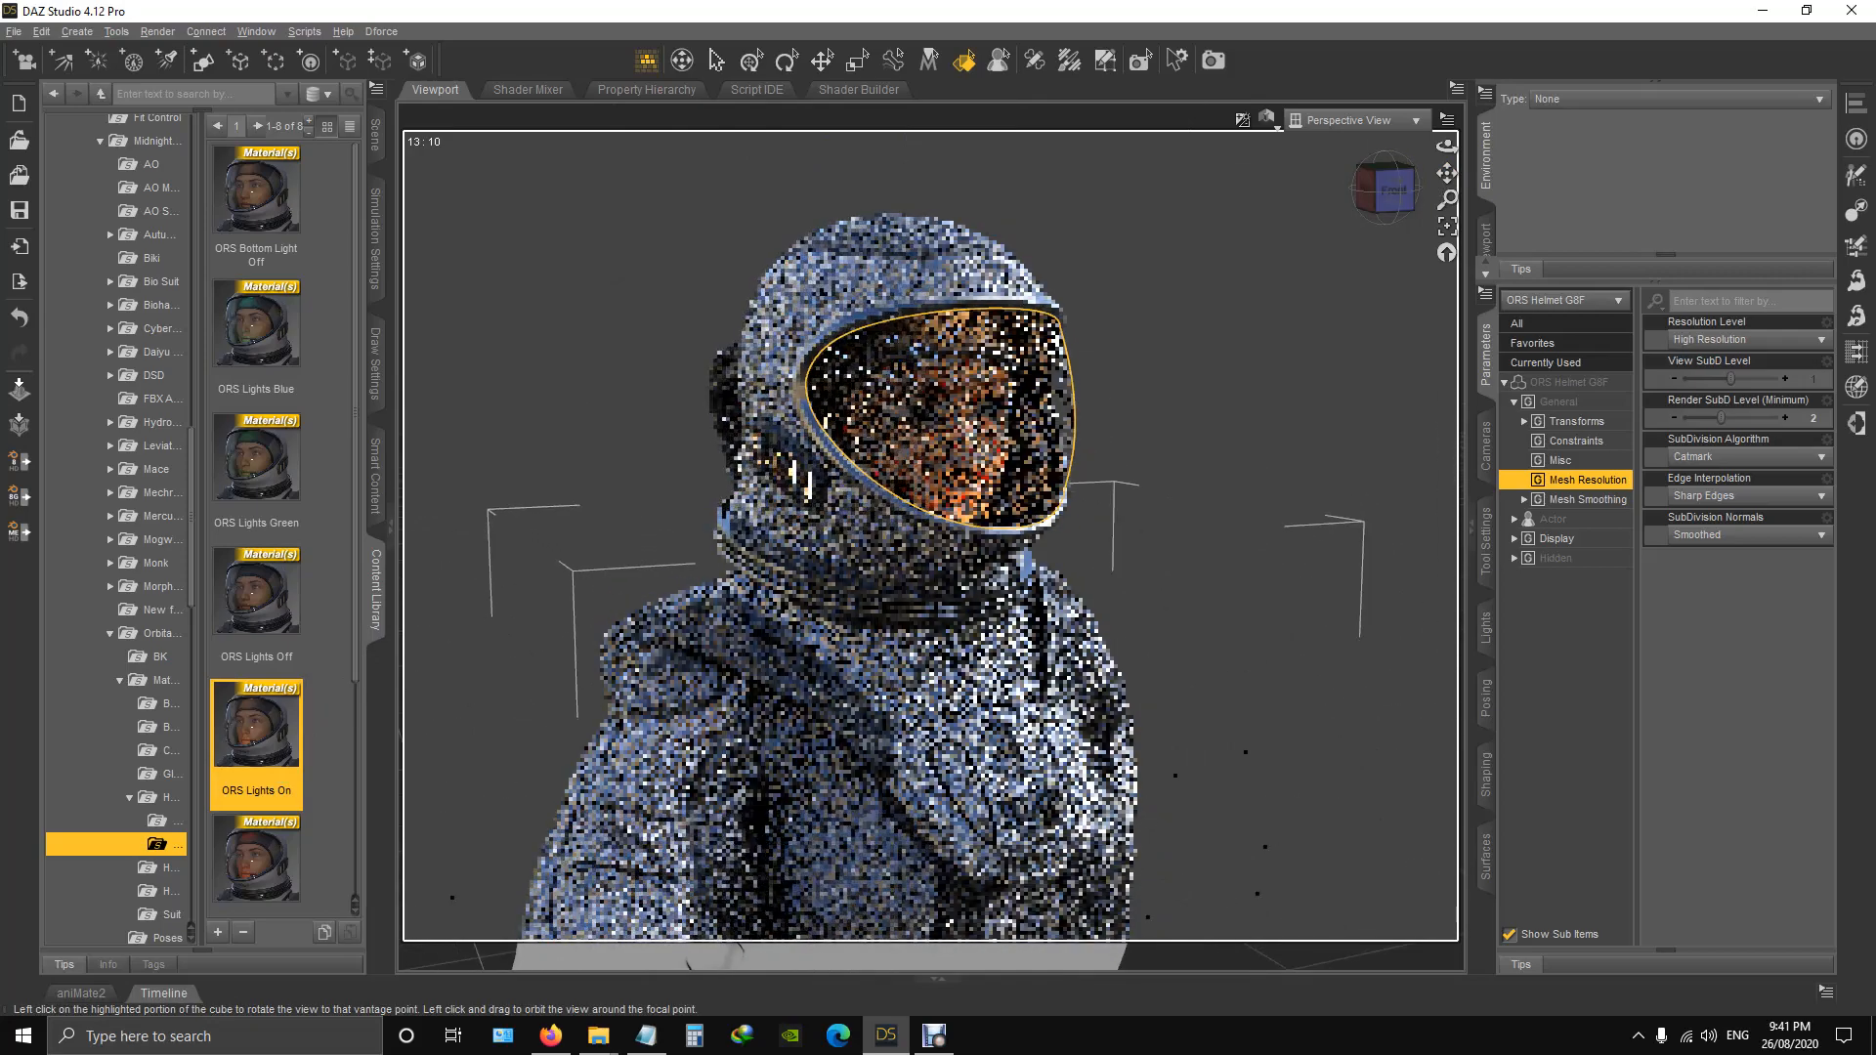
Apply the ORS Top Light Off preset to the helmet, followed by ORS Bottom Light Off.
scroll(280, 679, down, 2)
scroll(280, 679, down, 1)
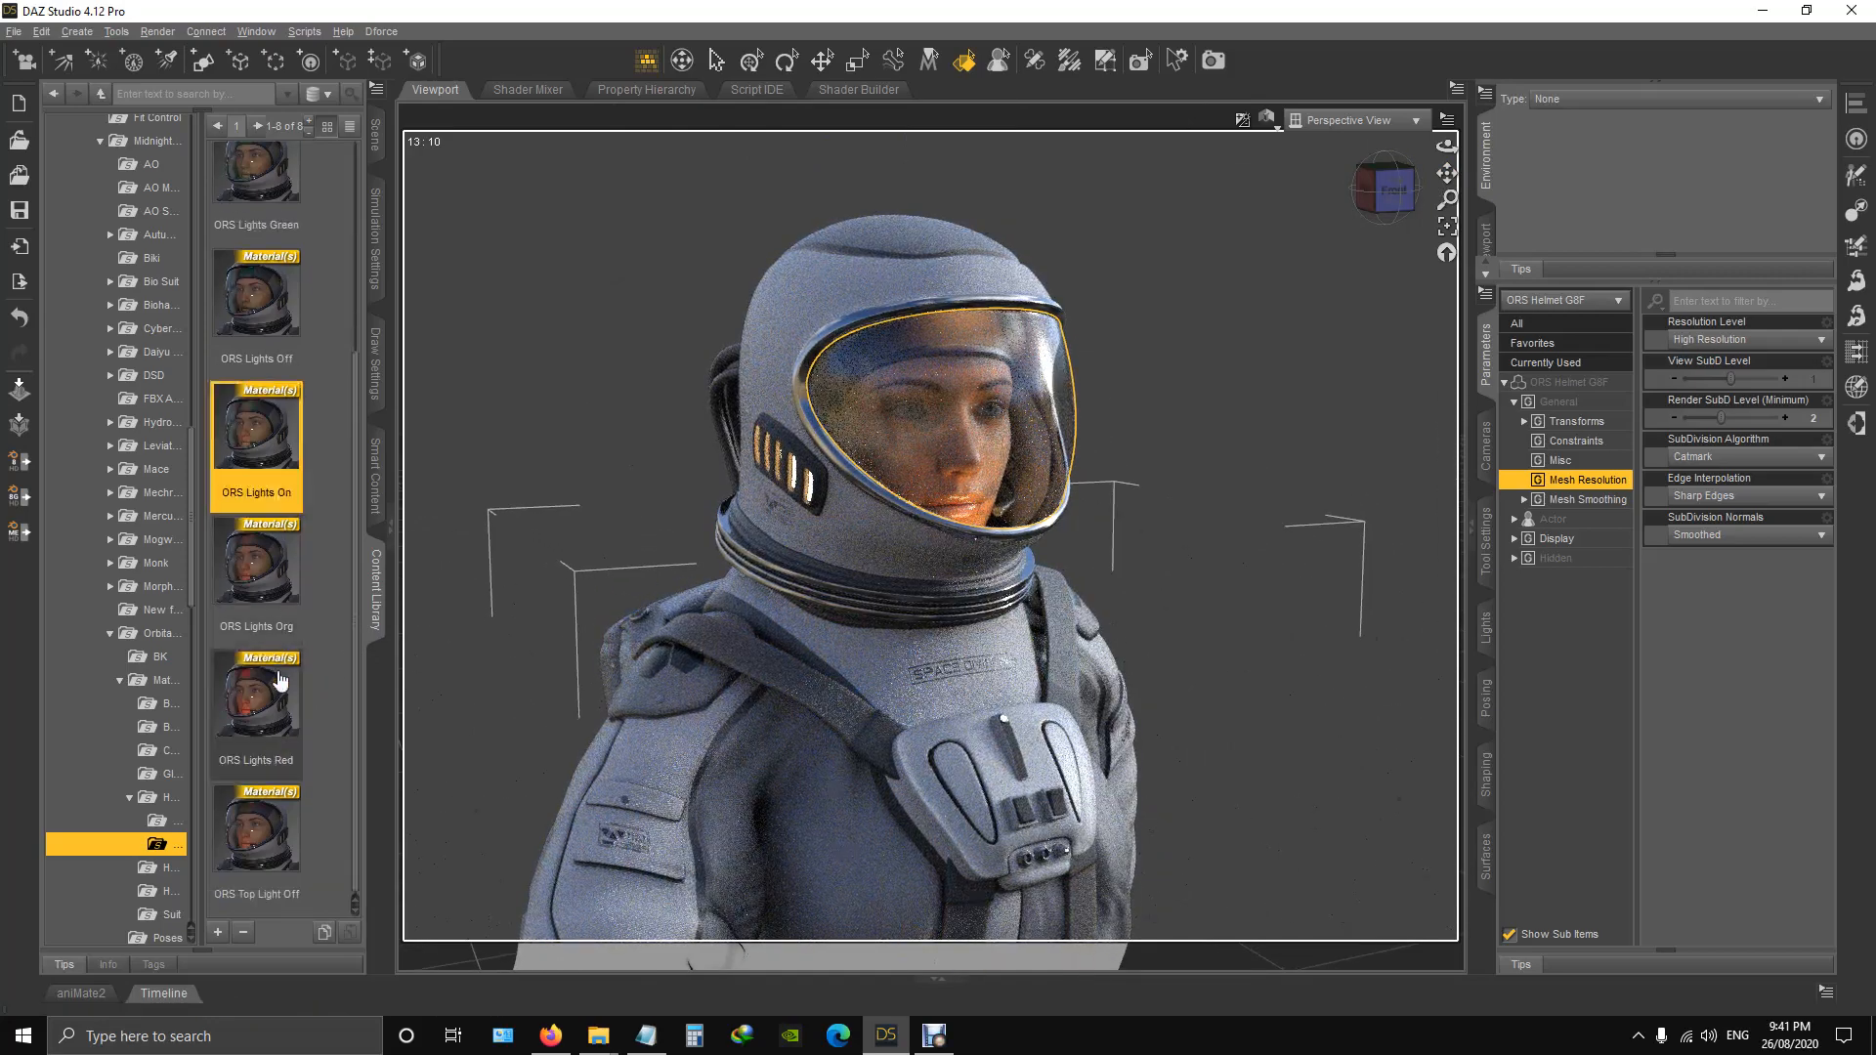
double_click(257, 858)
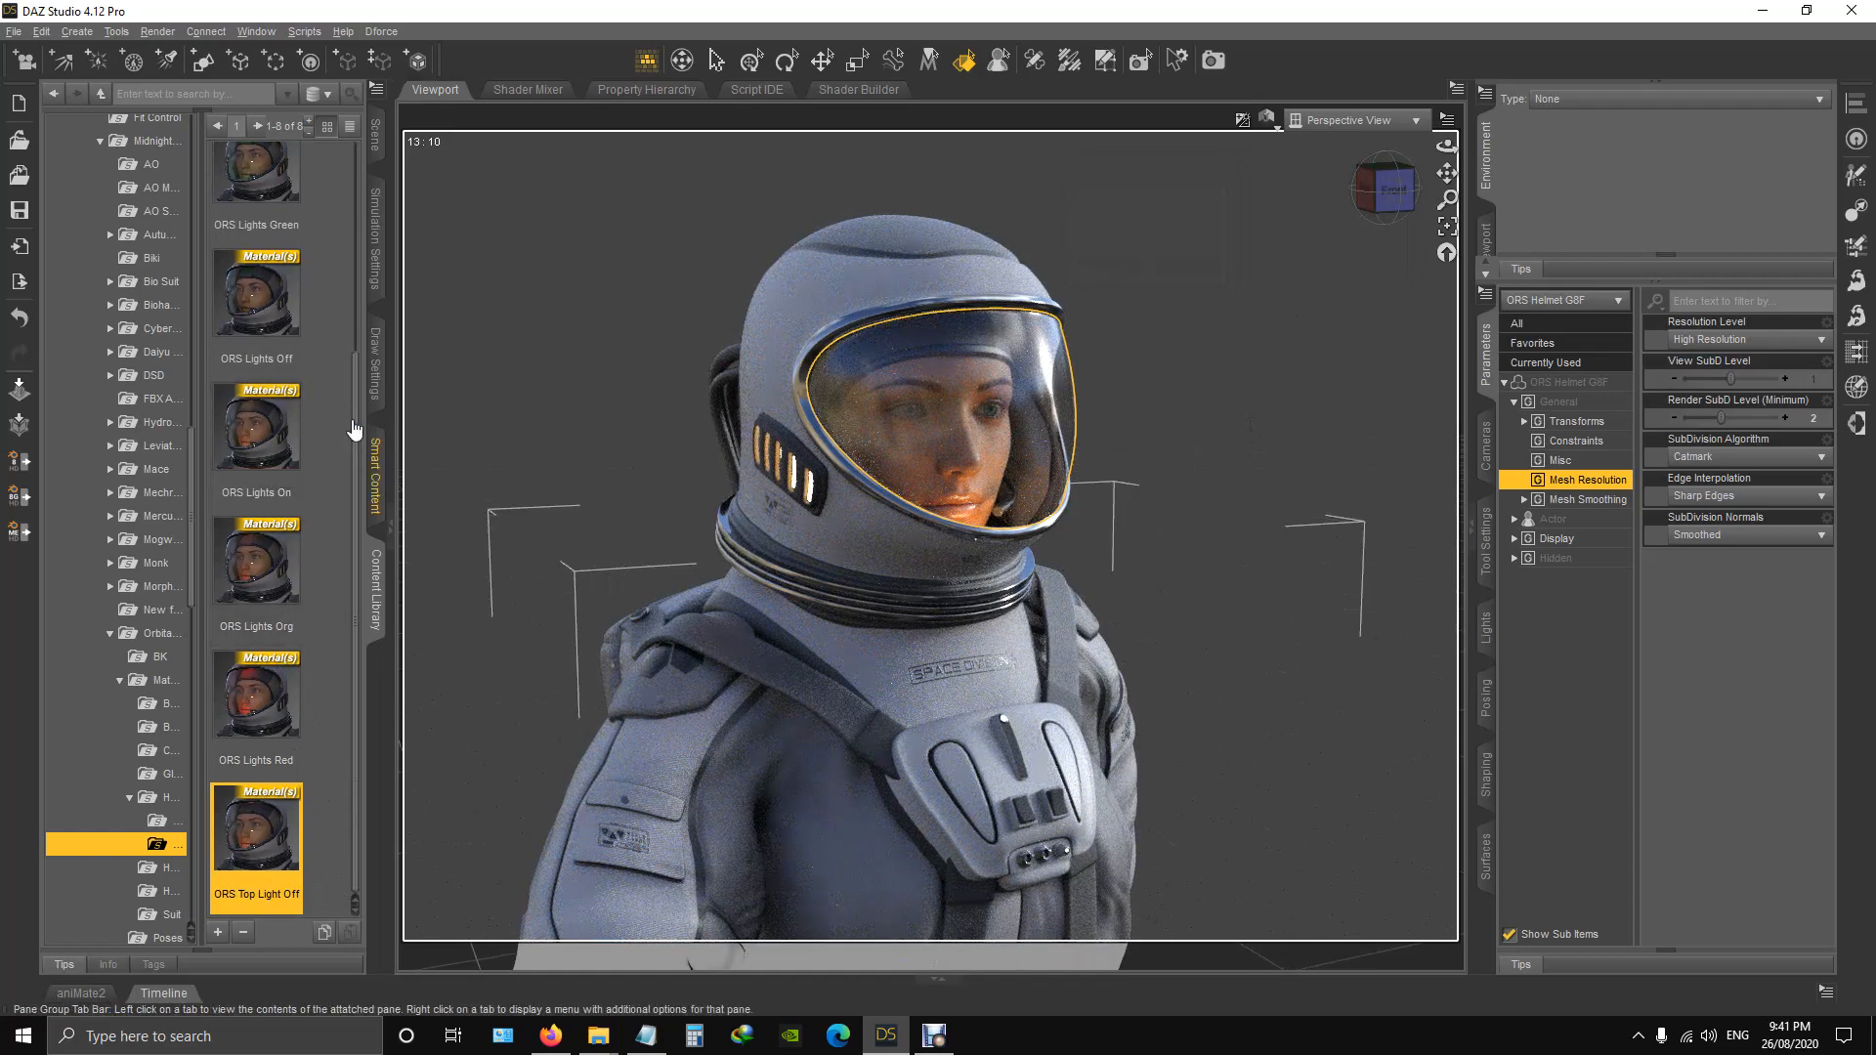
scroll(297, 240, up, 3)
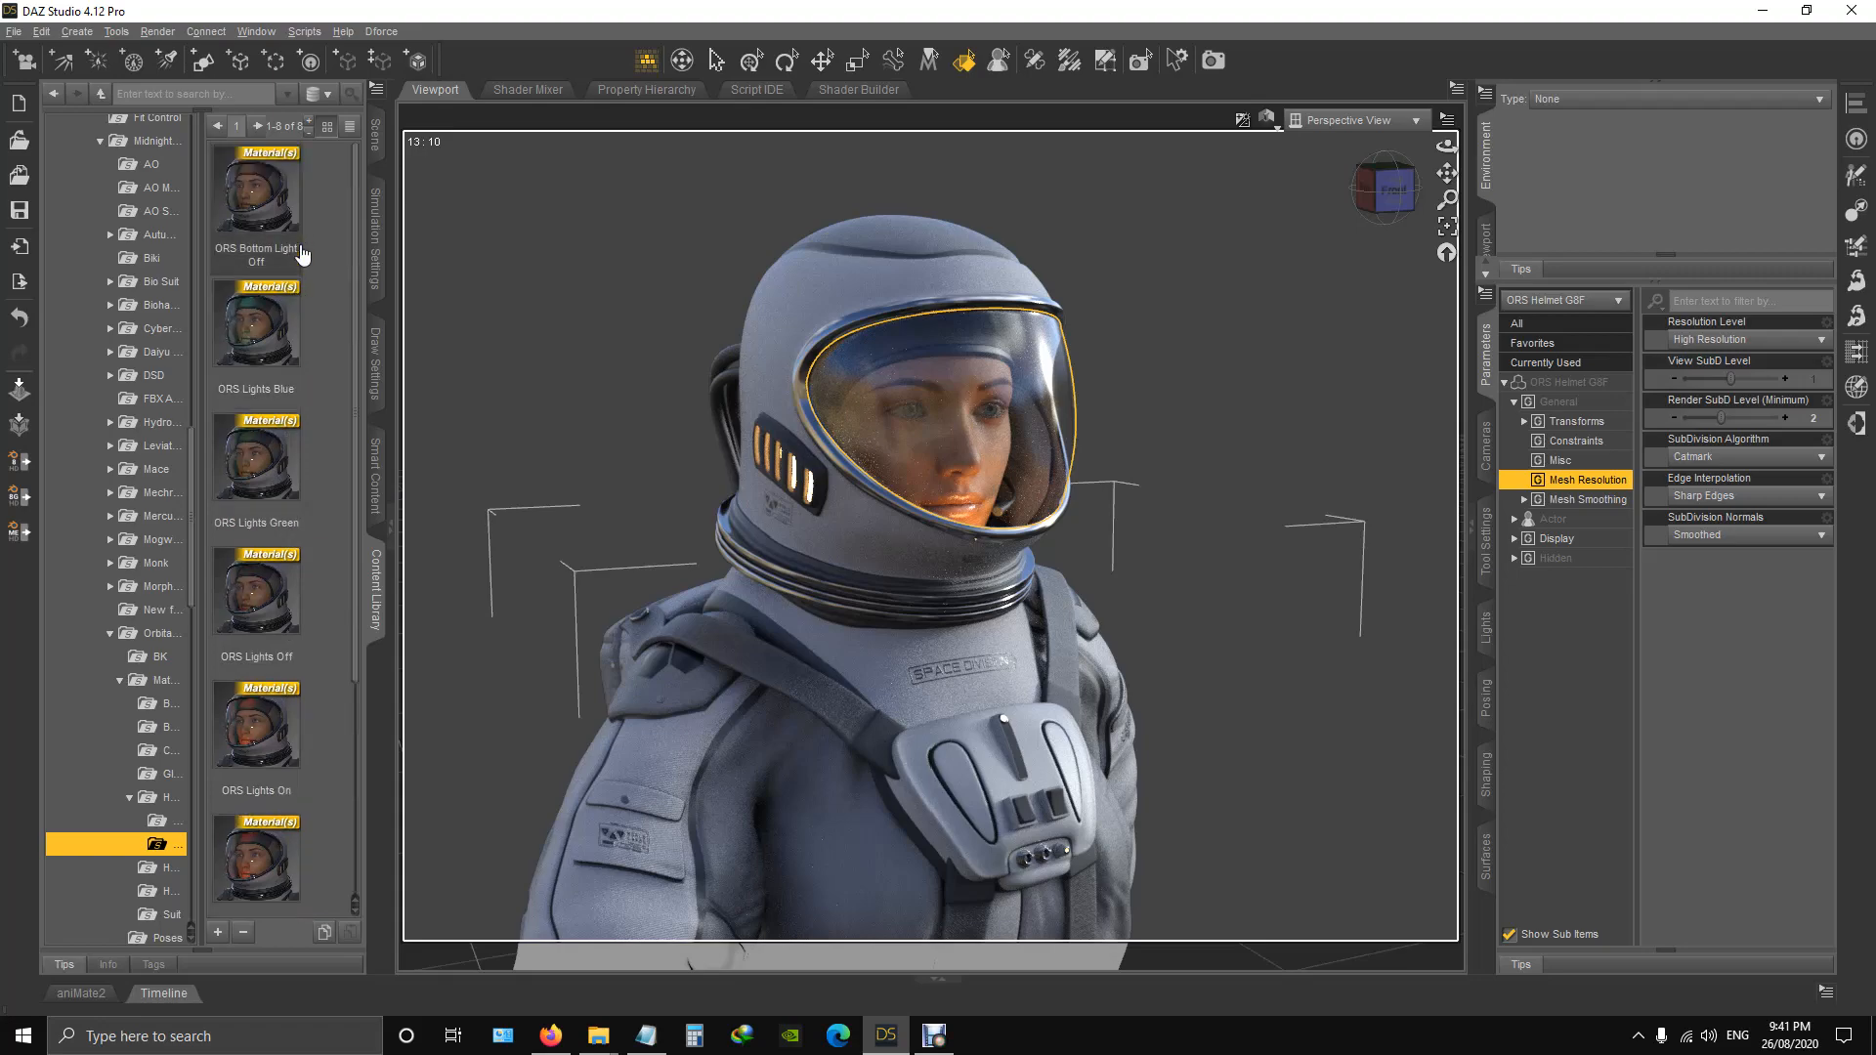
double_click(268, 217)
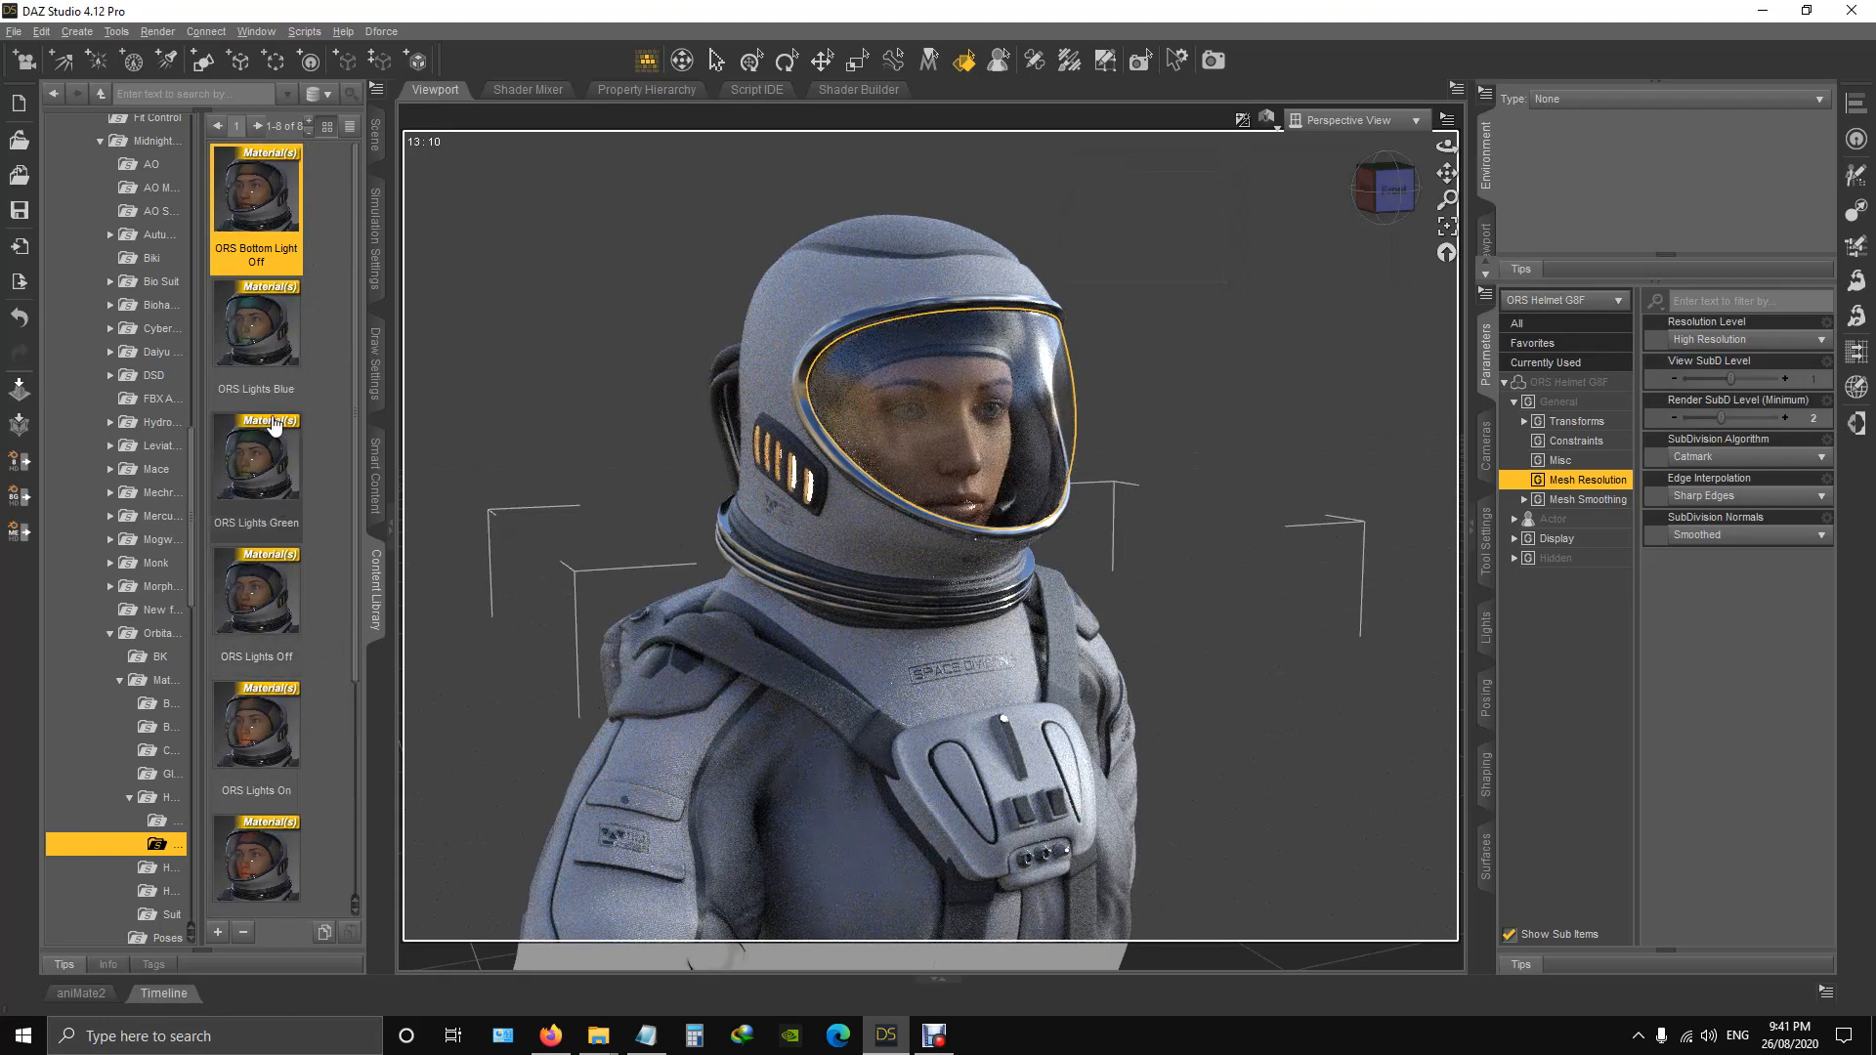
Apply the helmet light presets ORS Lights Blue, Green, On and Org in turn, finishing with ORS Lights Red.
double_click(258, 348)
mouse_move(259, 462)
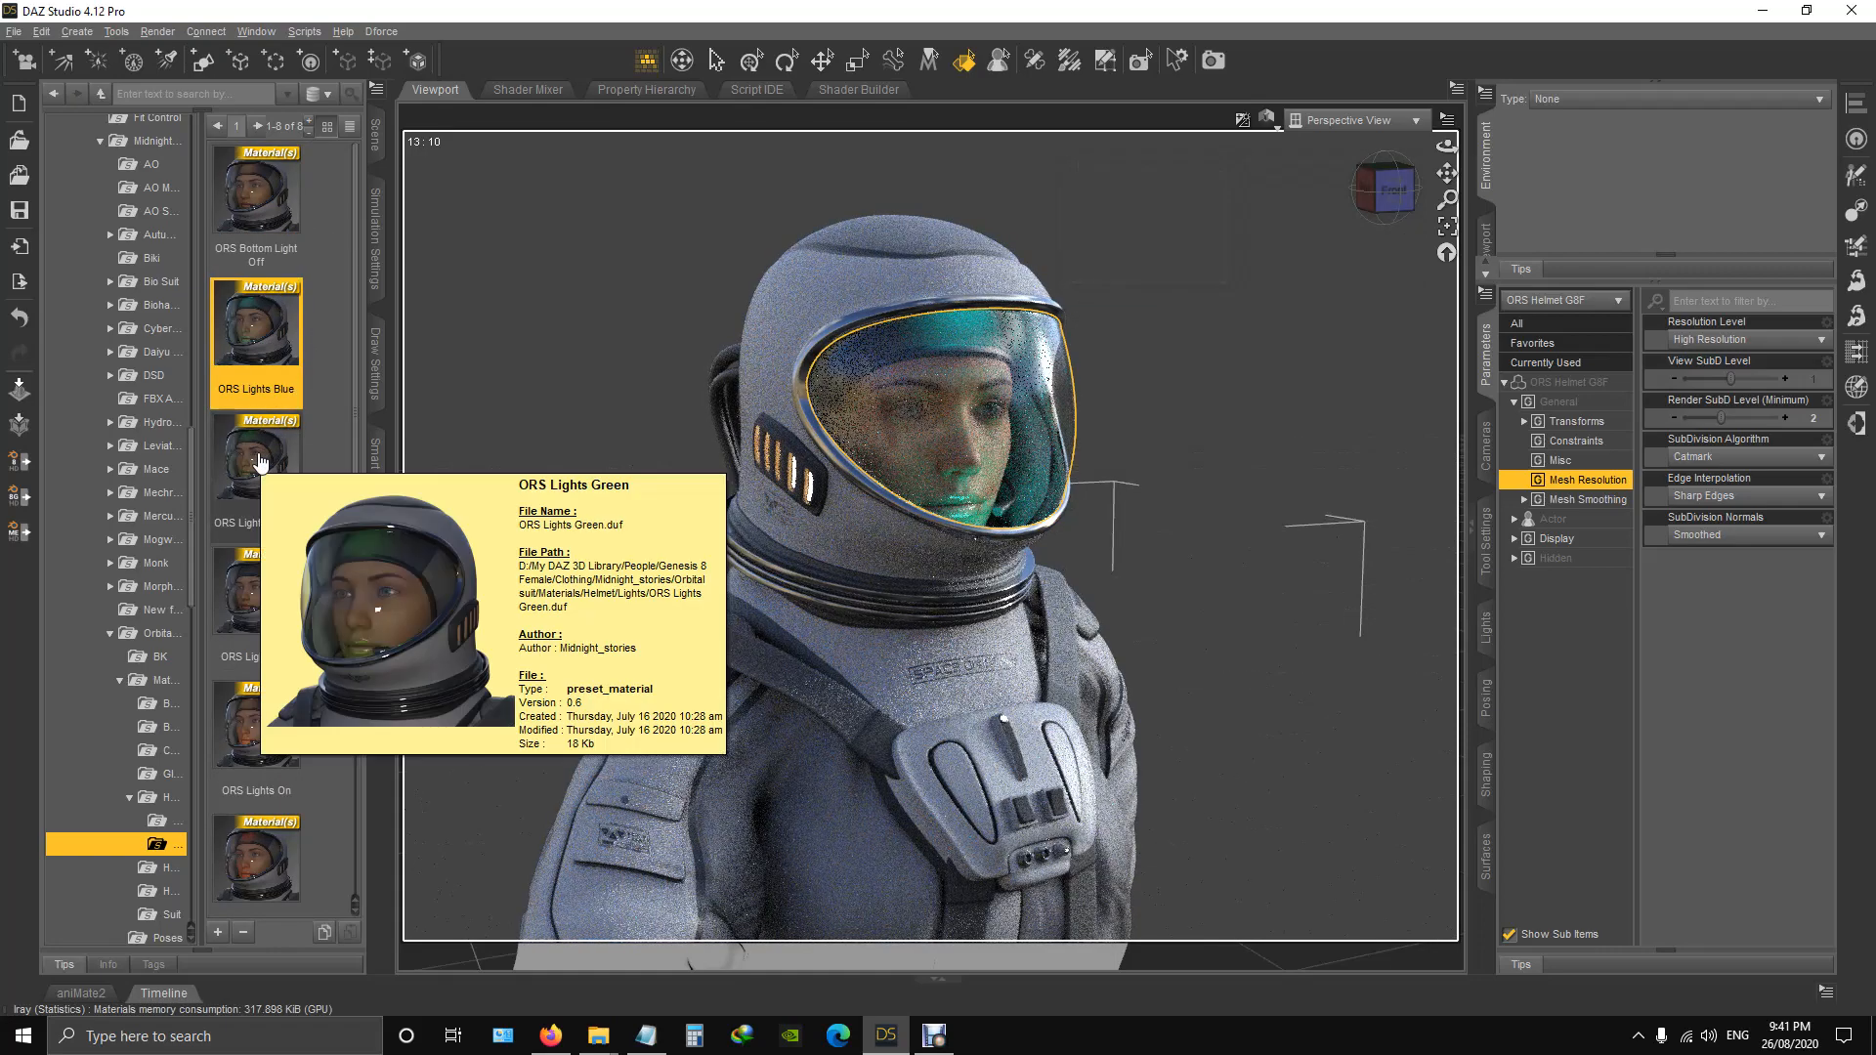
double_click(259, 461)
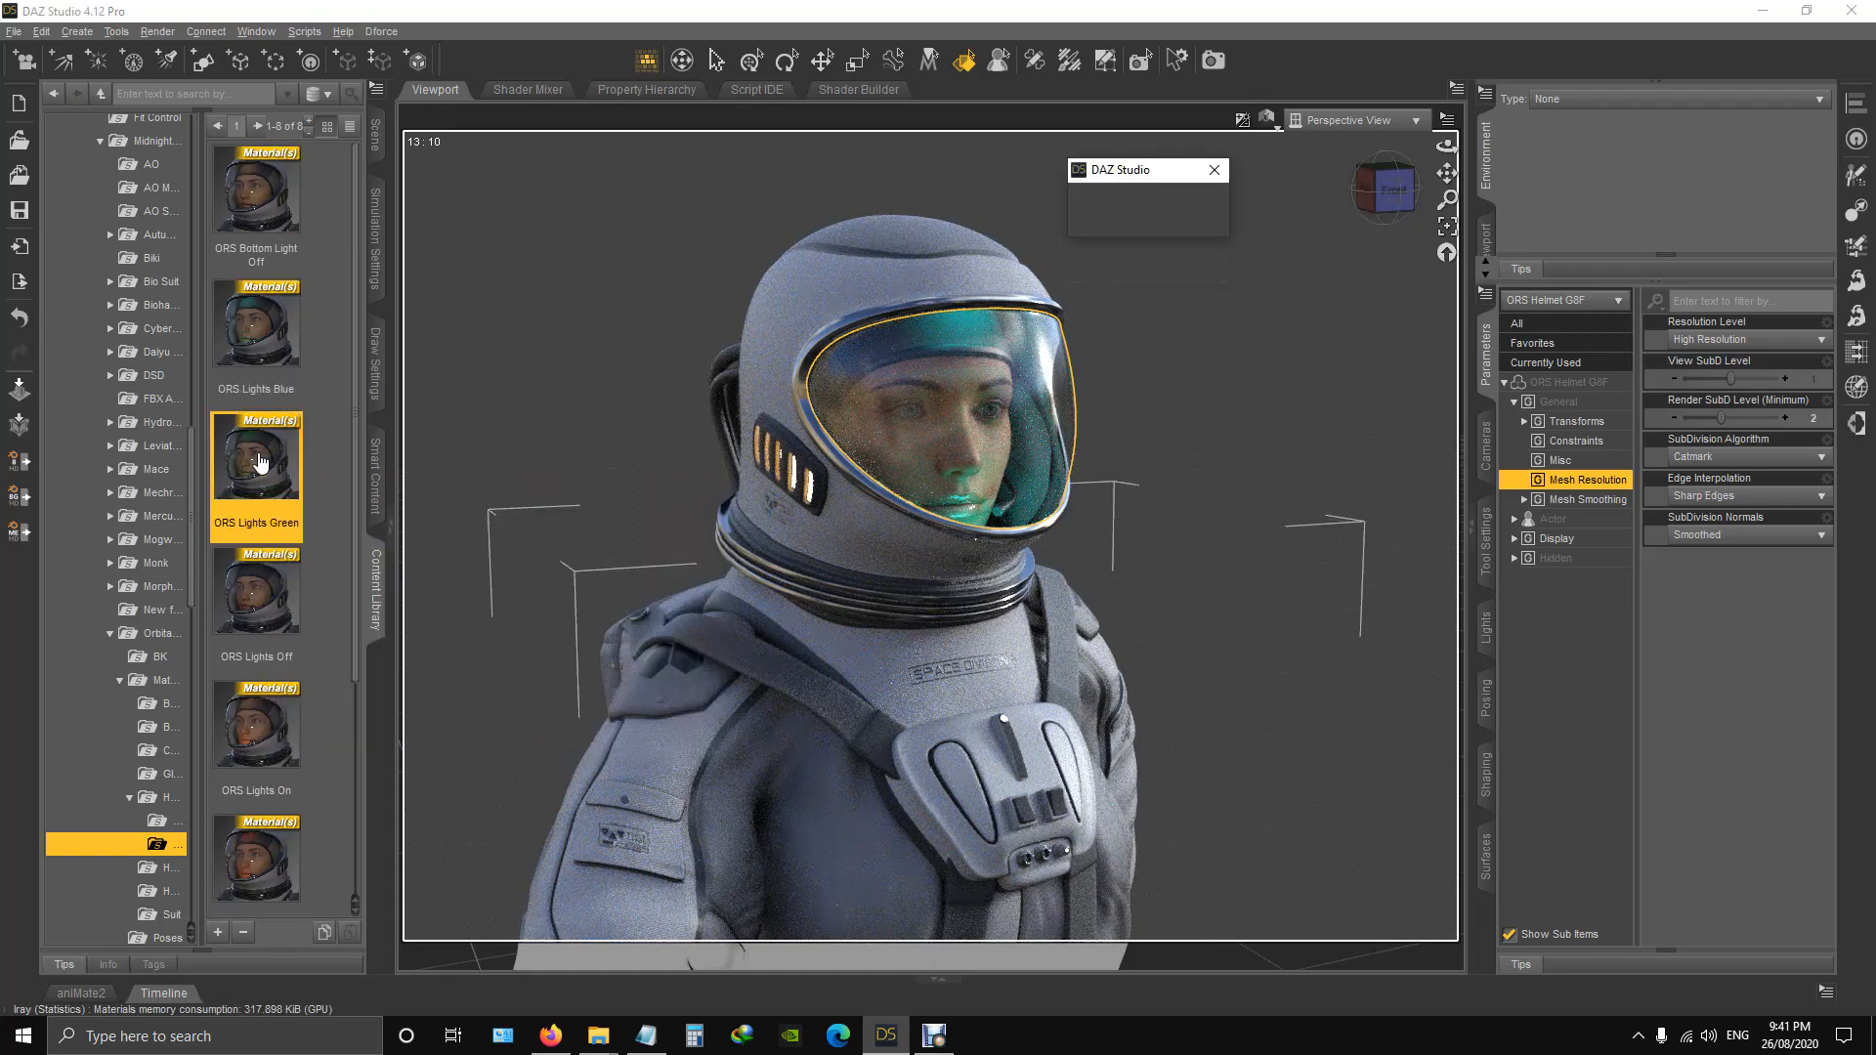
double_click(271, 755)
scroll(277, 724, down, 3)
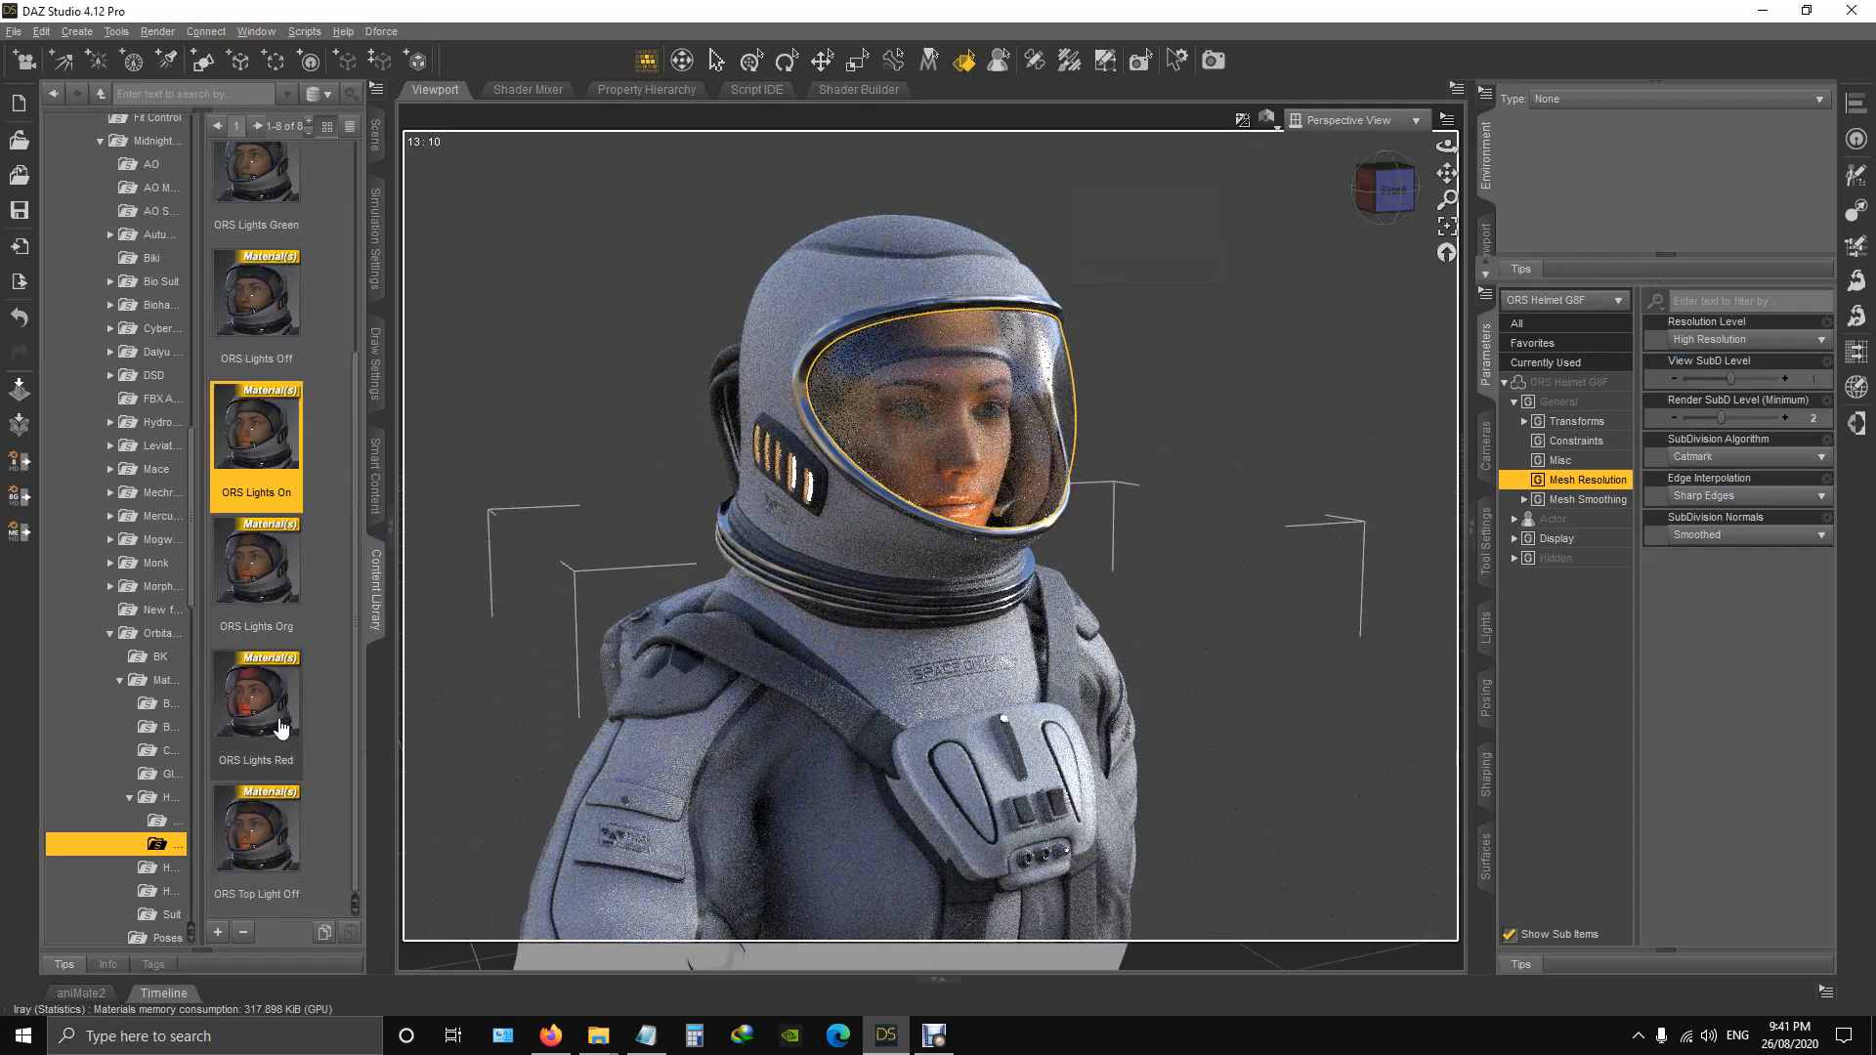
double_click(262, 569)
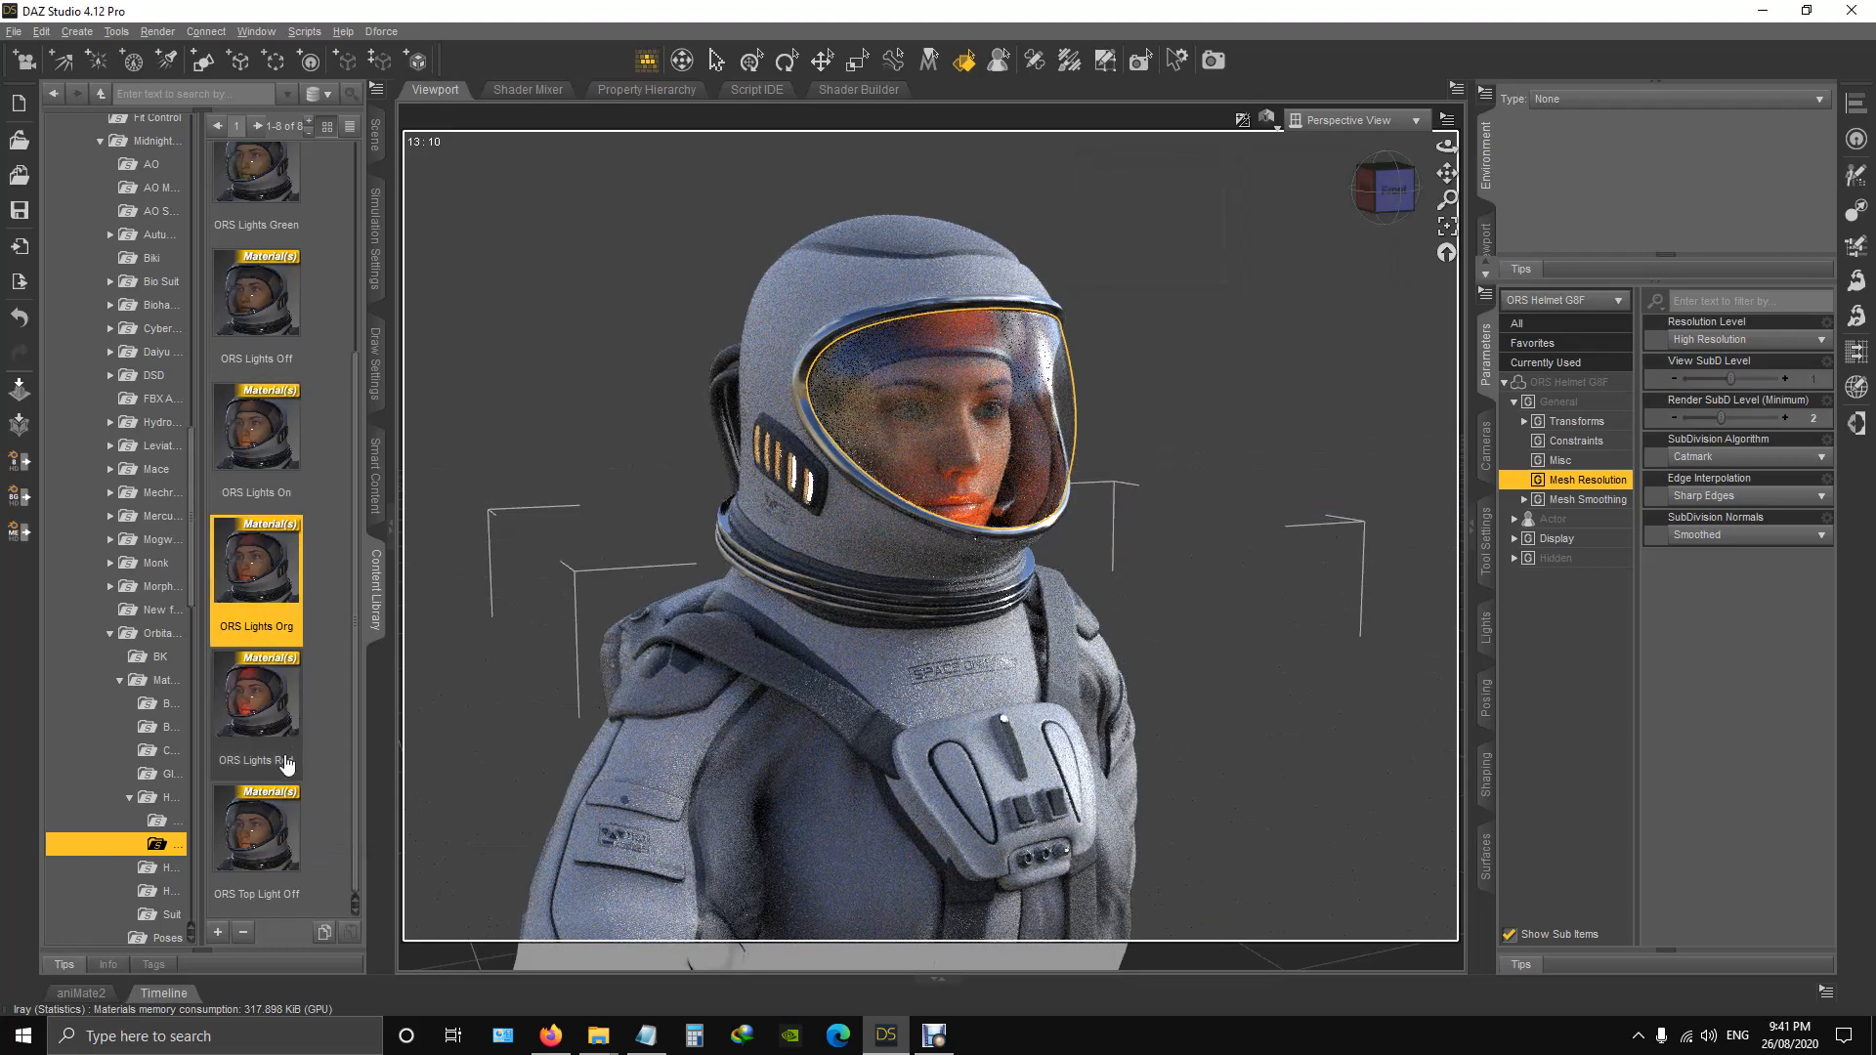
double_click(254, 704)
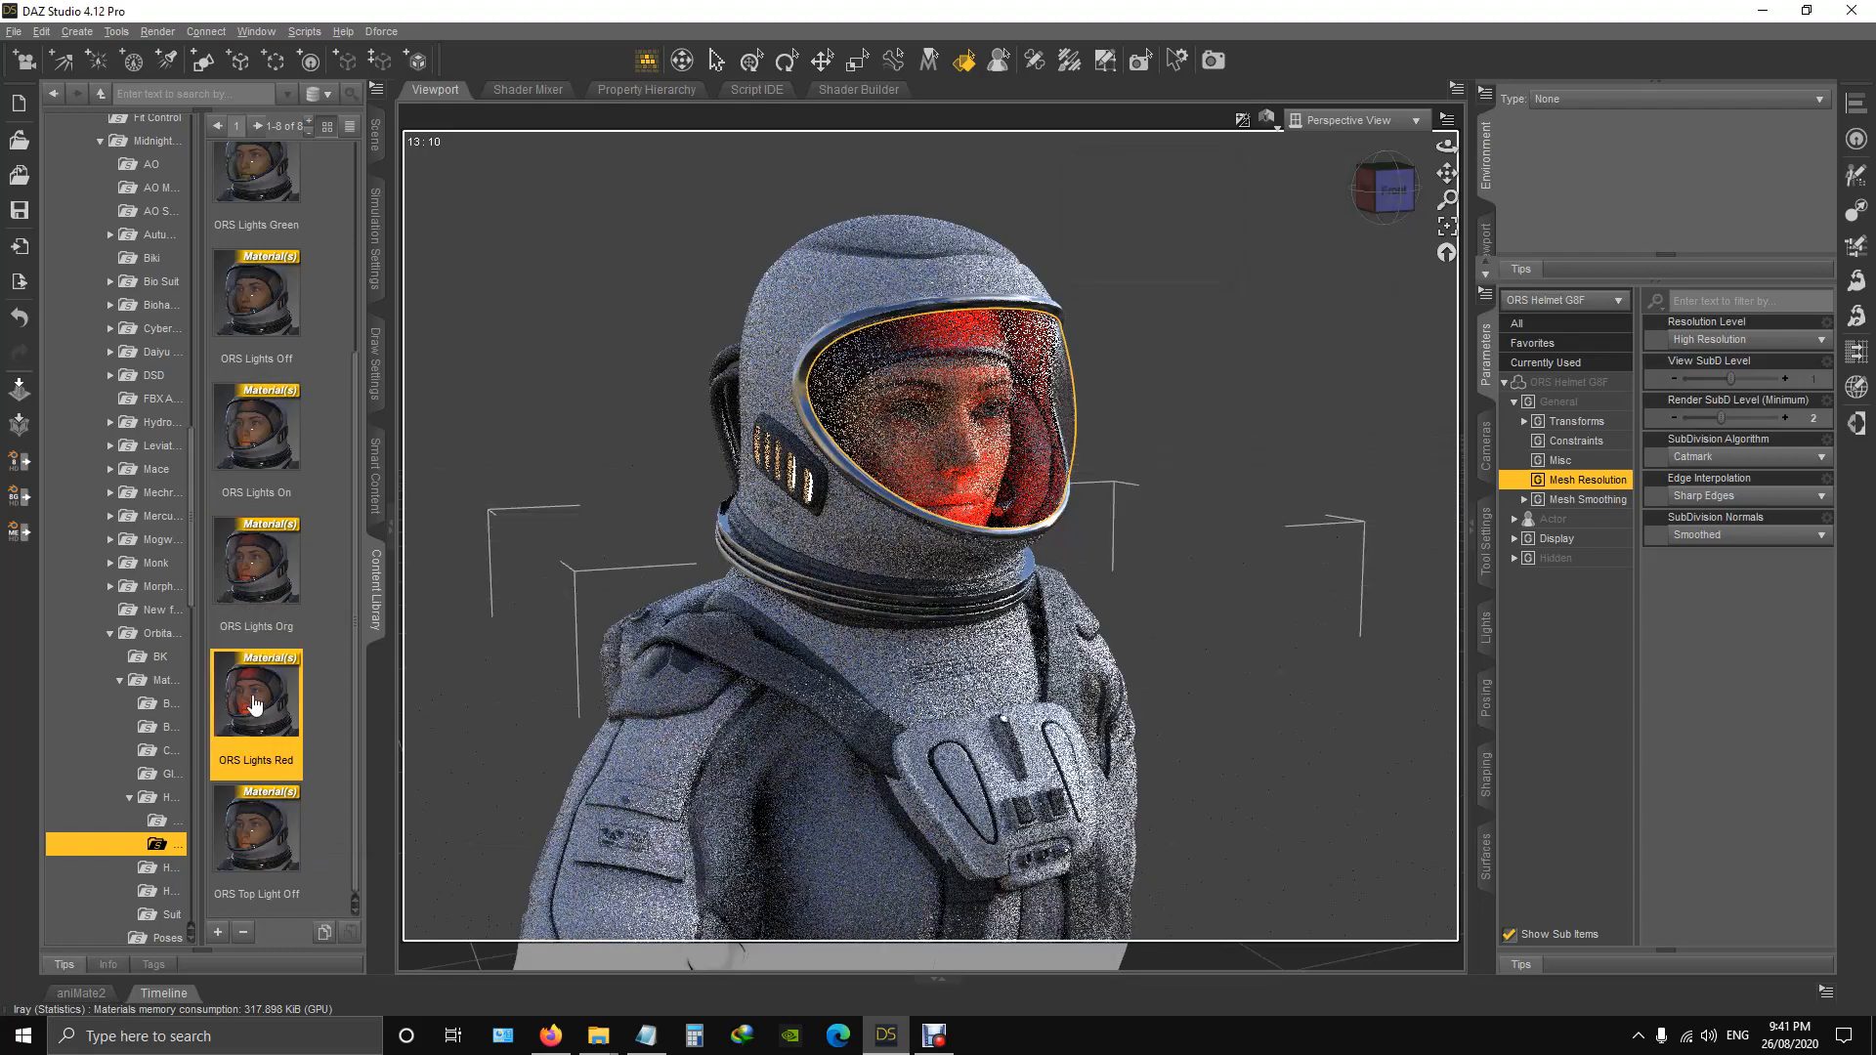
Examine the suited figure with the lit helmet from the front and side, both up close and at full length.
drag(1407, 202, 1356, 285)
scroll(1235, 377, down, 6)
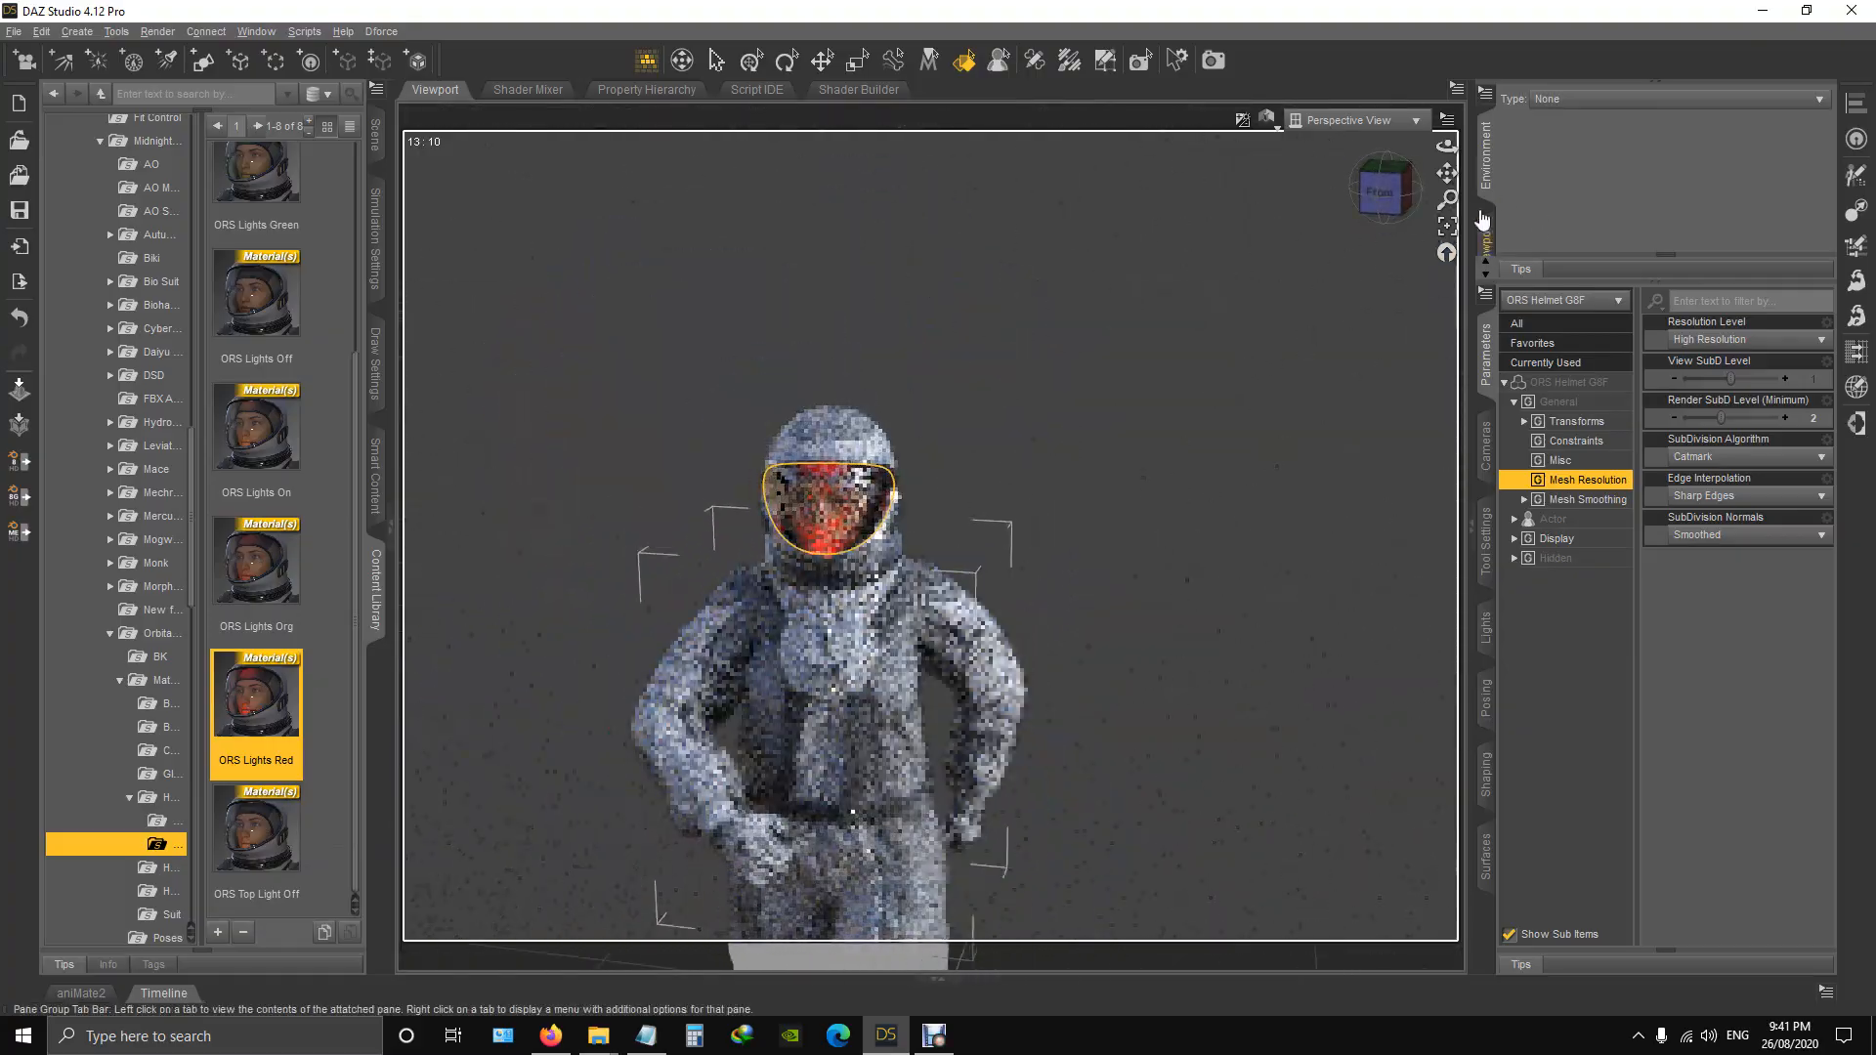
drag(1446, 173, 1162, 557)
drag(1387, 198, 1262, 240)
drag(1387, 193, 1417, 137)
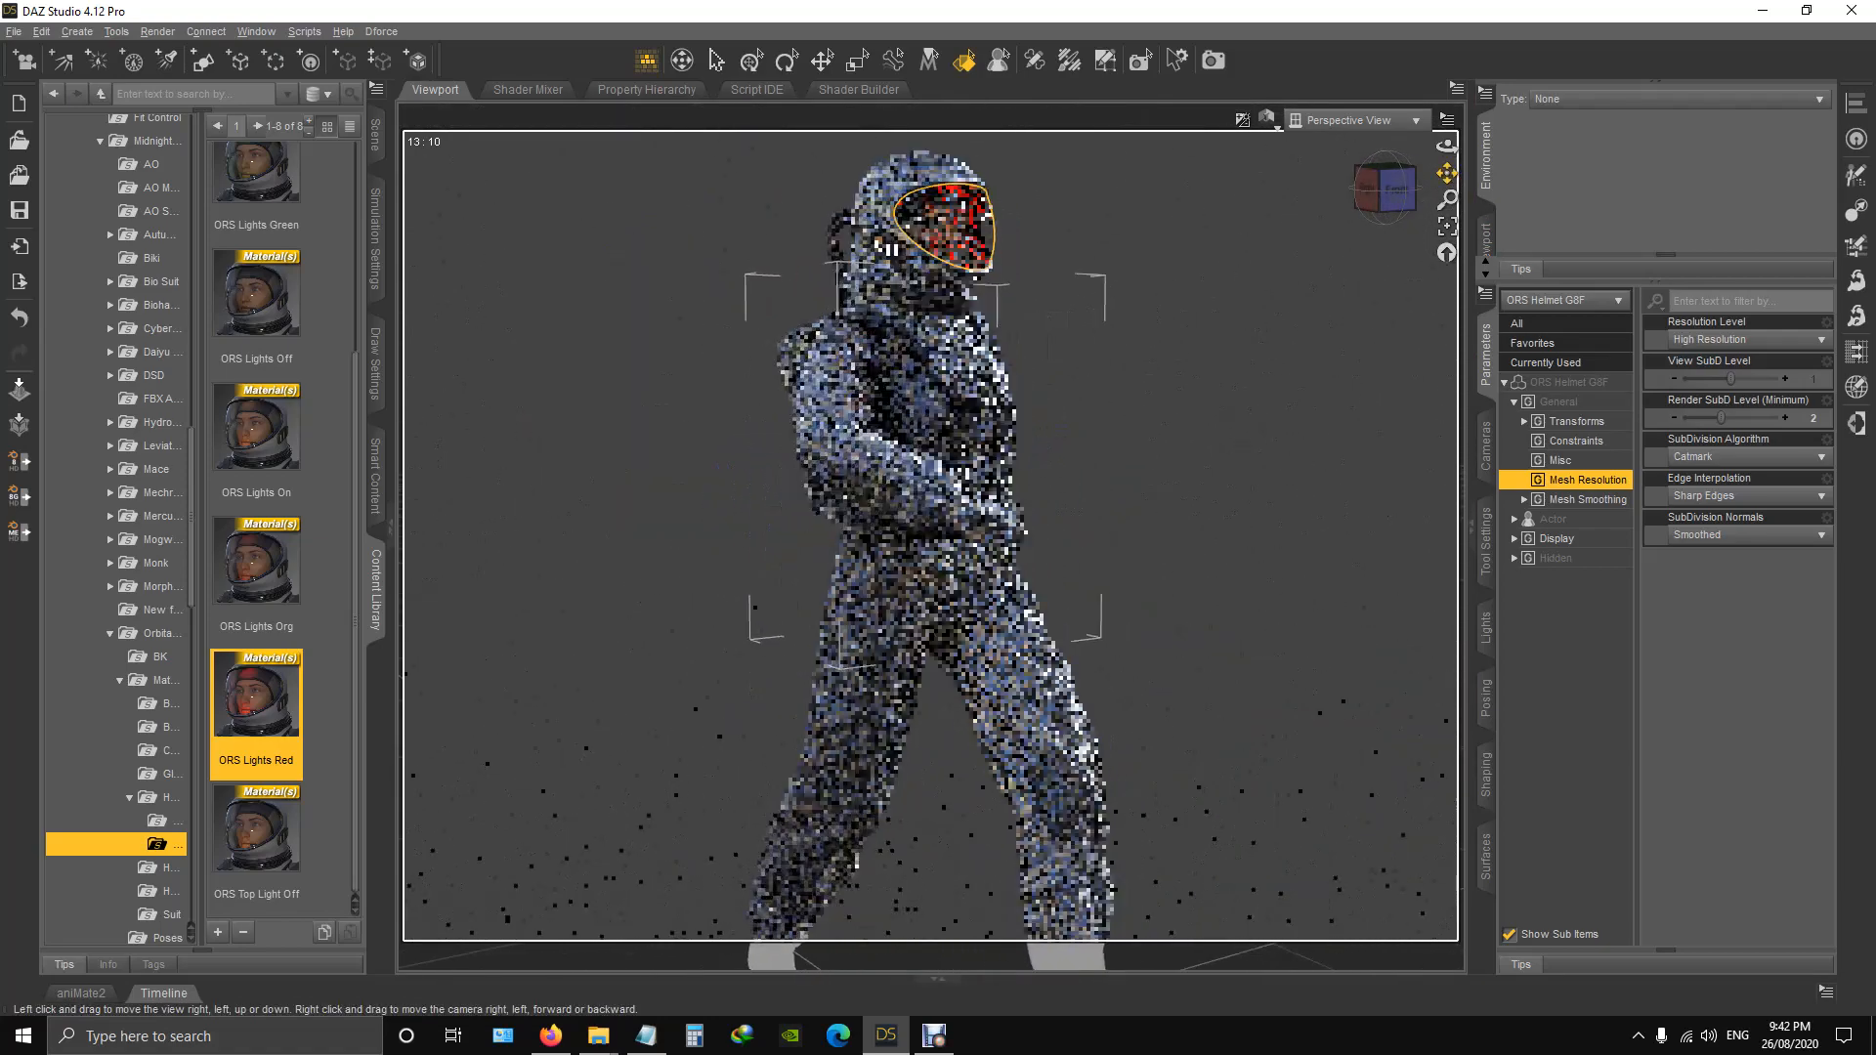
scroll(901, 540, down, 2)
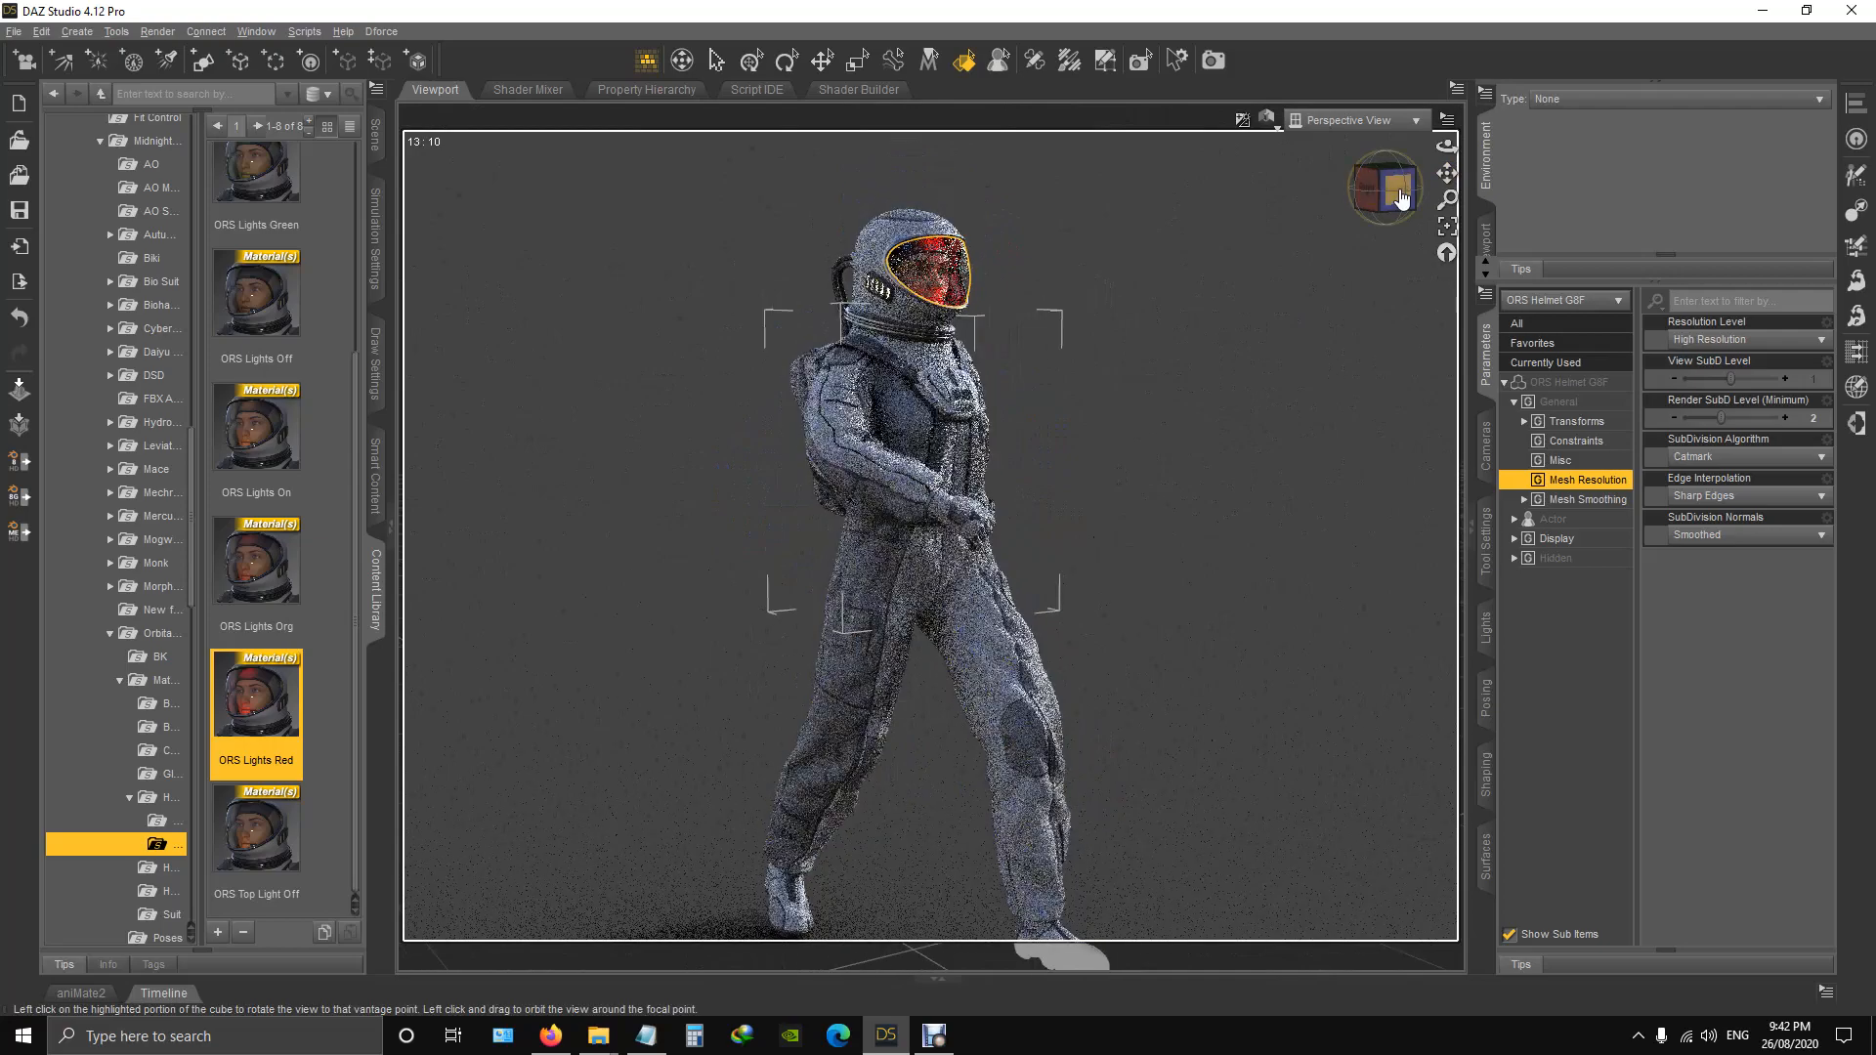
click(1368, 189)
drag(1368, 188, 1441, 194)
scroll(928, 447, up, 2)
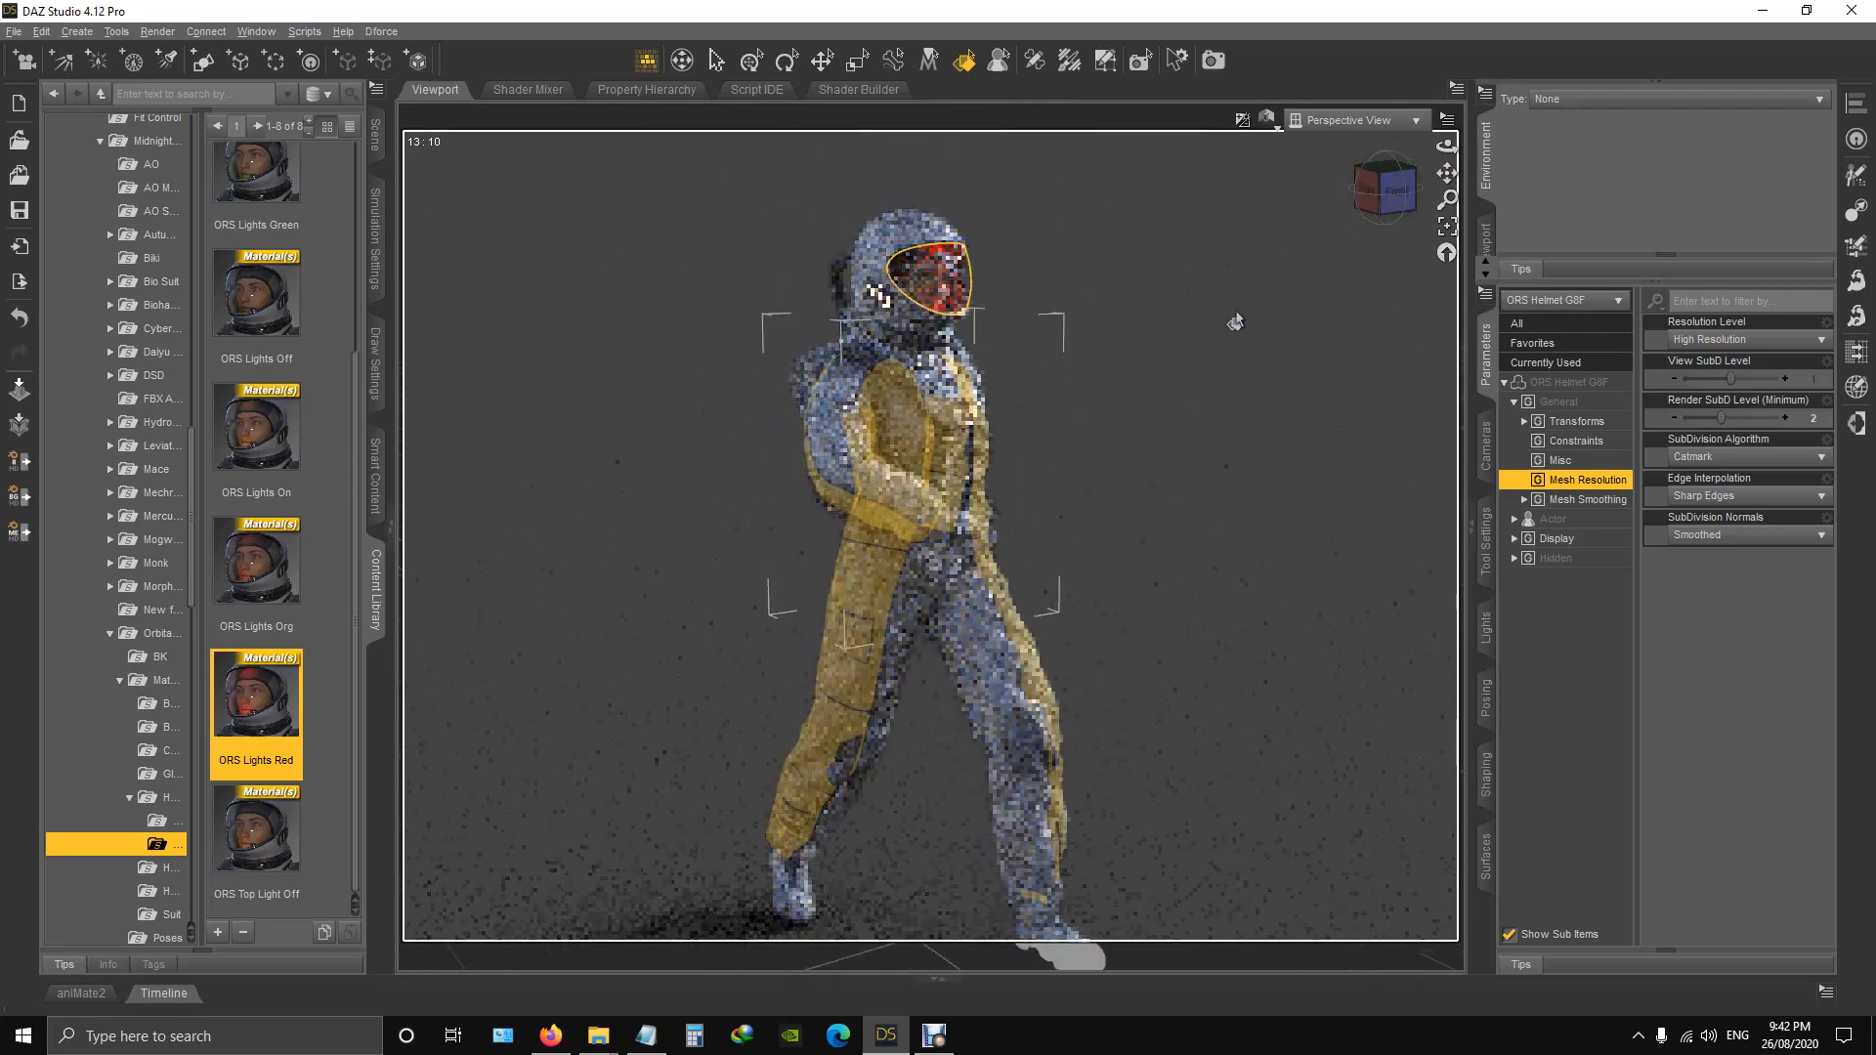
drag(1448, 172, 1418, 116)
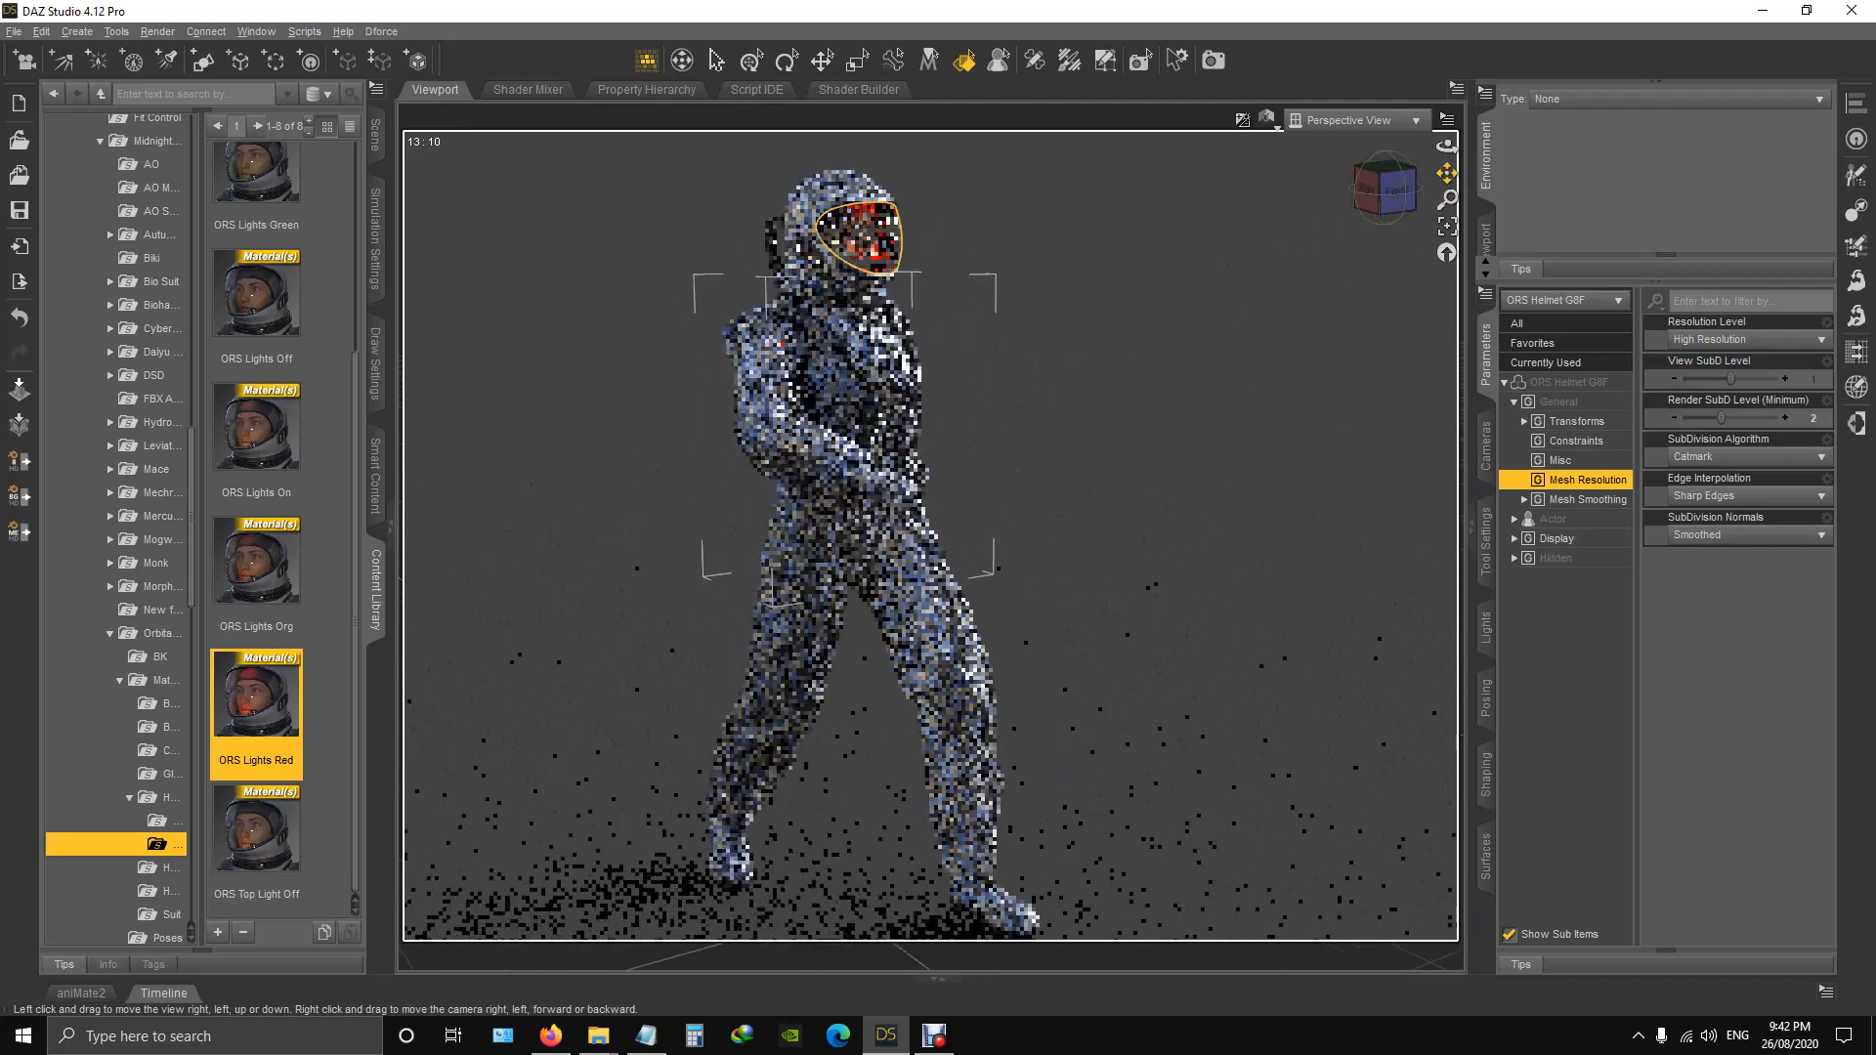
scroll(856, 584, down, 2)
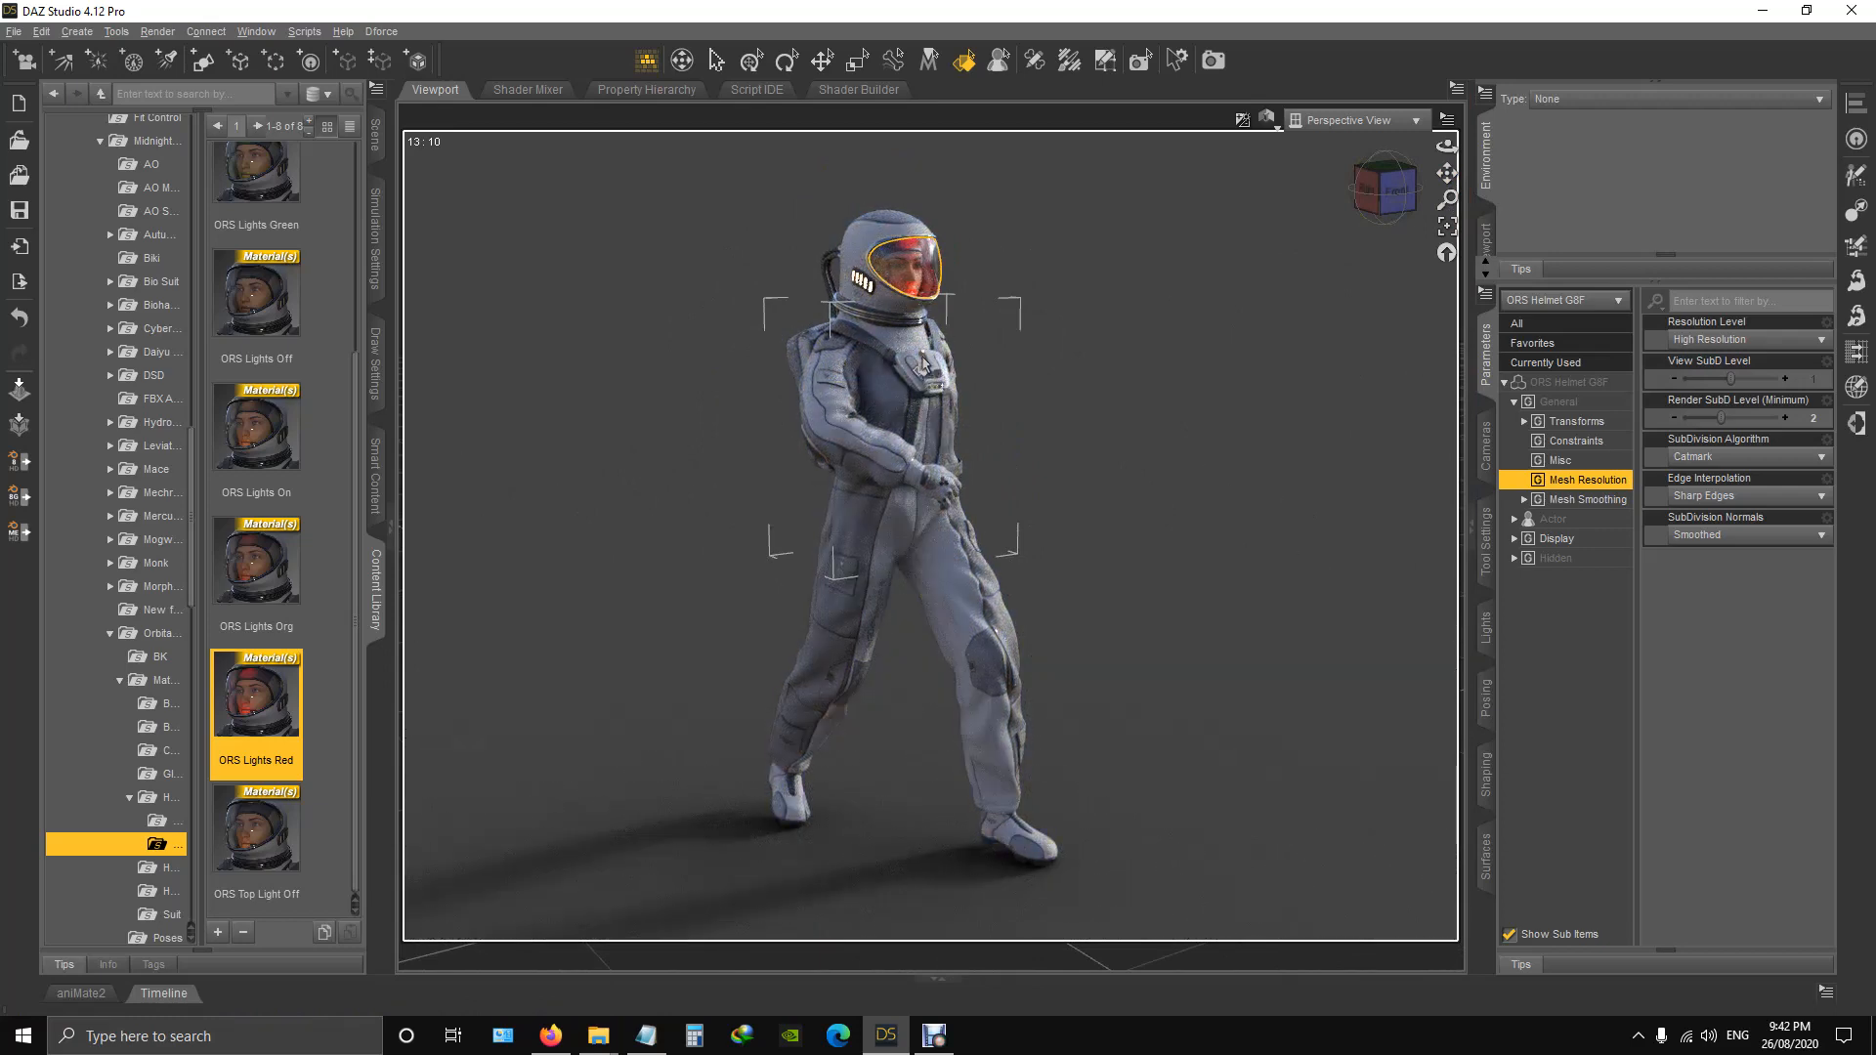
scroll(724, 495, up, 2)
scroll(721, 496, down, 3)
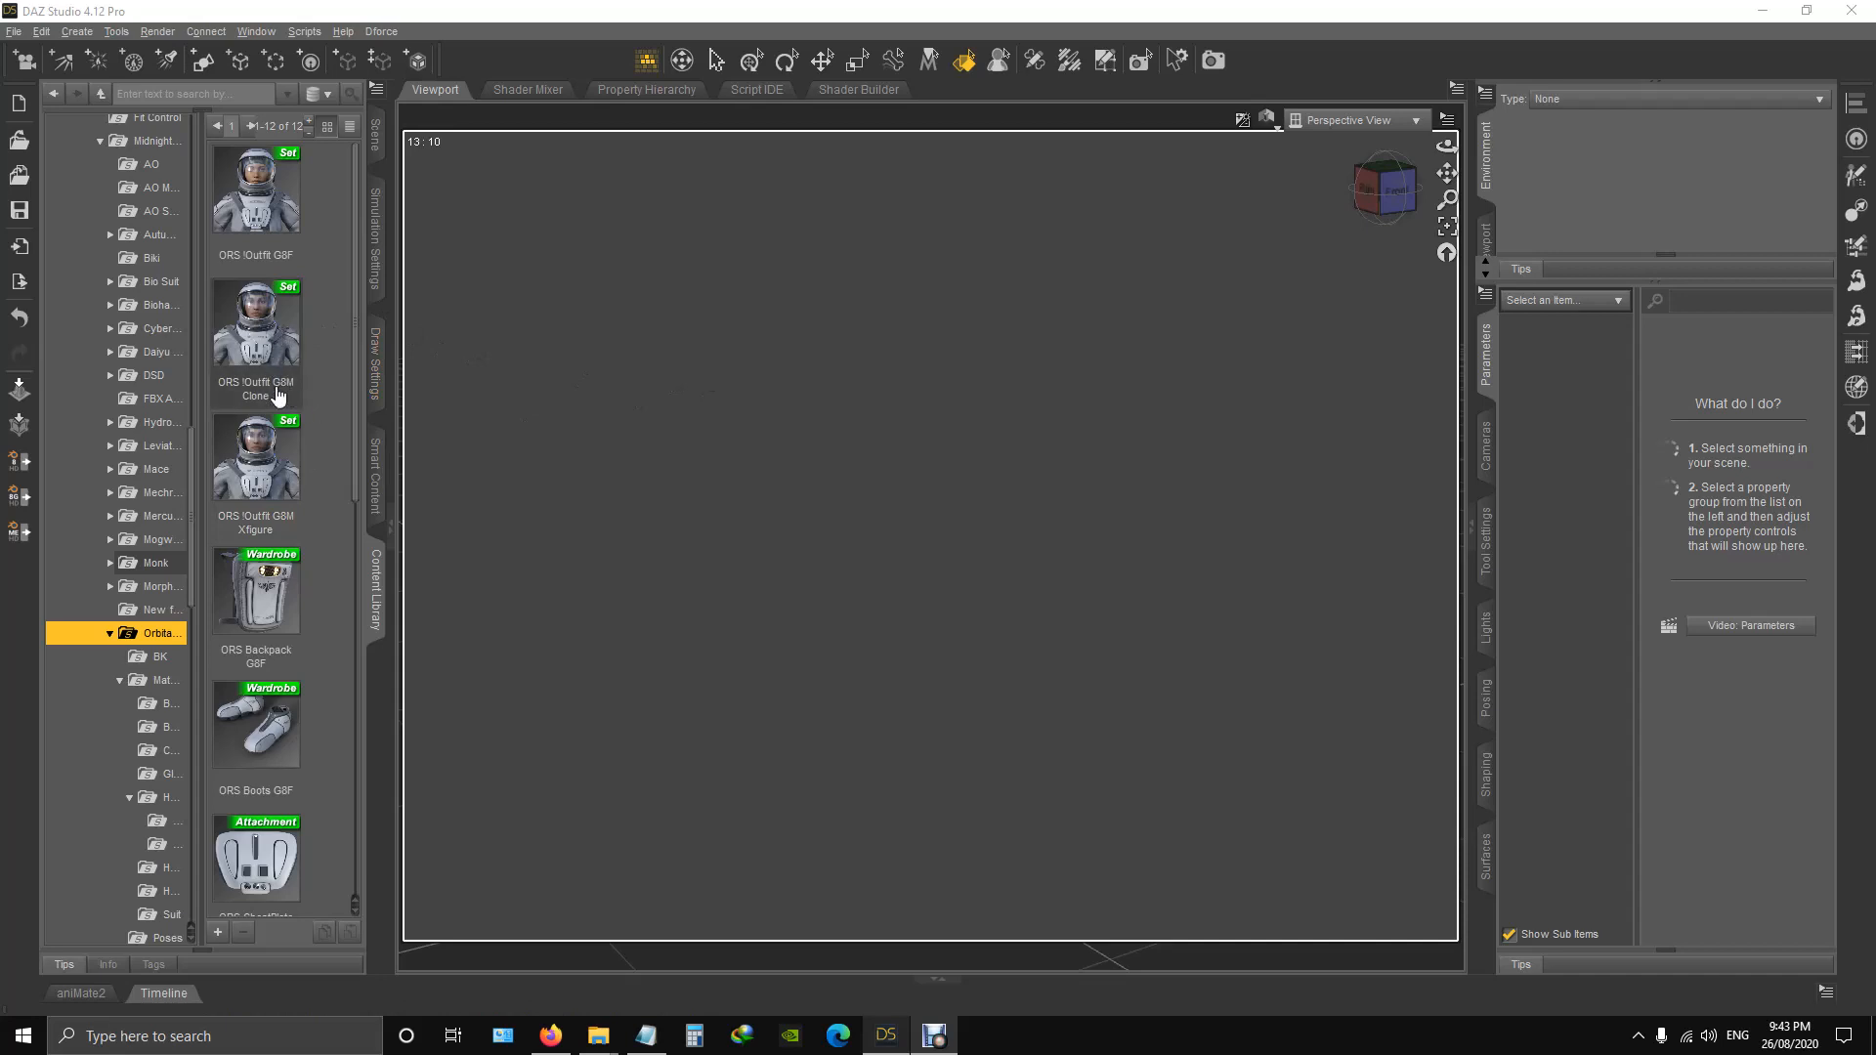
Load the ORS !Outfit G8M Xfigure set into the empty scene and view its helmet and upper body from an angle.
double_click(256, 457)
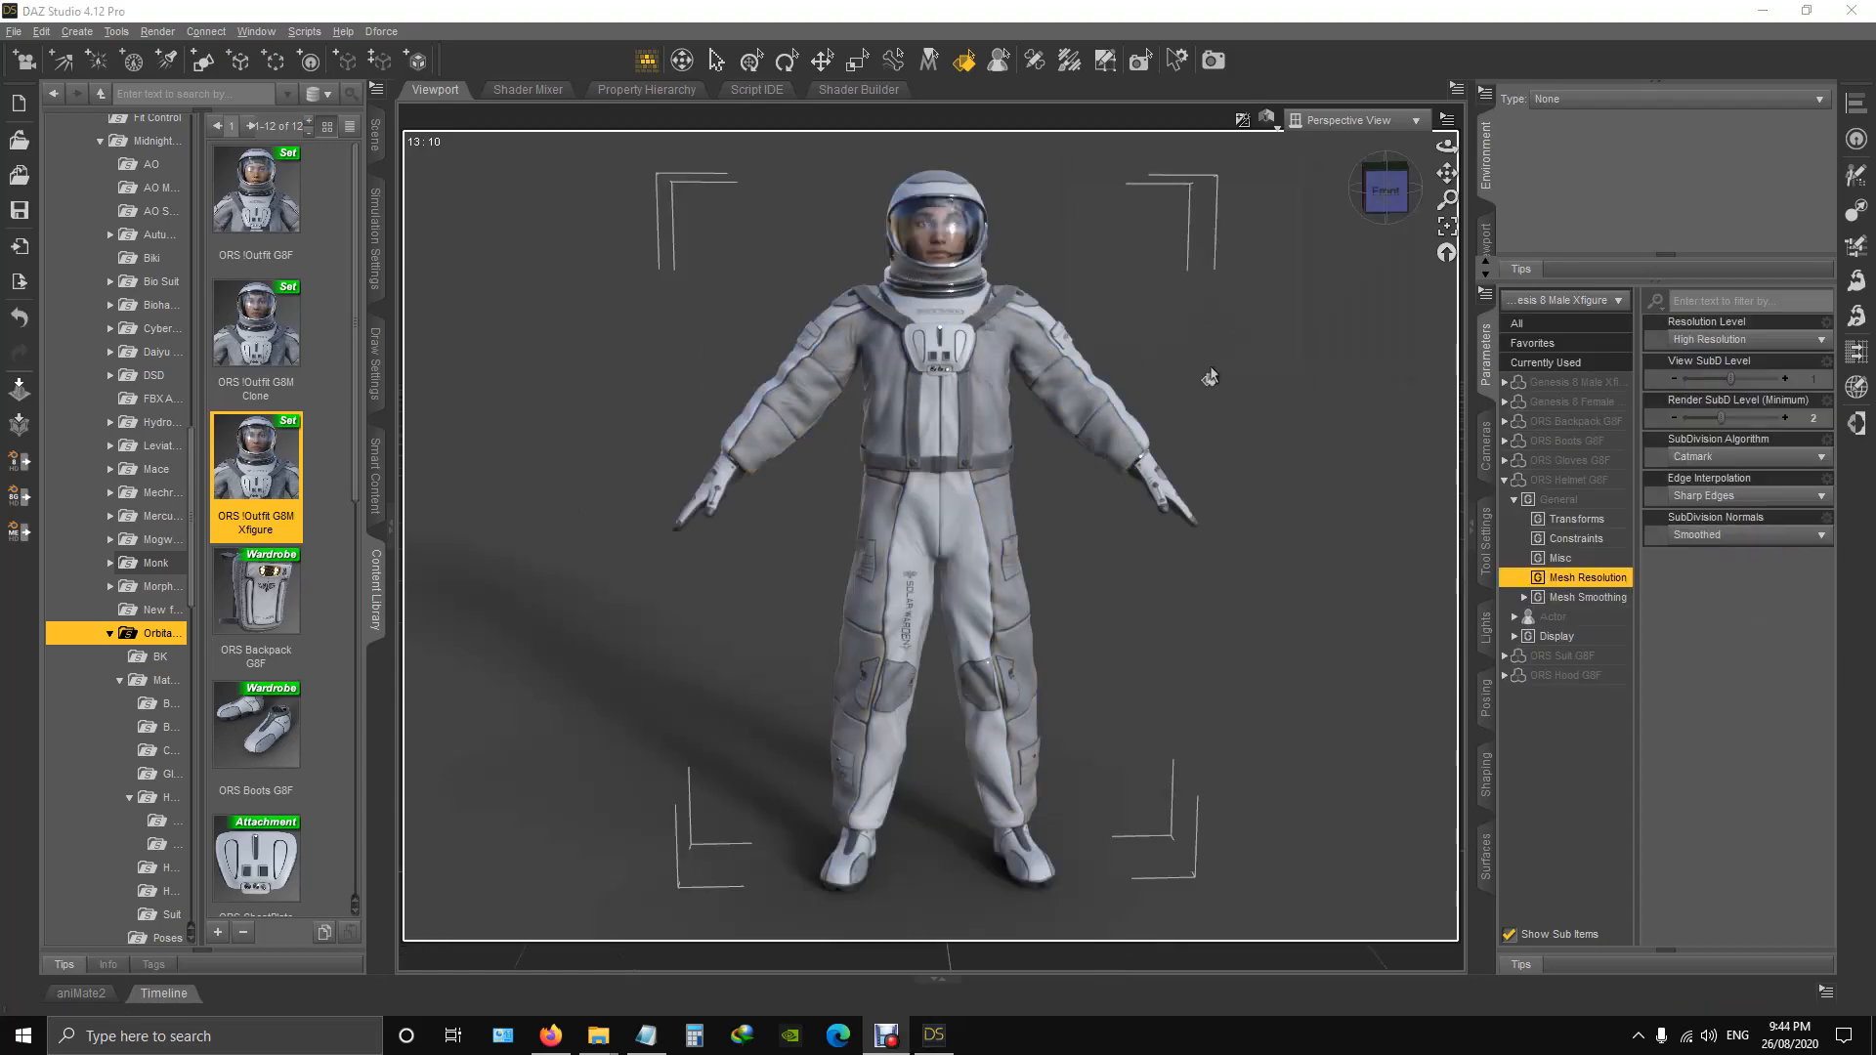
scroll(1176, 375, up, 2)
scroll(1165, 352, down, 3)
scroll(1167, 351, up, 6)
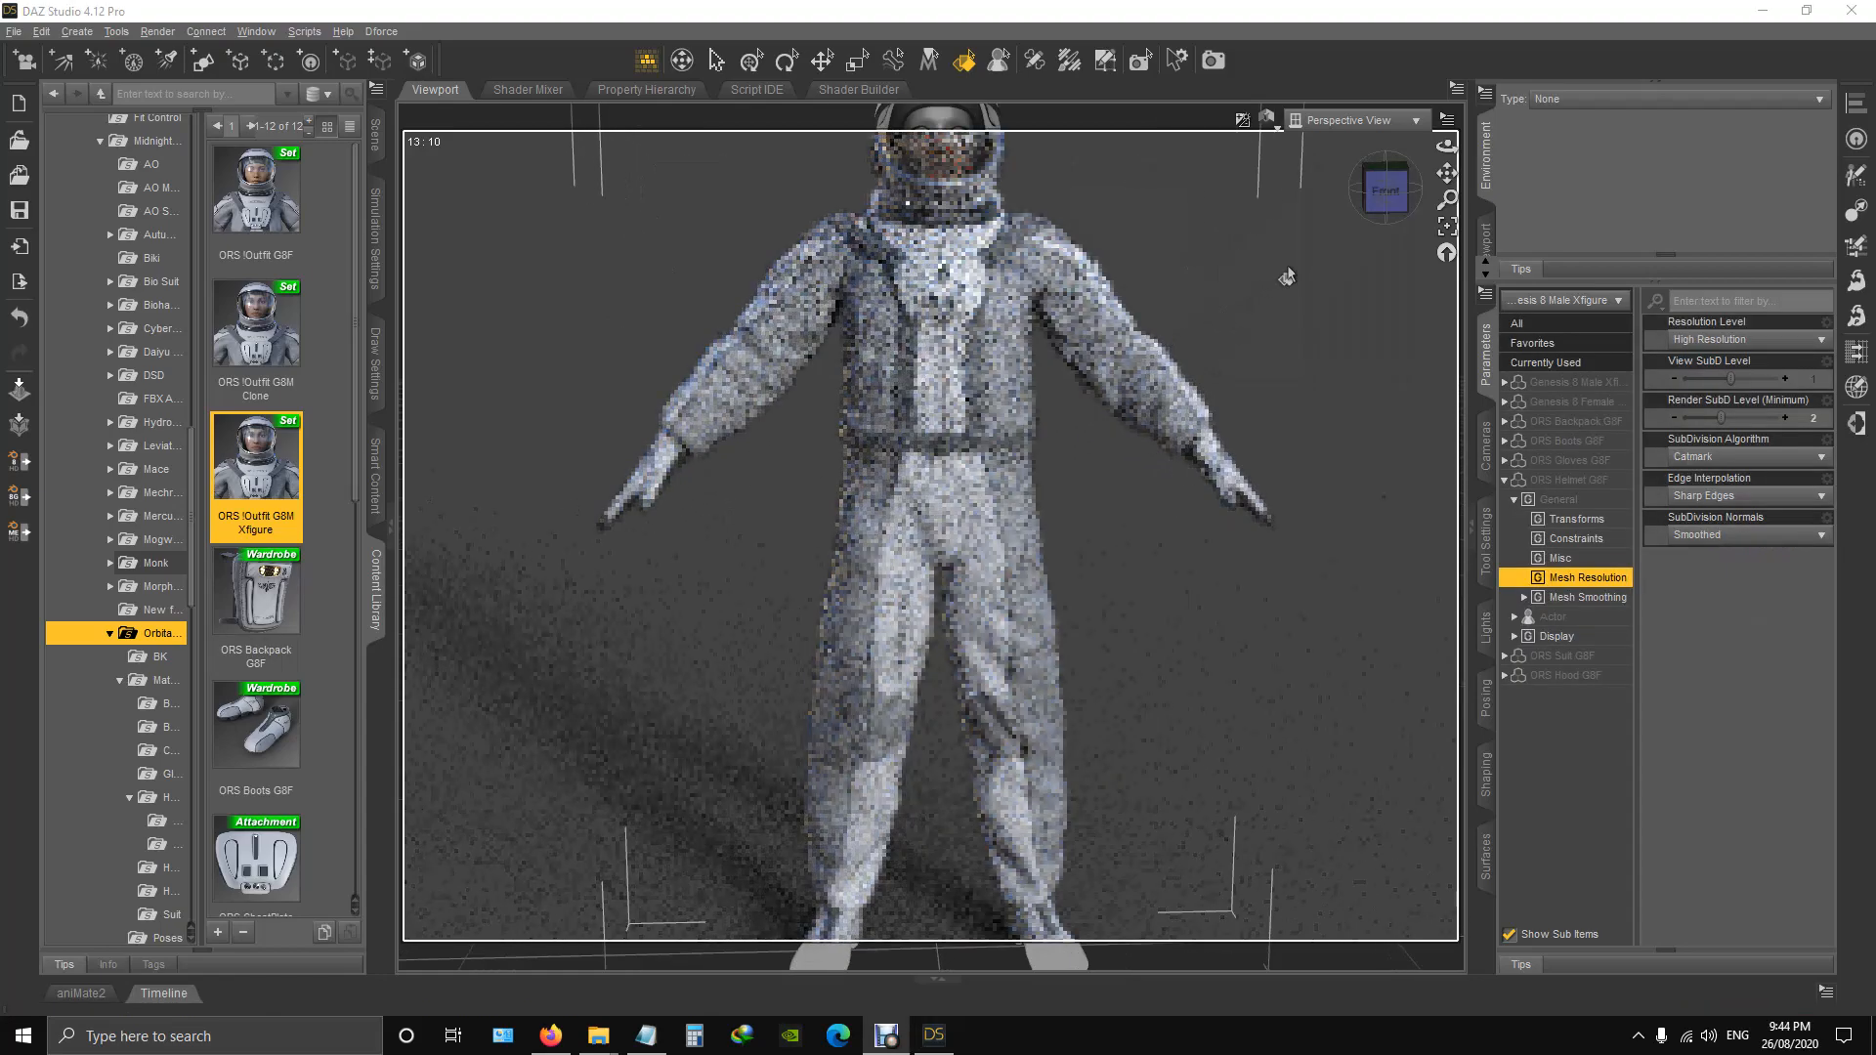
click(1423, 202)
drag(1453, 173, 1375, 252)
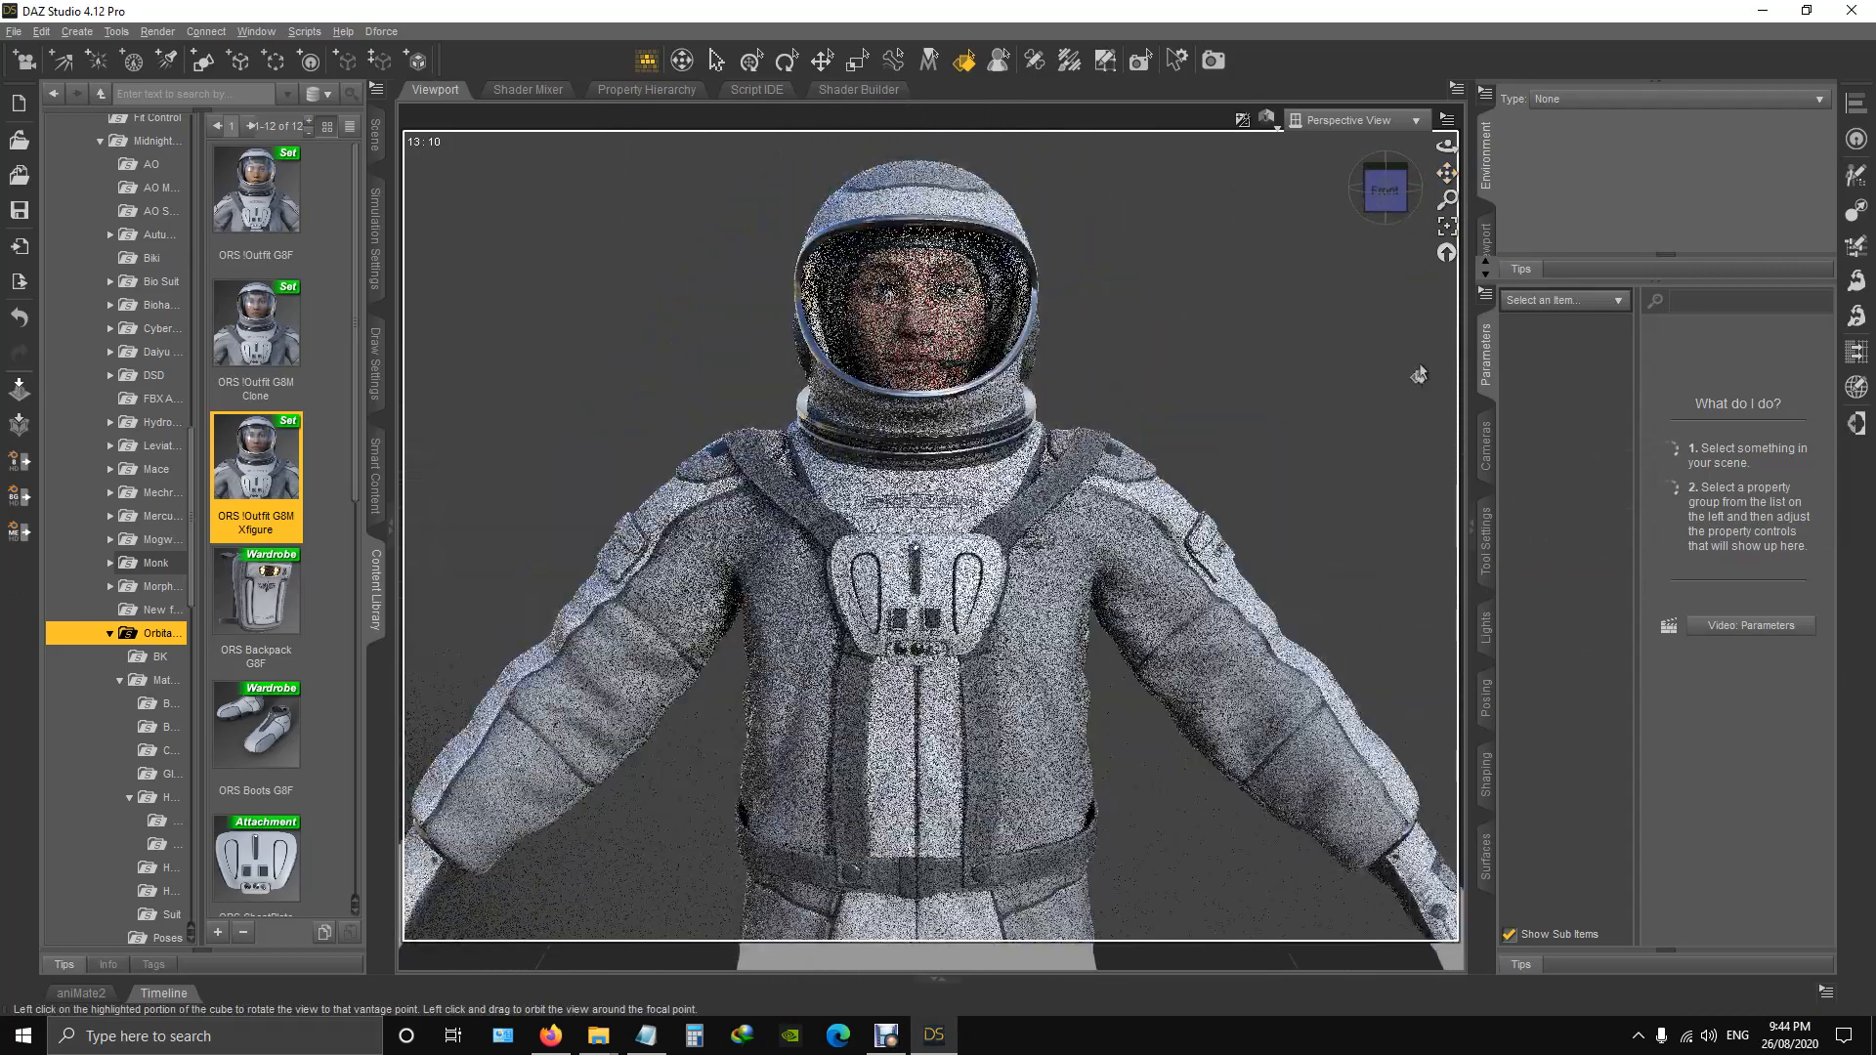
mouse_move(1390, 199)
mouse_down()
mouse_move(1291, 202)
mouse_move(1575, 200)
mouse_move(1394, 200)
mouse_up()
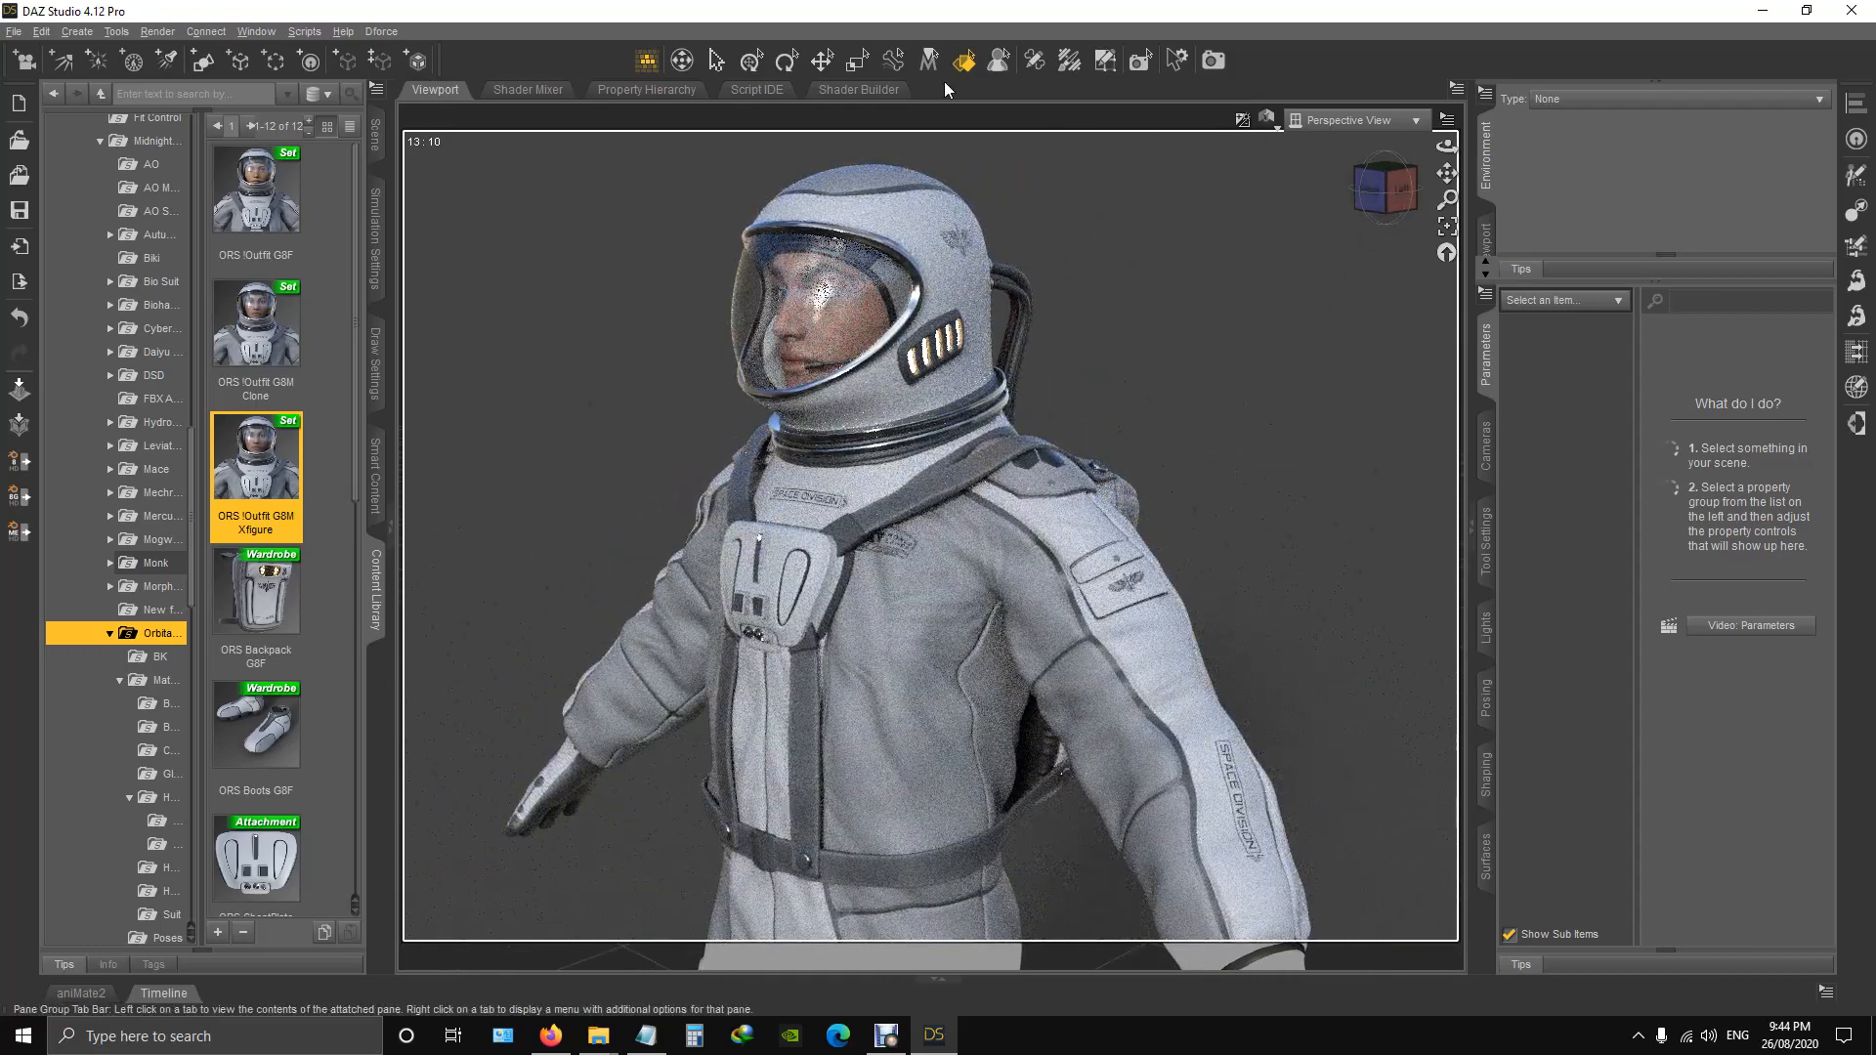
Select ORS Helmet G8F under the Genesis 8 Male Xfigure and set its Helmet Ring Scale morph to -100%, followed by 150%.
click(822, 64)
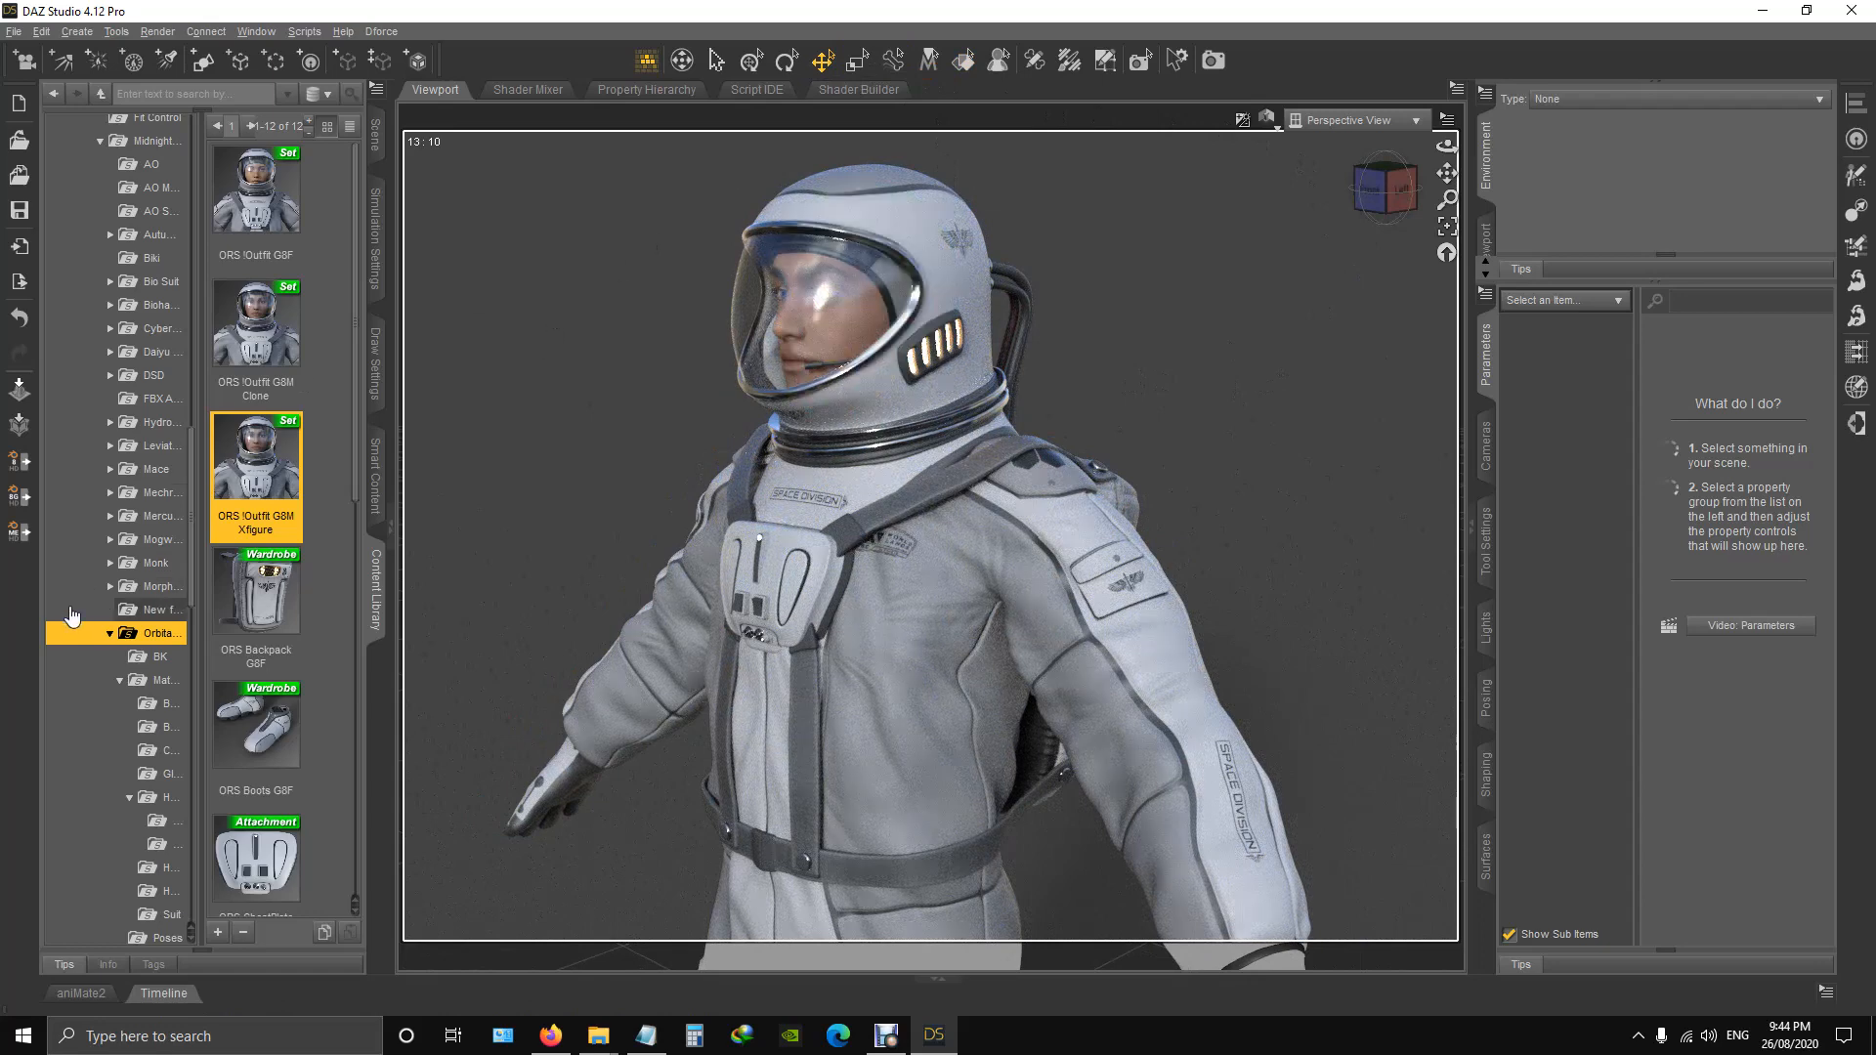
click(375, 134)
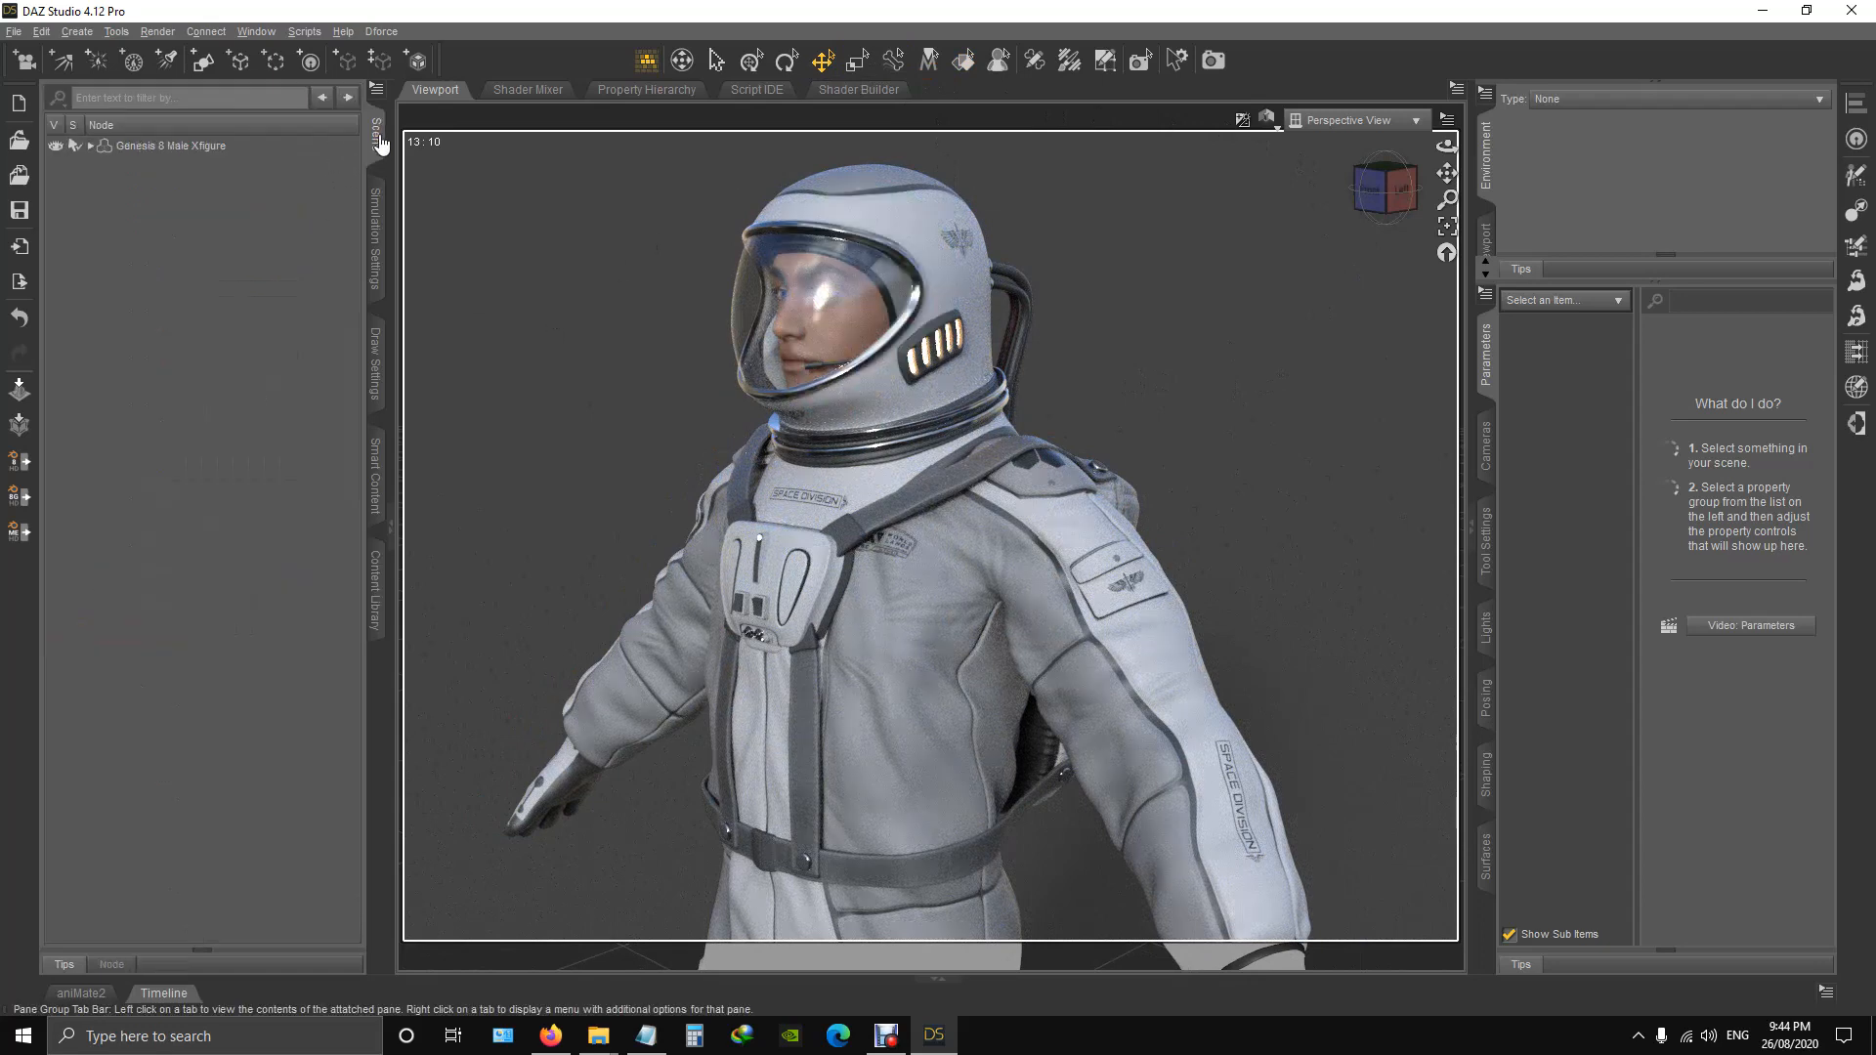
click(90, 147)
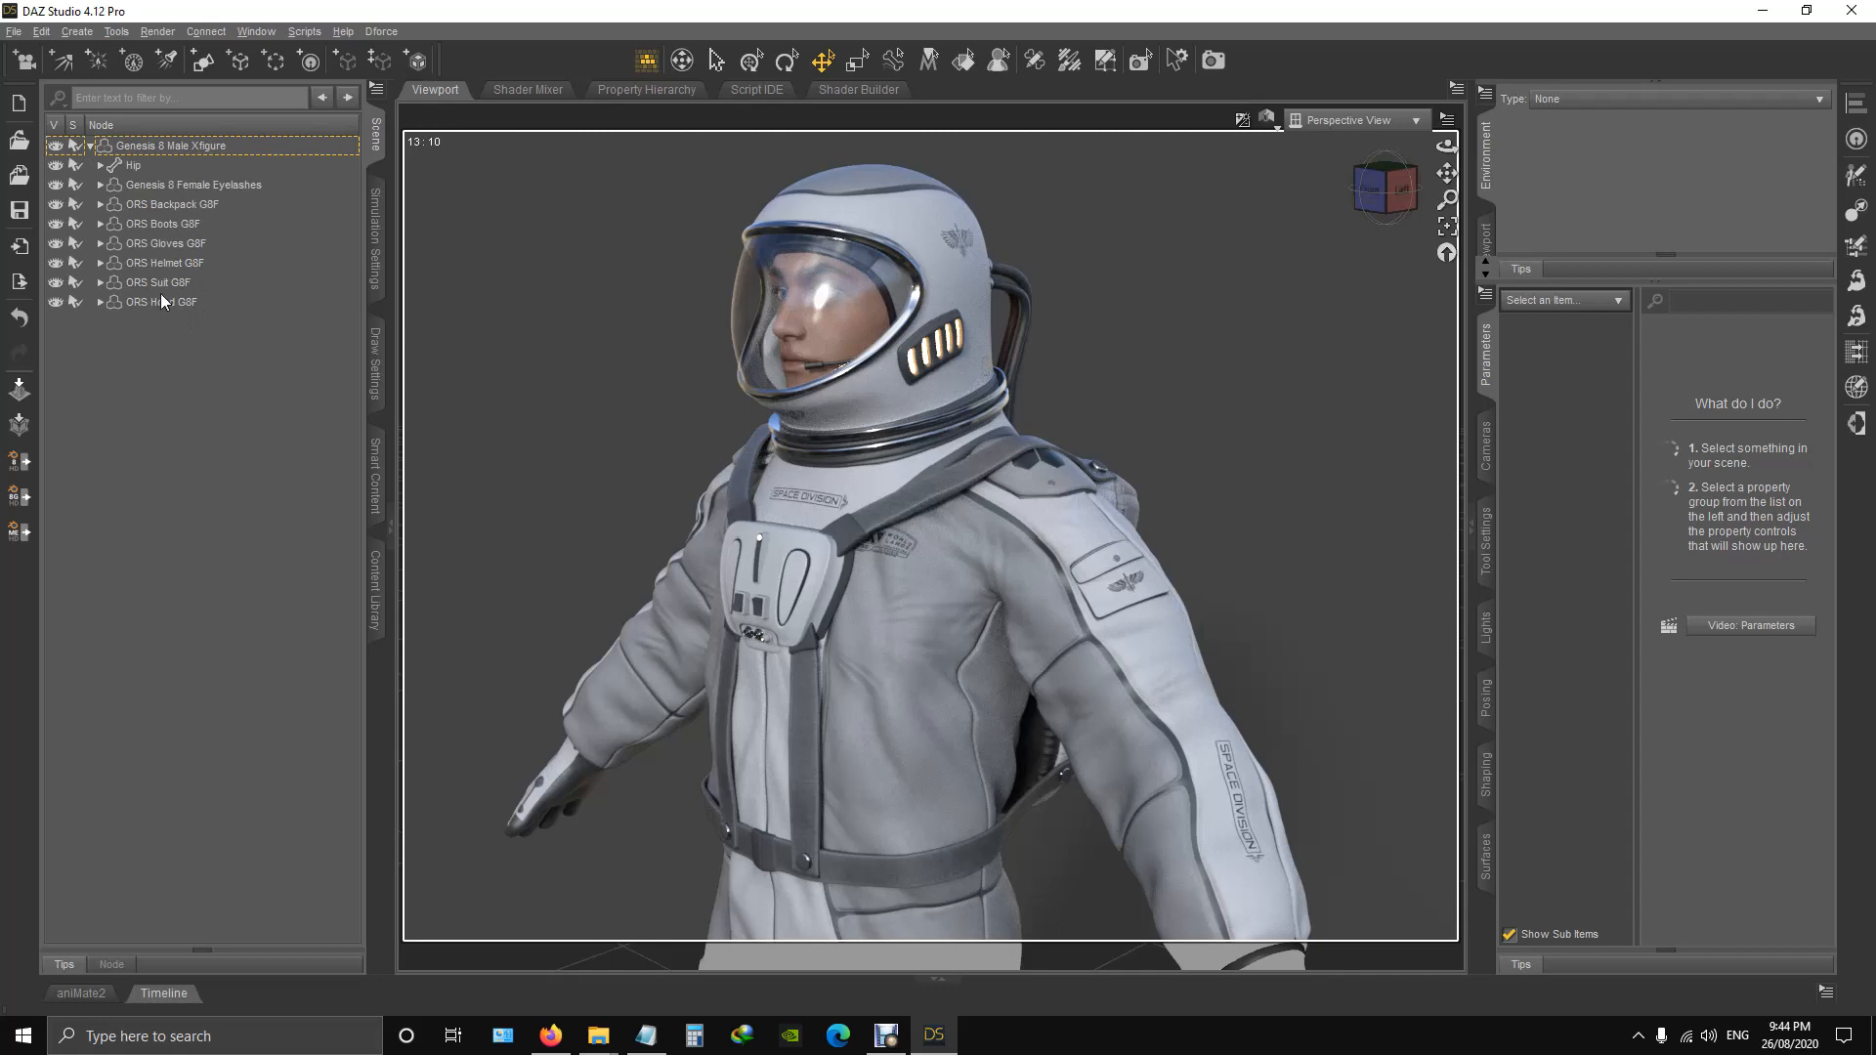
click(174, 262)
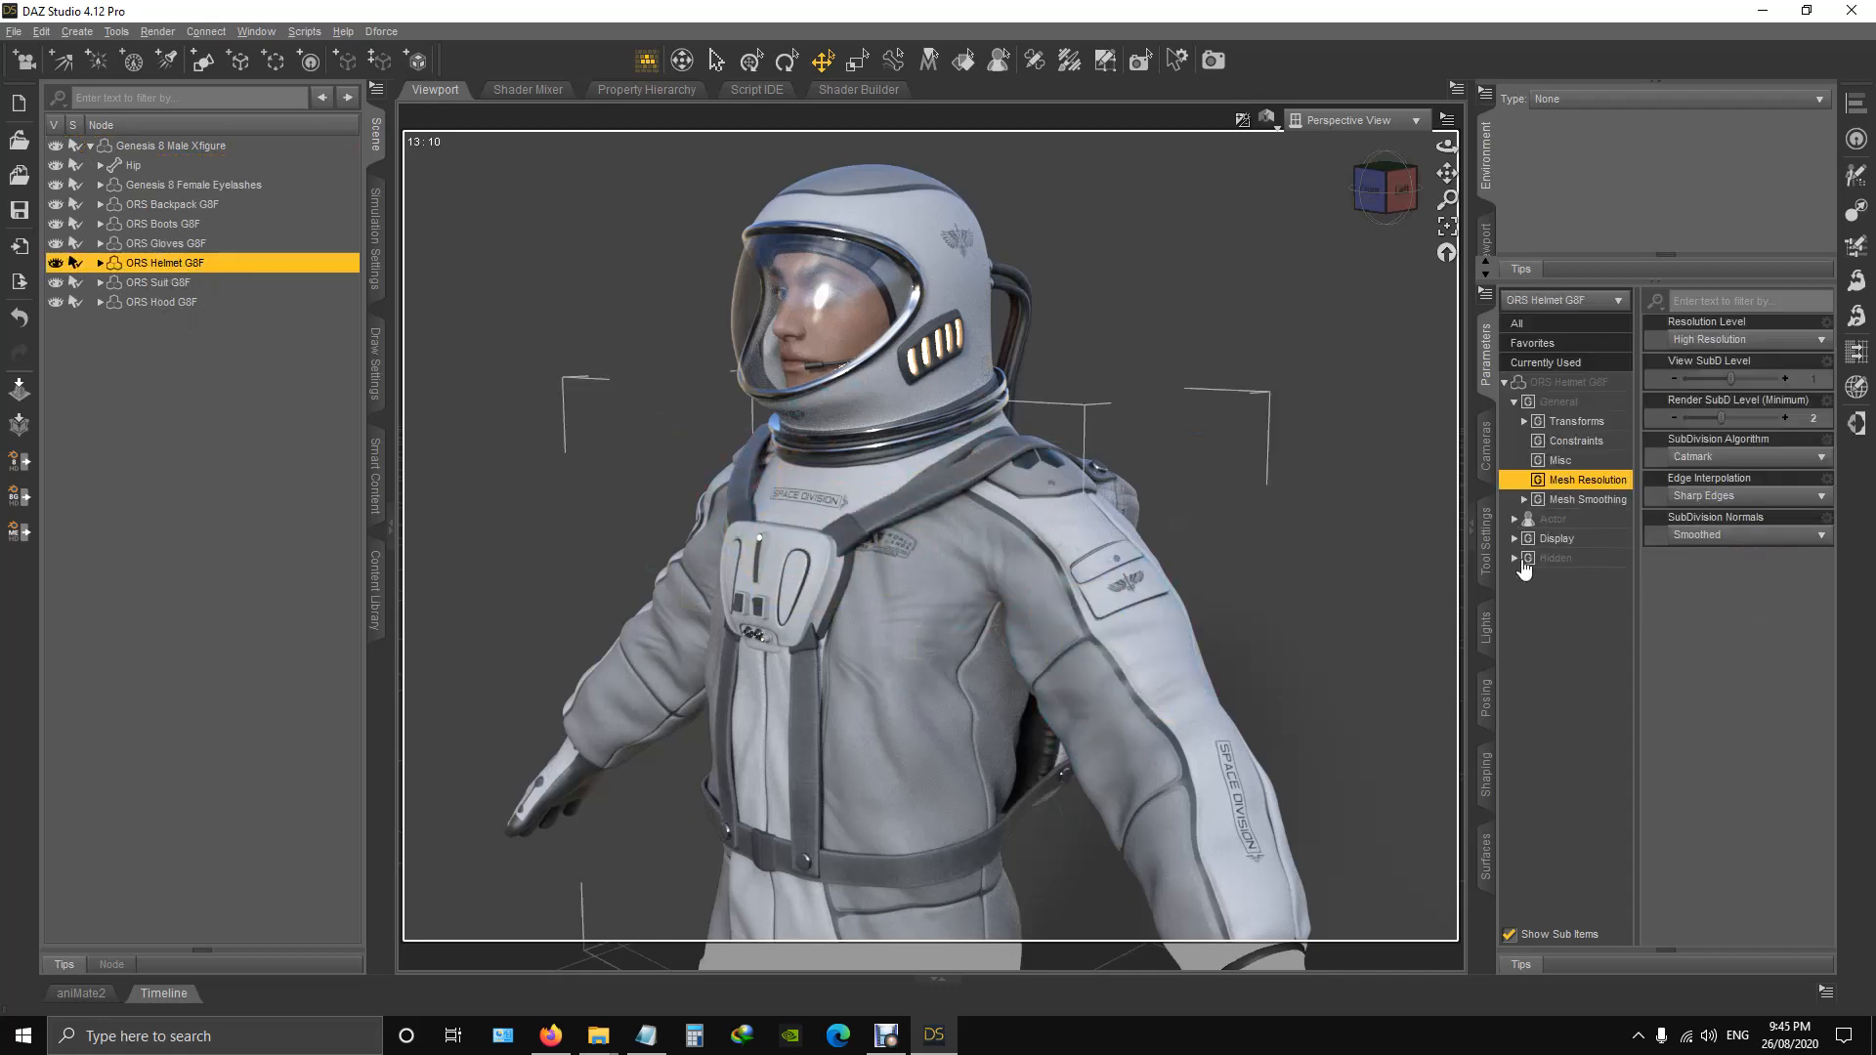
click(1486, 775)
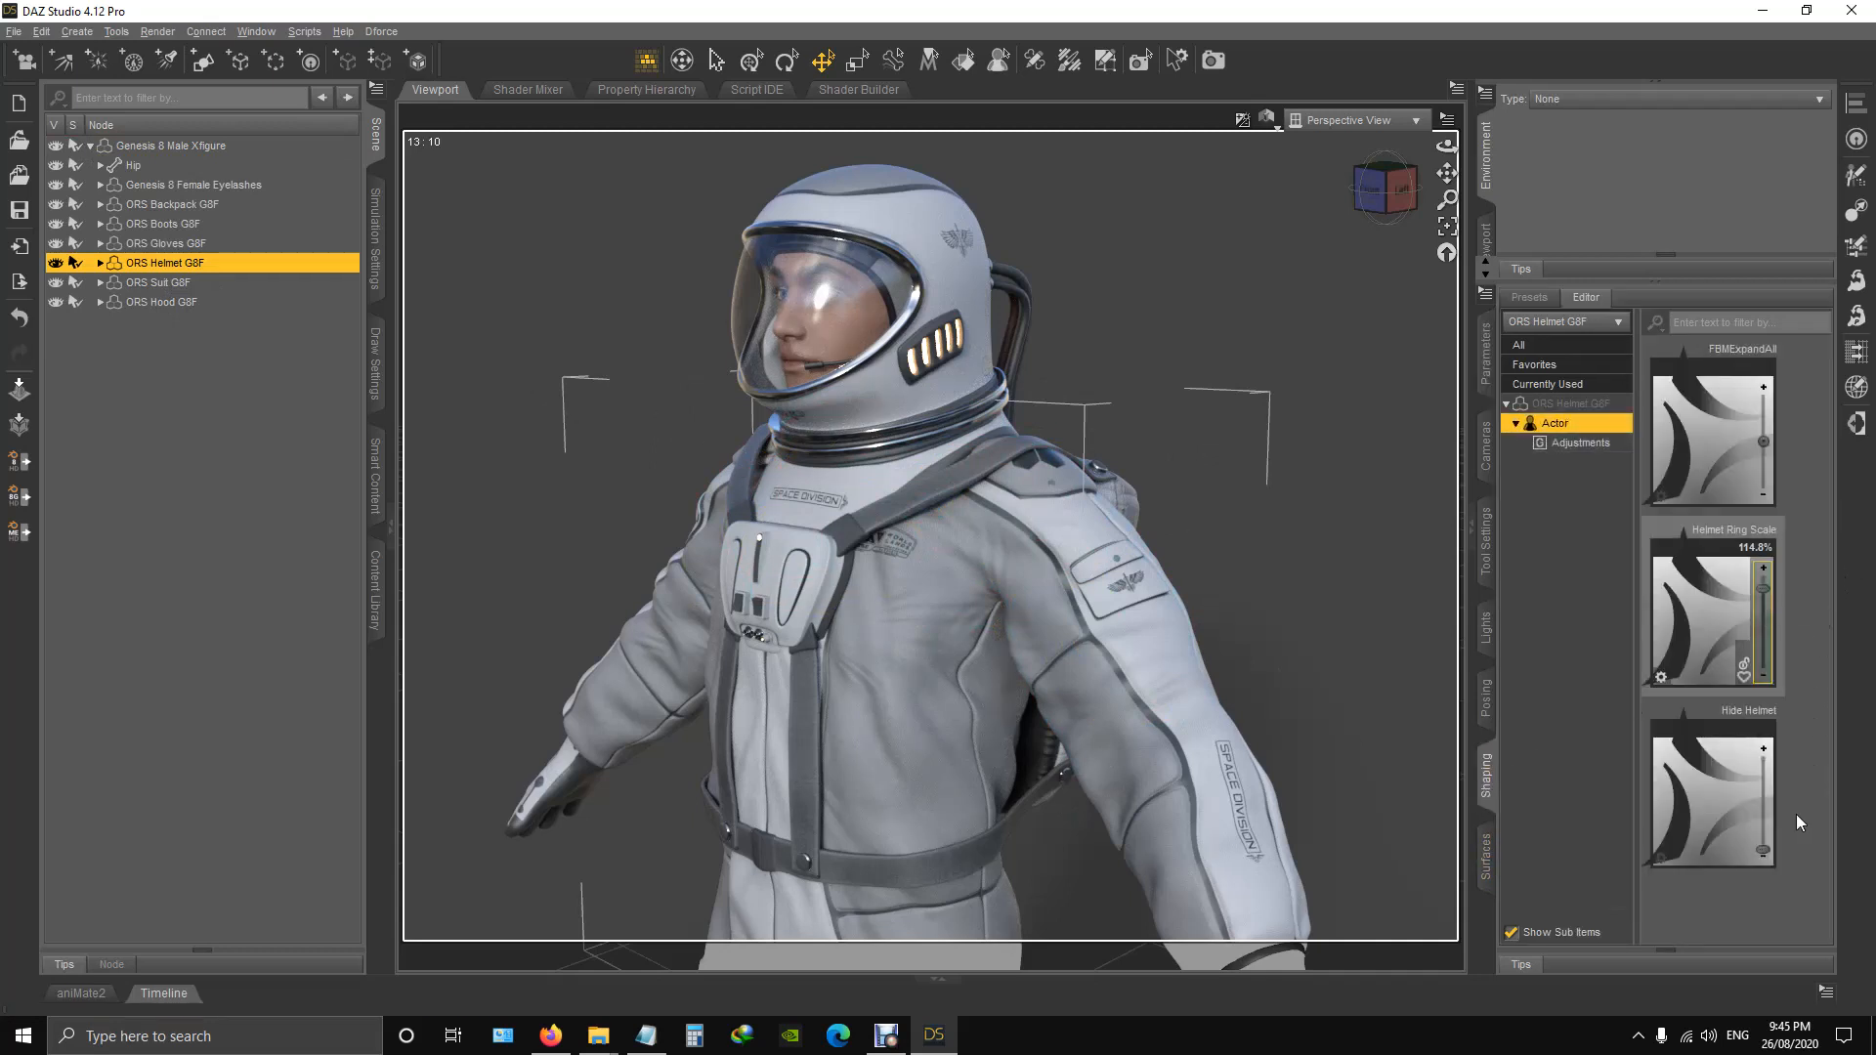
drag(1769, 650, 1771, 771)
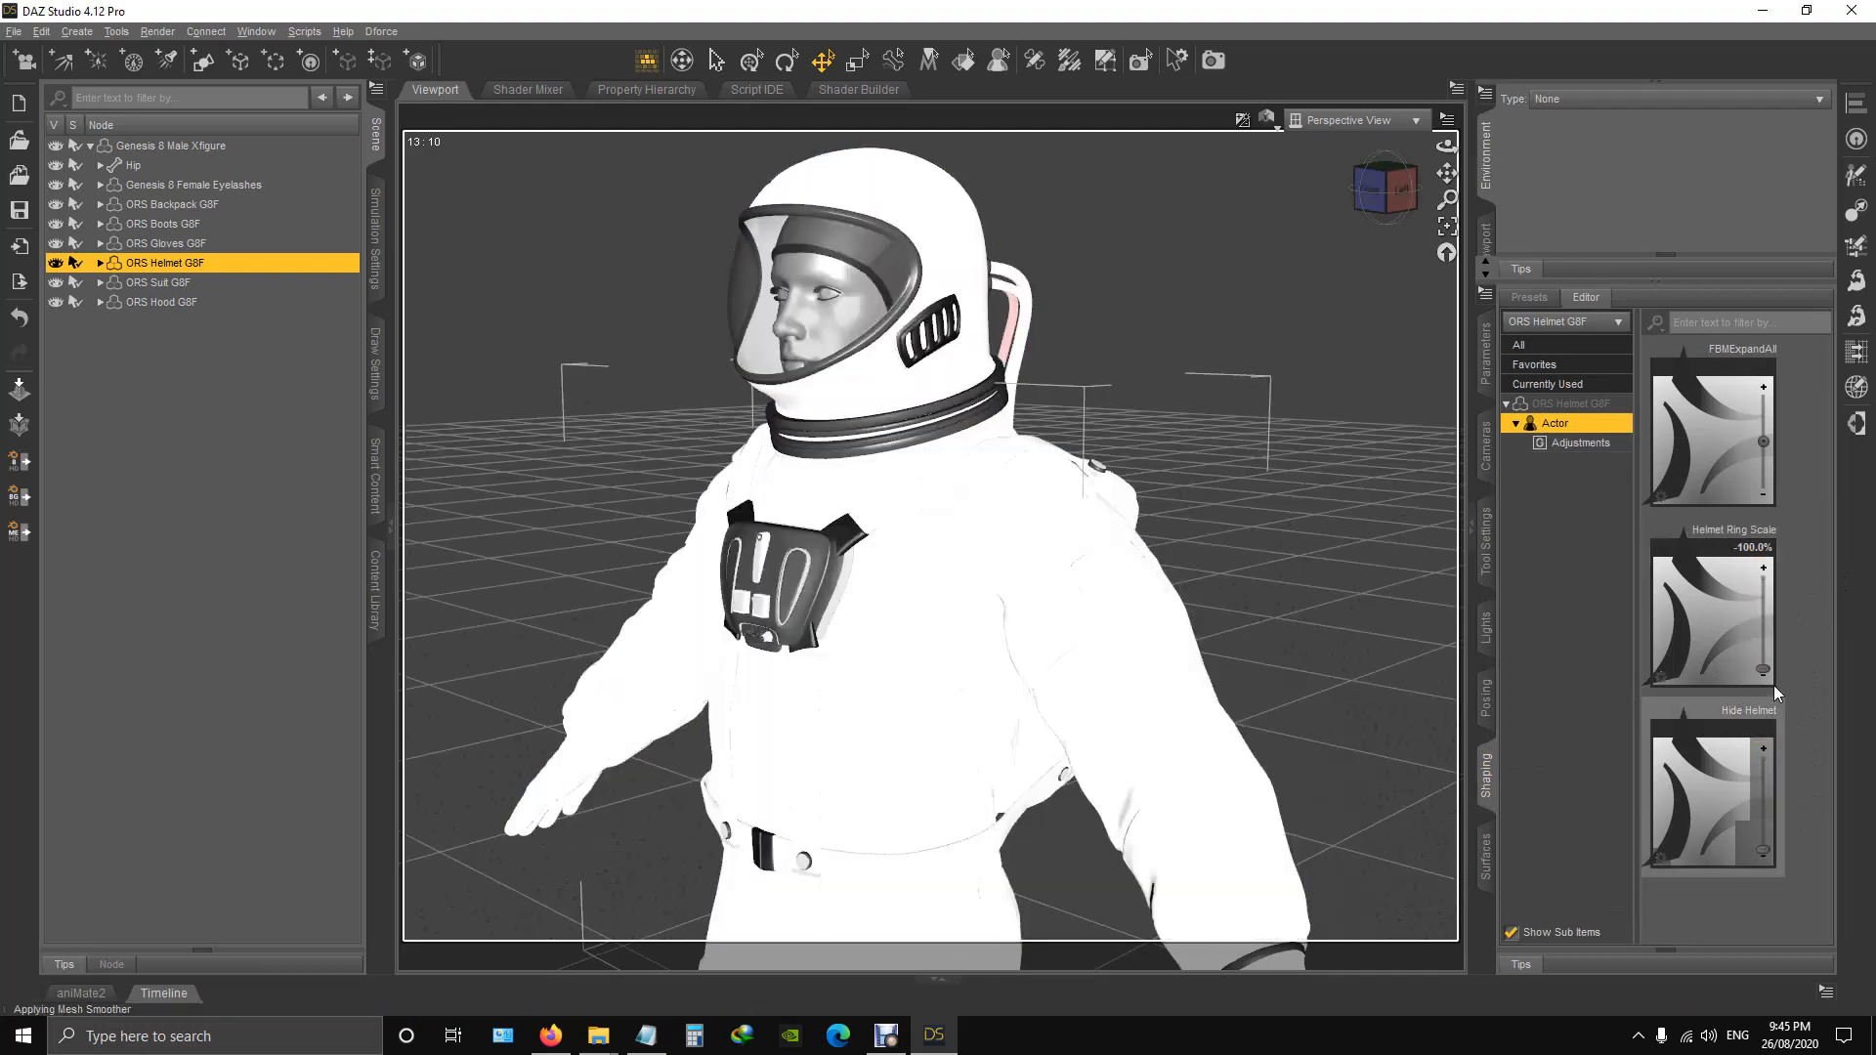
drag(1766, 669, 1765, 571)
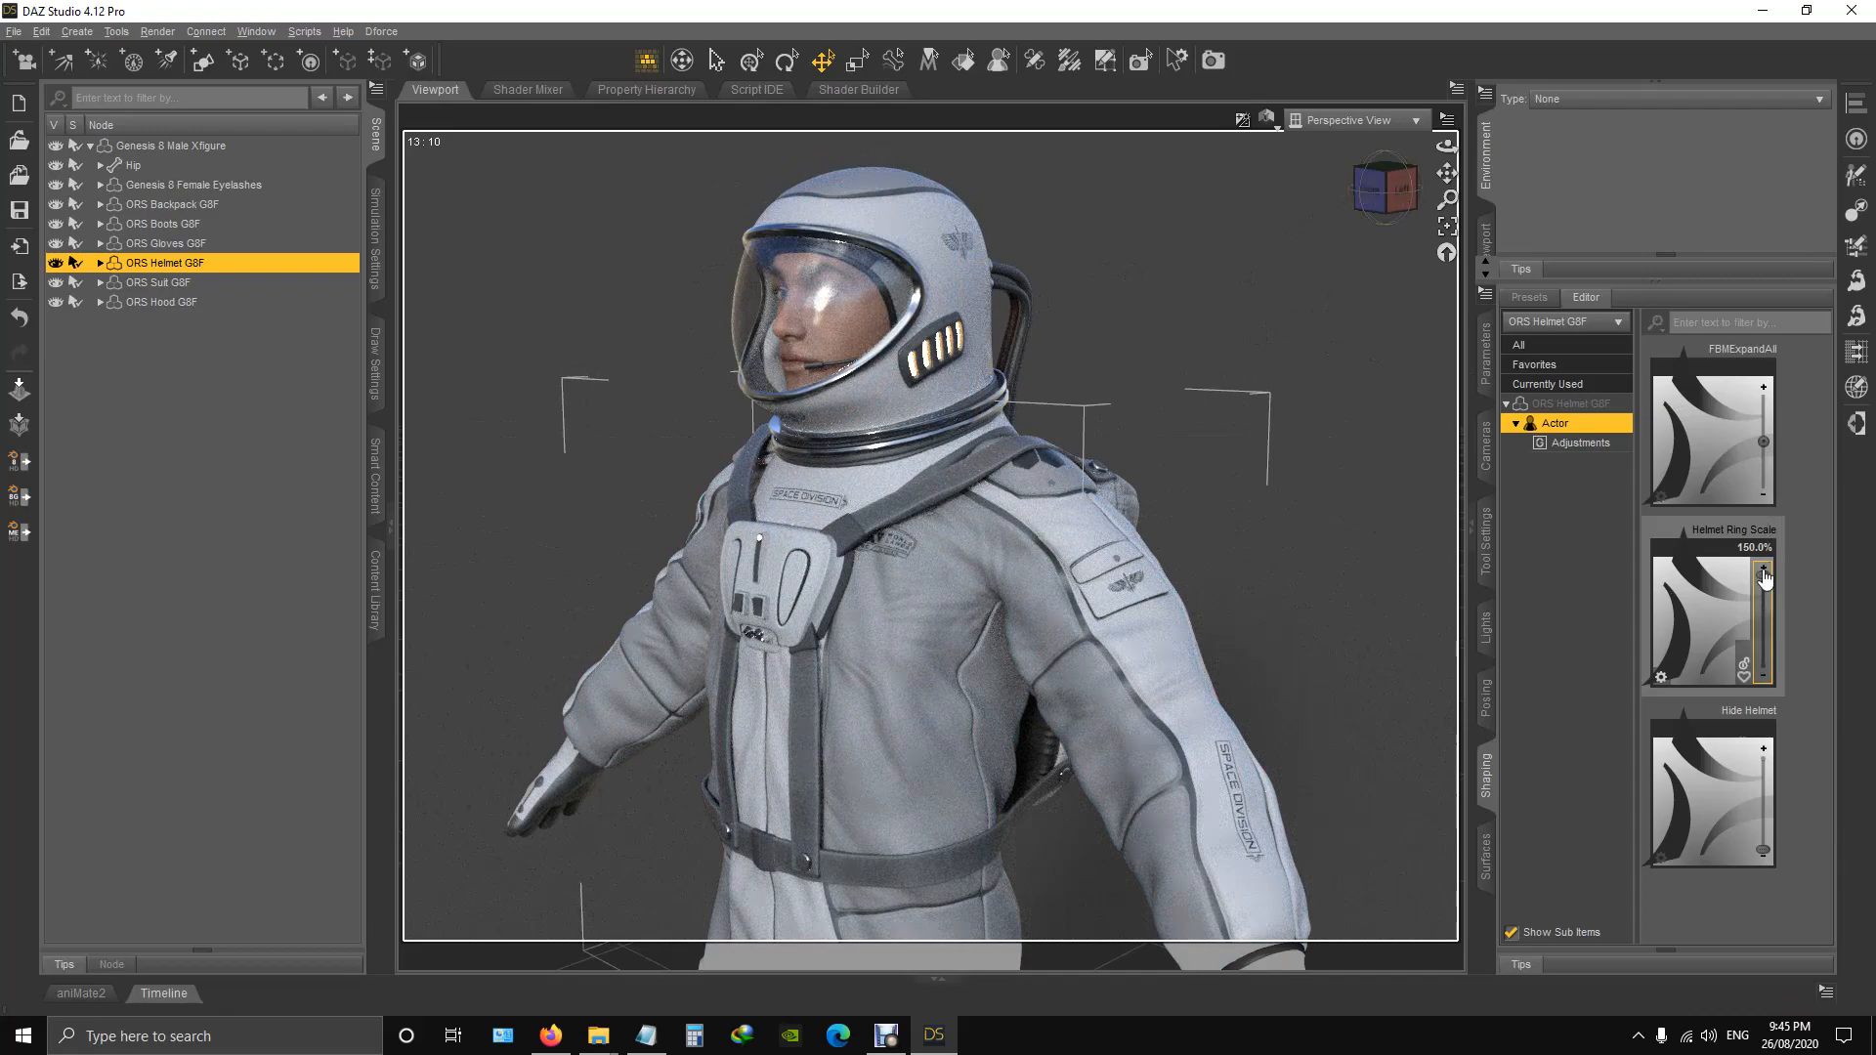
Set the Hide Helmet morph of ORS Helmet G8F to 100% with the figure viewed from the front.
click(1387, 190)
mouse_move(1387, 191)
mouse_down()
mouse_move(1280, 194)
mouse_move(1358, 203)
mouse_up()
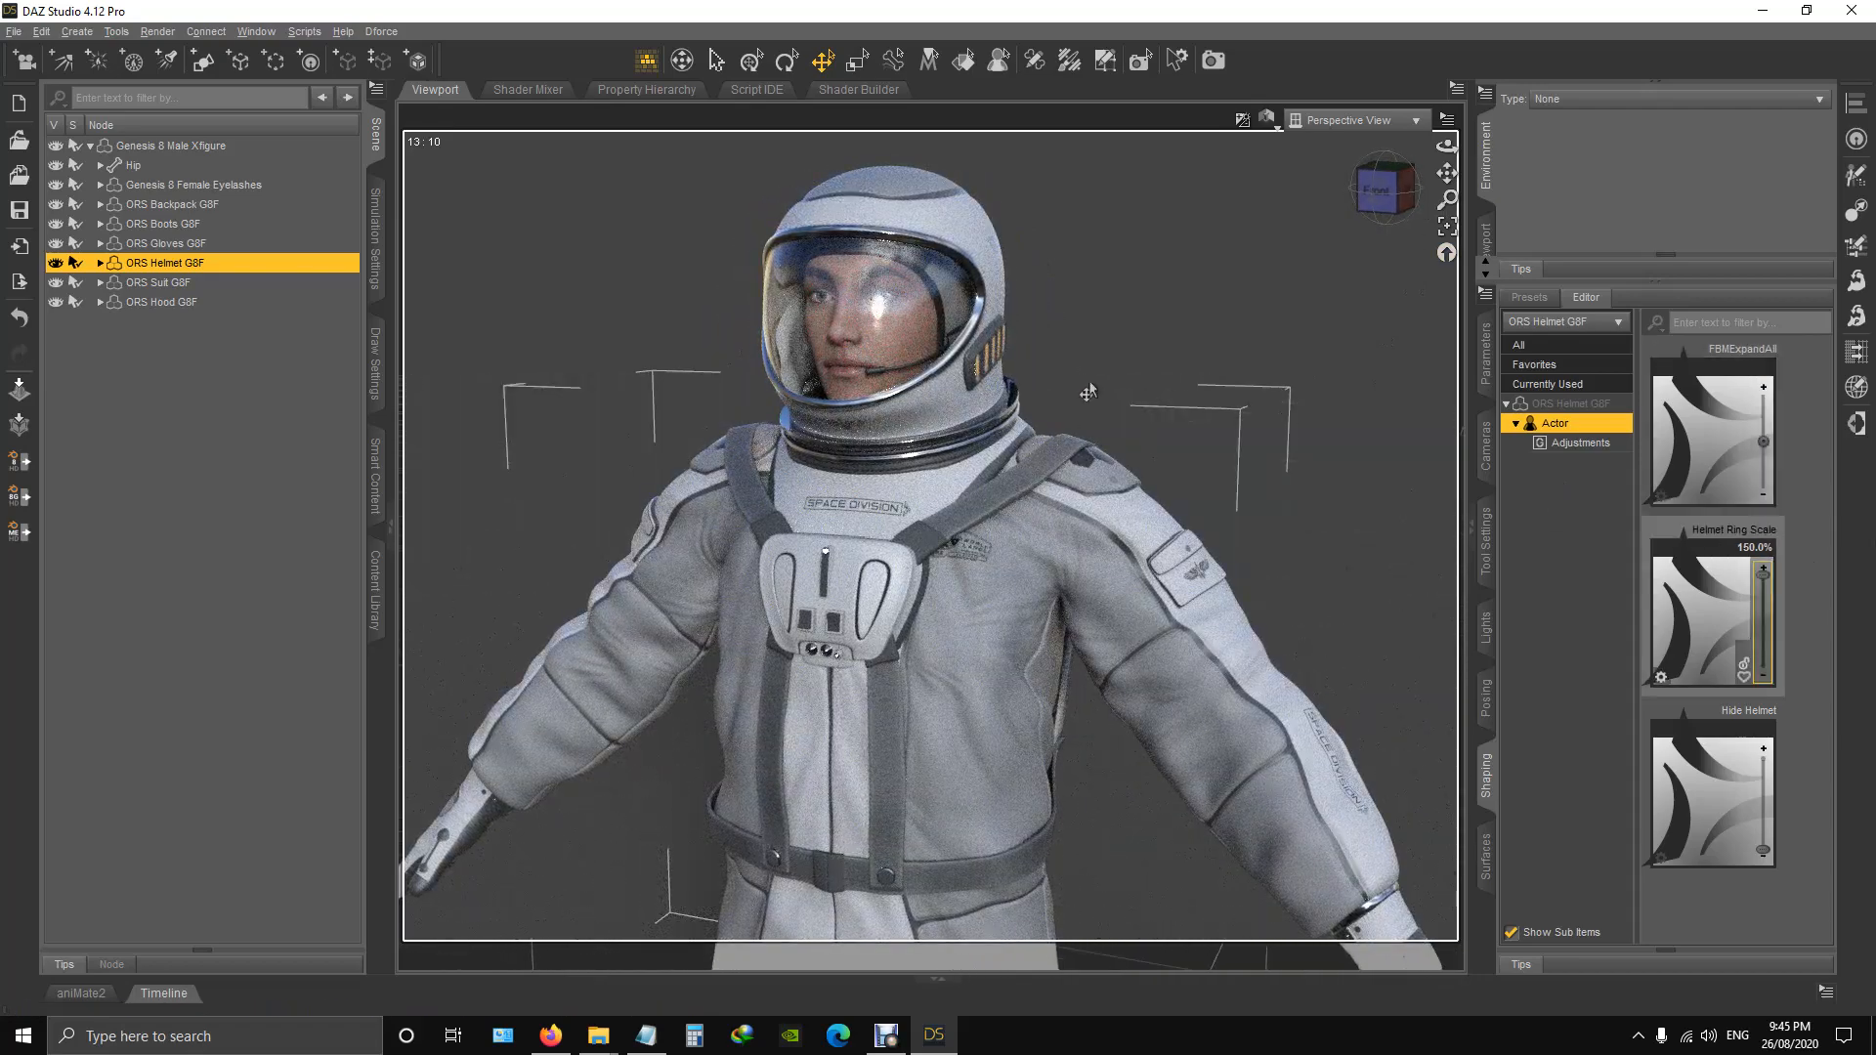
click(1378, 190)
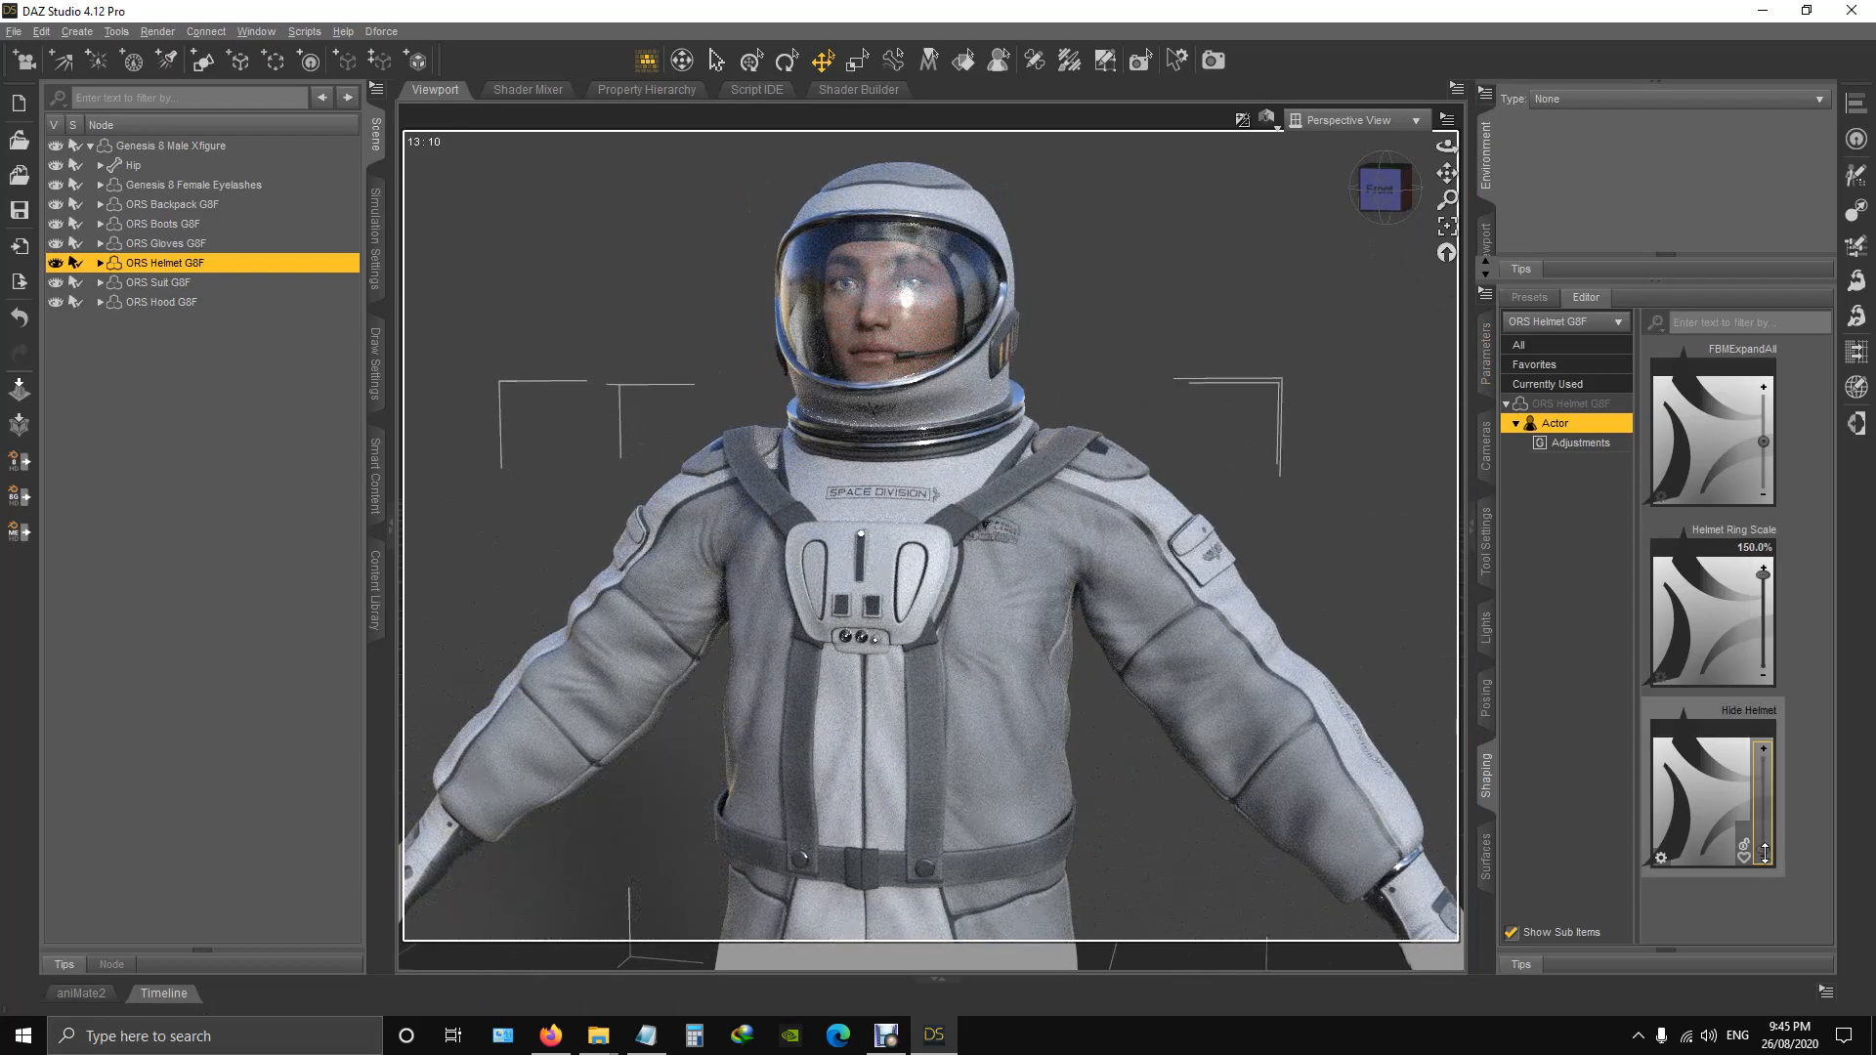
drag(1765, 853, 1763, 749)
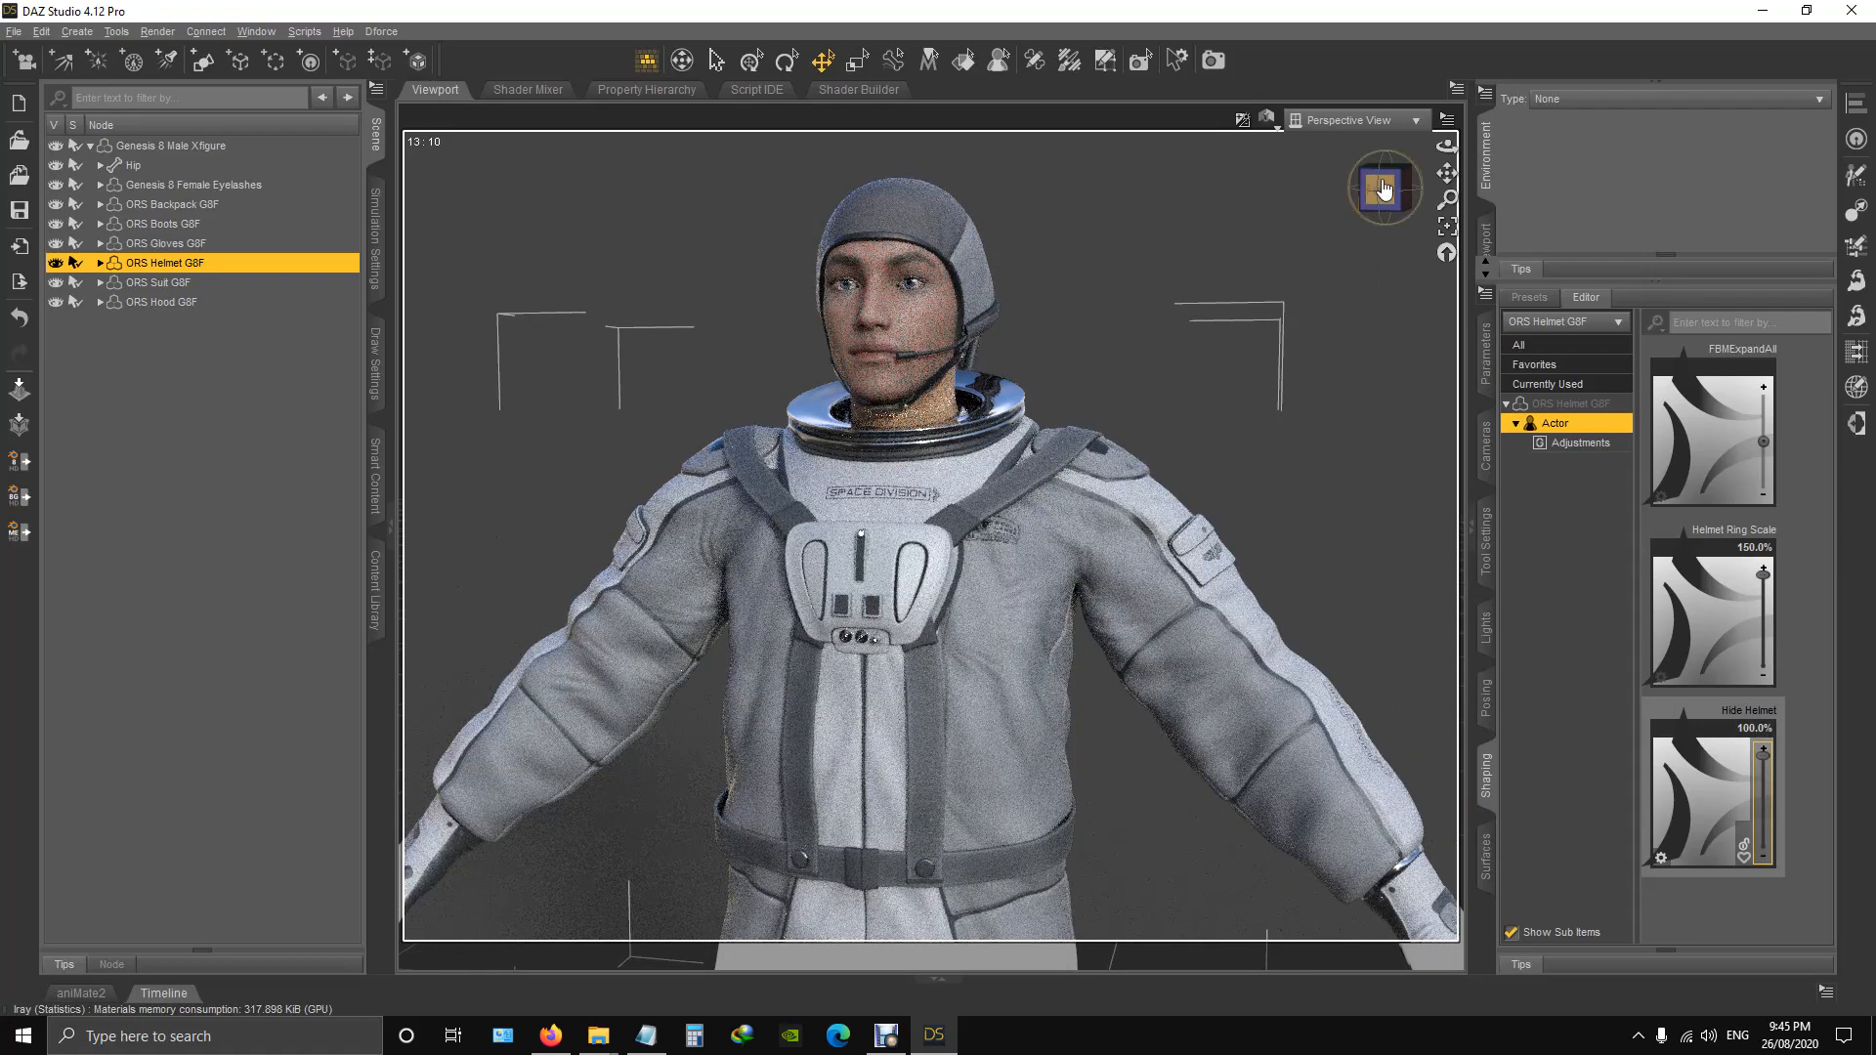
Examine the head, hood and helmet ring without the helmet from the side, up close and from the front.
drag(1381, 189, 1344, 205)
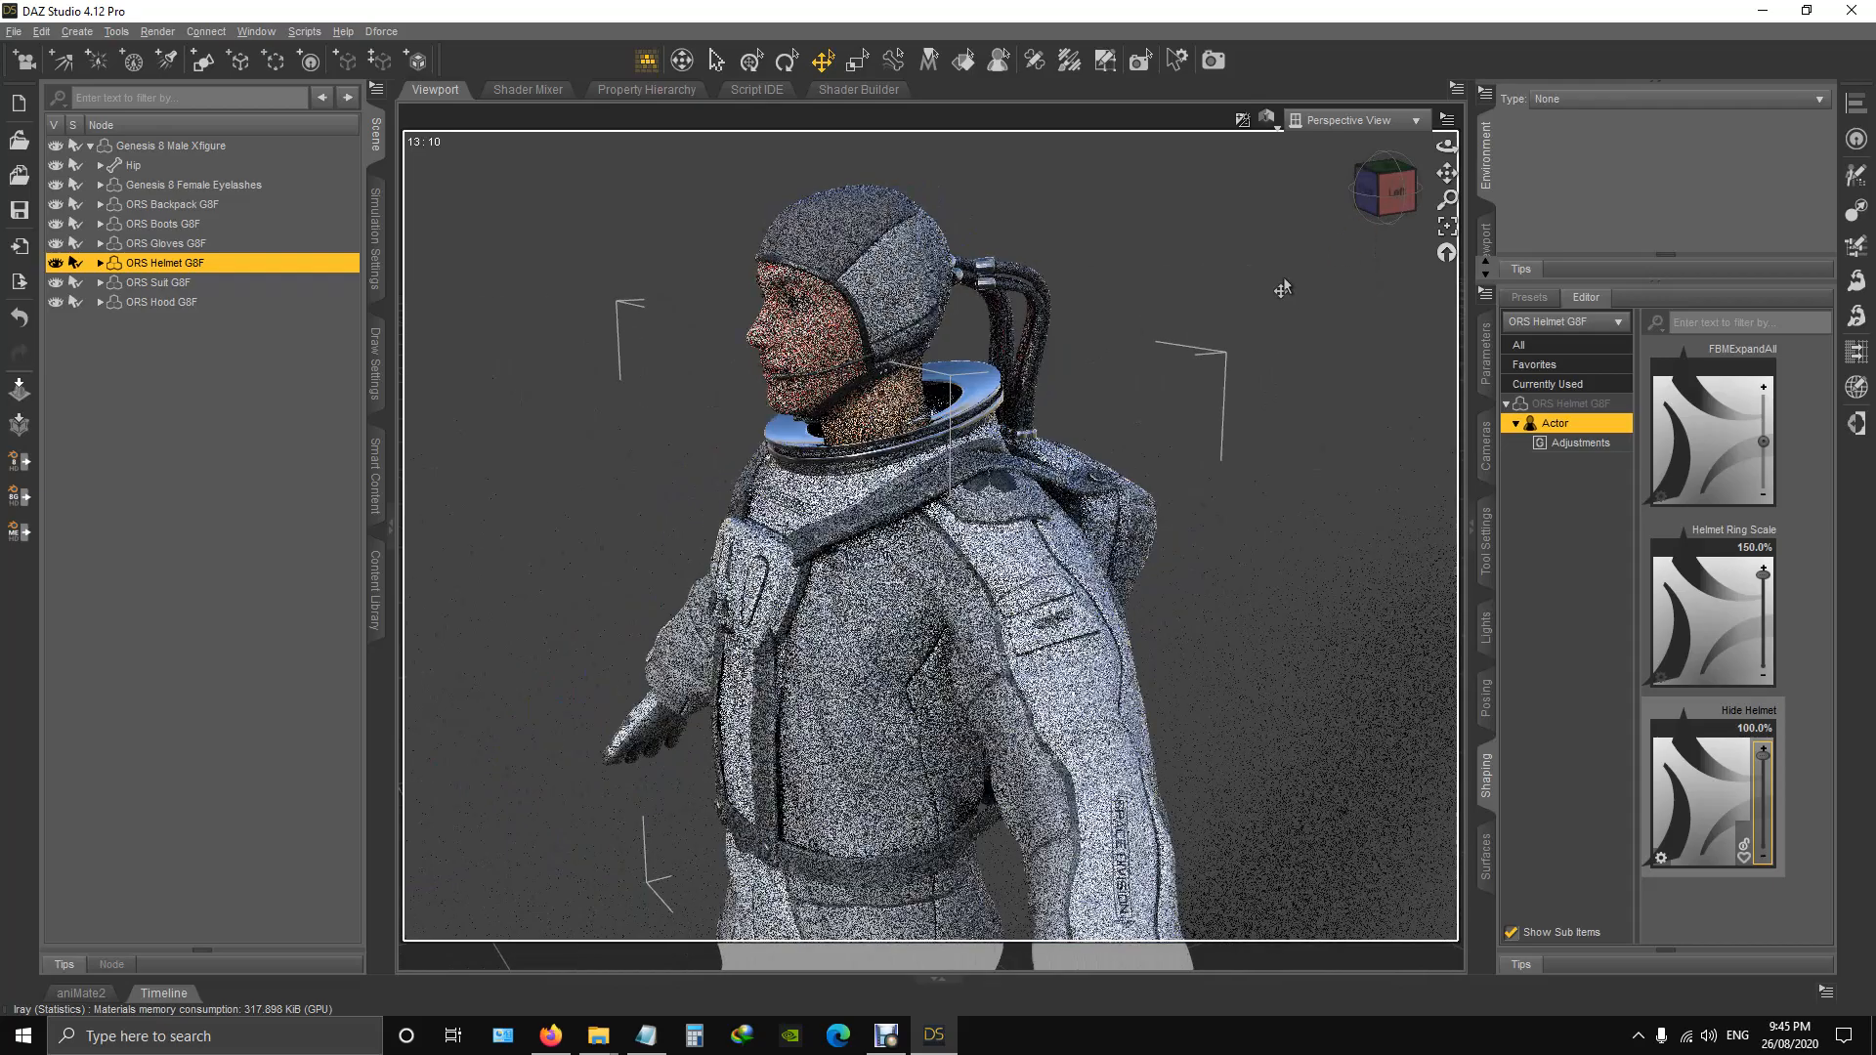
scroll(1272, 296, up, 3)
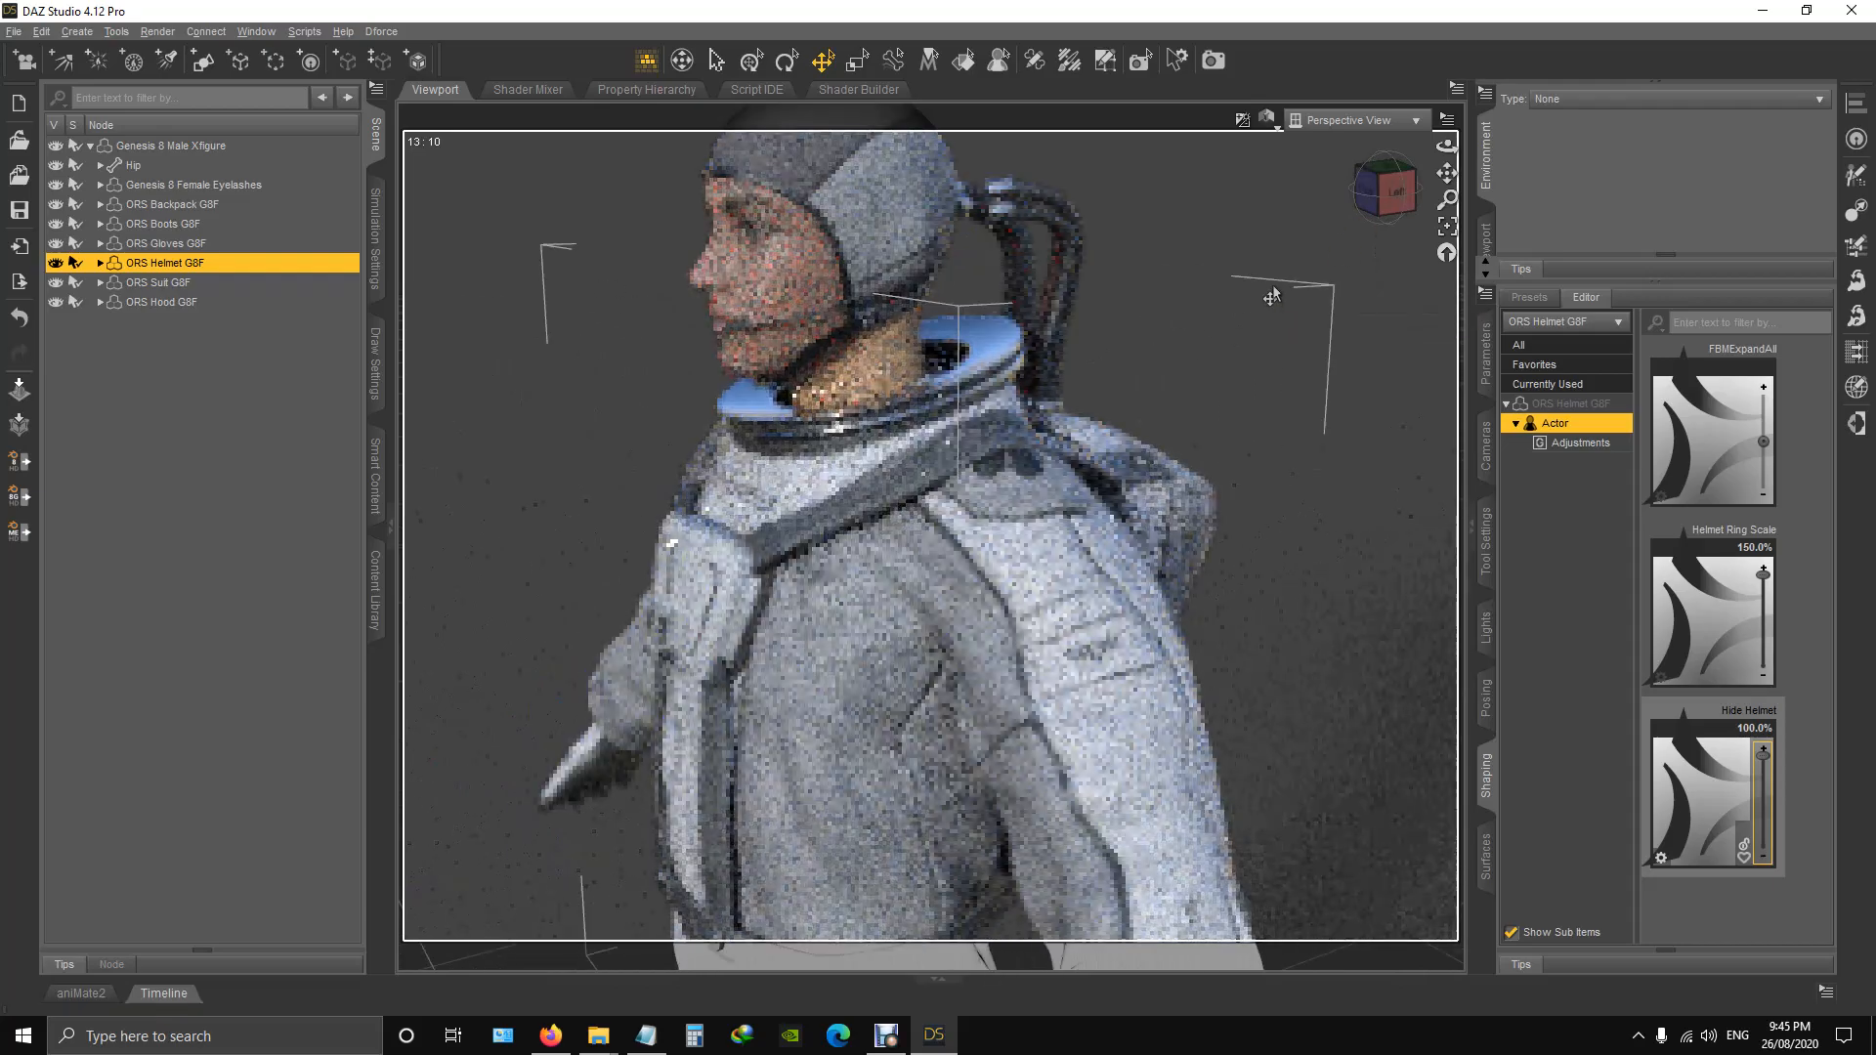
mouse_move(1398, 199)
mouse_down()
mouse_move(1429, 200)
mouse_move(1401, 204)
mouse_up()
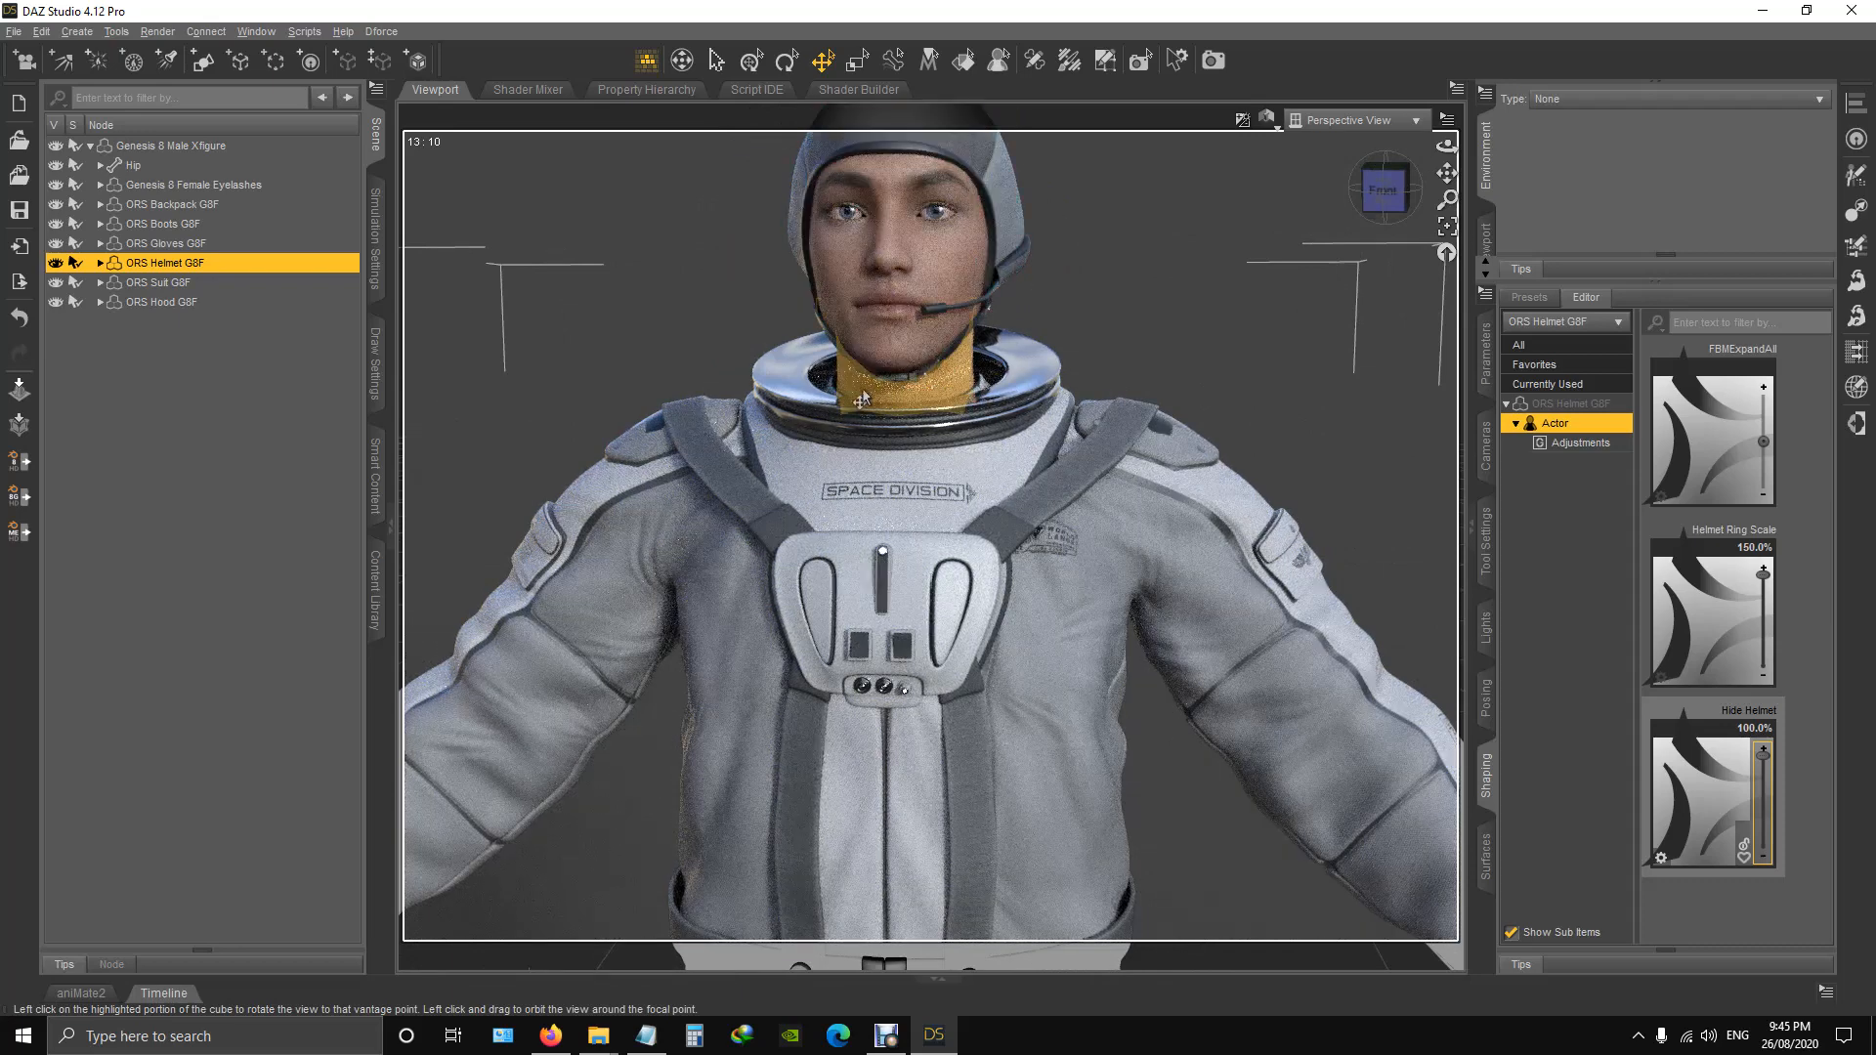
click(1246, 308)
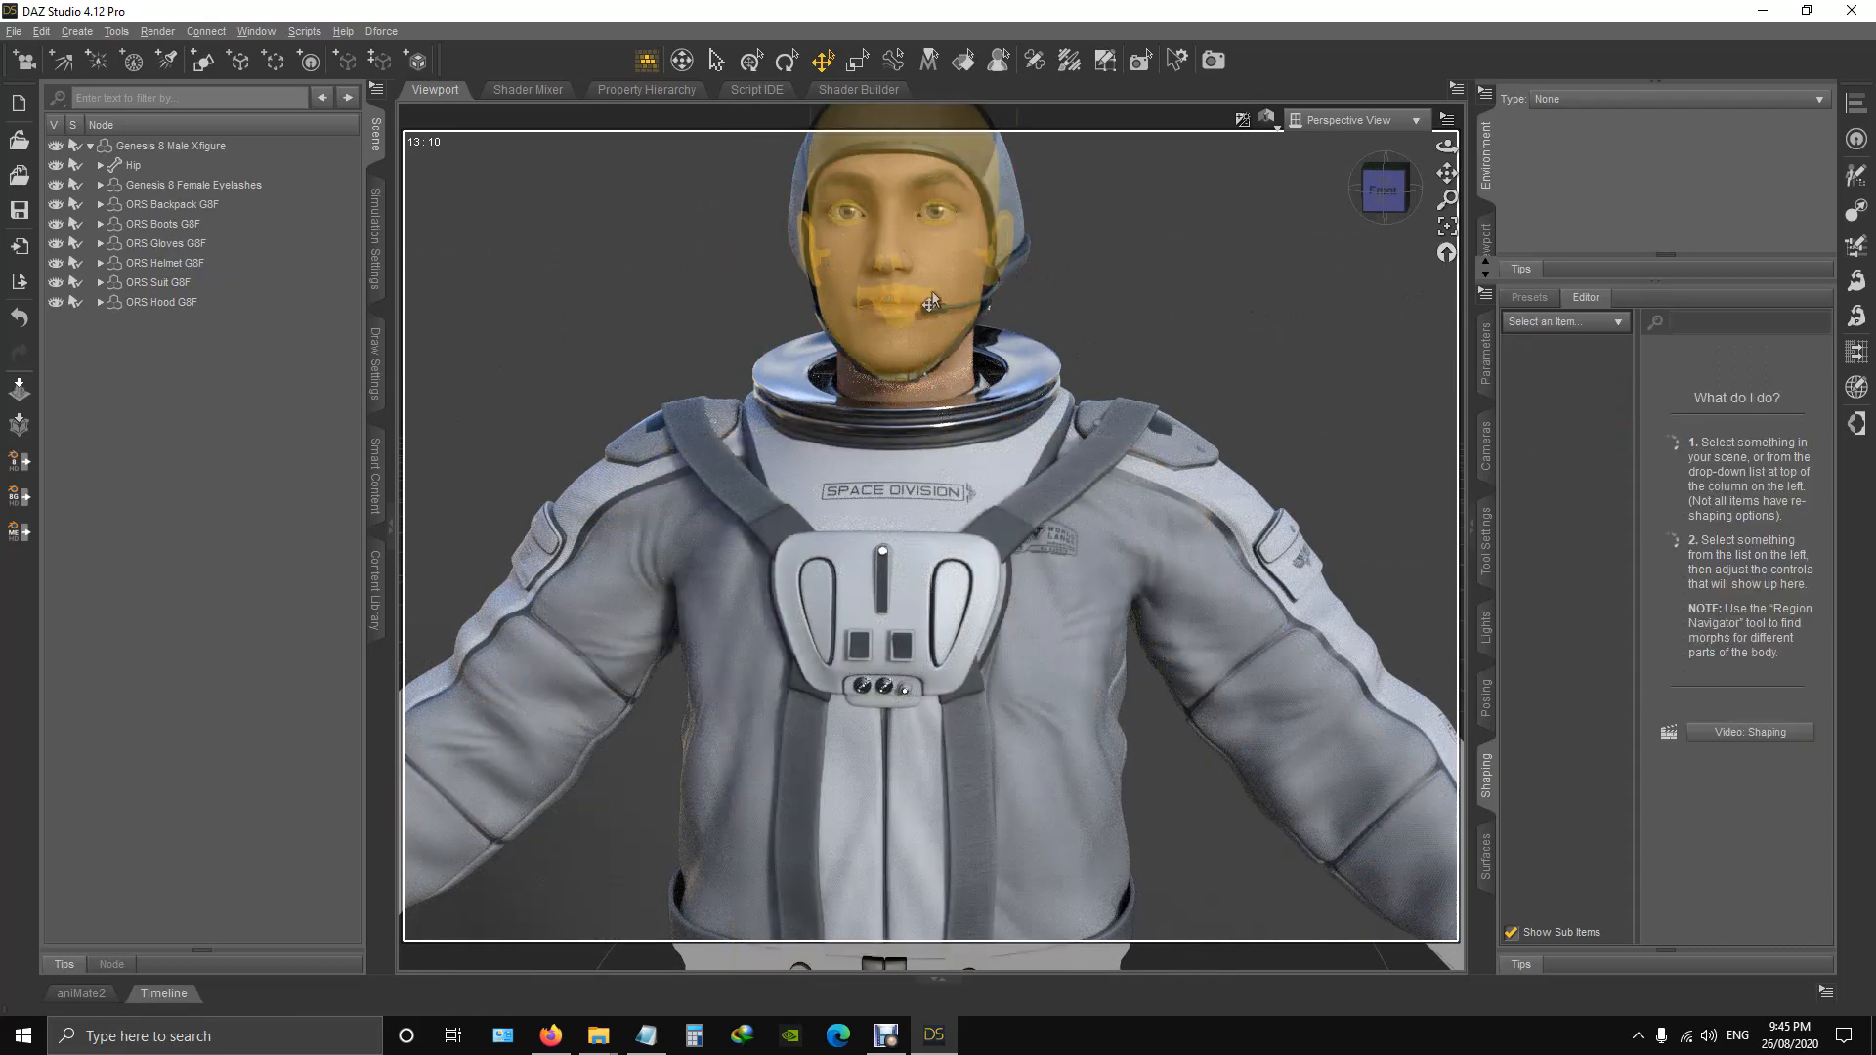
mouse_move(1383, 198)
mouse_down()
mouse_move(1299, 198)
mouse_move(1384, 198)
mouse_up()
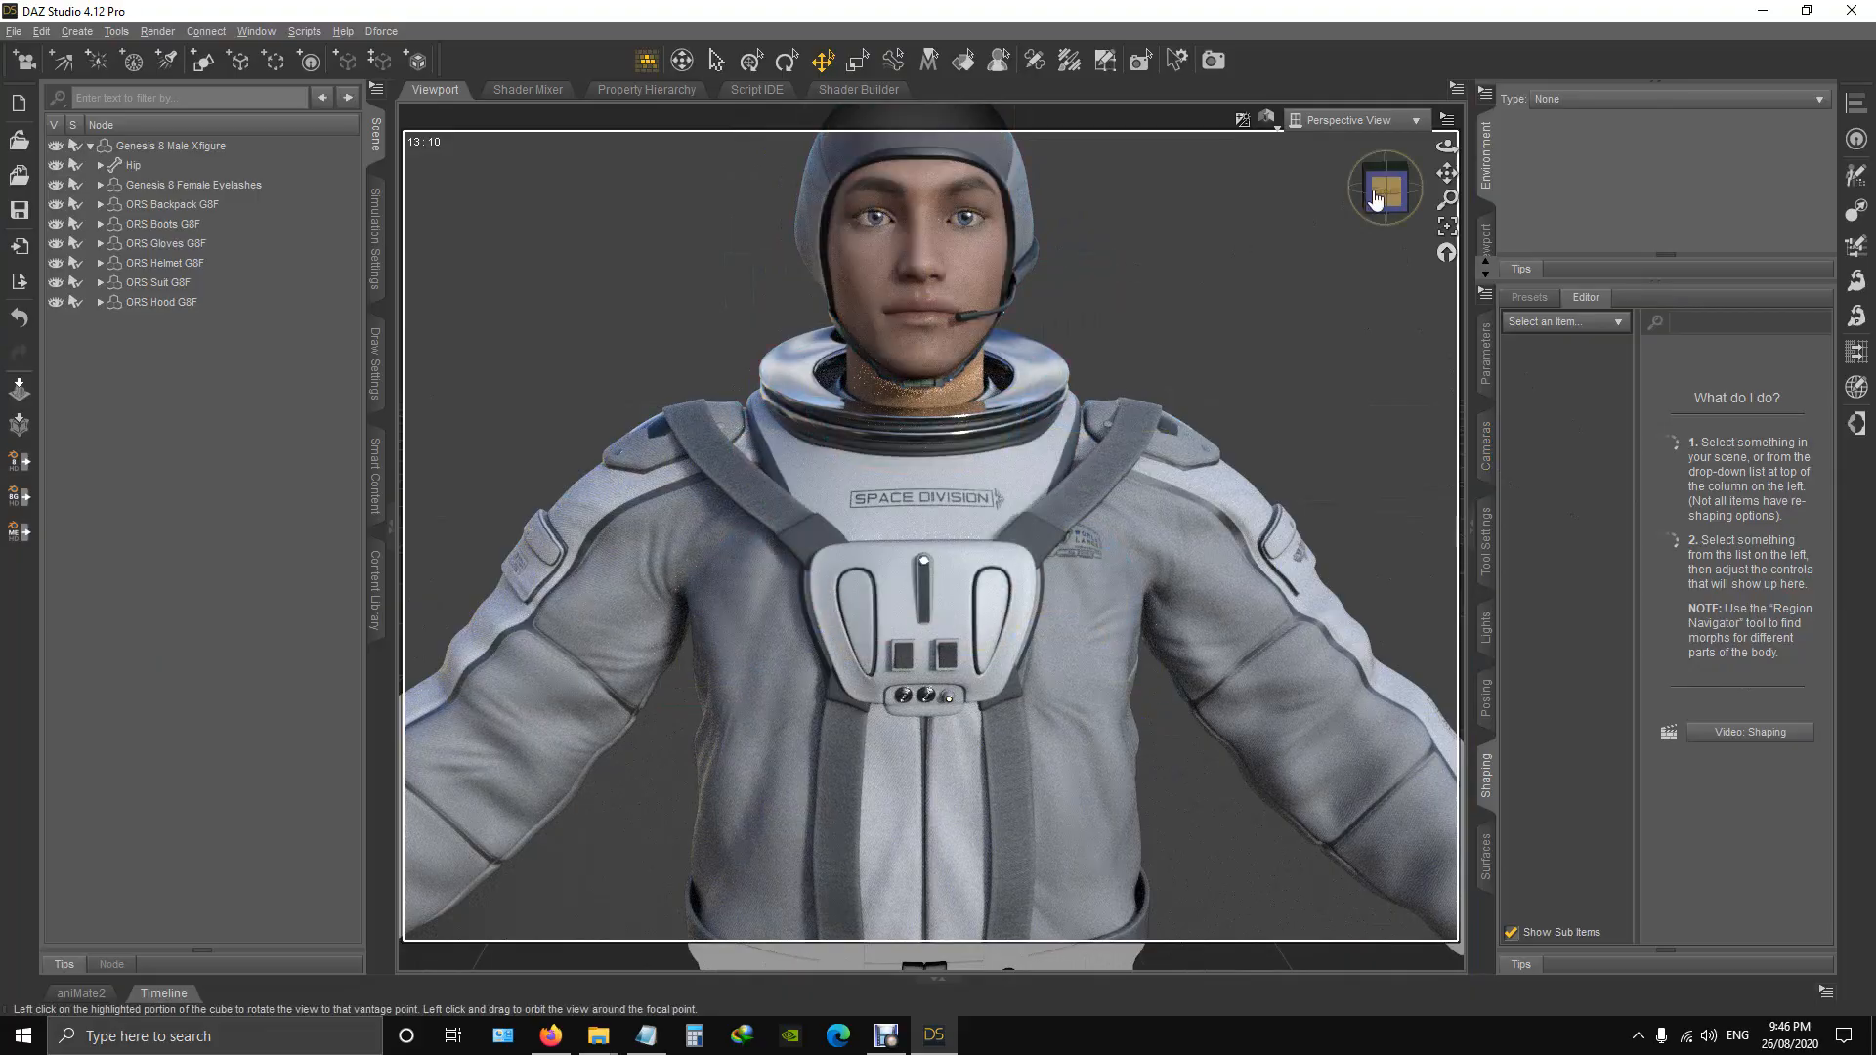
mouse_move(1386, 191)
mouse_down()
mouse_move(1190, 192)
mouse_move(1426, 192)
mouse_move(1405, 191)
mouse_up()
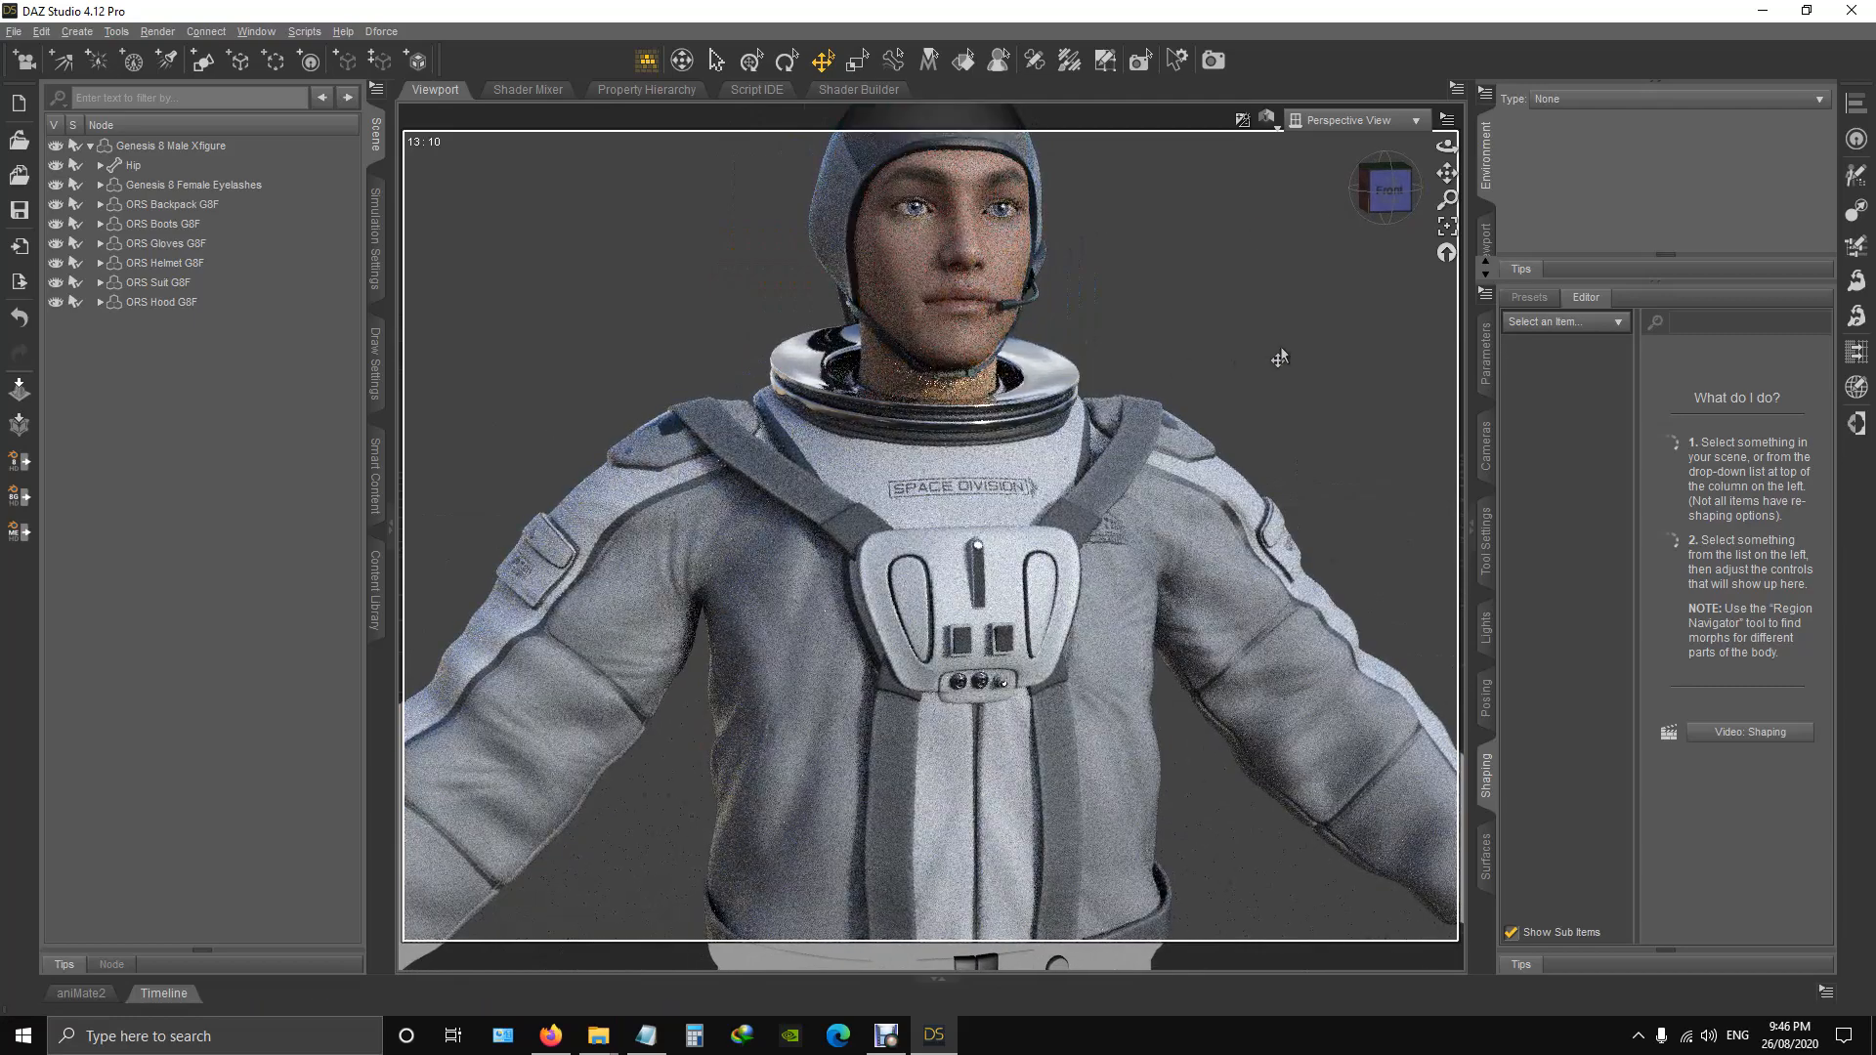
drag(1386, 192, 1309, 192)
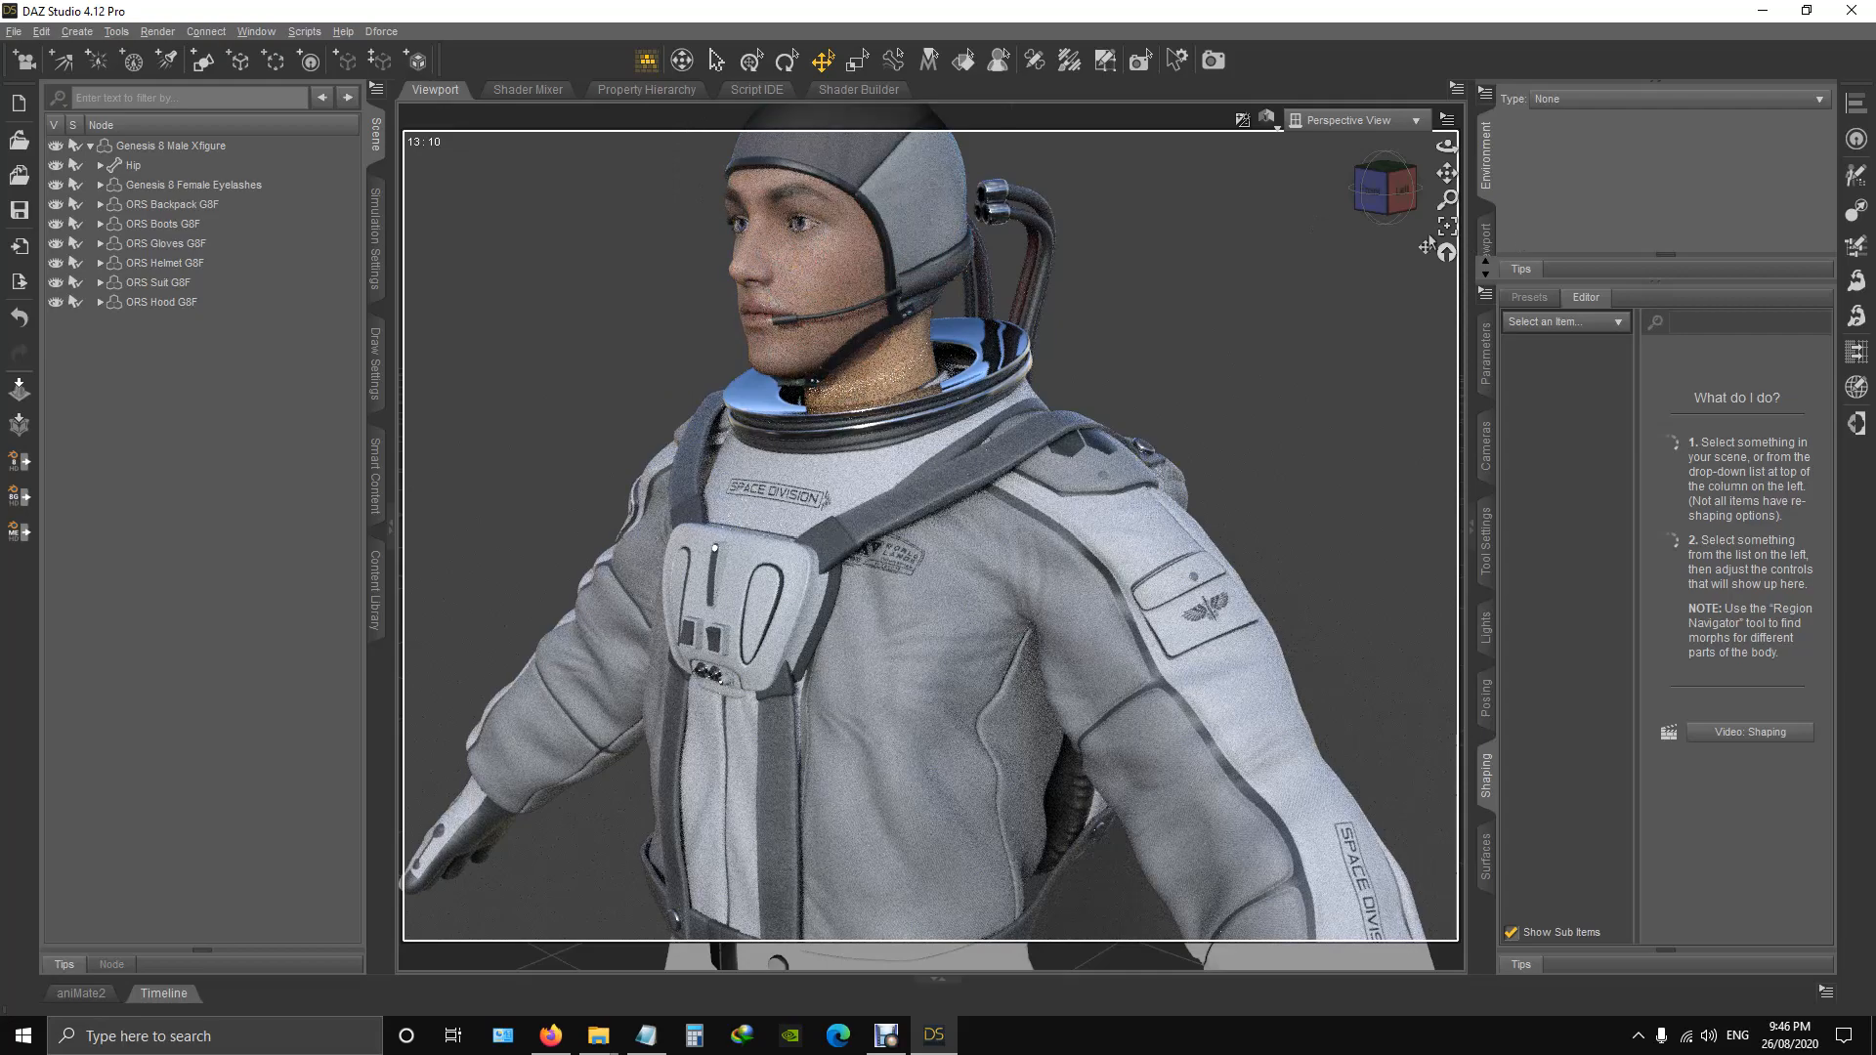
click(1373, 196)
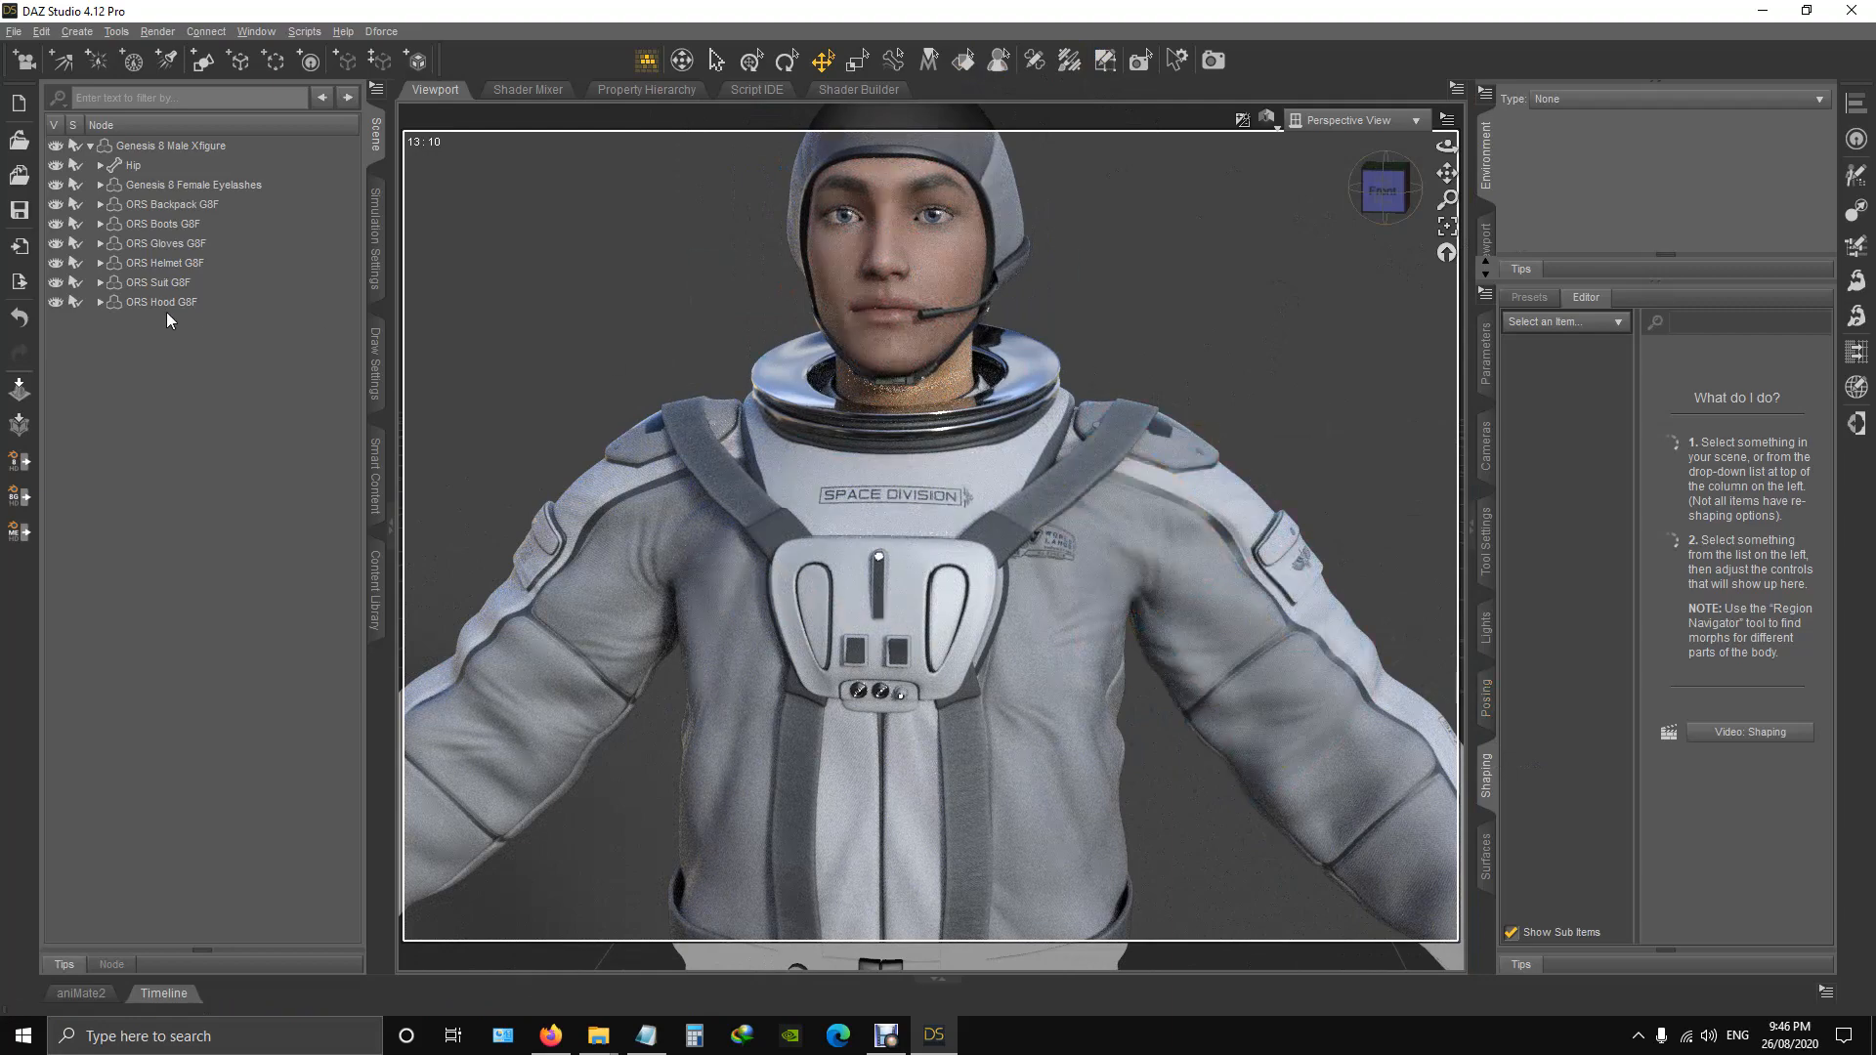
Restore the helmet by resetting the Hide Helmet morph of ORS Helmet G8F, and view the helmeted upper body at an angle.
click(179, 265)
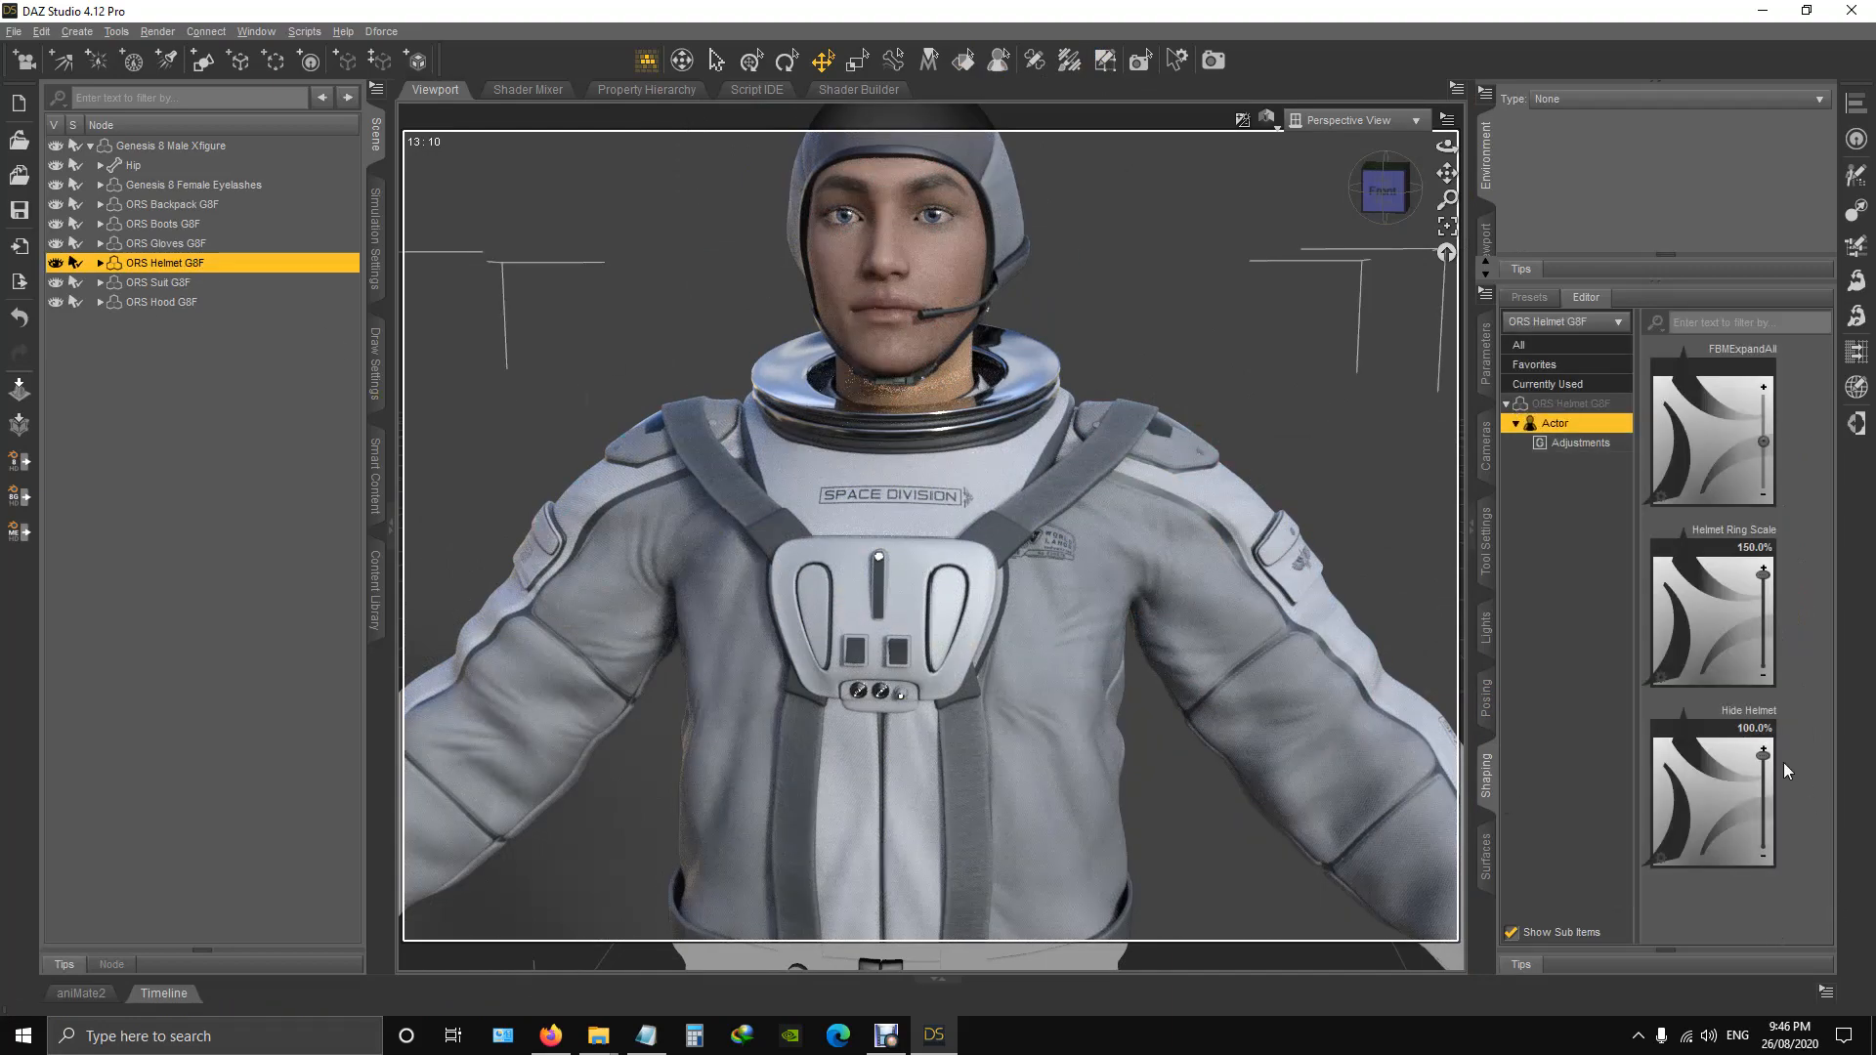
drag(1764, 755, 1775, 903)
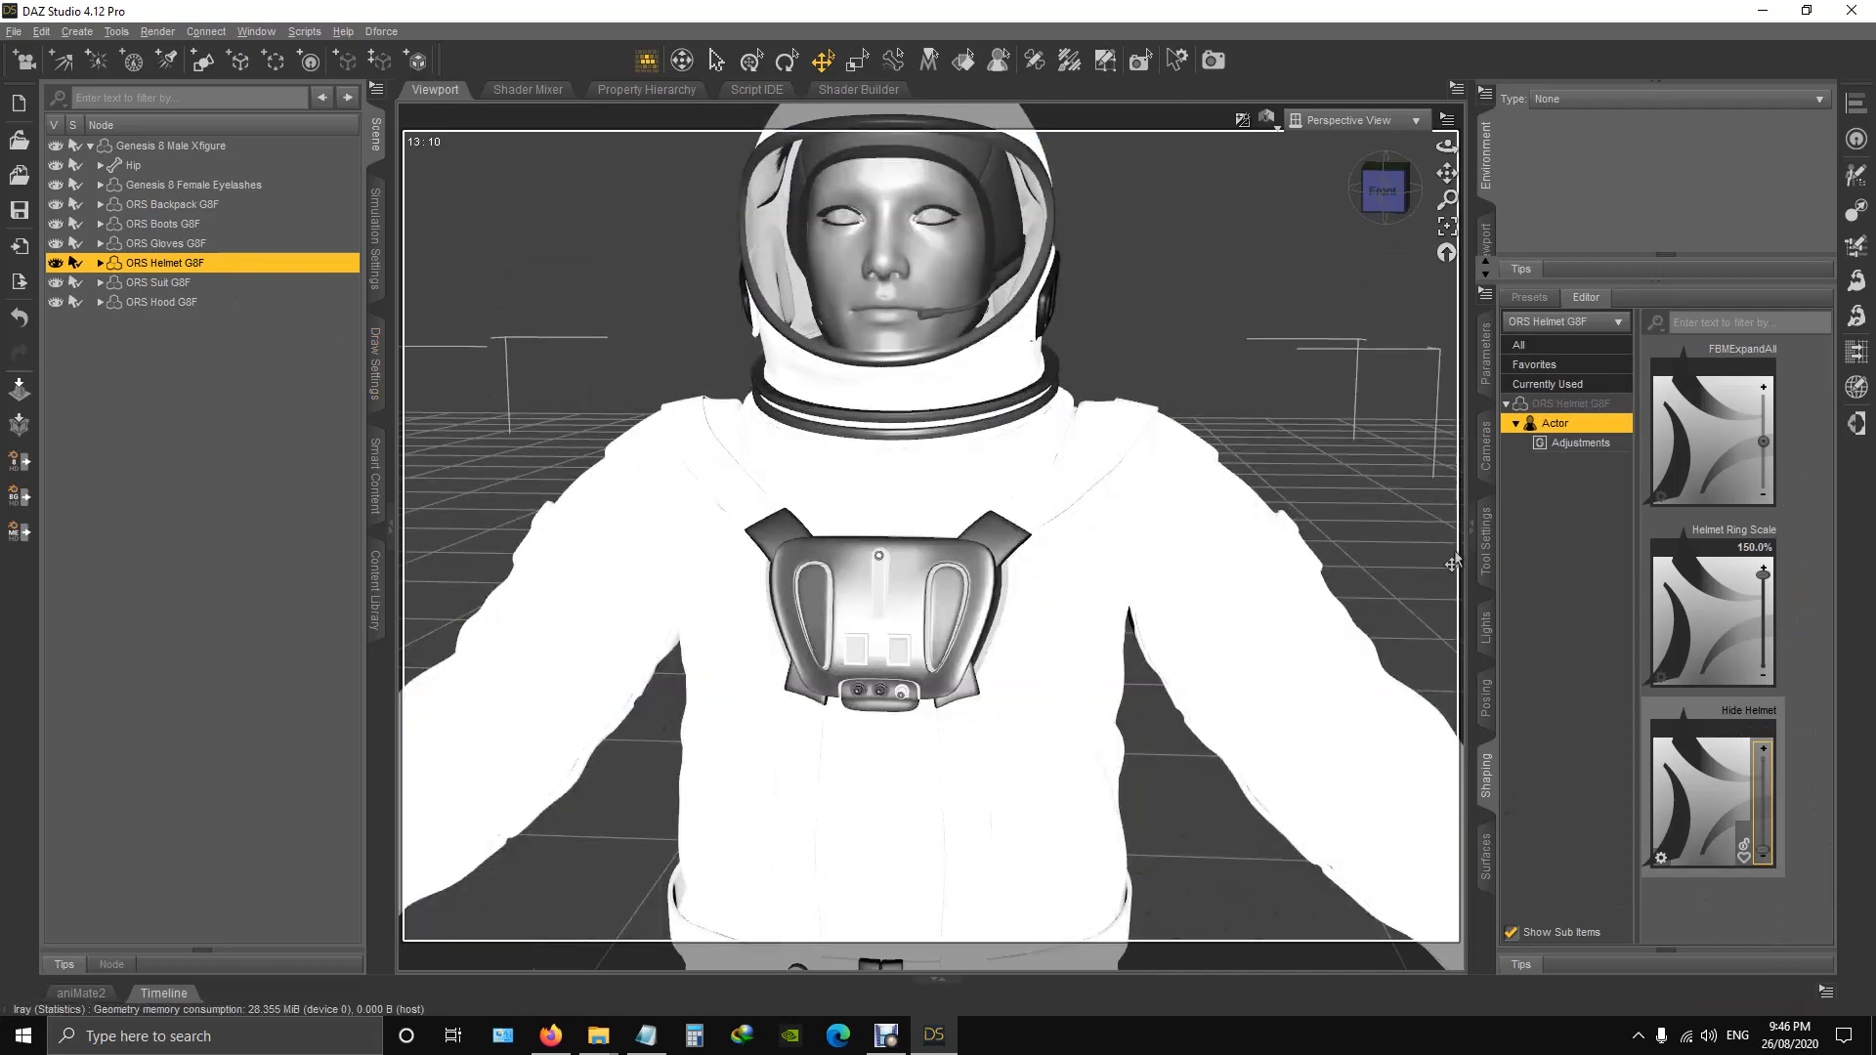
drag(1376, 223, 1475, 201)
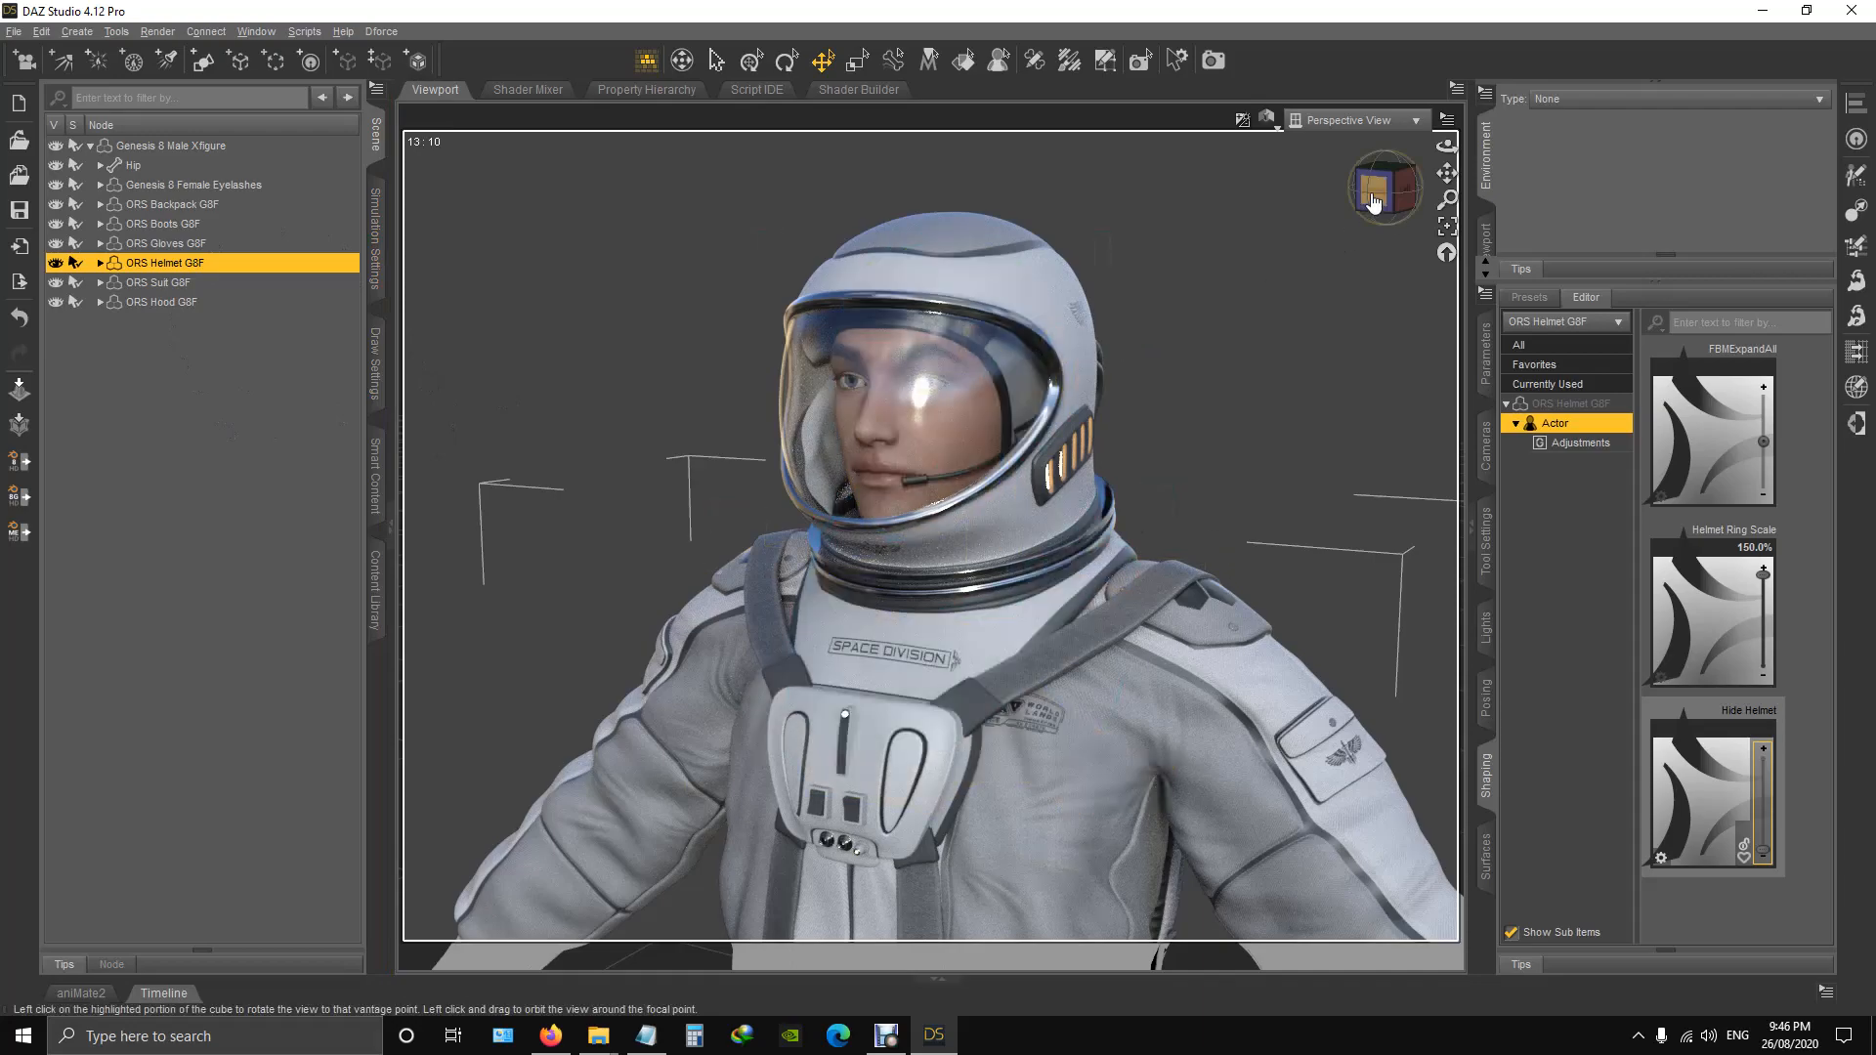
drag(1374, 203, 1381, 188)
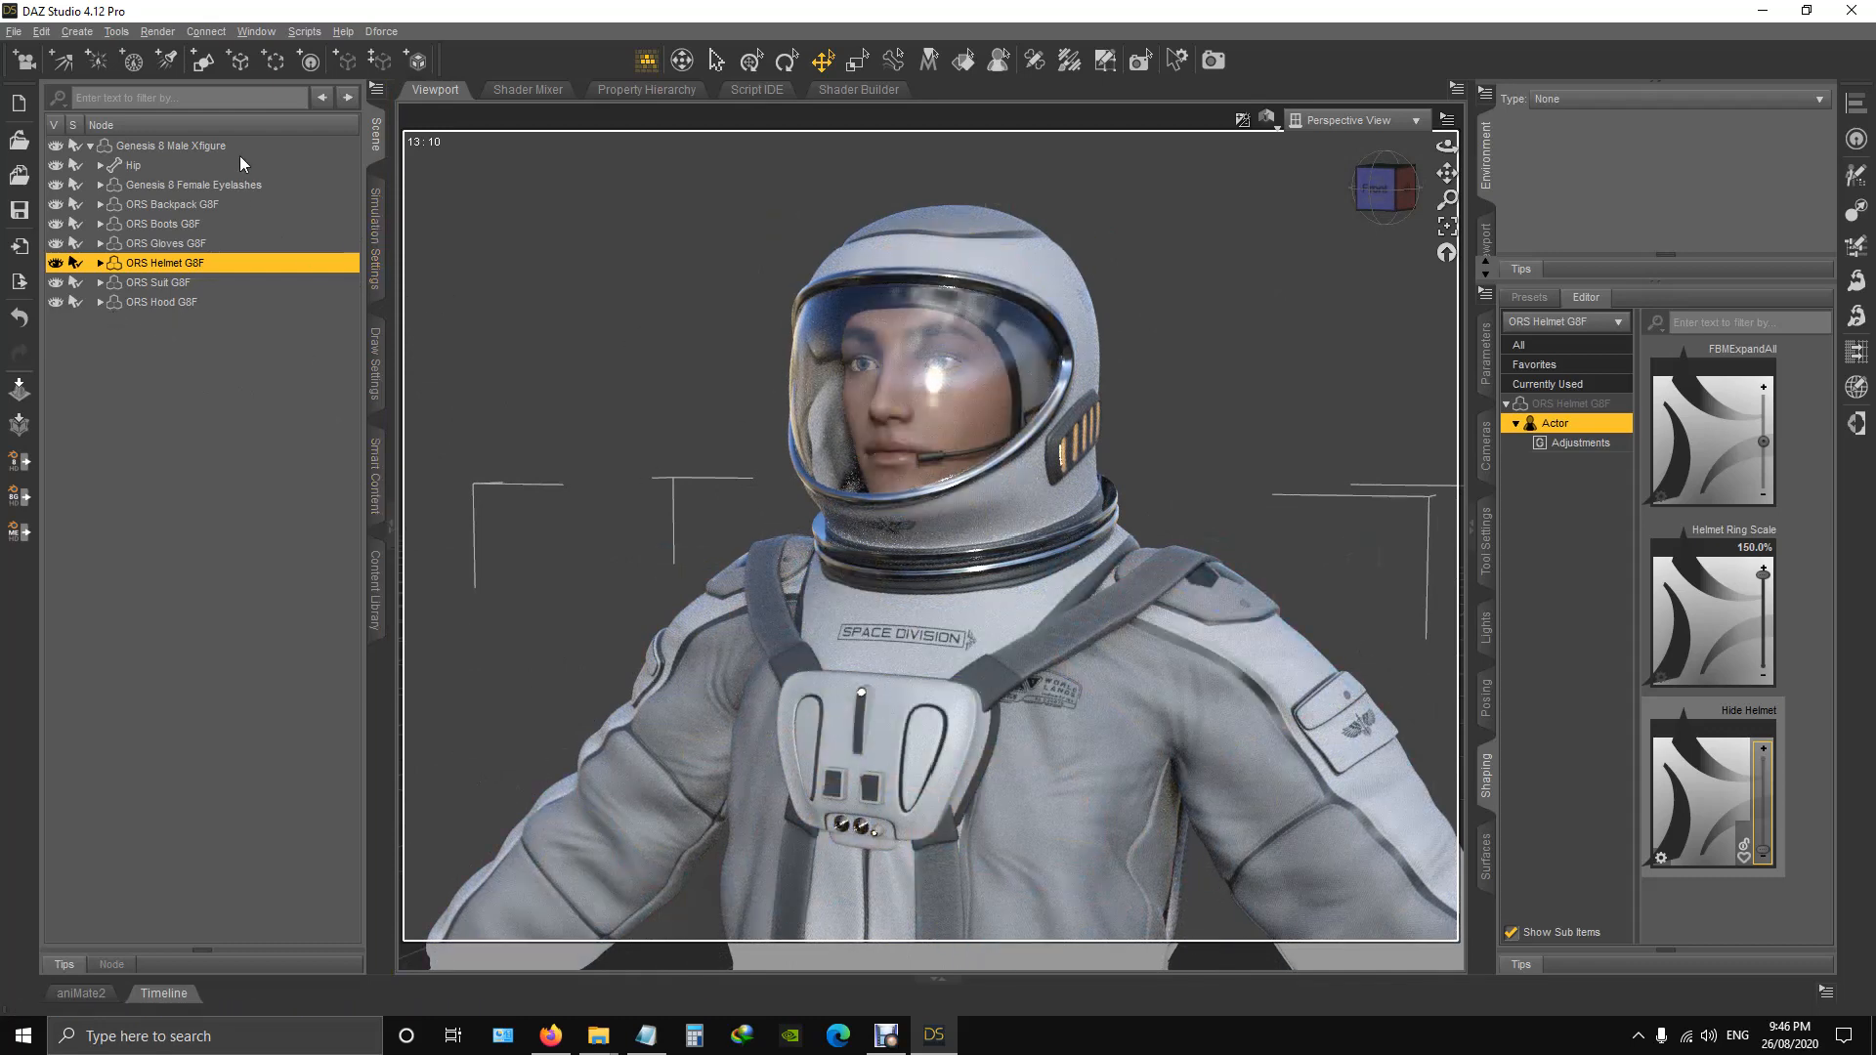
Apply the Darius 8 All Maps Iray material from the Genesis 8 Male characters to the Genesis 8 Male Xfigure.
click(178, 142)
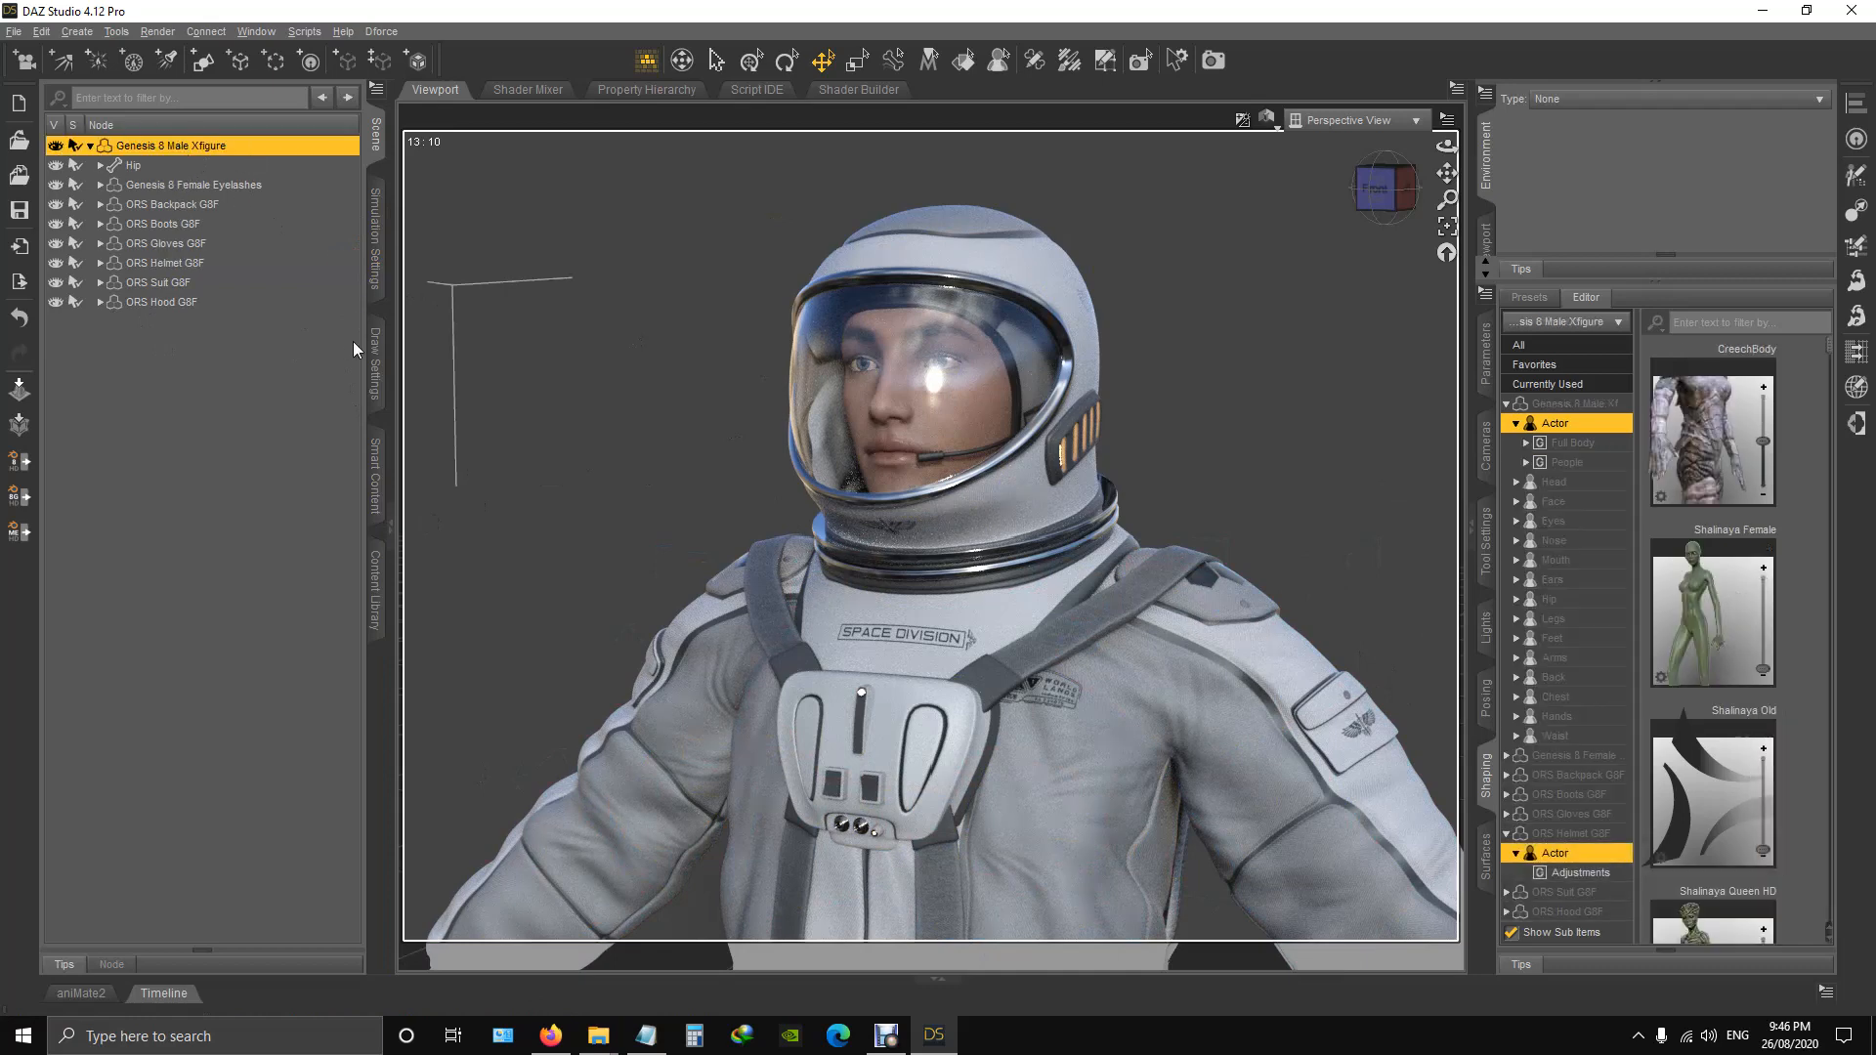
click(377, 605)
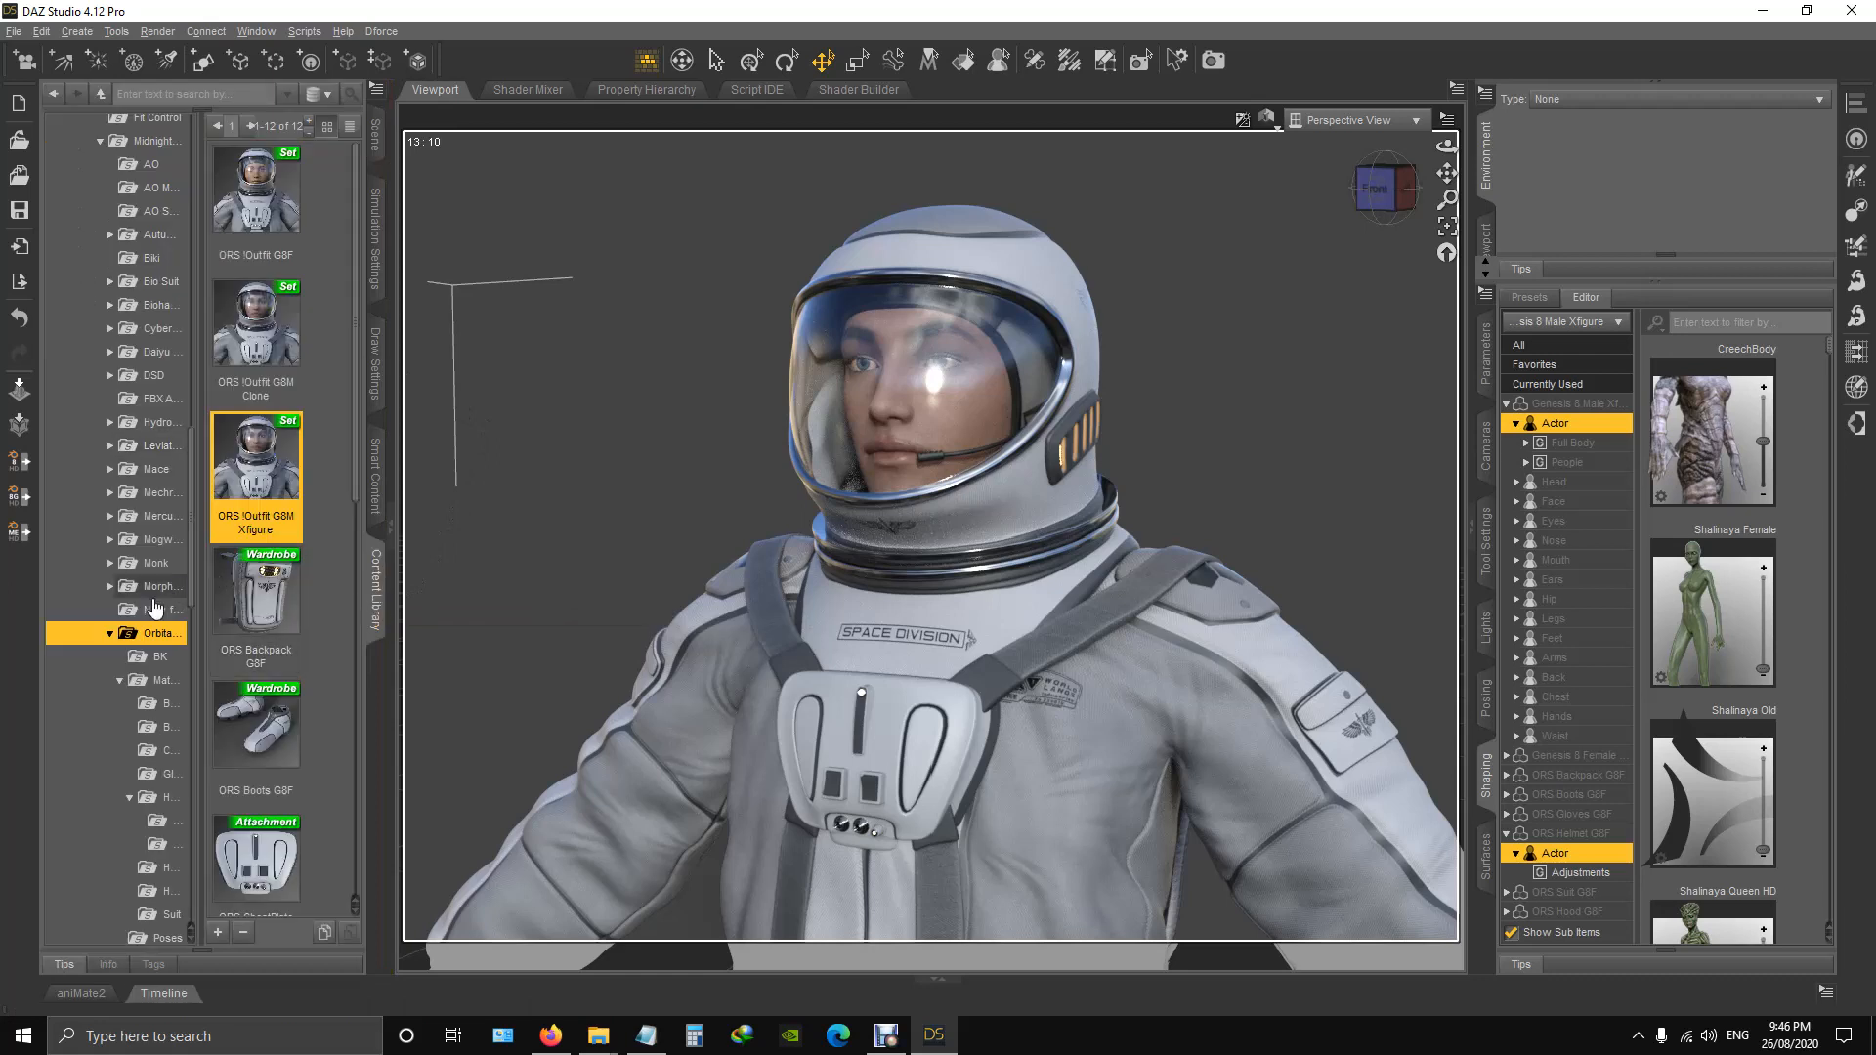
scroll(154, 608, down, 8)
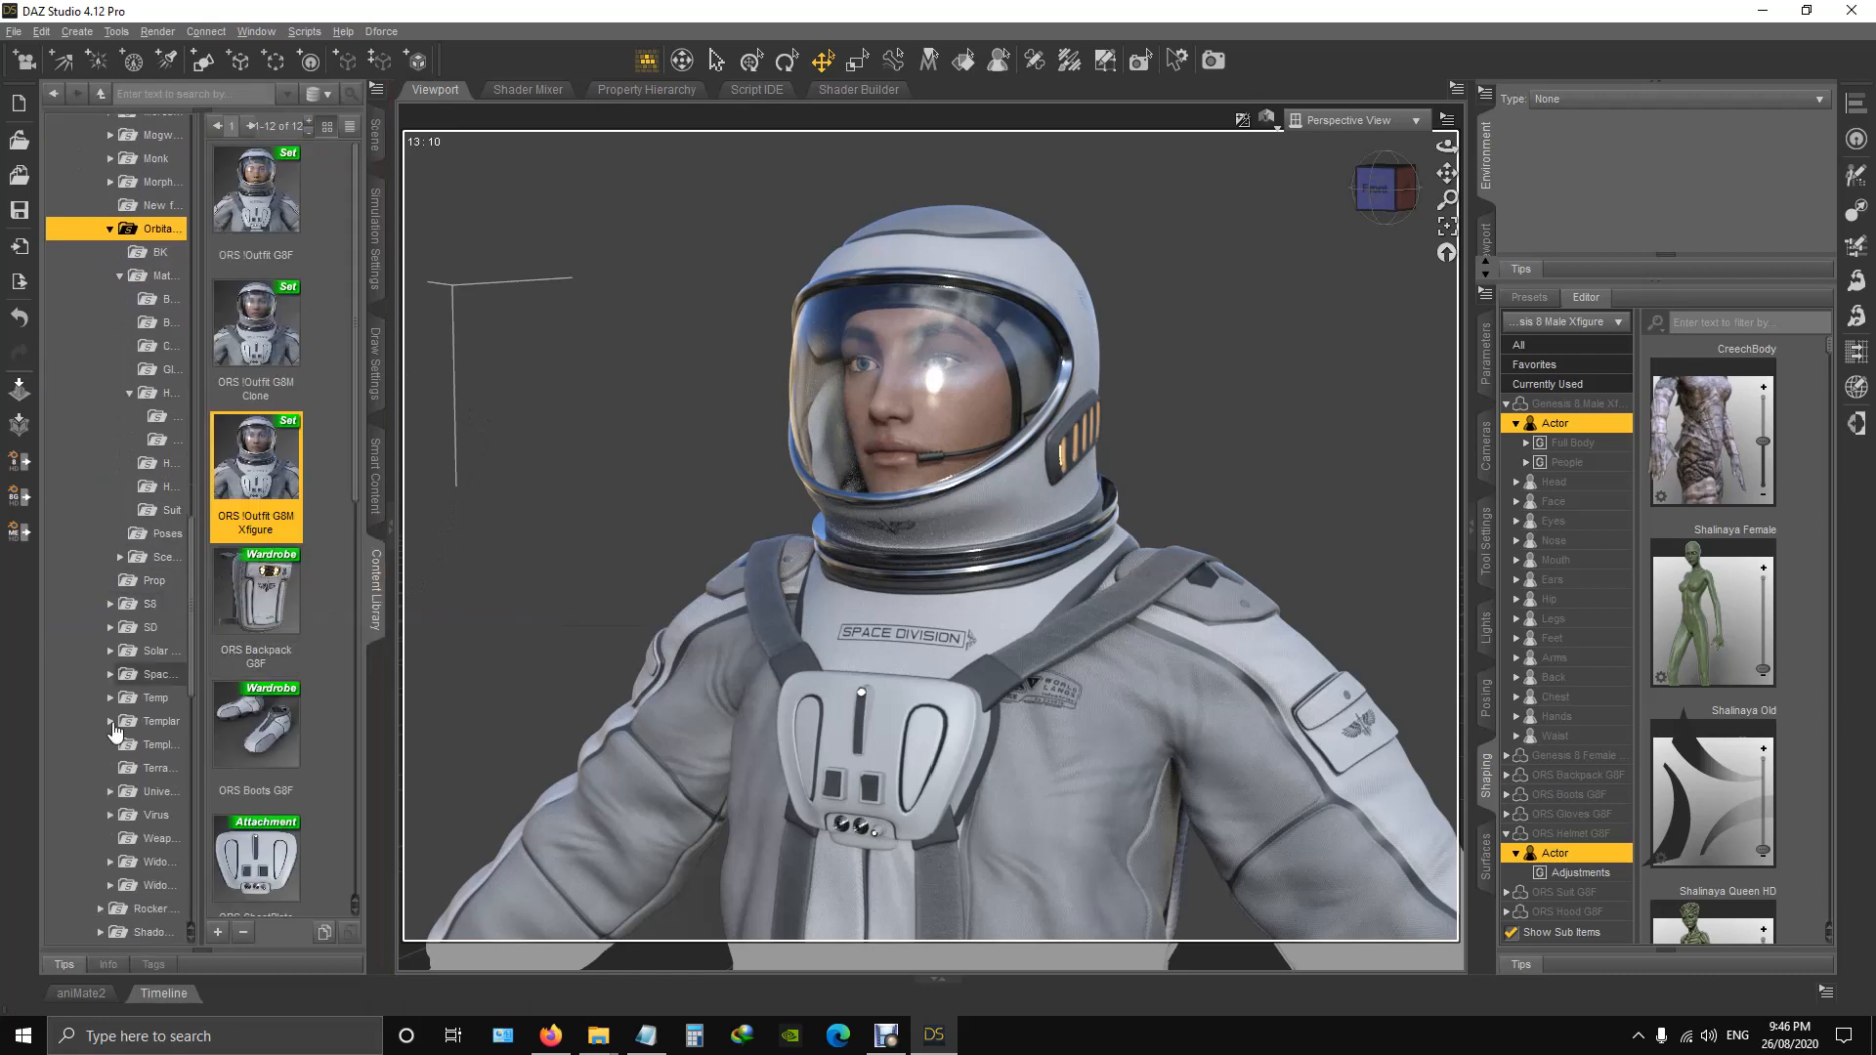
scroll(116, 733, down, 2)
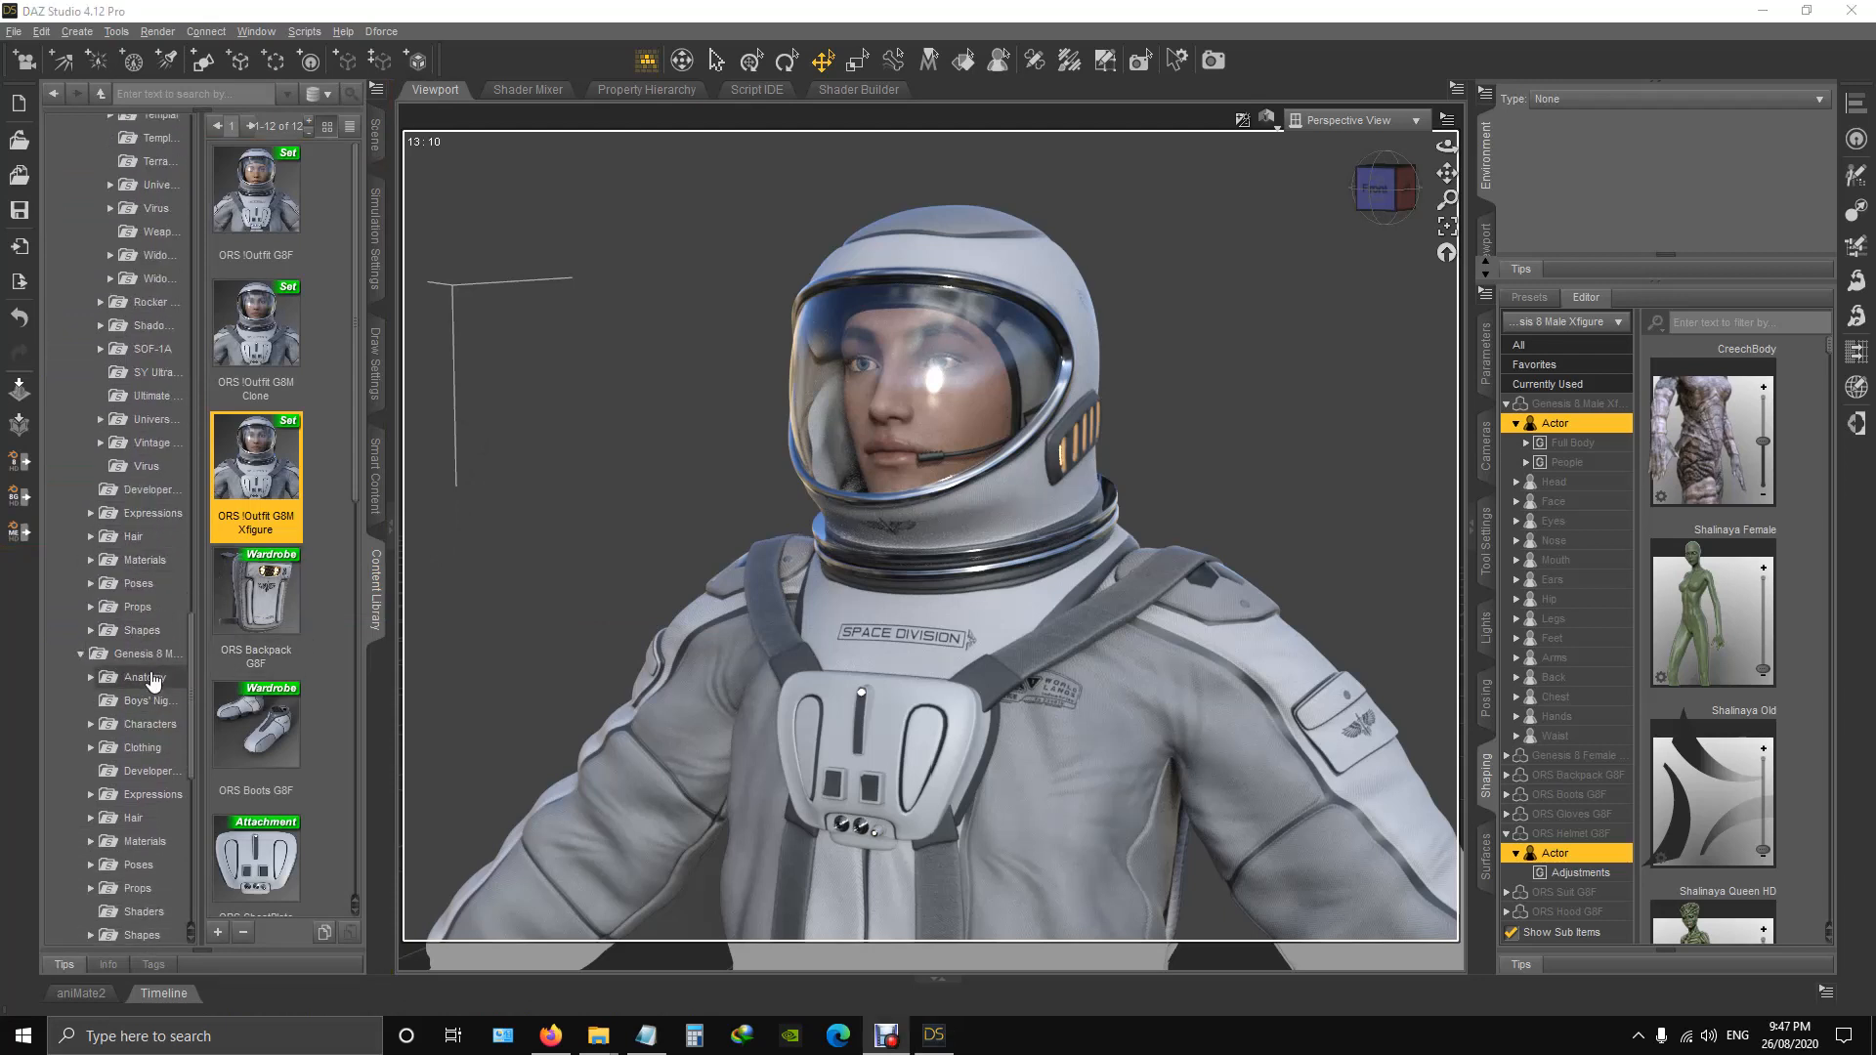
scroll(164, 654, down, 1)
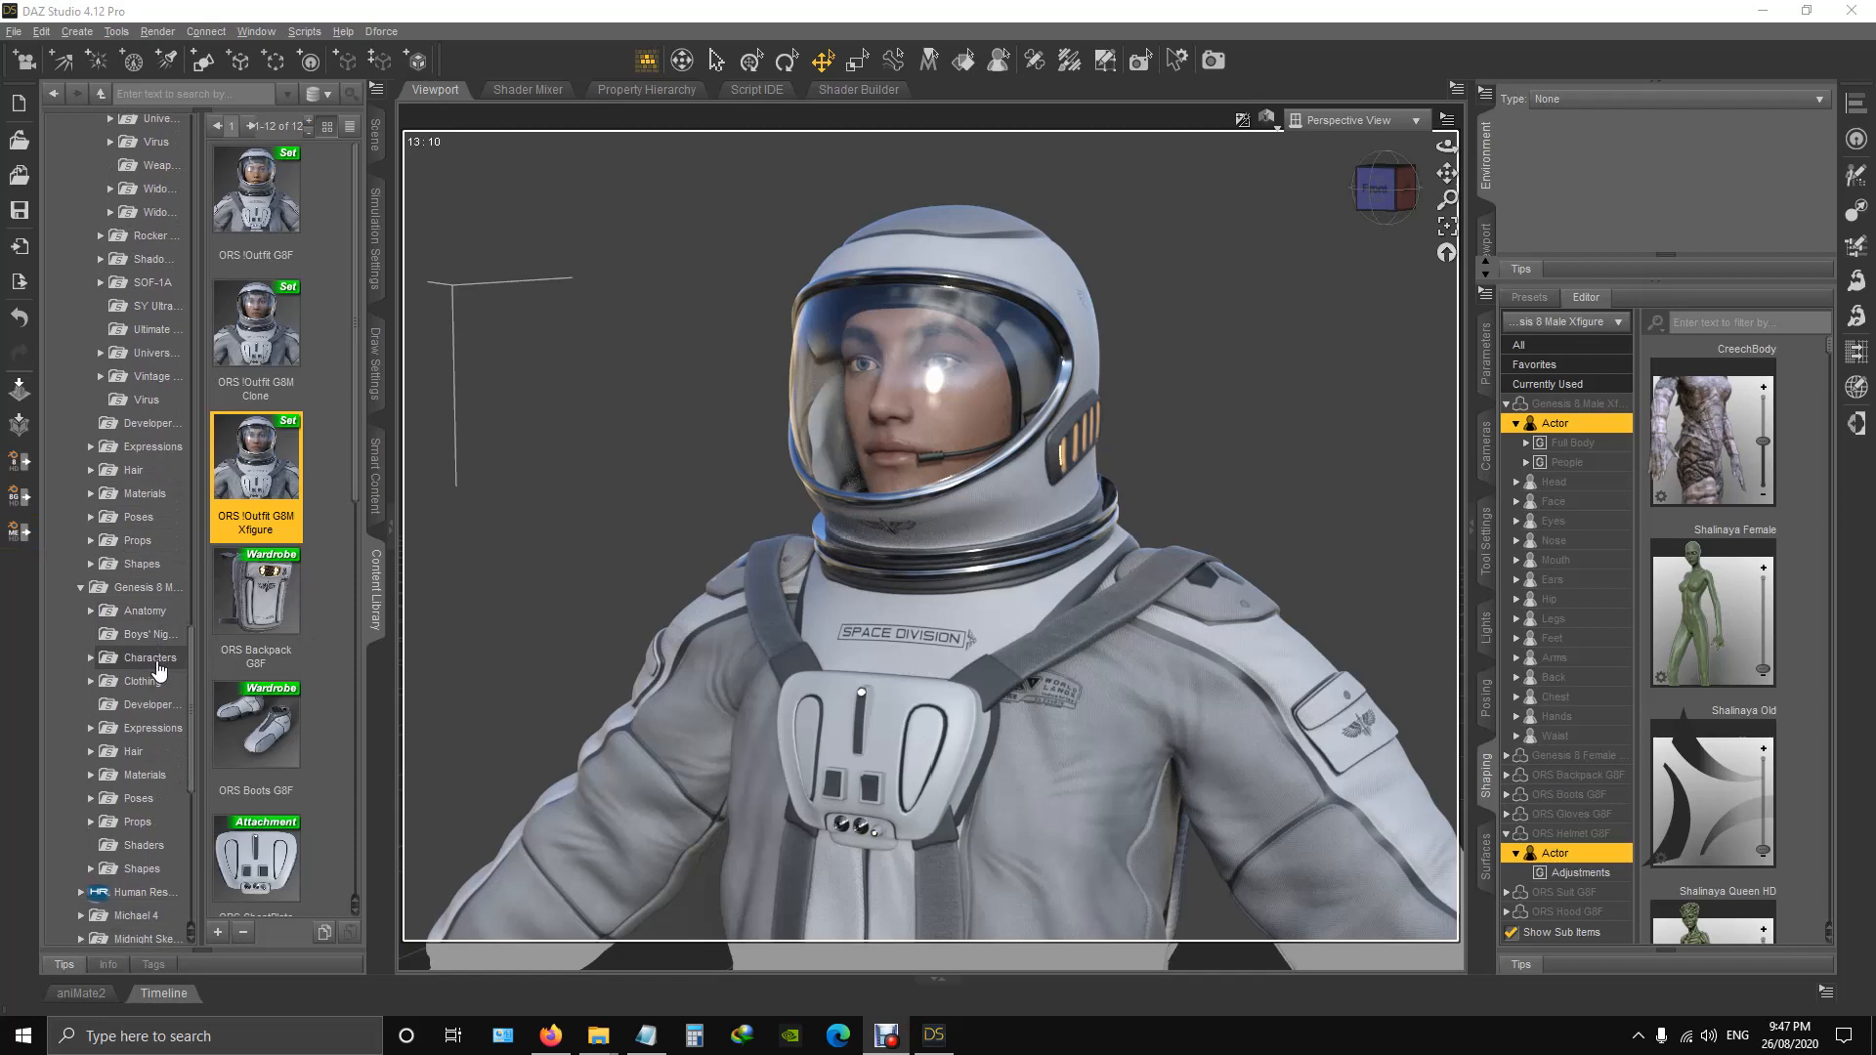
click(90, 657)
scroll(152, 615, down, 3)
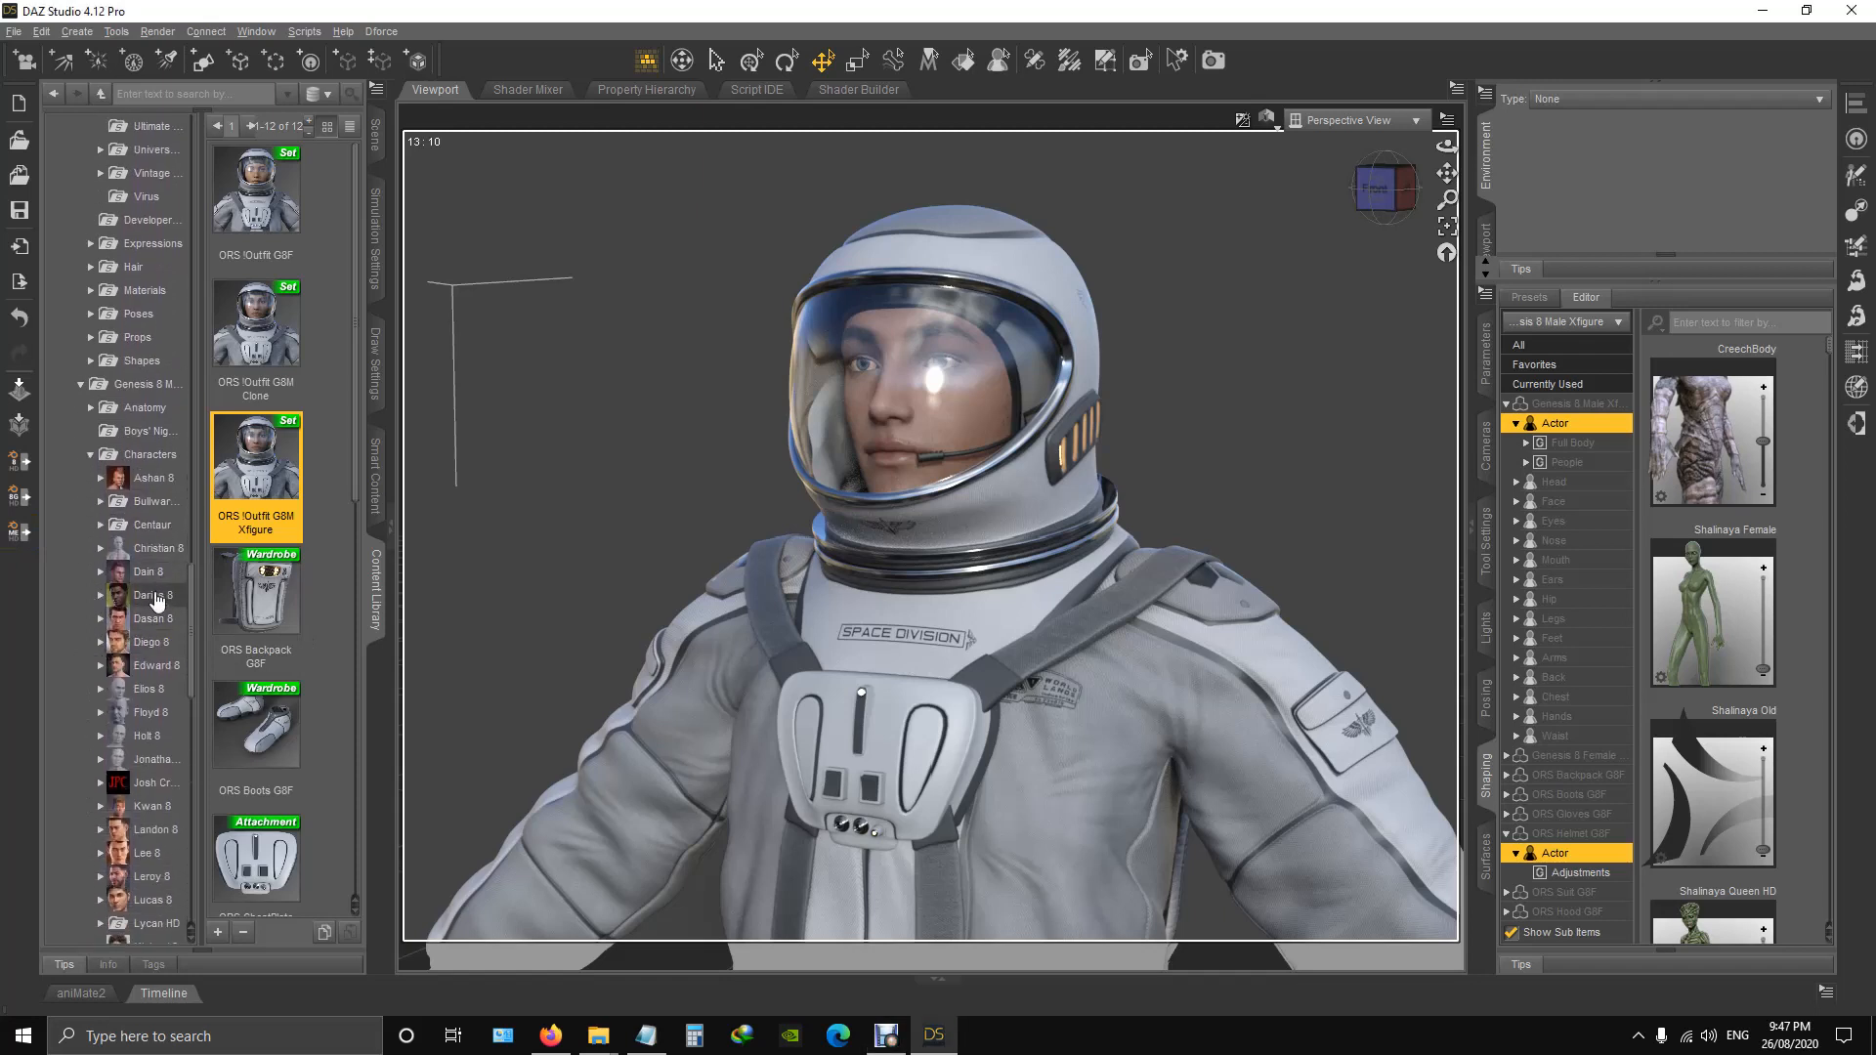
click(155, 598)
click(101, 598)
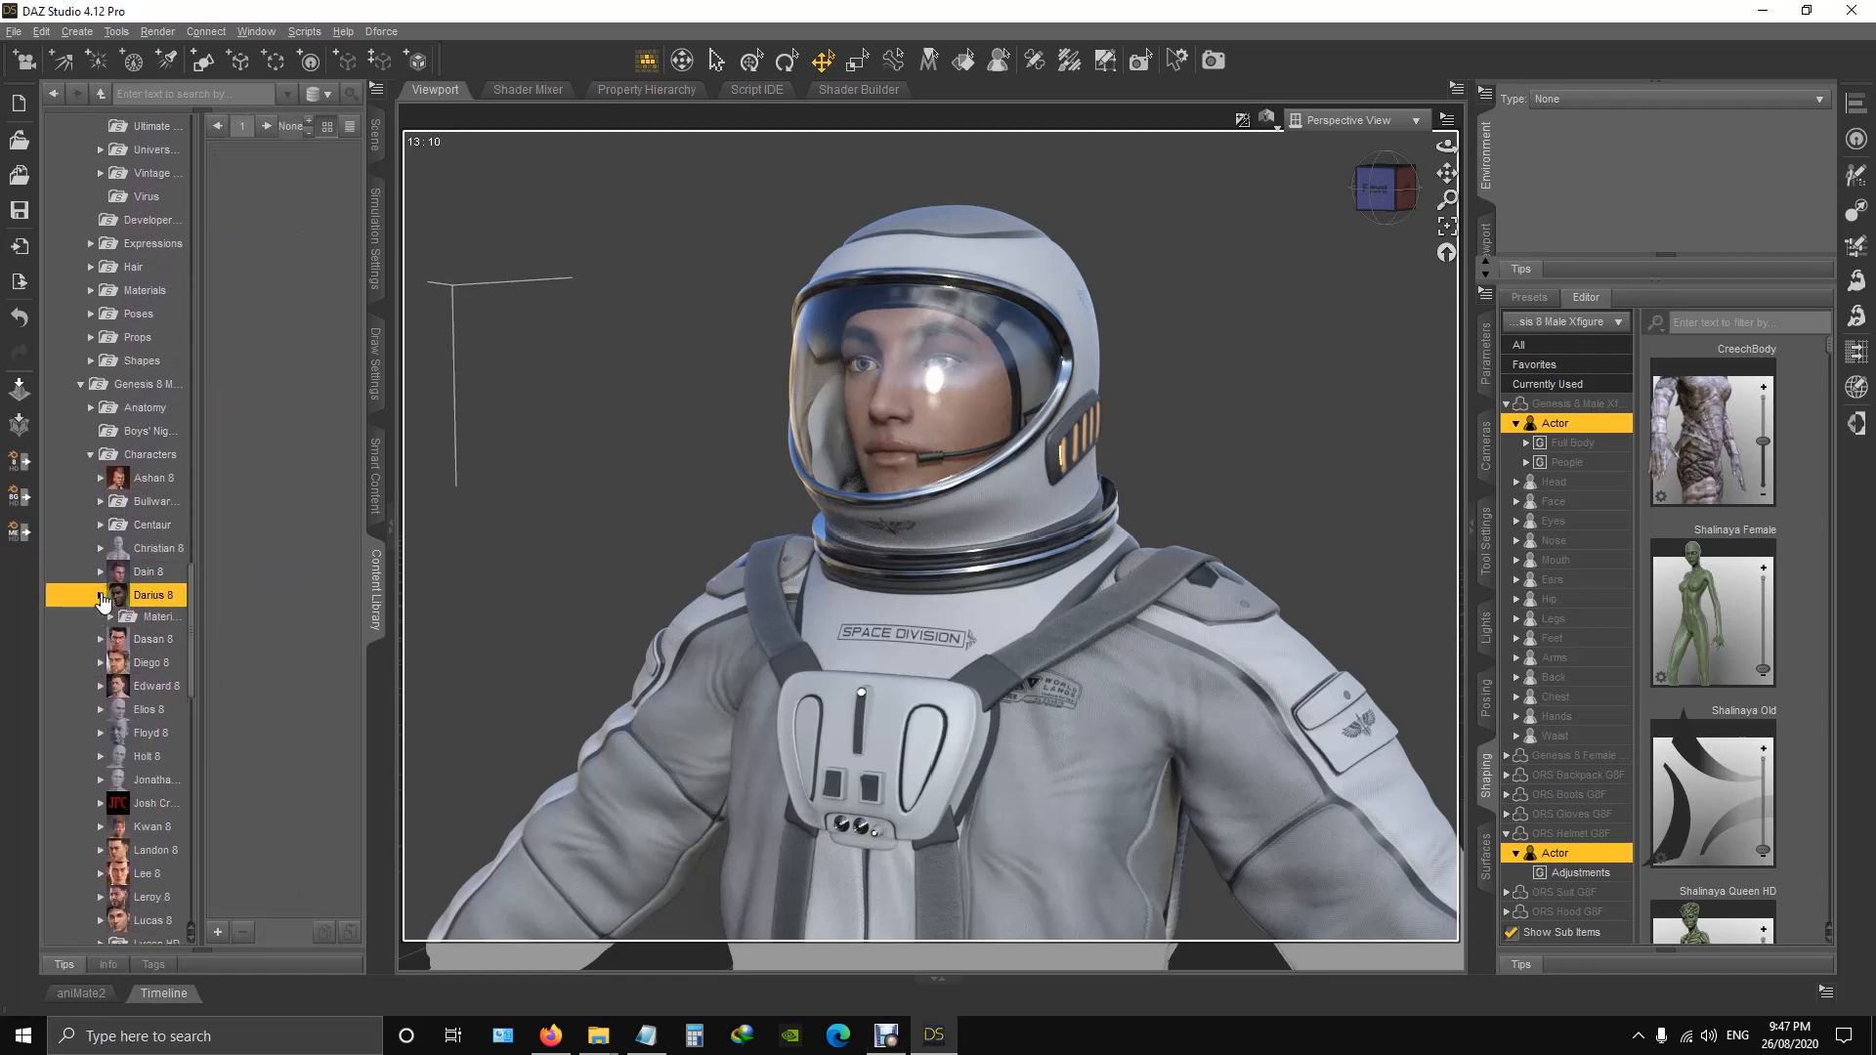
click(111, 620)
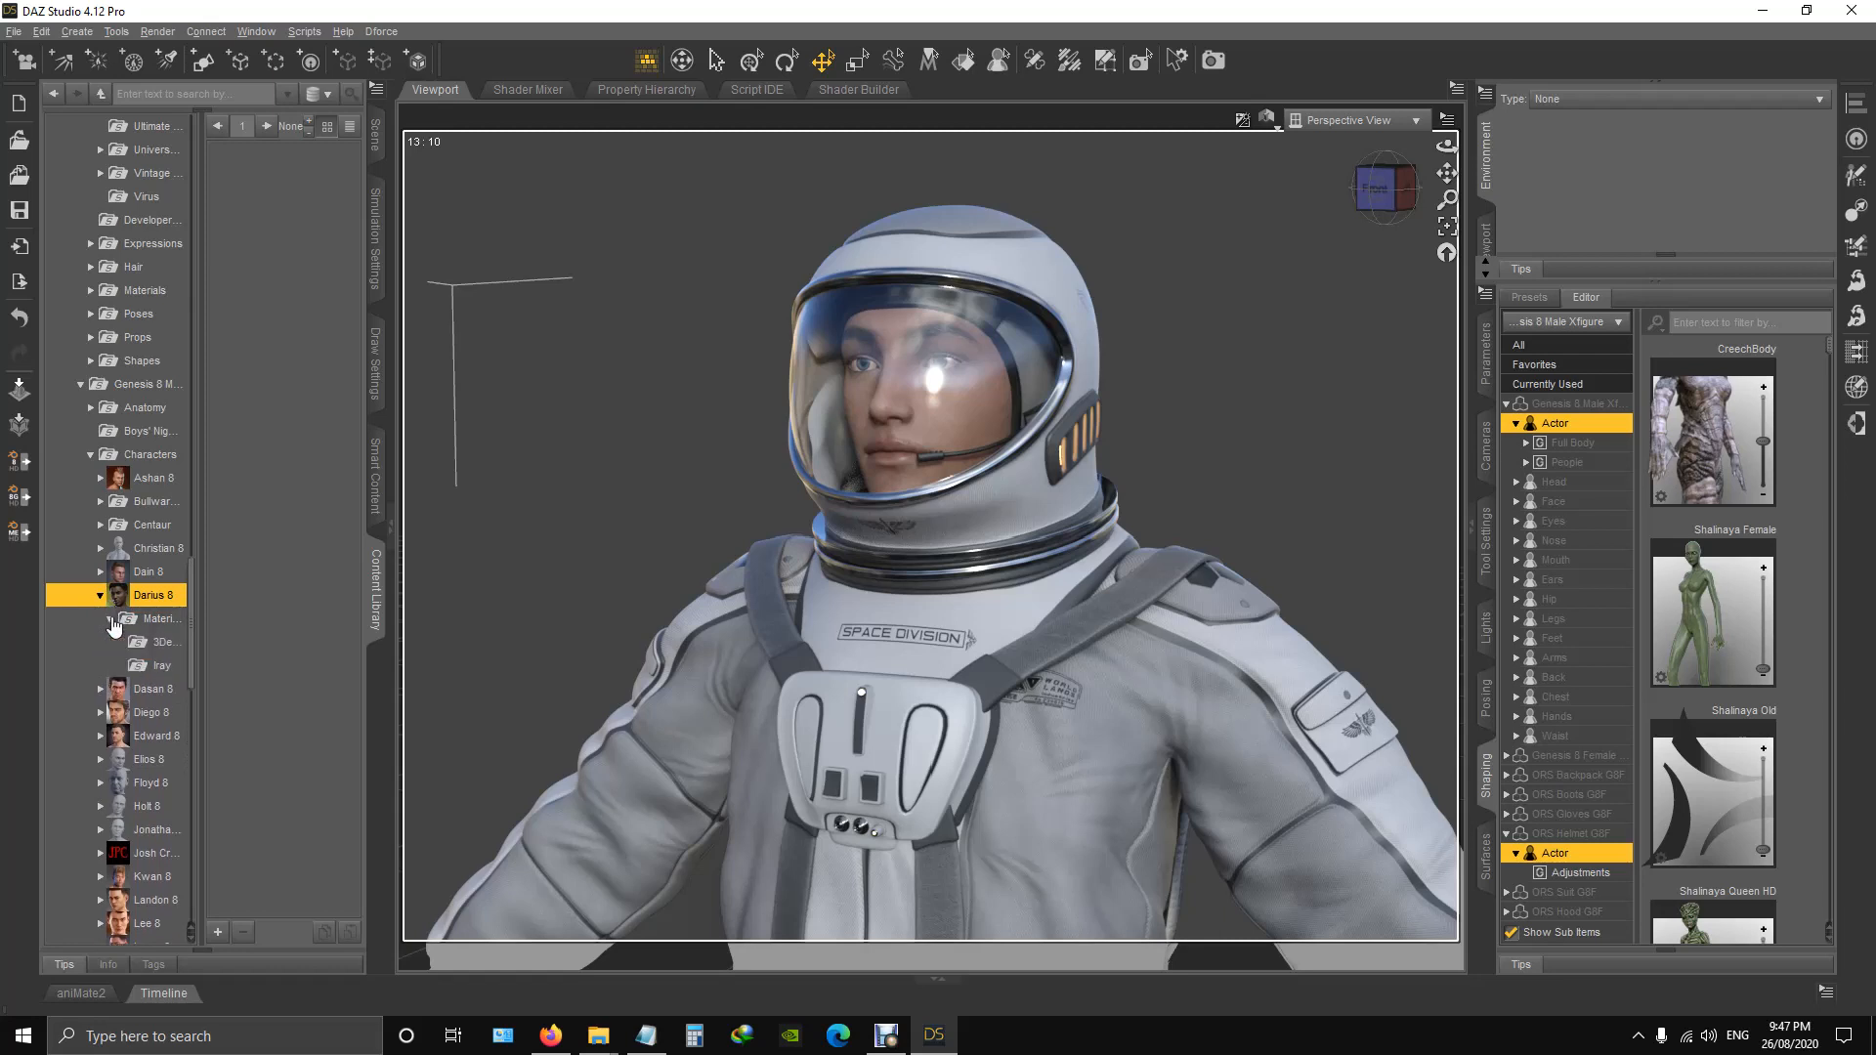
click(159, 669)
double_click(256, 196)
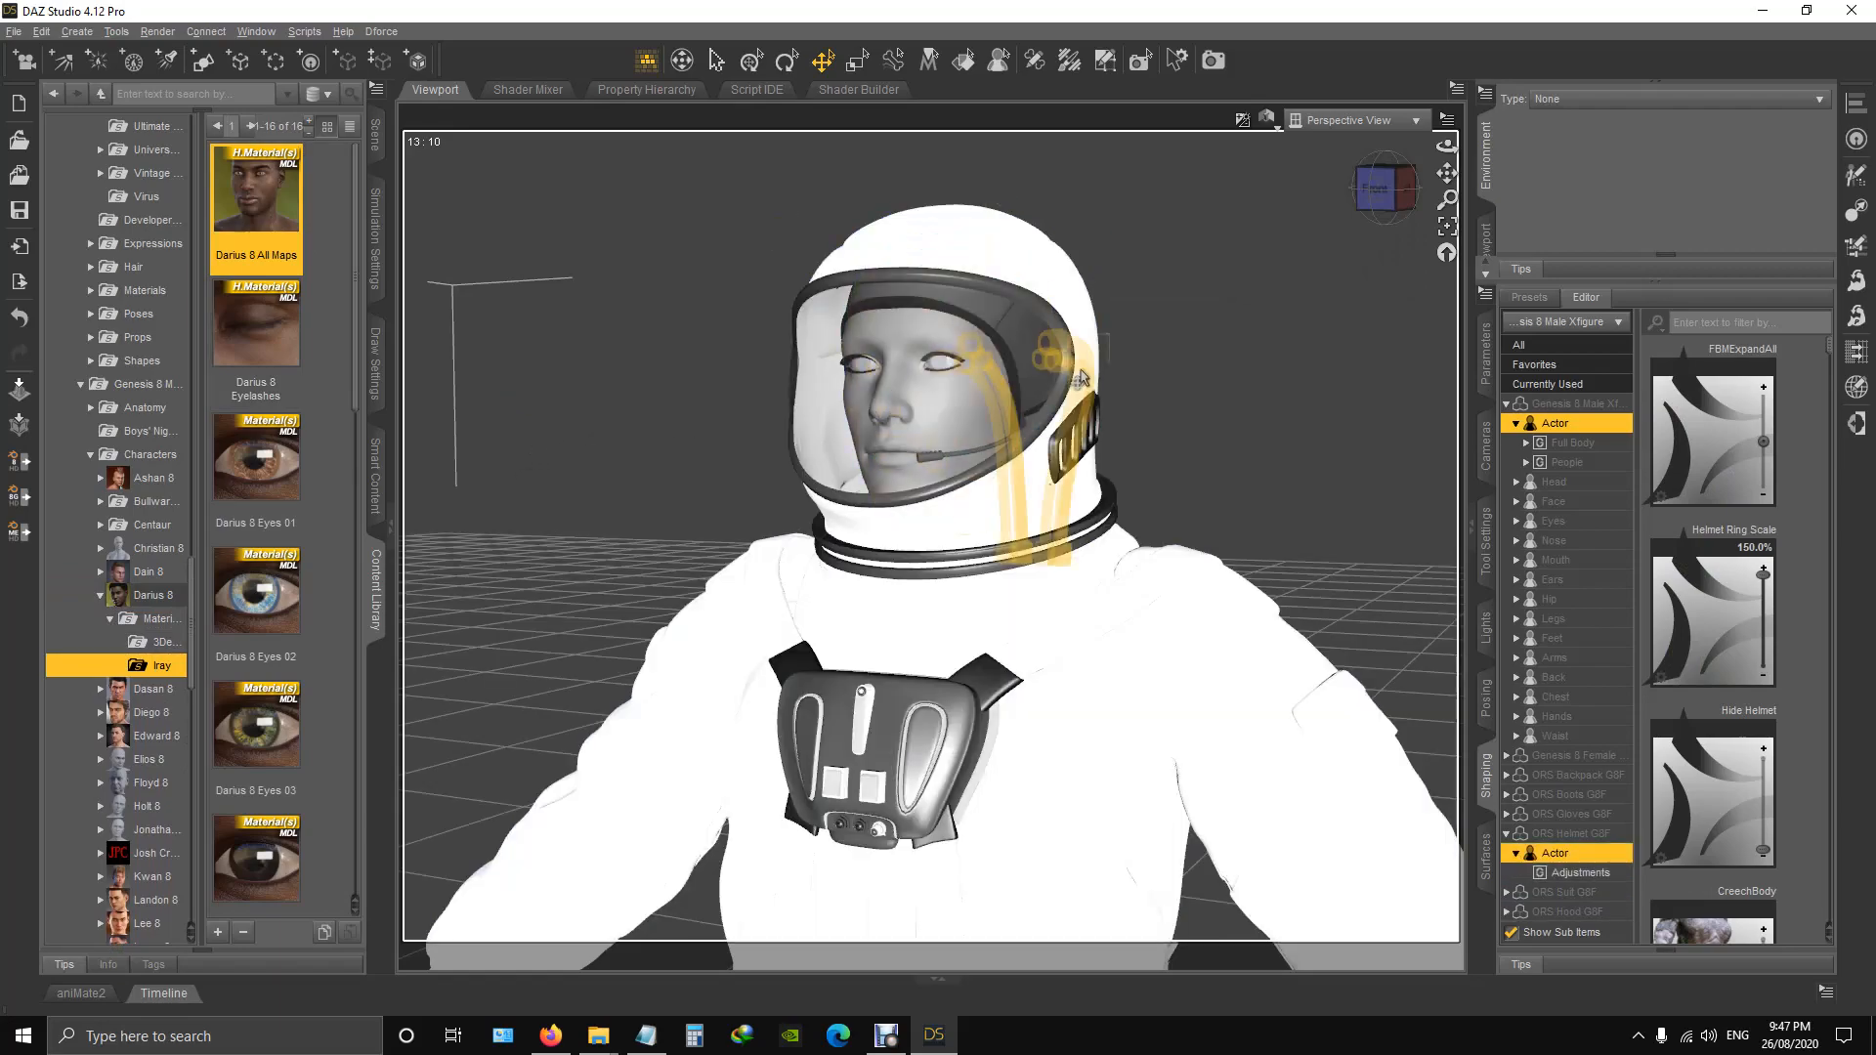
Apply the Darius 8 Eyes 02 and Darius 8 Translucency Low materials to the figure.
click(1381, 213)
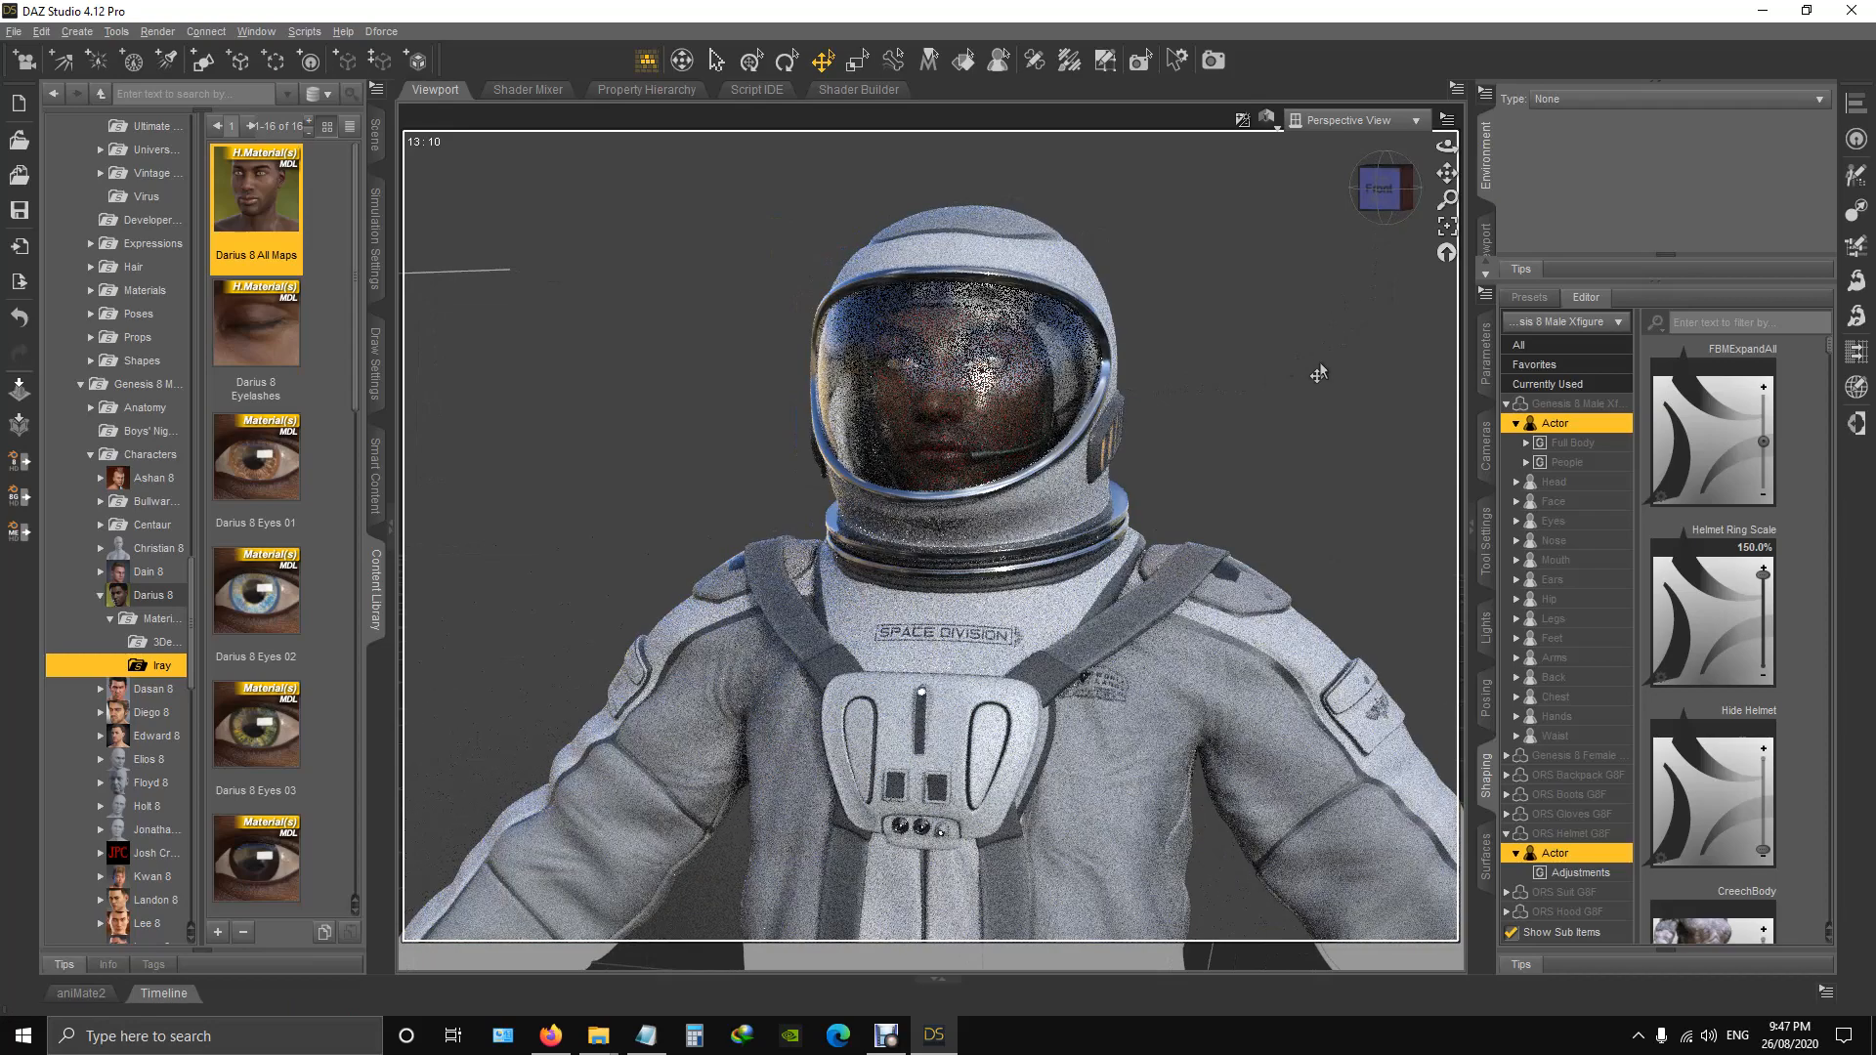
double_click(256, 591)
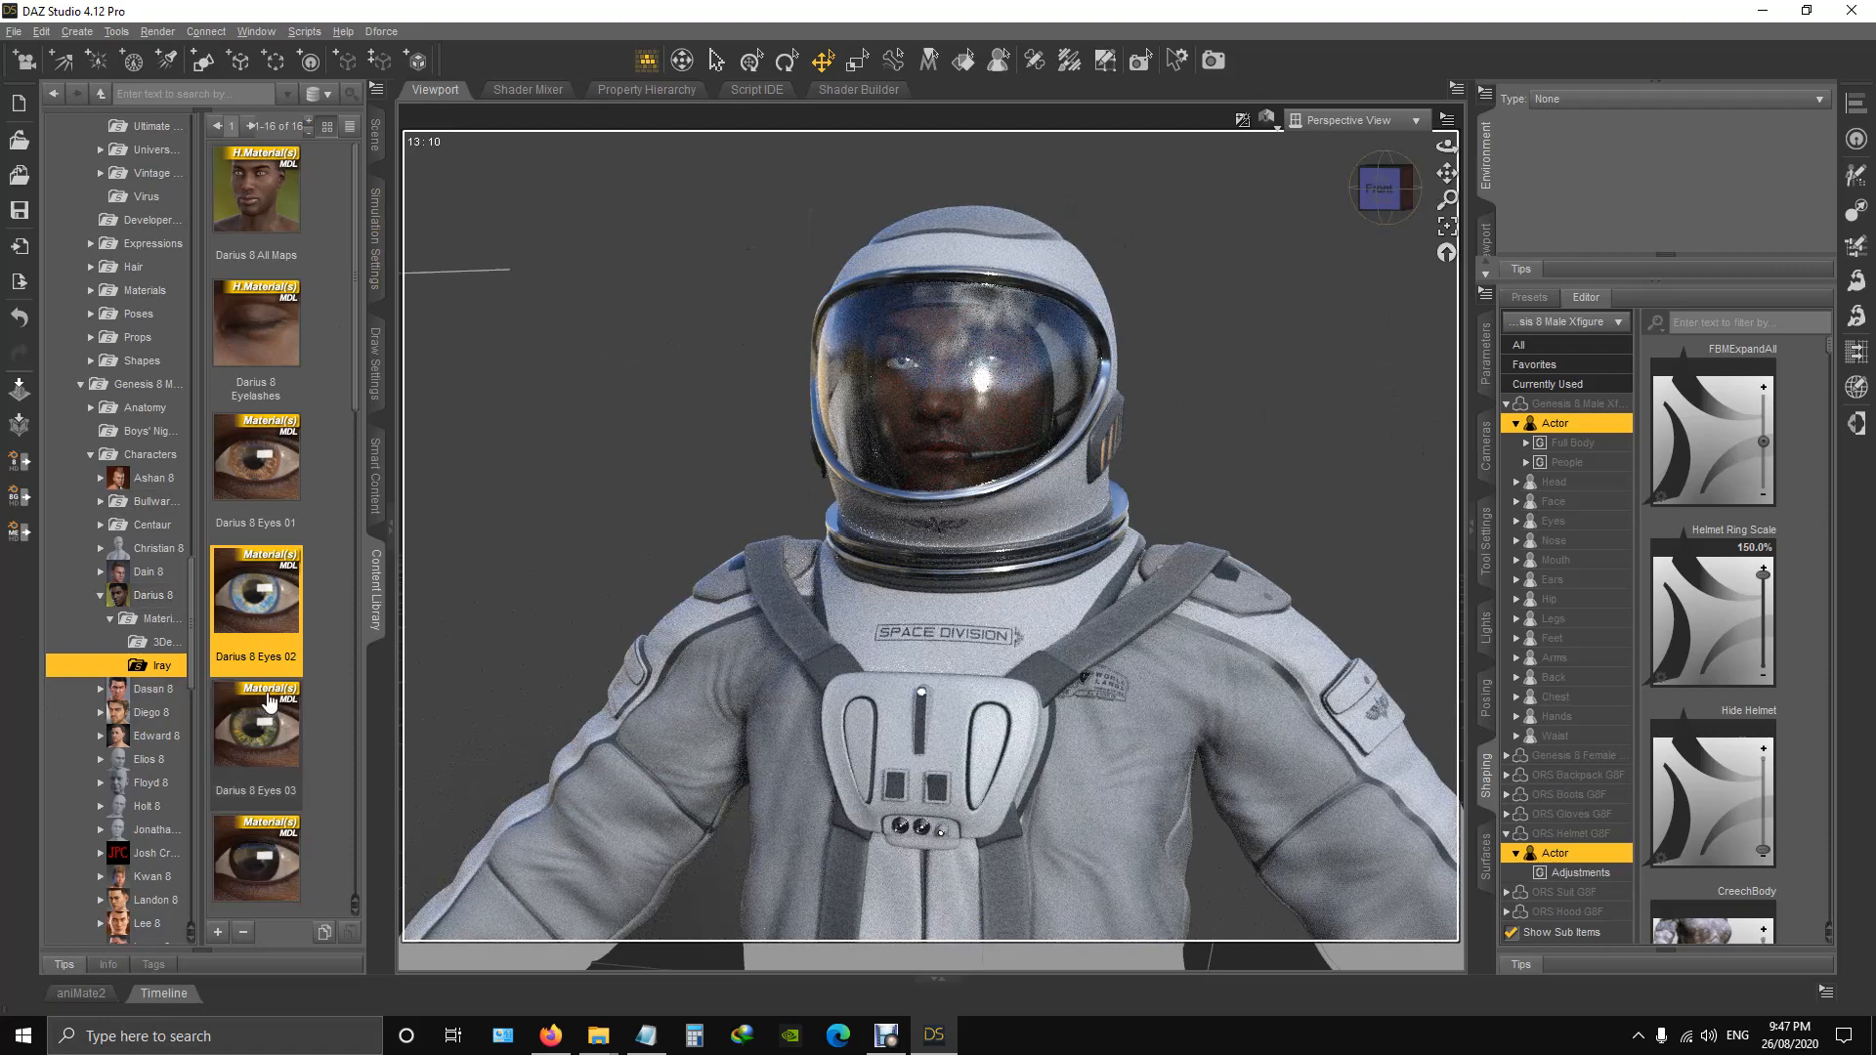
scroll(272, 704, down, 10)
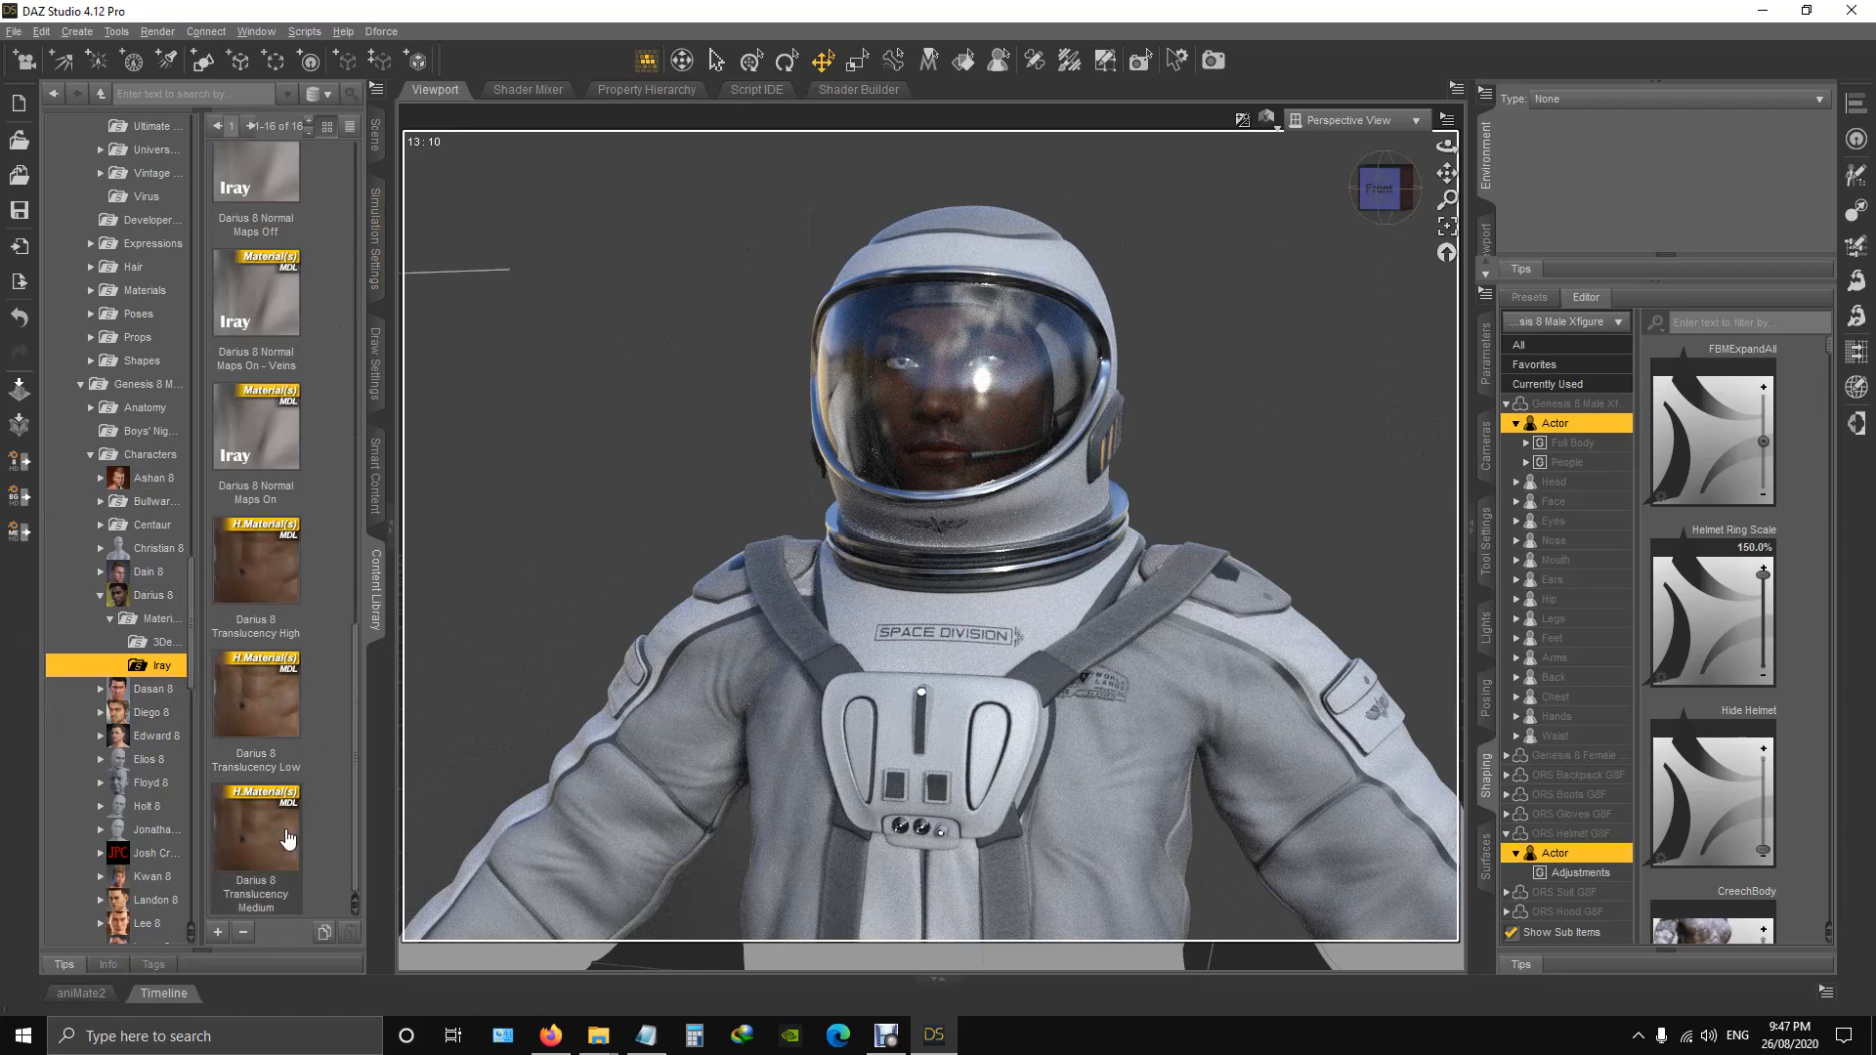
double_click(273, 706)
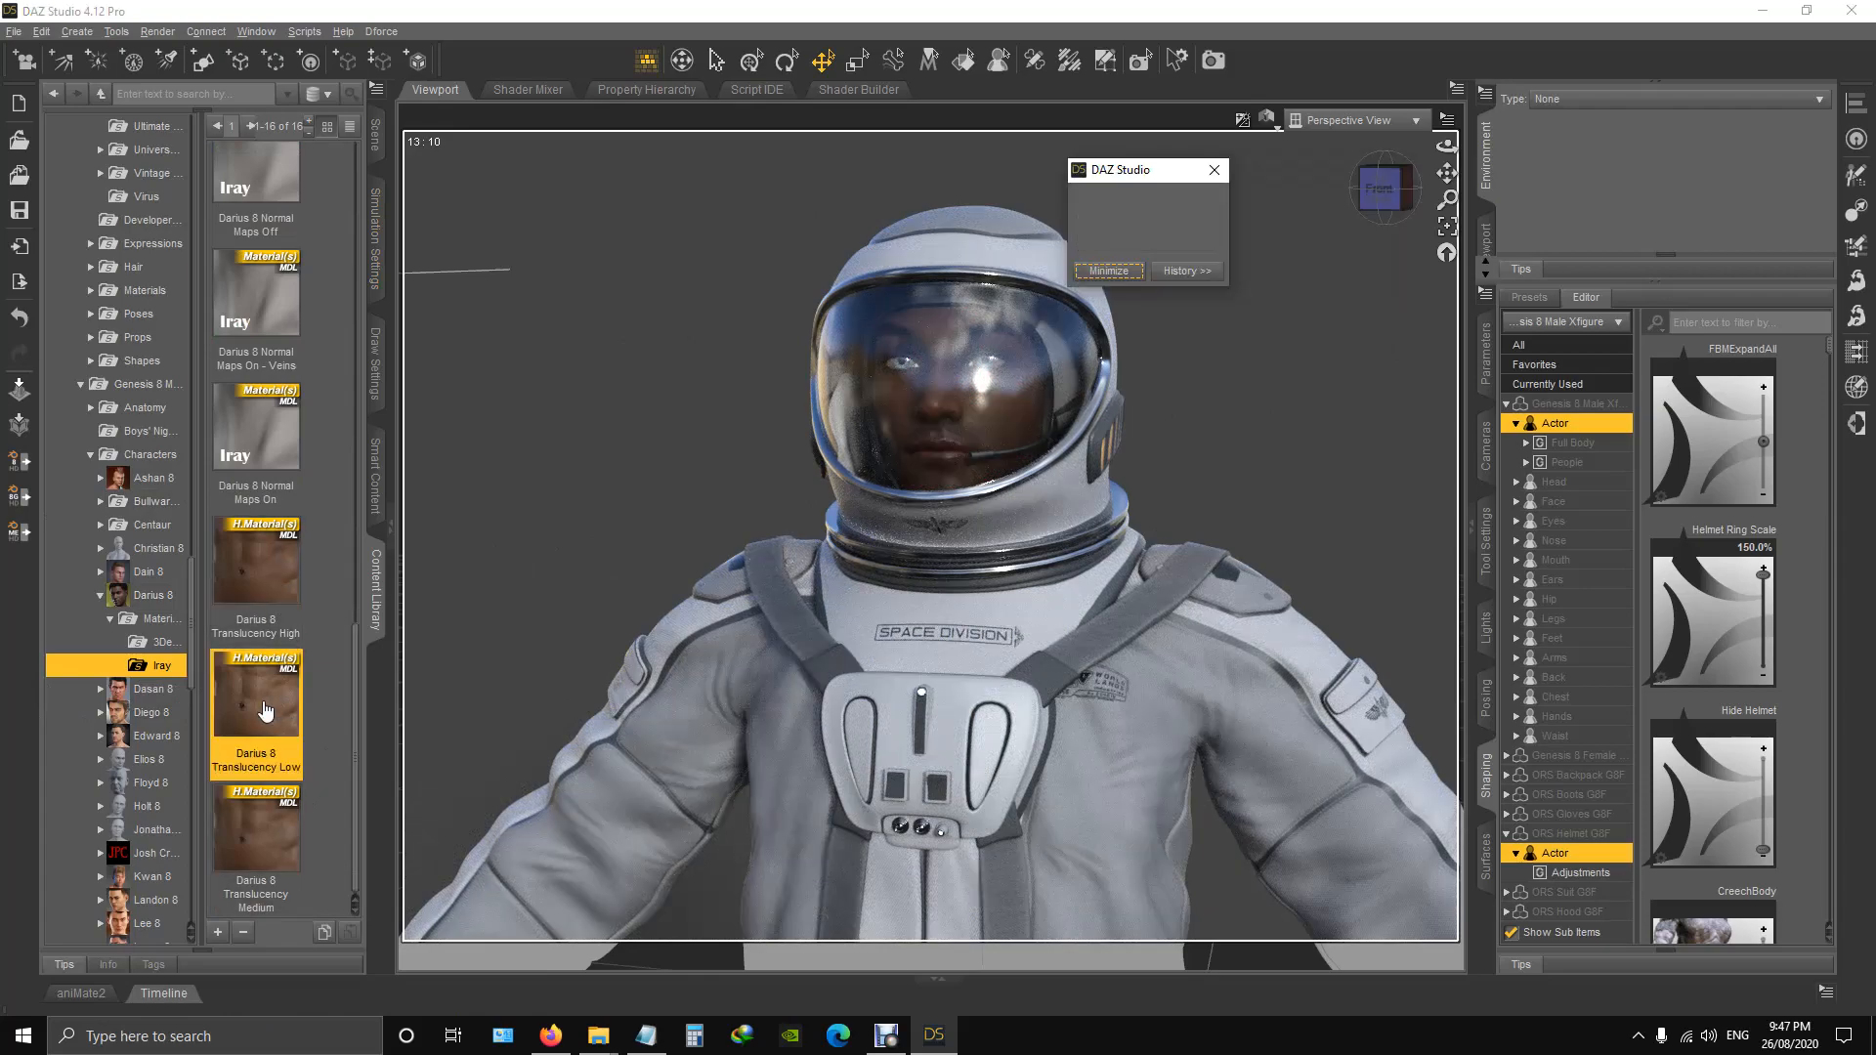
Deselect the figure and examine the suited male with the new skin, from the helmet down to full length, front and side.
click(1324, 293)
scroll(1097, 402, down, 3)
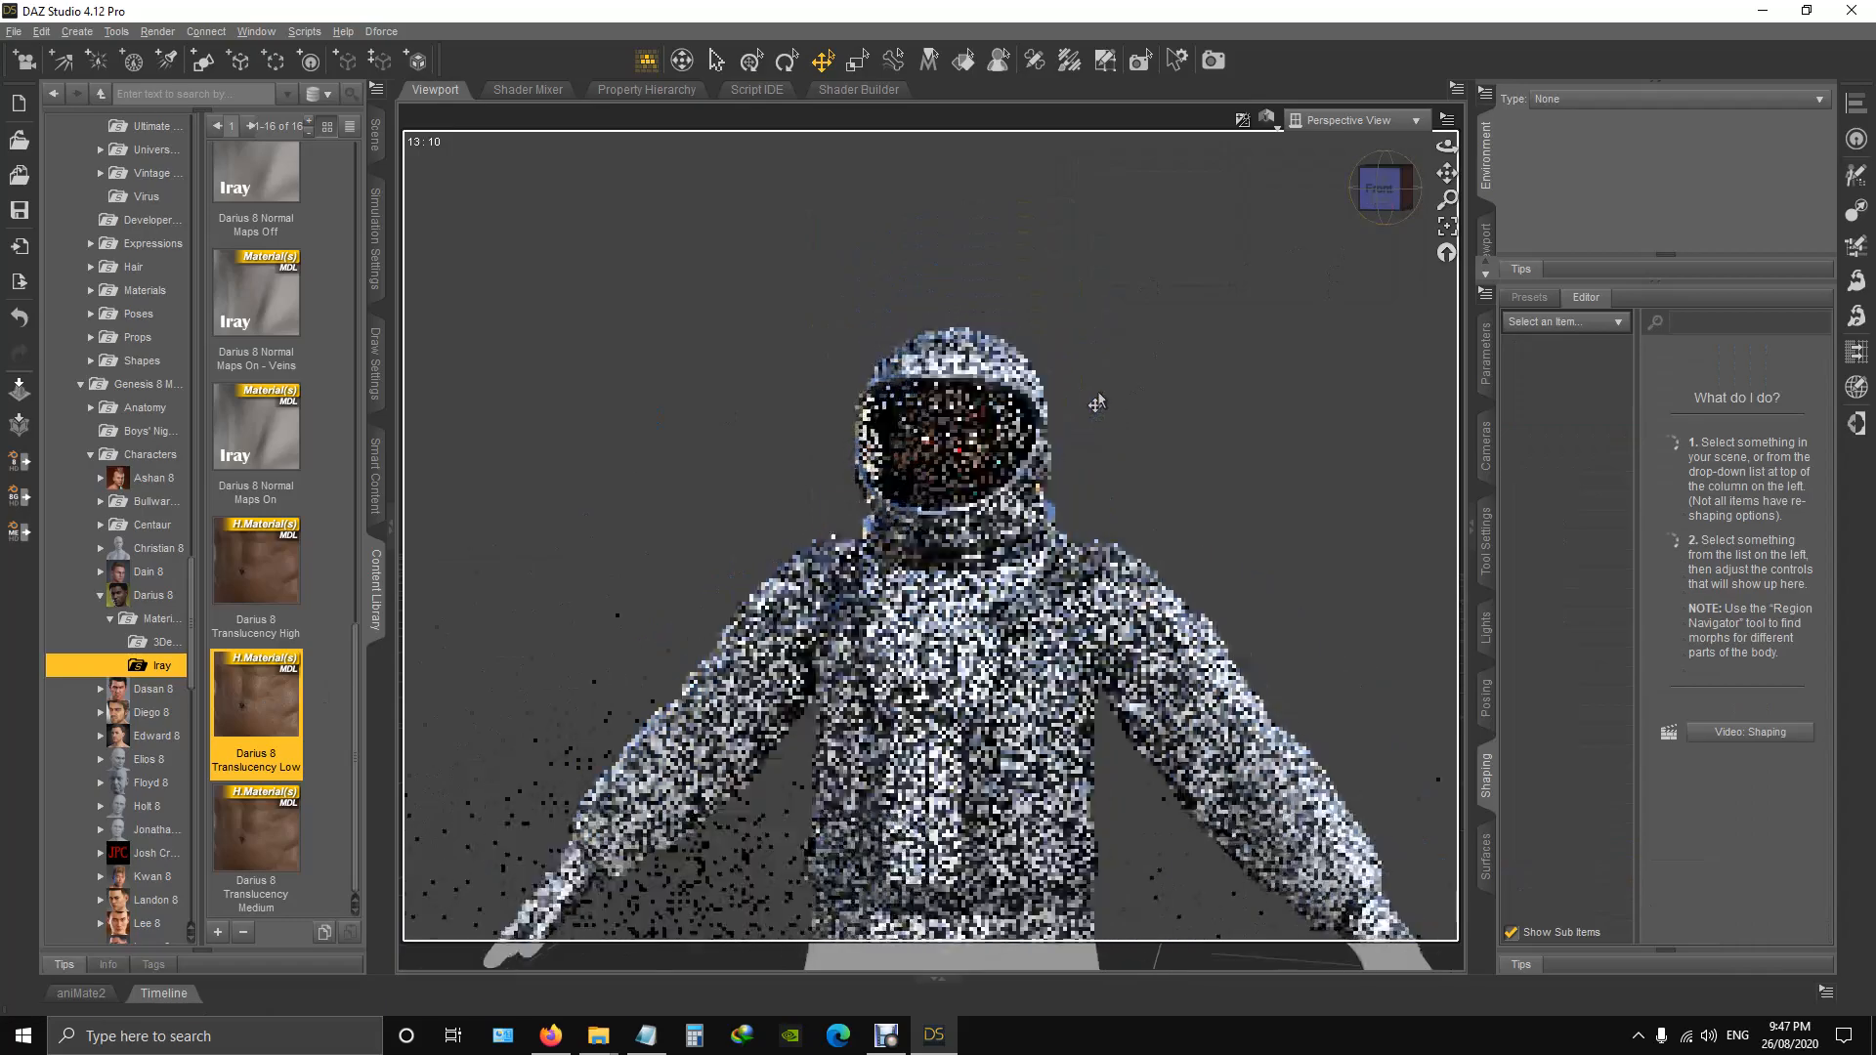
scroll(1093, 407, up, 5)
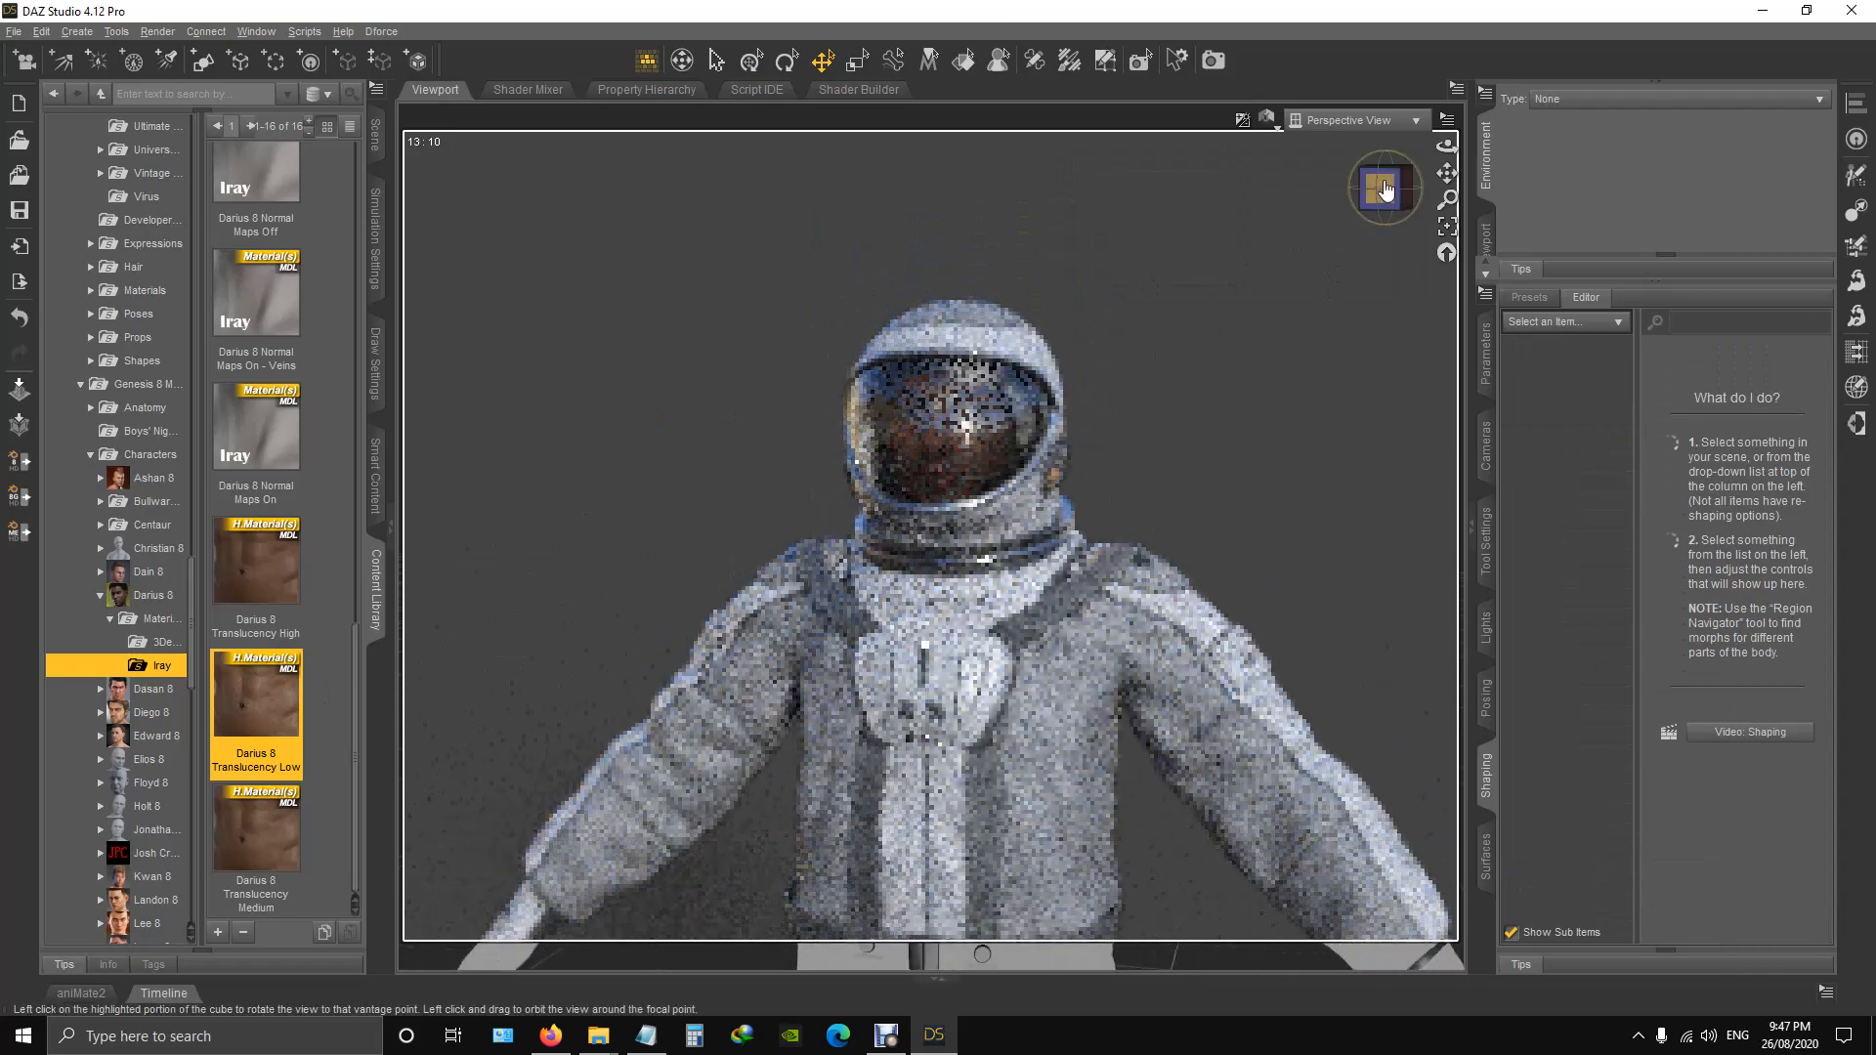
mouse_move(1386, 191)
mouse_down()
mouse_move(1211, 191)
mouse_move(1368, 220)
mouse_move(1378, 203)
mouse_up()
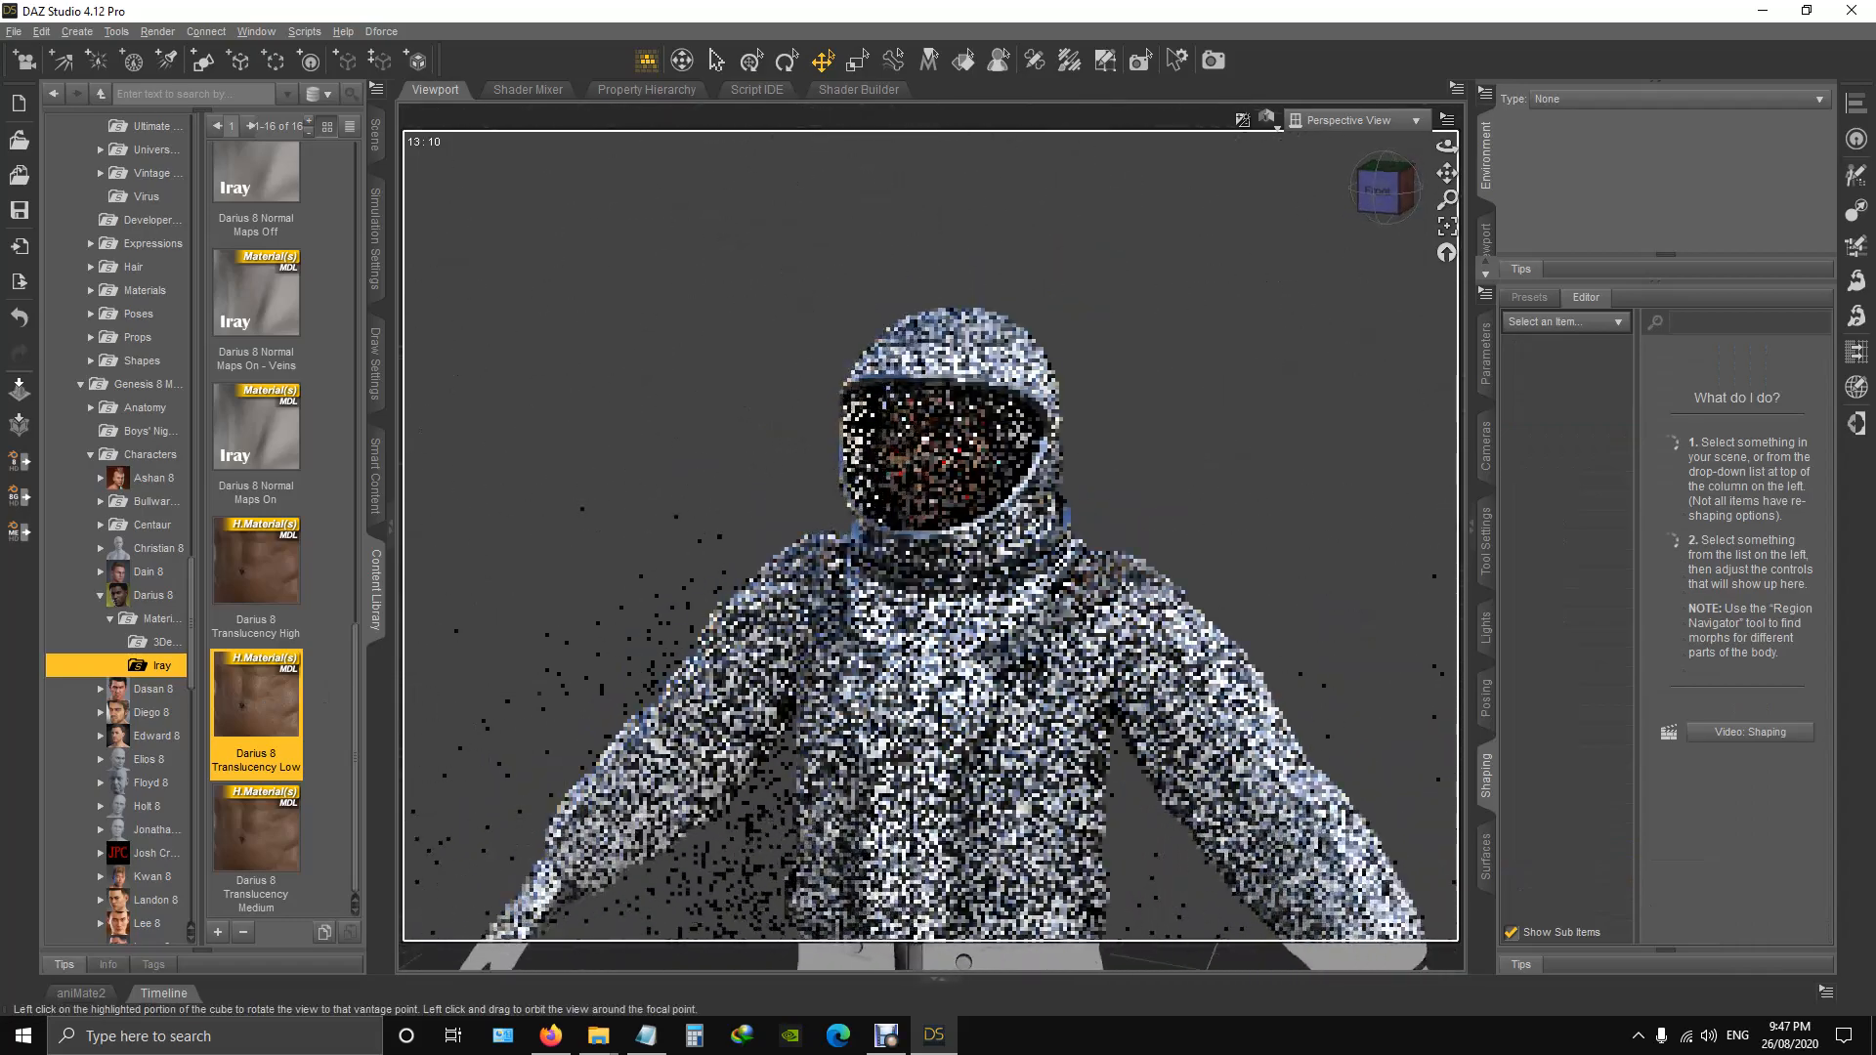
click(1379, 192)
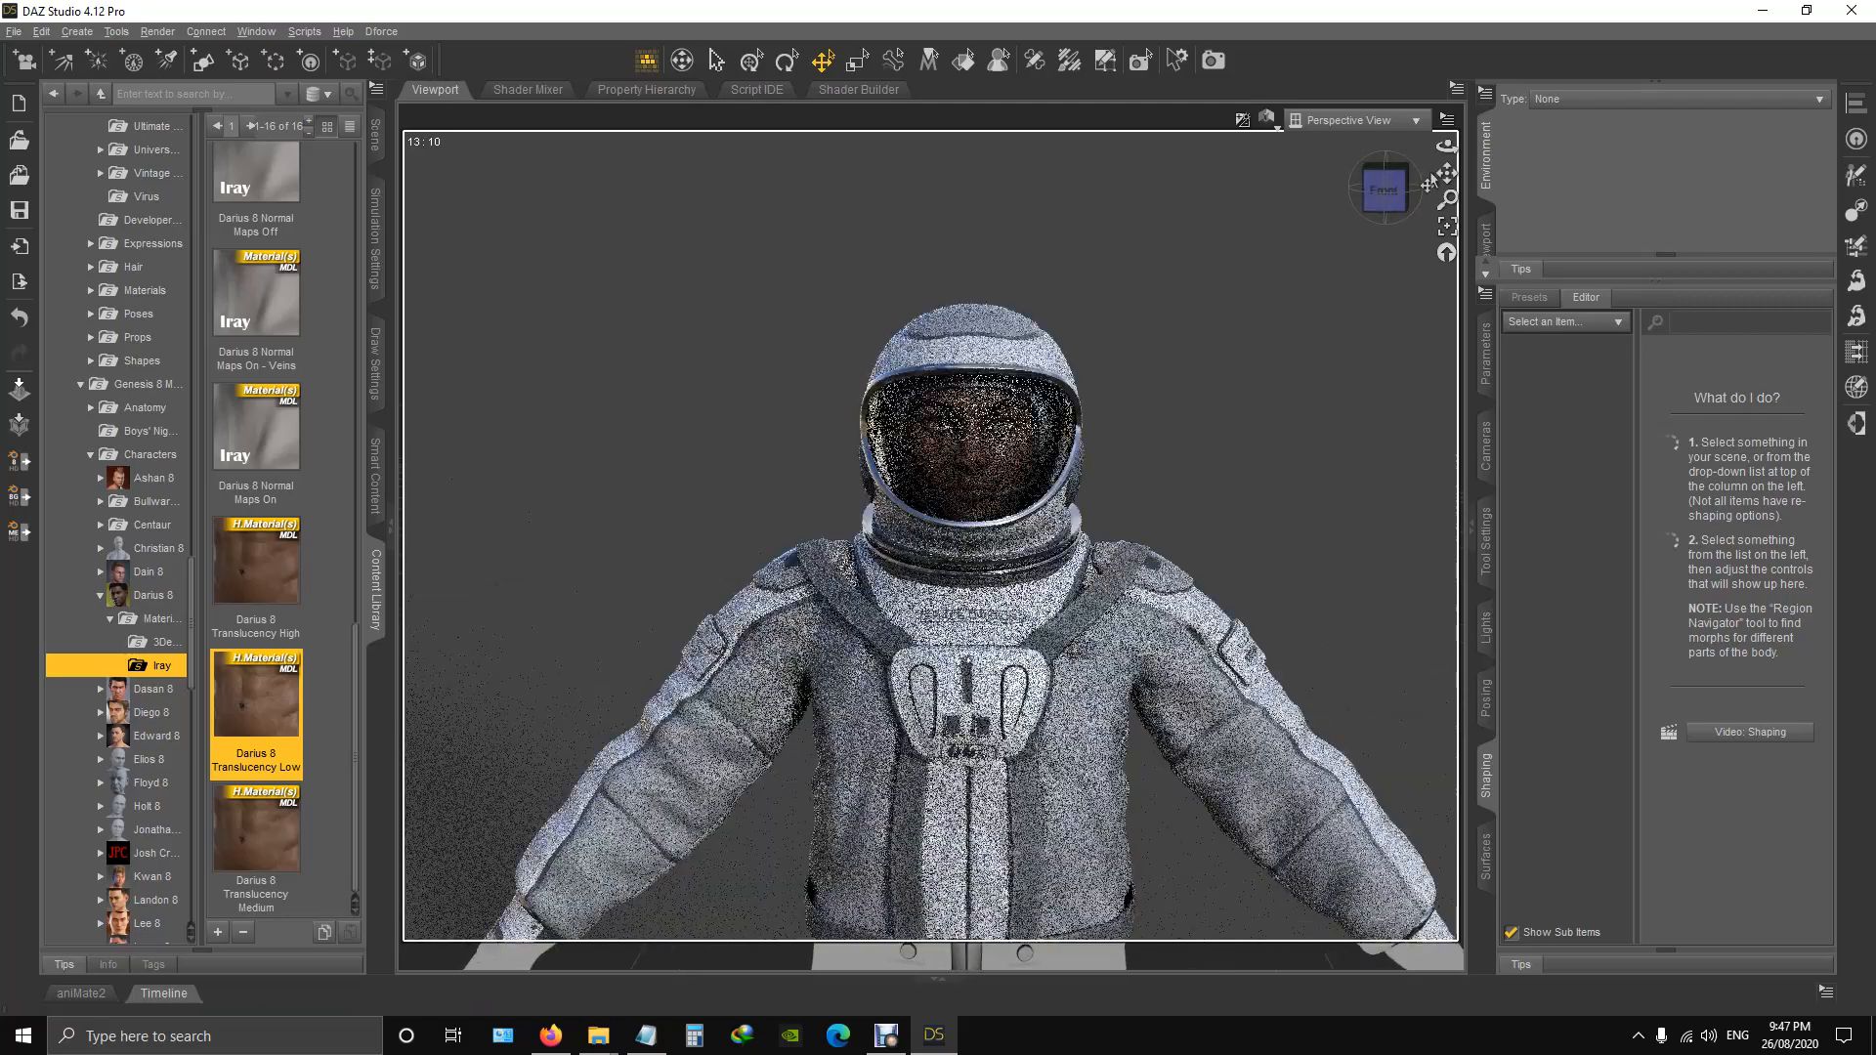
drag(1446, 173, 1390, 30)
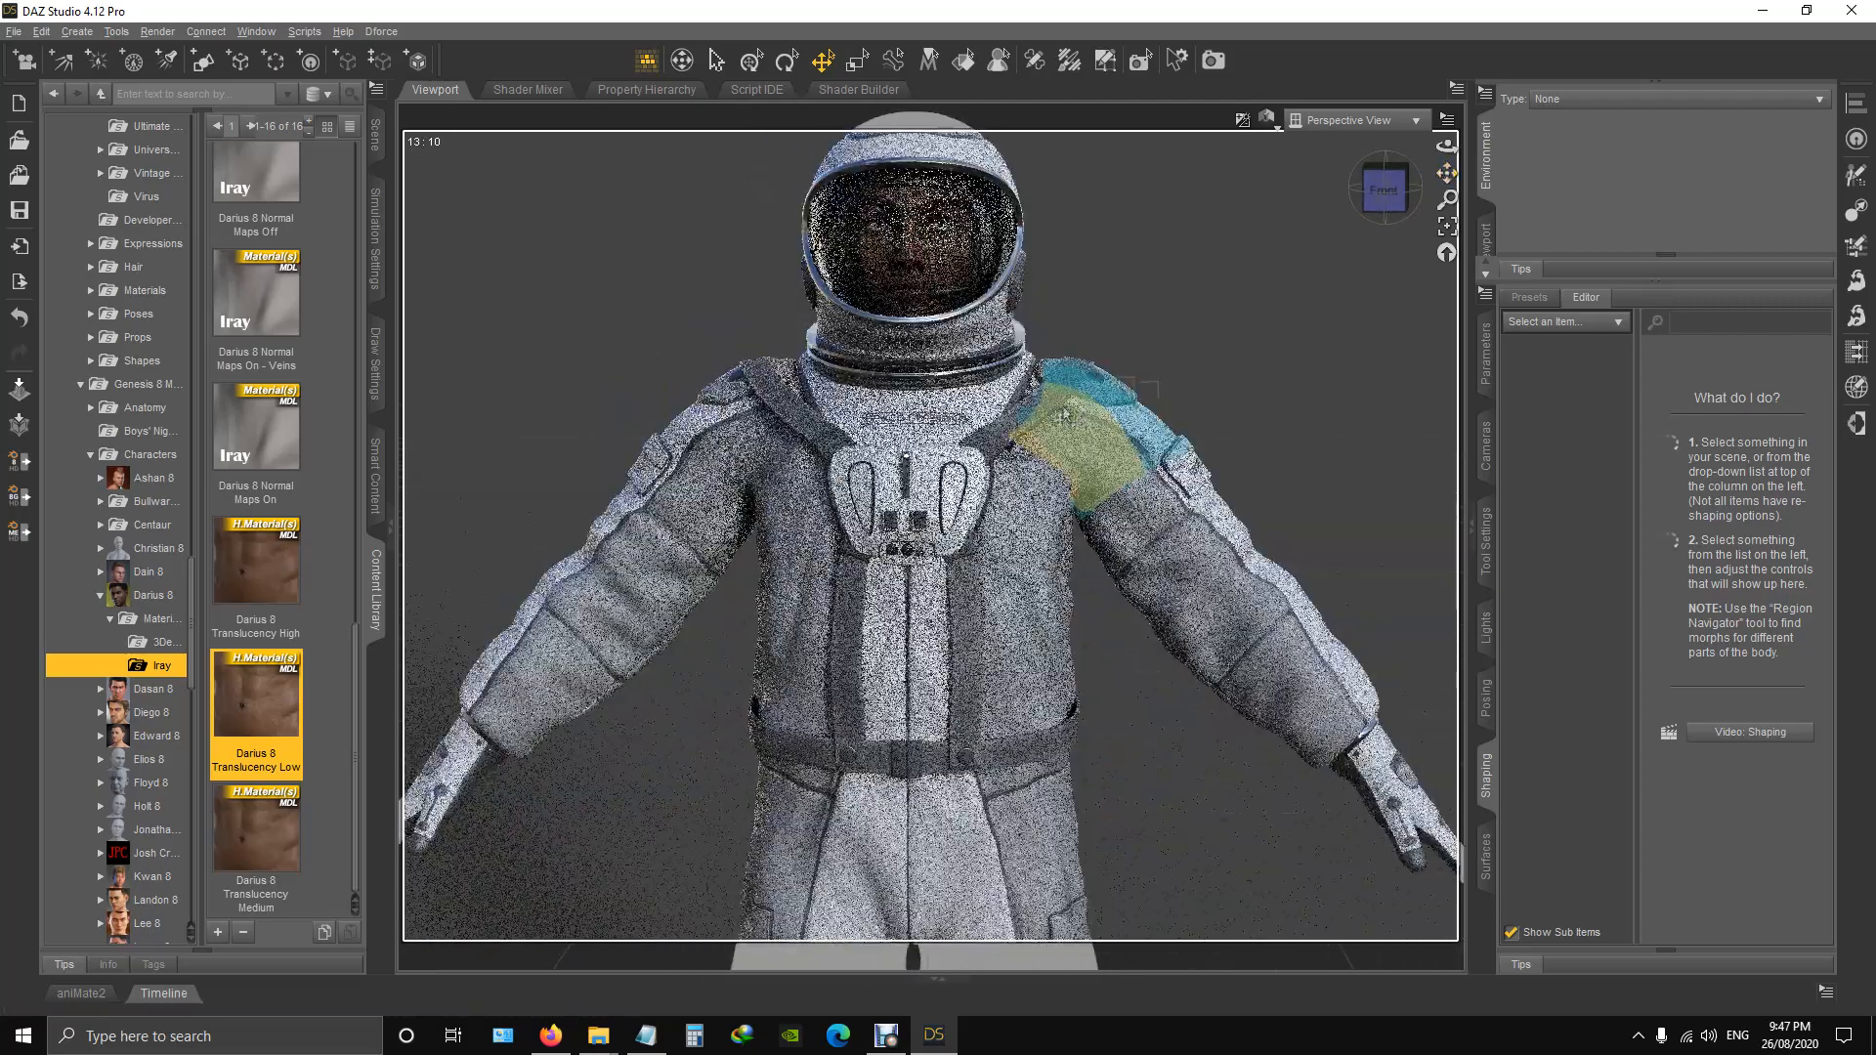
scroll(1075, 418, down, 3)
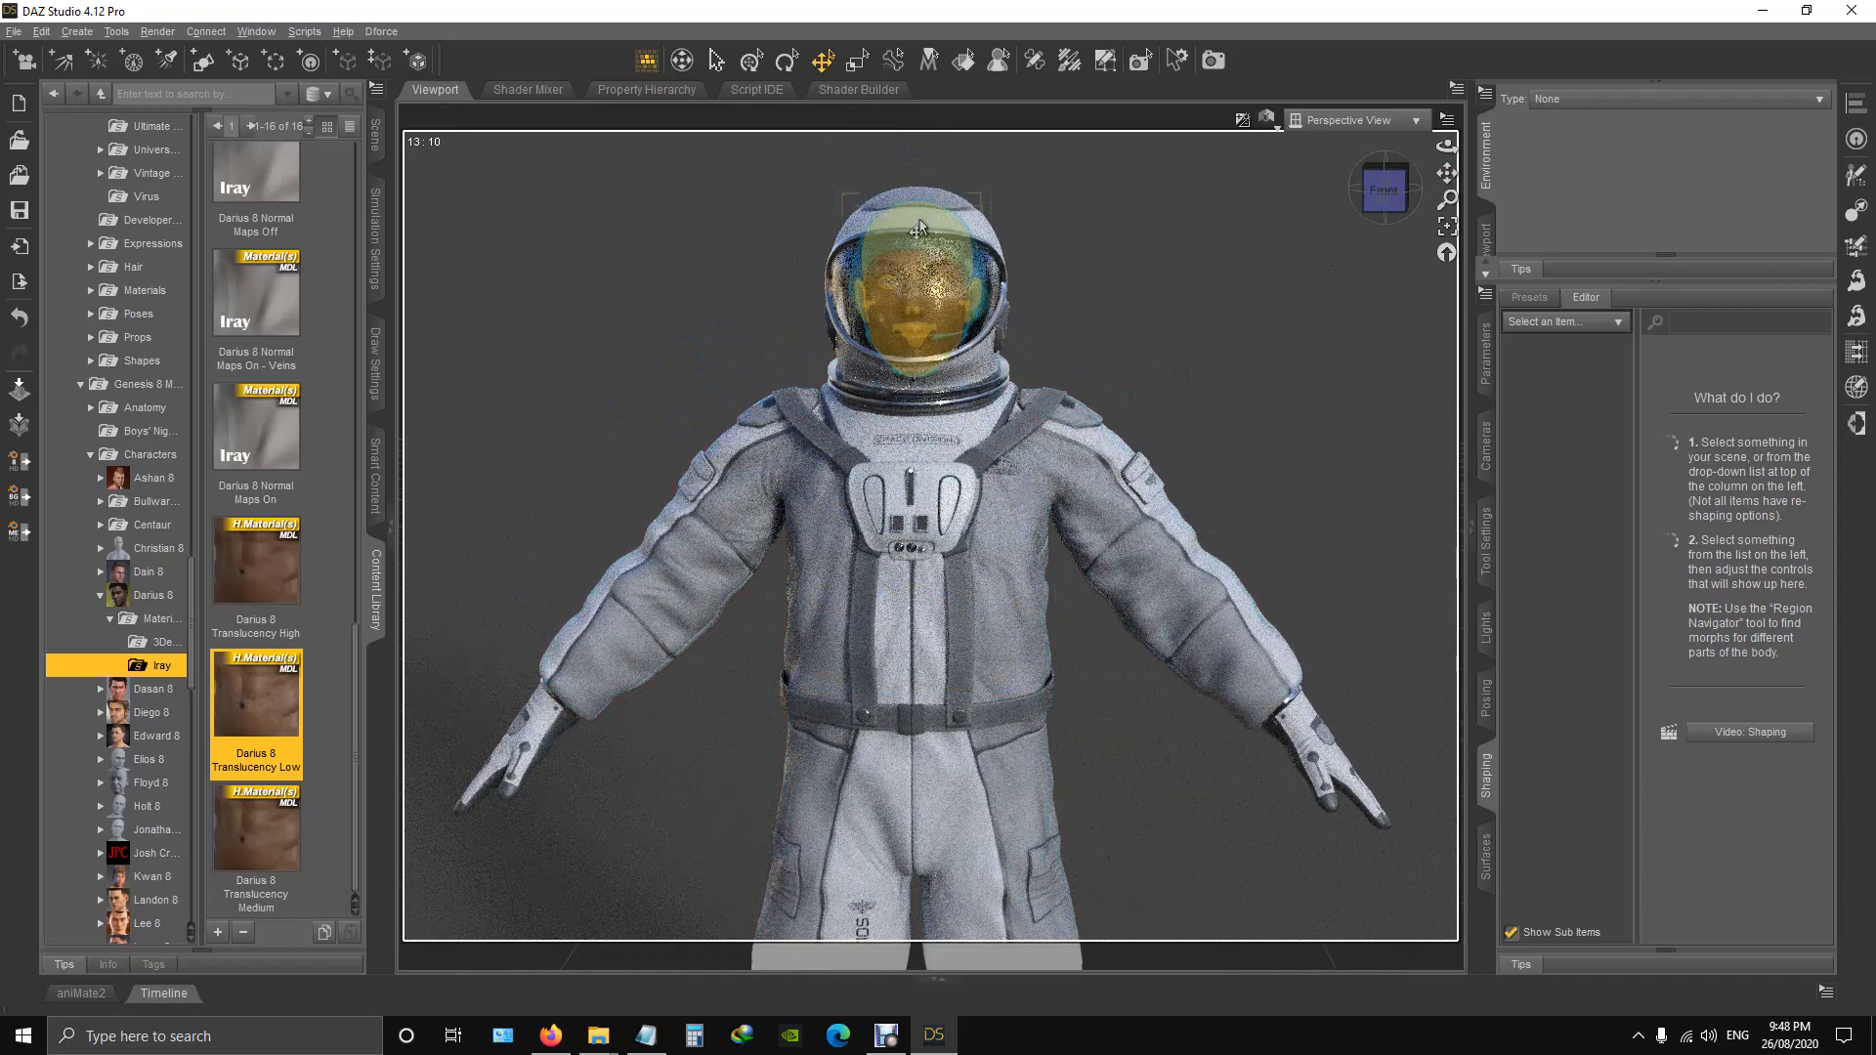
scroll(907, 661, down, 1)
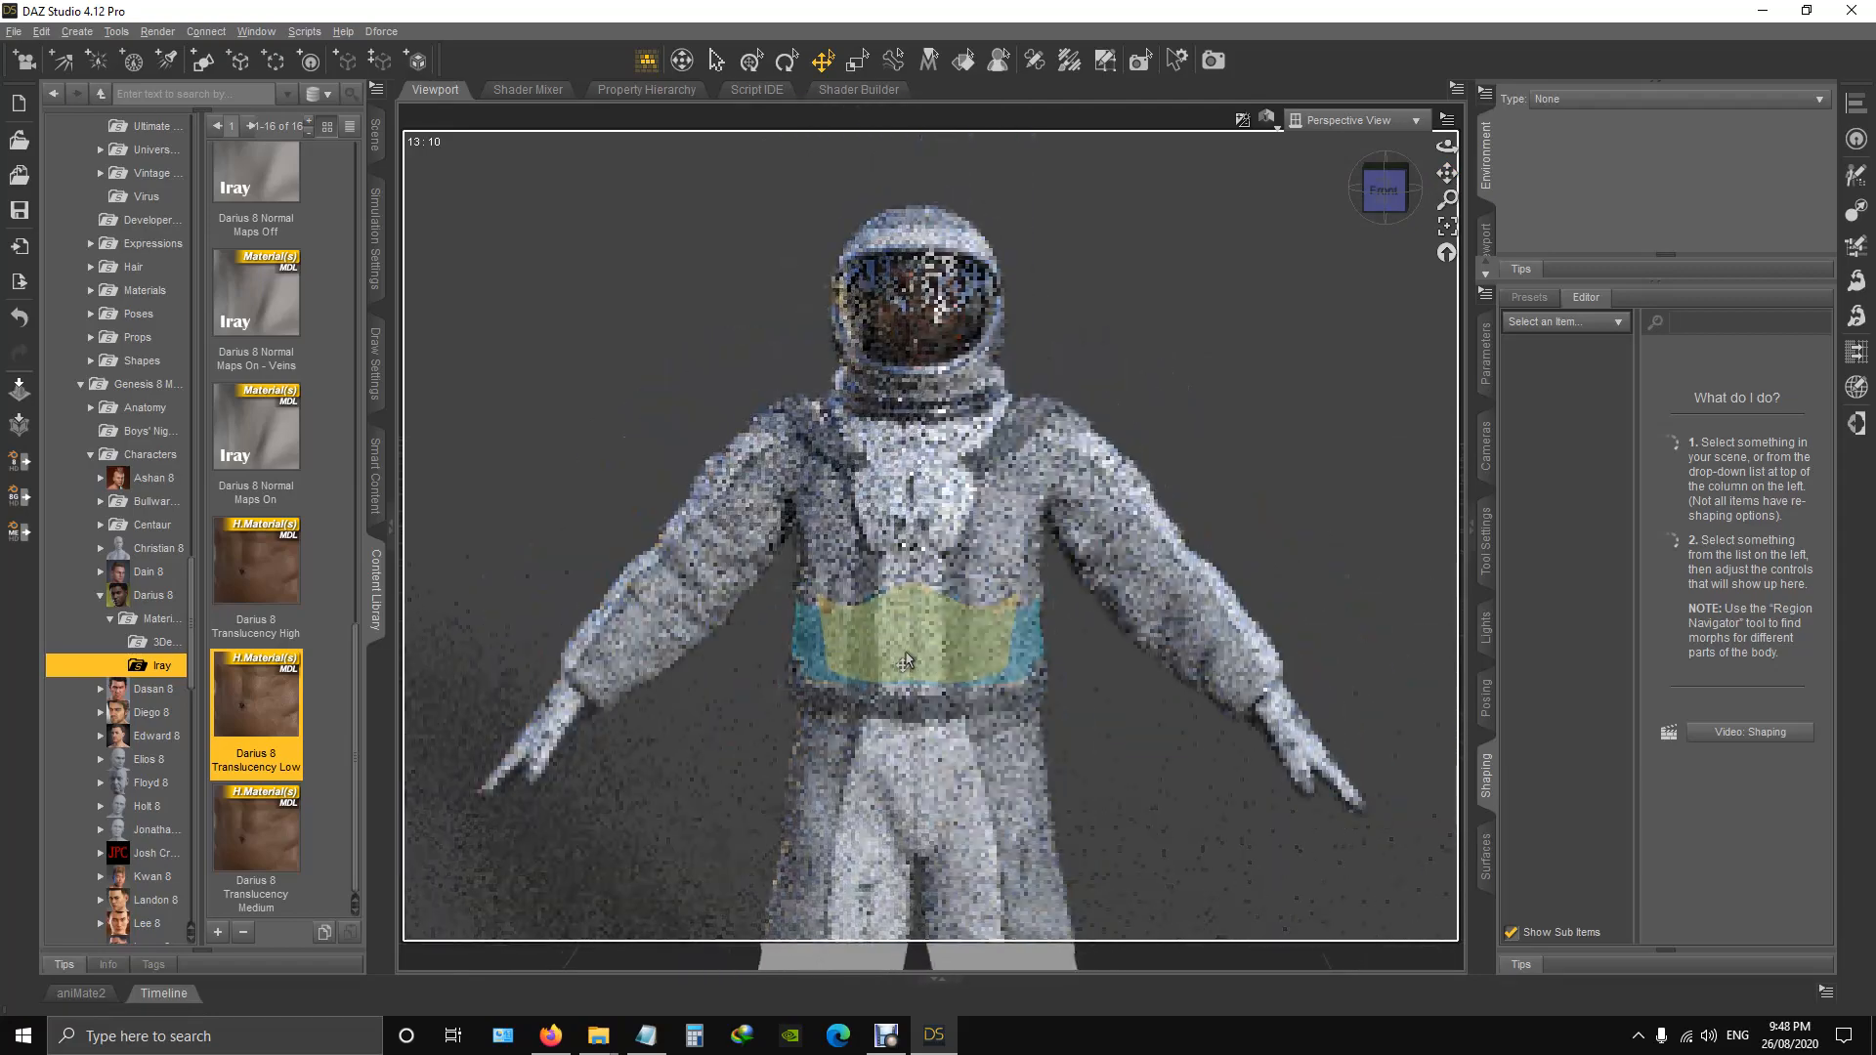
scroll(1453, 173, down, 1)
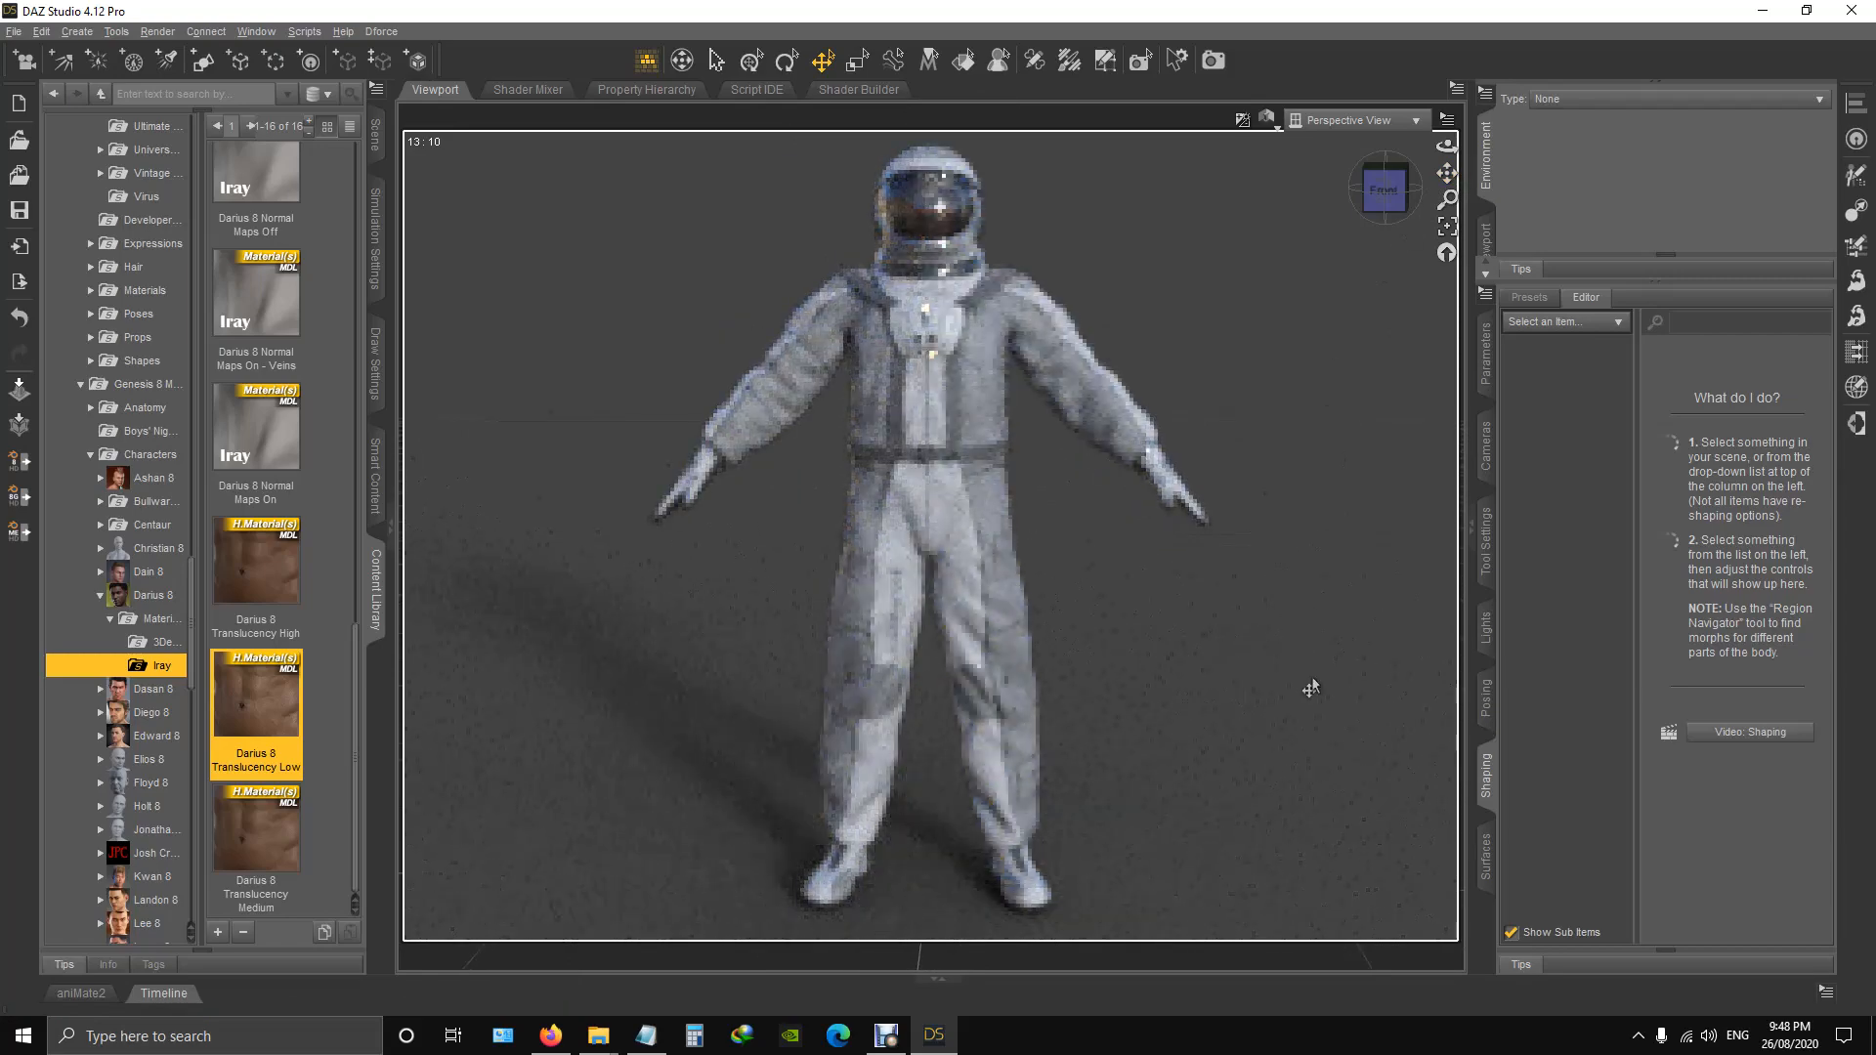
click(1385, 191)
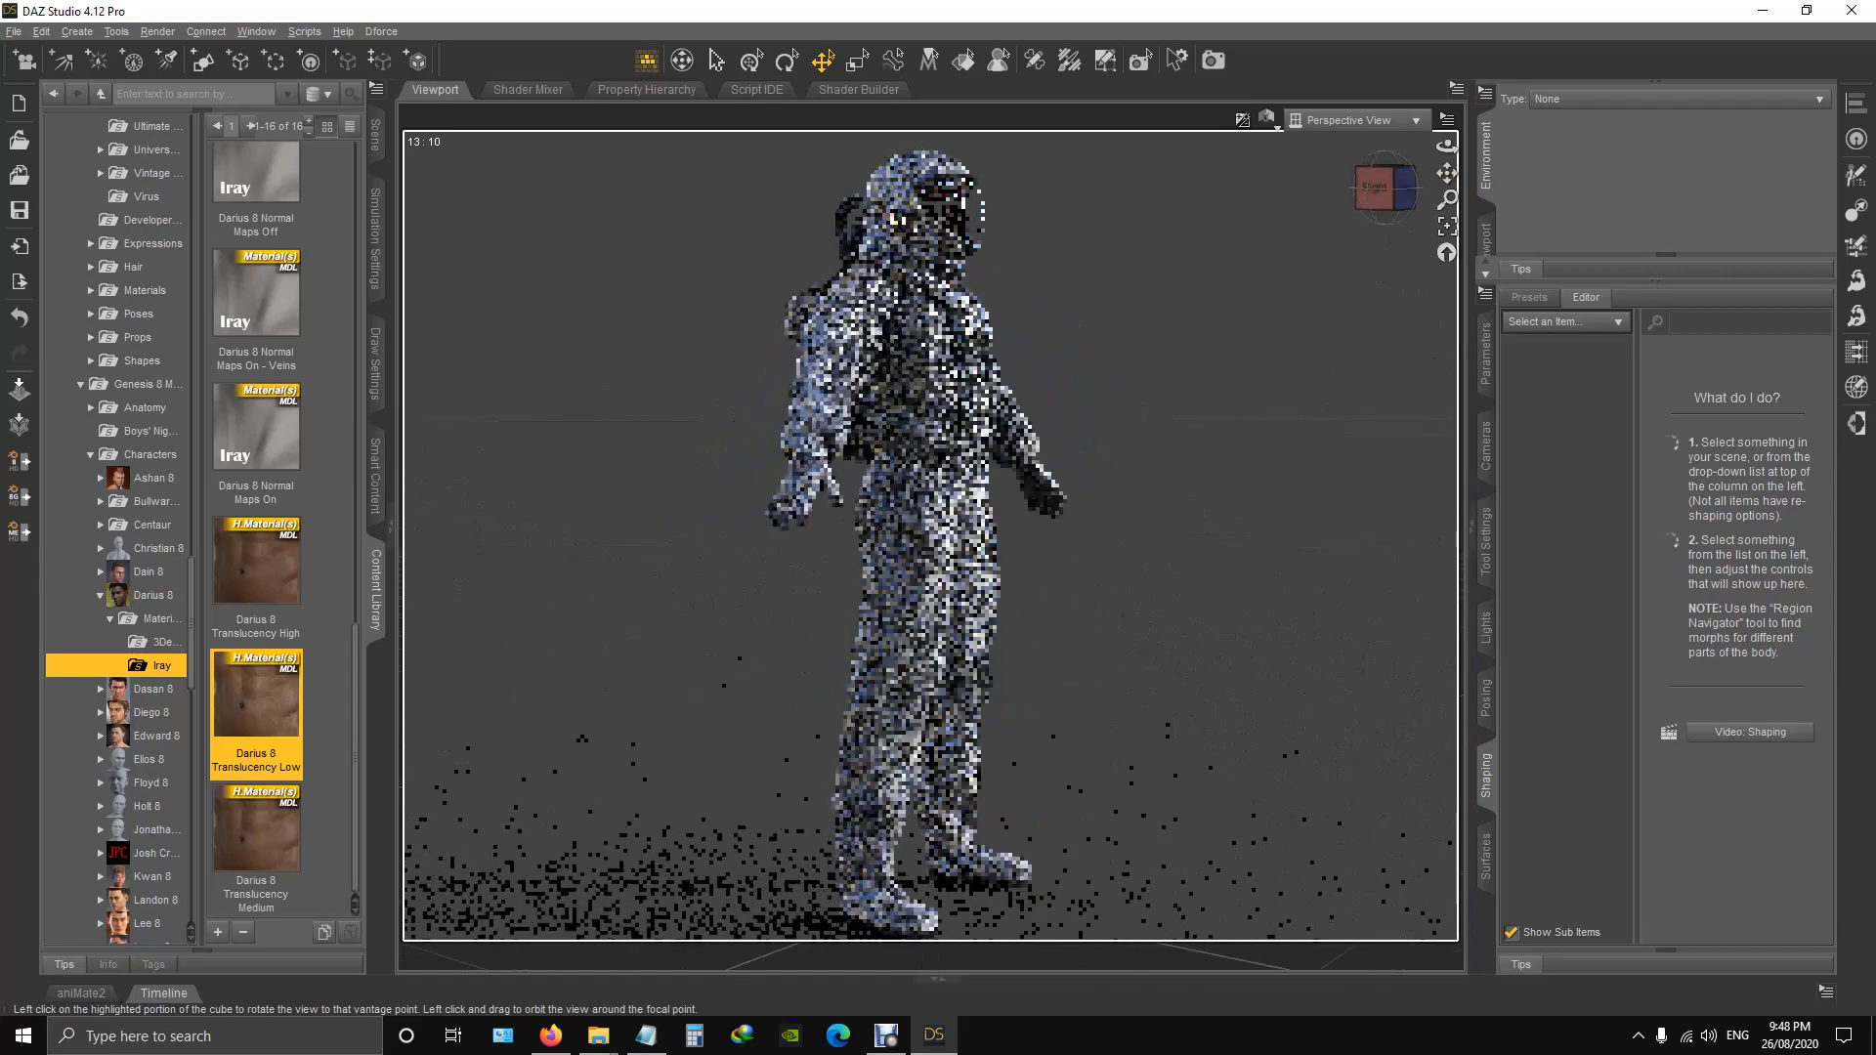
drag(1385, 189, 1330, 189)
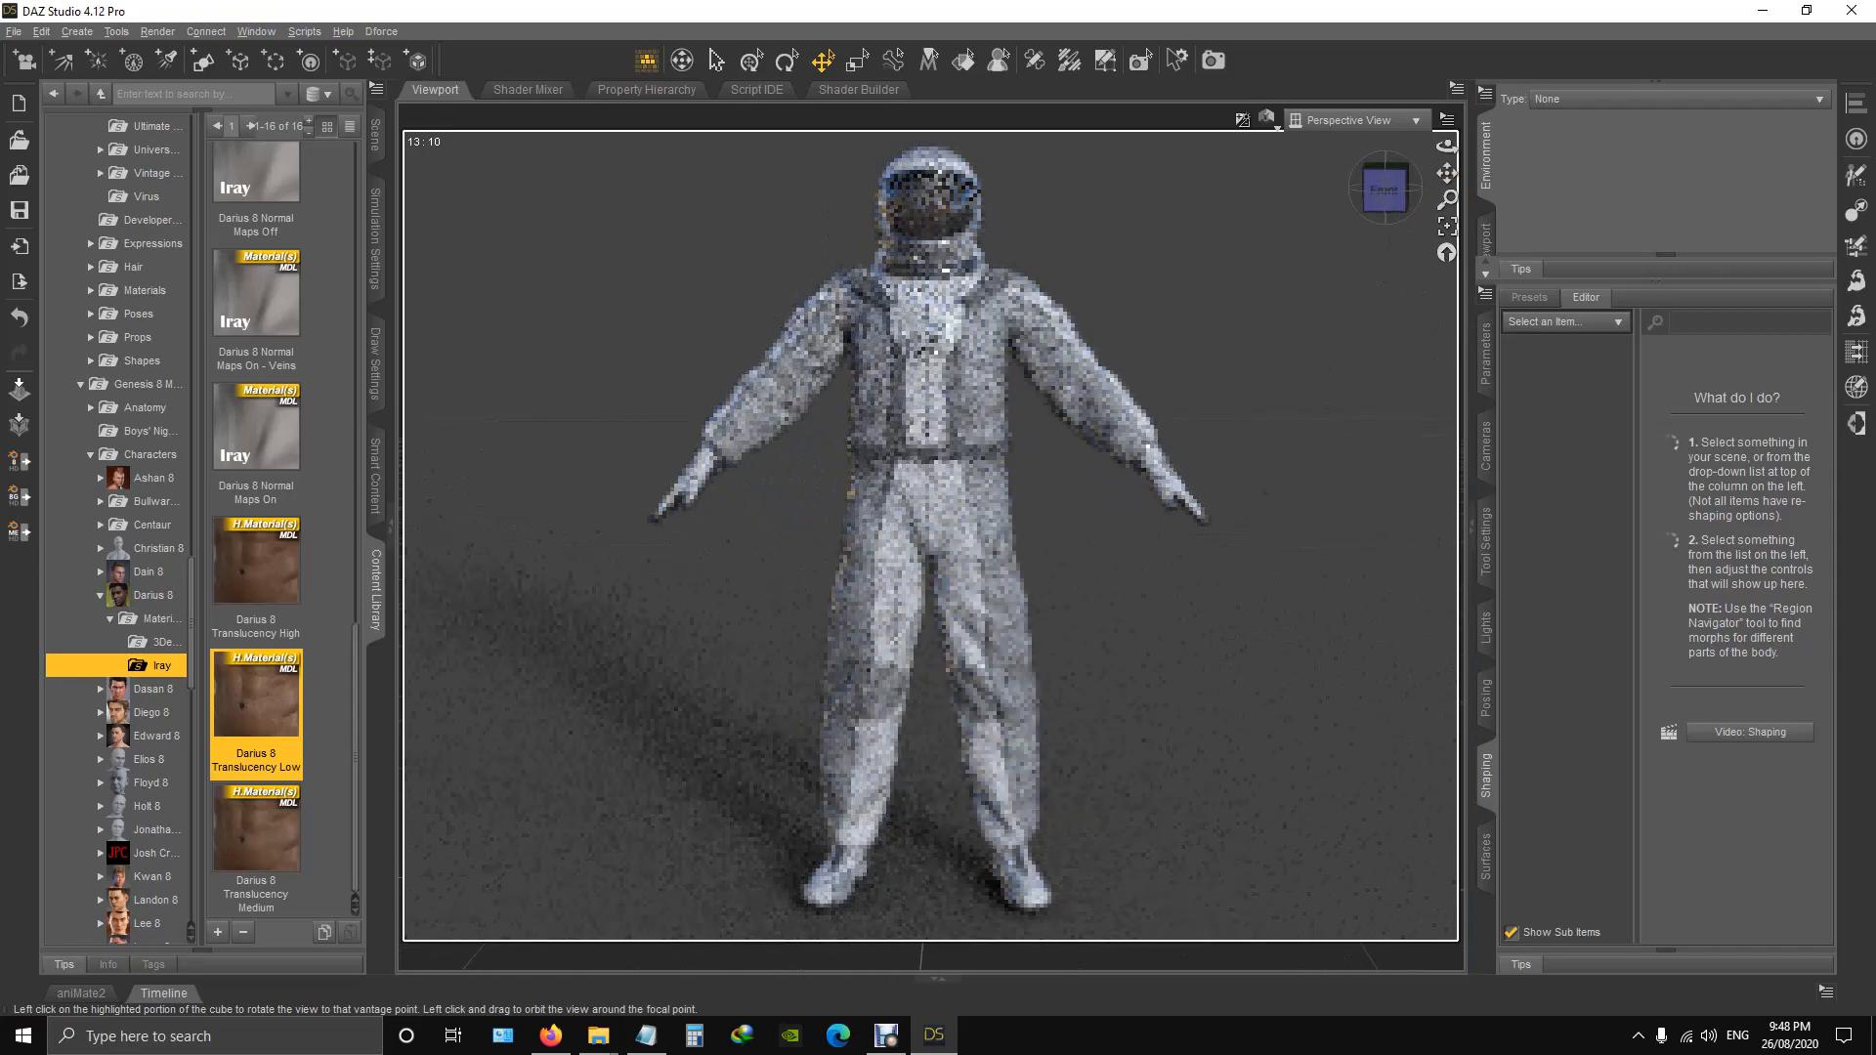